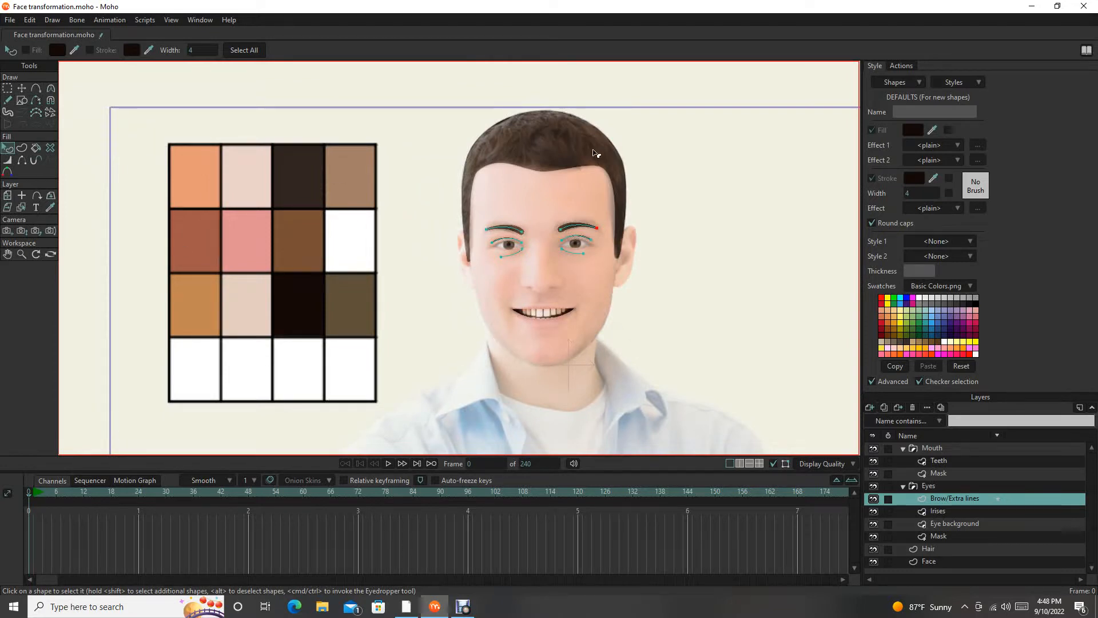
scroll(554, 289, "up", 1)
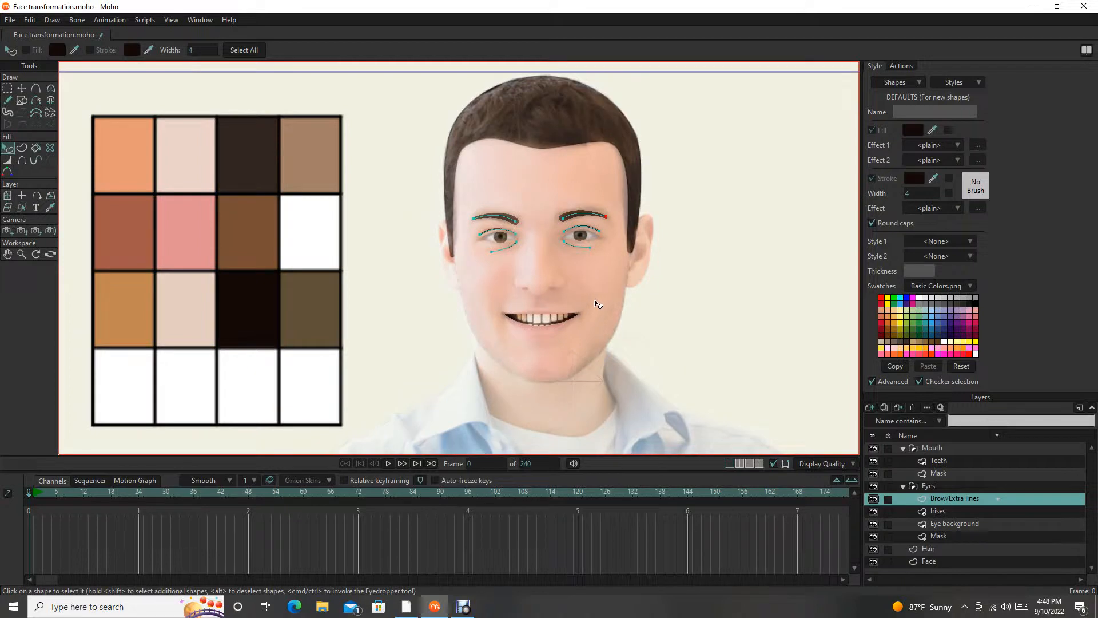
scroll(603, 301, "down", 2)
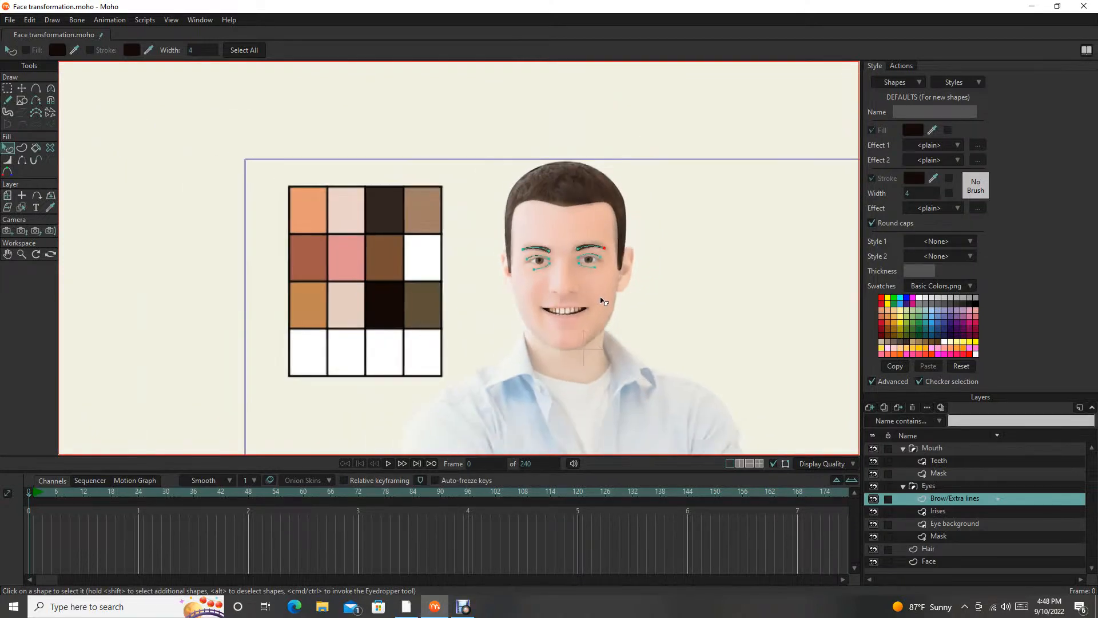
scroll(601, 302, "up", 5)
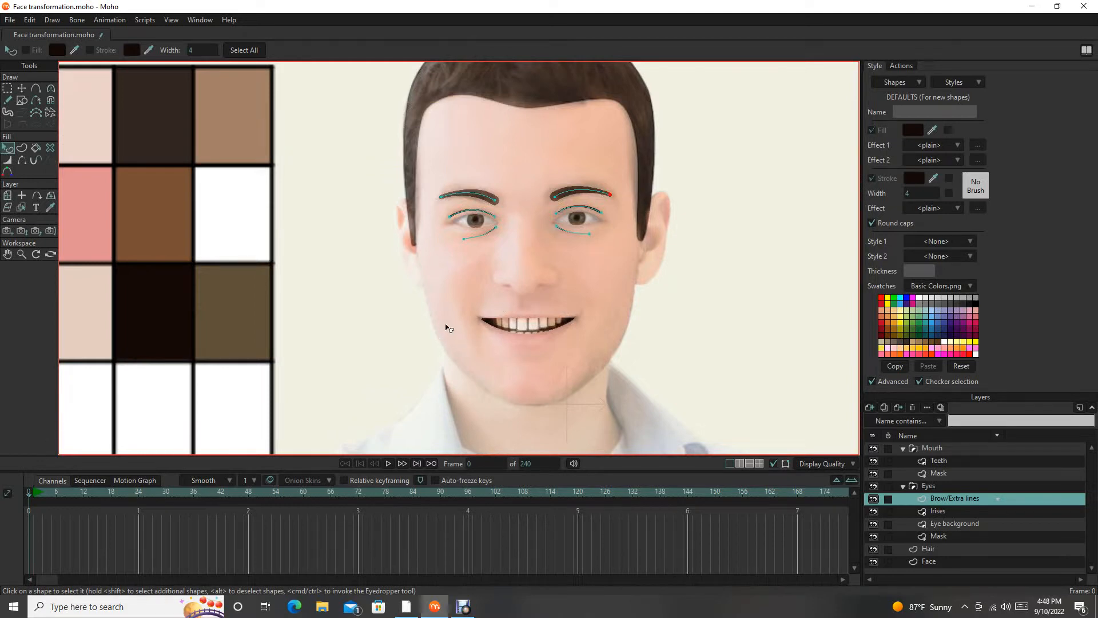
scroll(450, 328, "down", 3)
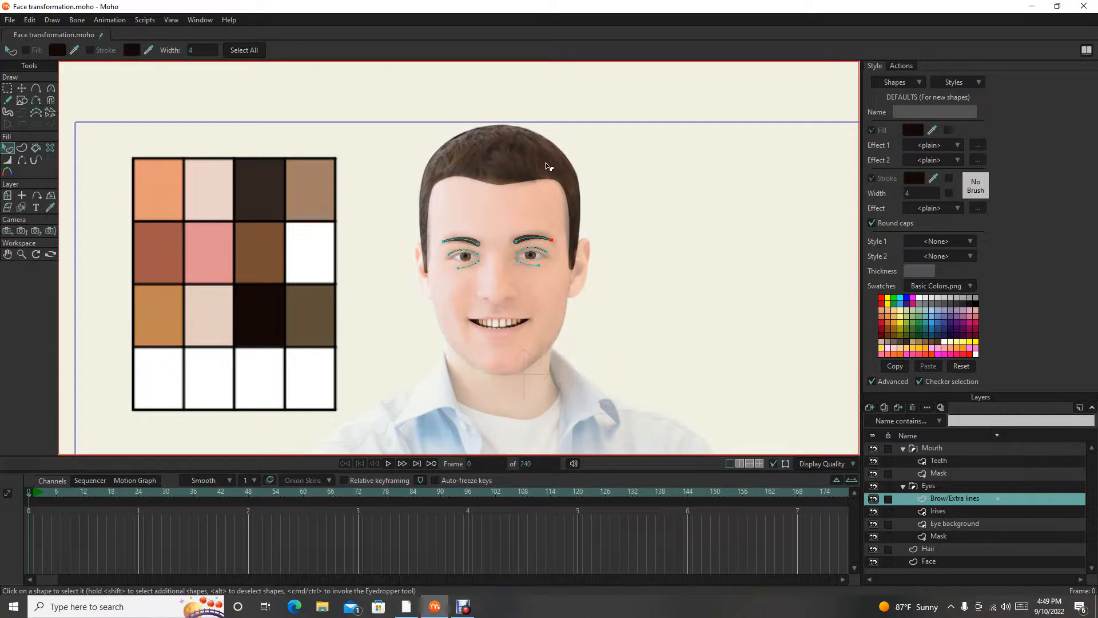
scroll(523, 393, "up", 3)
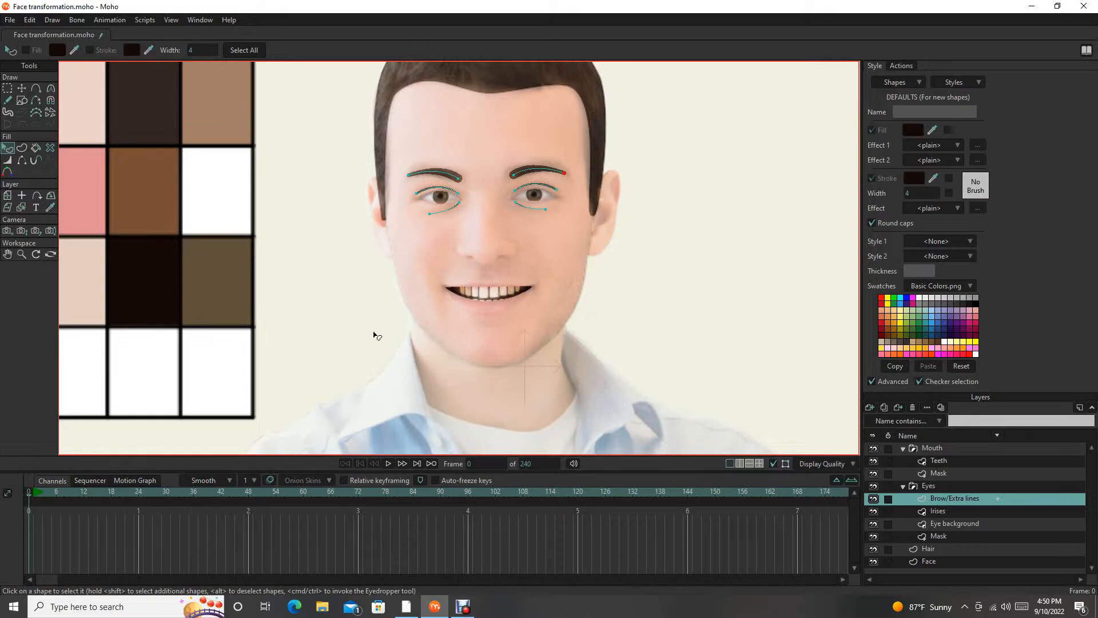
On the Face layer, draw an open nose outline with Add Point, from beside the inner eye corner around the tip to the opposite nostril.
left_click(36, 88)
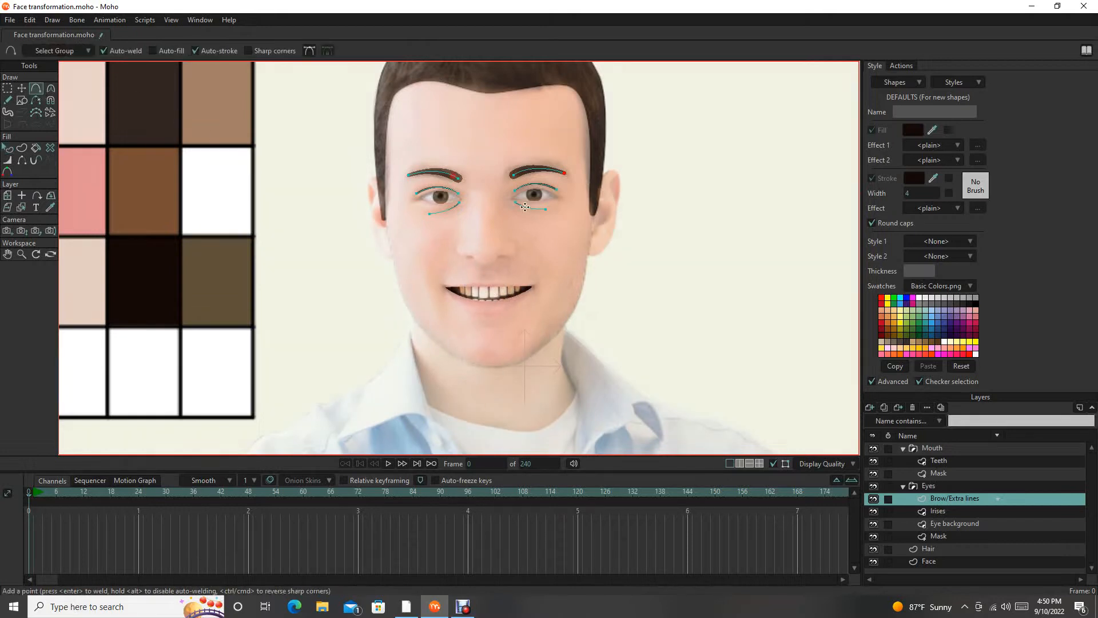
scroll(500, 265, "up", 2)
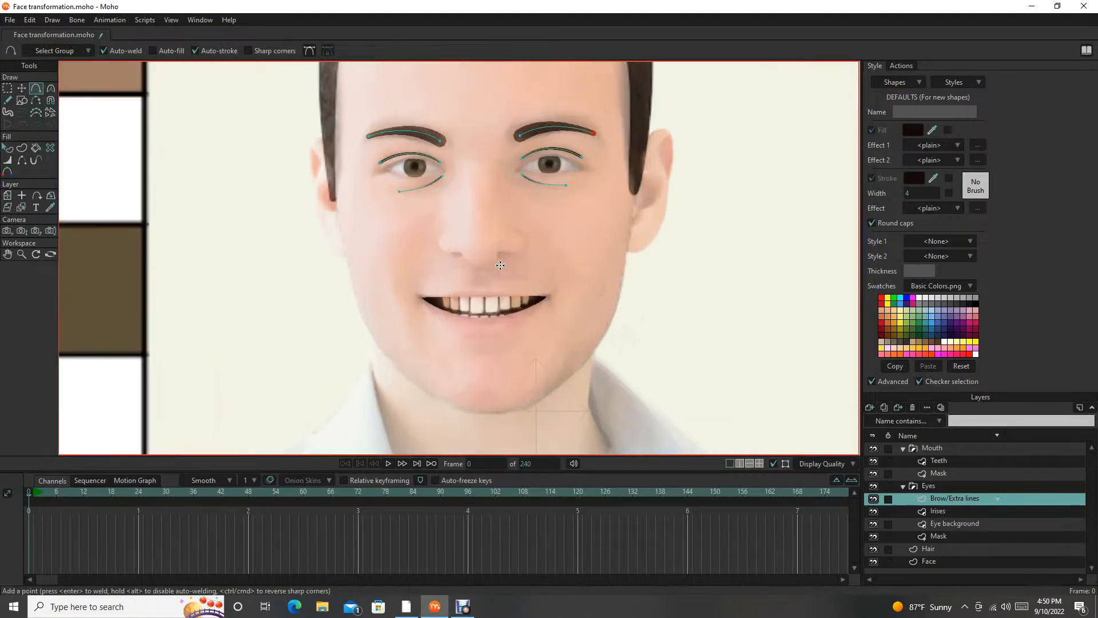
left_click(941, 562)
scroll(512, 298, "down", 1)
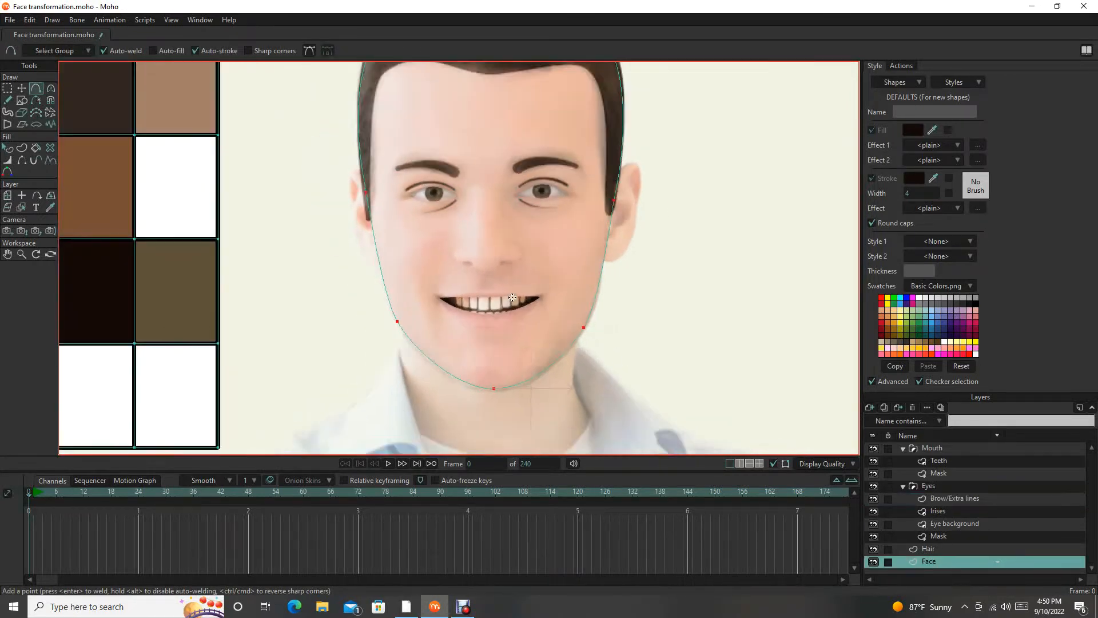
scroll(513, 298, "up", 2)
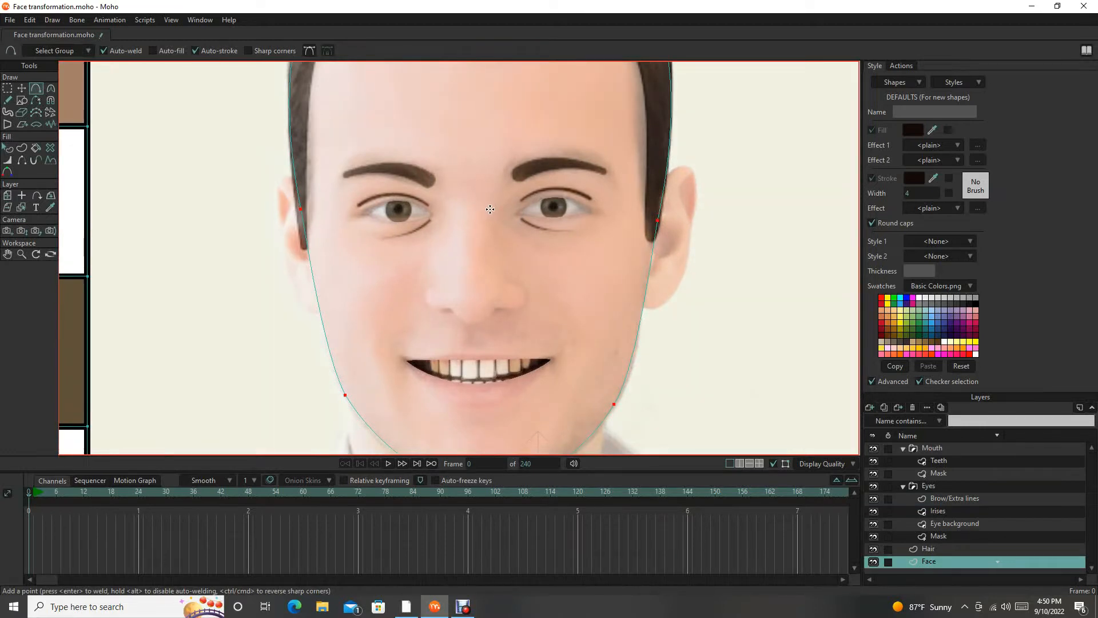
left_click_drag(490, 209, 505, 286)
left_click(527, 293)
left_click(522, 311)
left_click(500, 310)
left_click(477, 324)
left_click(451, 314)
left_click(431, 308)
left_click(426, 292)
scroll(502, 267, "up", 2)
Select the whole nose outline and create a stroke-only shape from it.
key("g")
left_click(502, 267)
key("u")
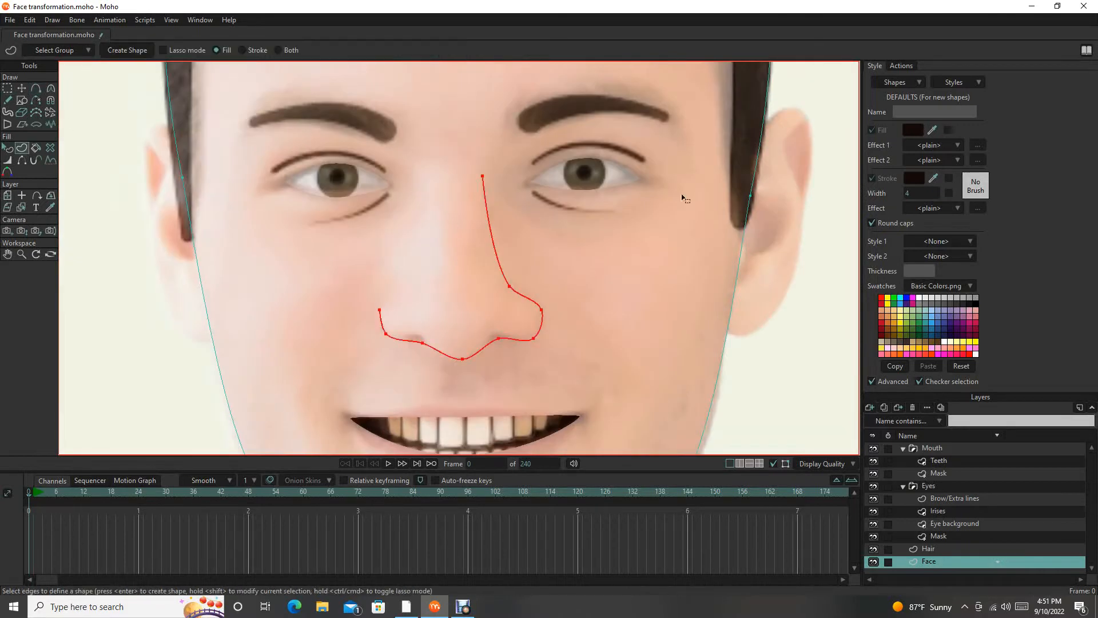
scroll(684, 198, "down", 3)
scroll(809, 141, "down", 3)
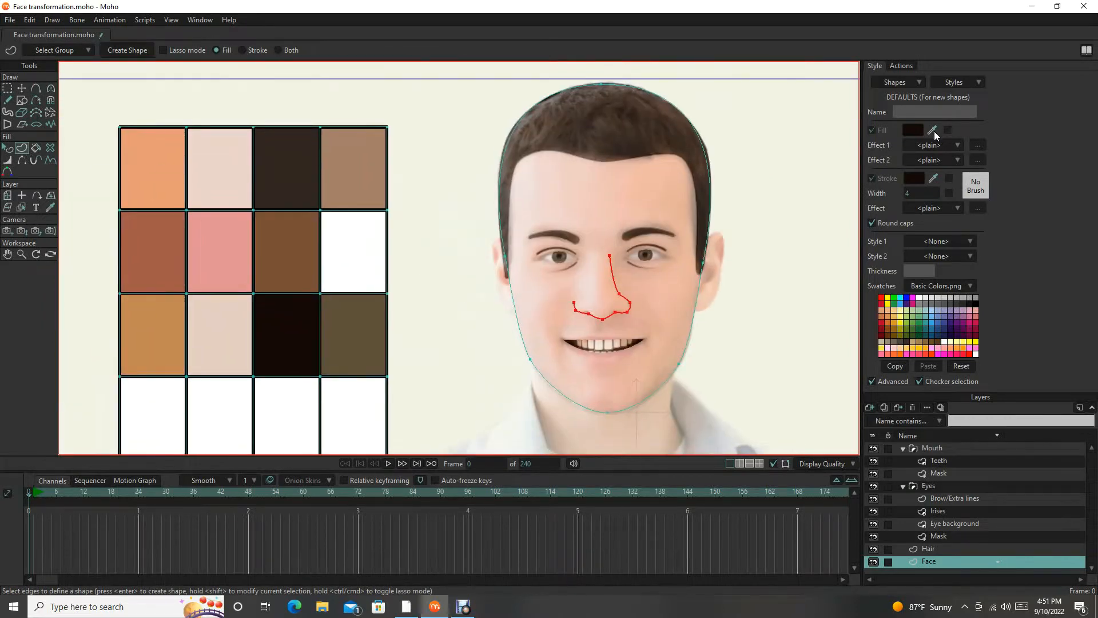
scroll(682, 315, "up", 3)
key("g")
key("u")
left_click(130, 52)
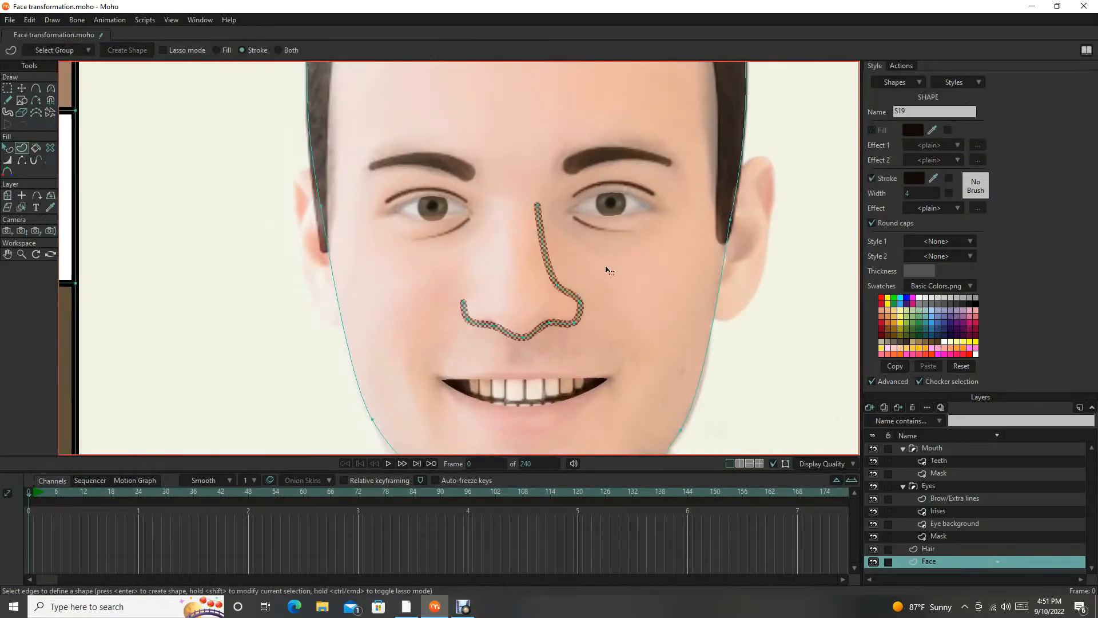
Sample the light orange palette swatch as the nose line's stroke colour.
scroll(765, 258, "down", 2)
left_click_drag(933, 178, 557, 274)
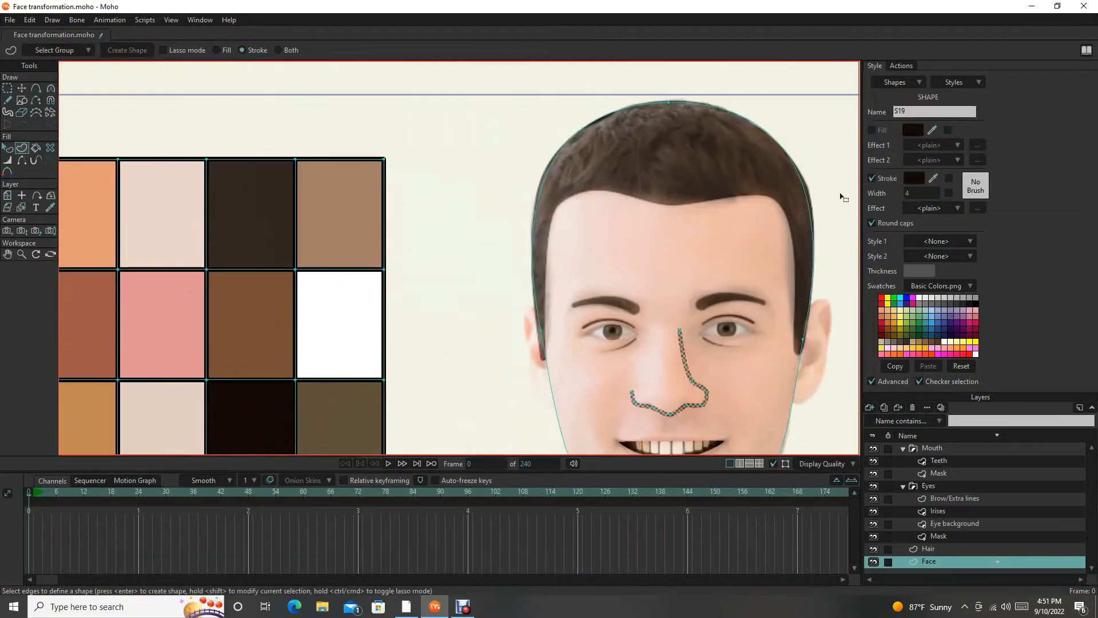
left_click_drag(841, 192, 147, 216)
key("q")
left_click(647, 389)
Examine how the orange nose line contrasts with the surrounding skin tones.
scroll(628, 277, "up", 3)
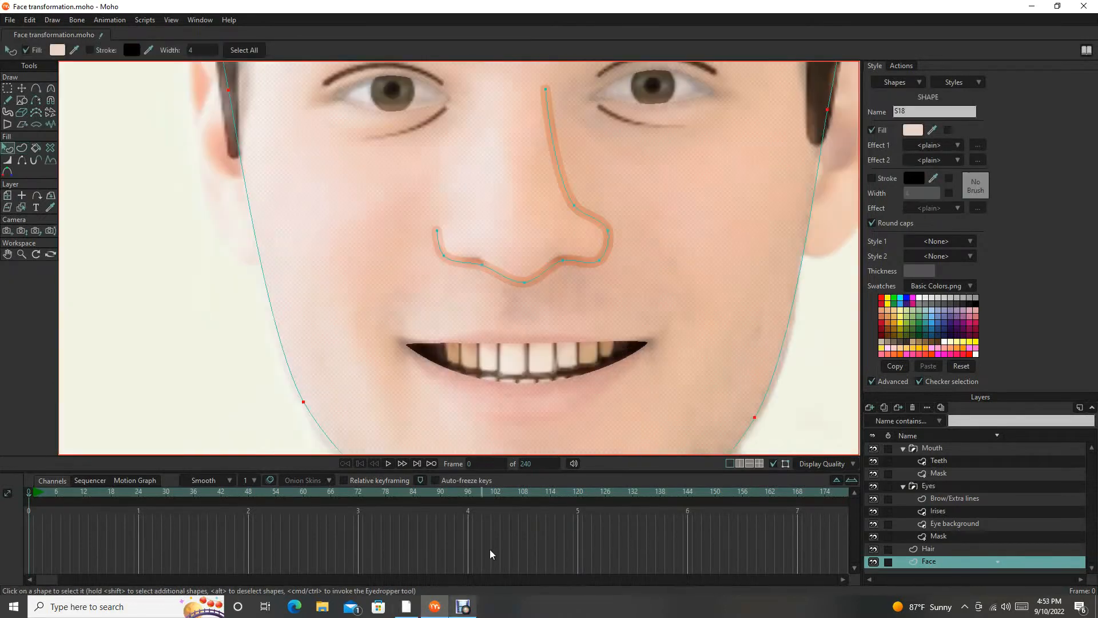
scroll(606, 331, "down", 3)
scroll(577, 322, "up", 3)
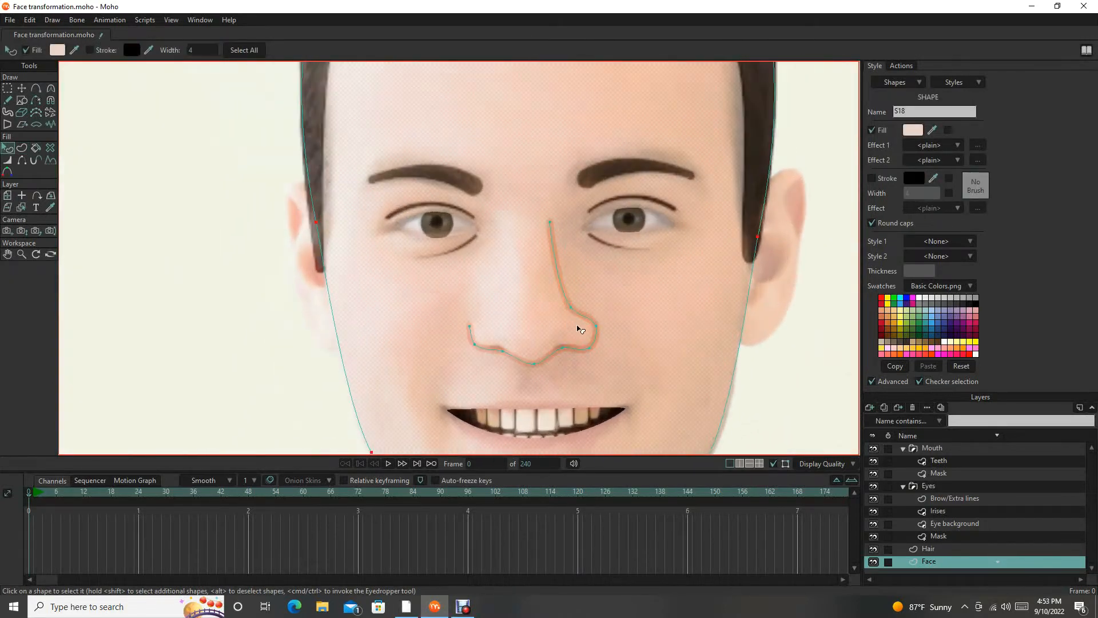
scroll(602, 331, "up", 3)
scroll(613, 299, "down", 3)
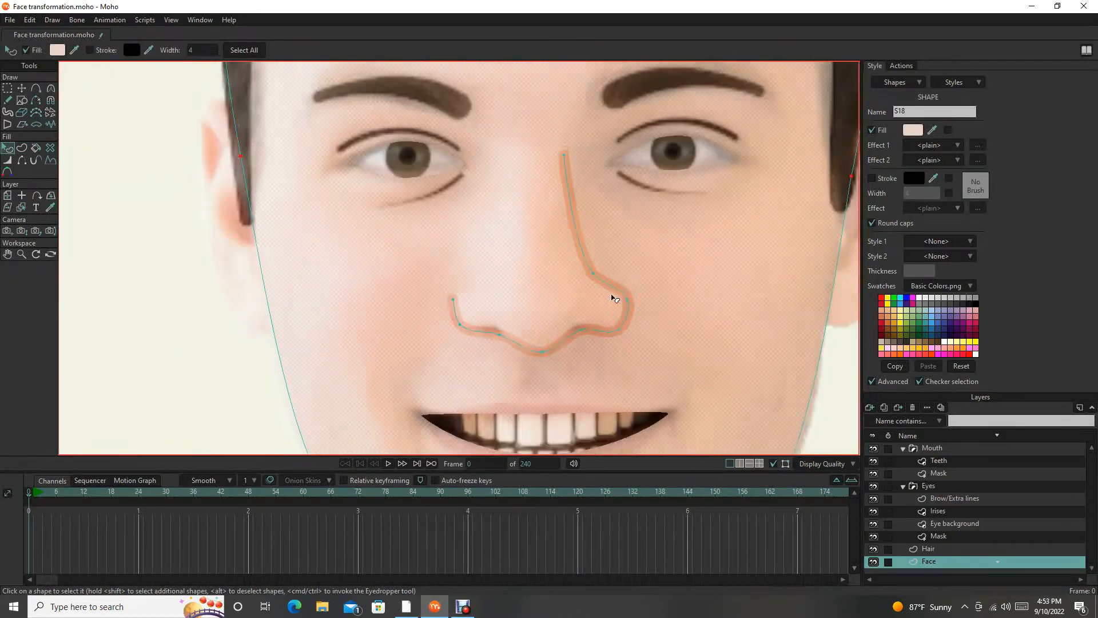
scroll(610, 324, "down", 4)
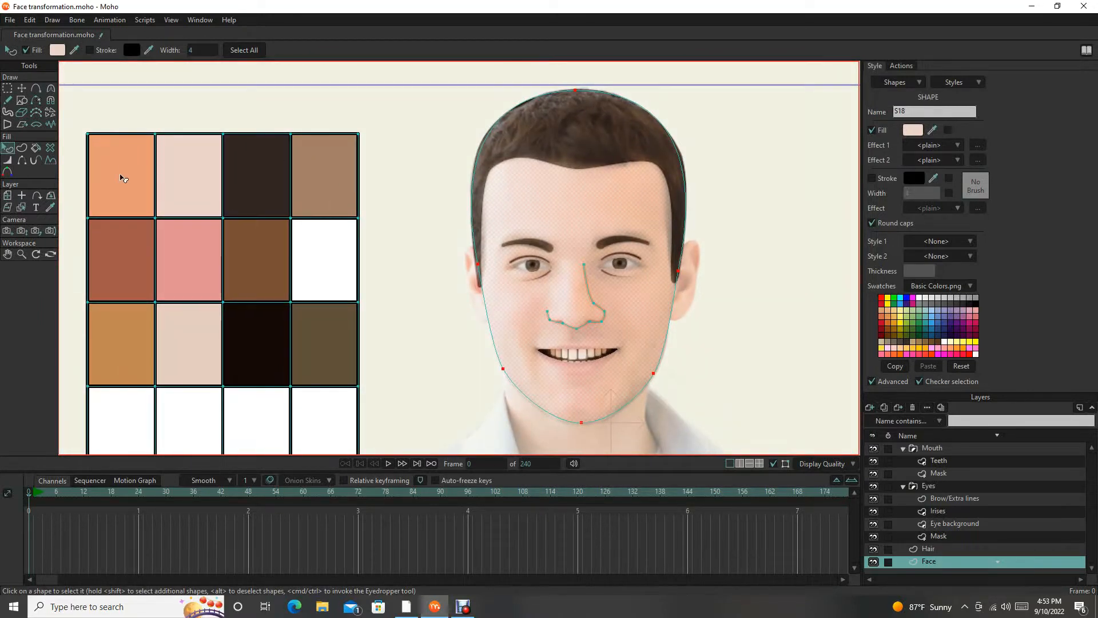
scroll(595, 296, "up", 3)
left_click_drag(575, 298, 642, 313)
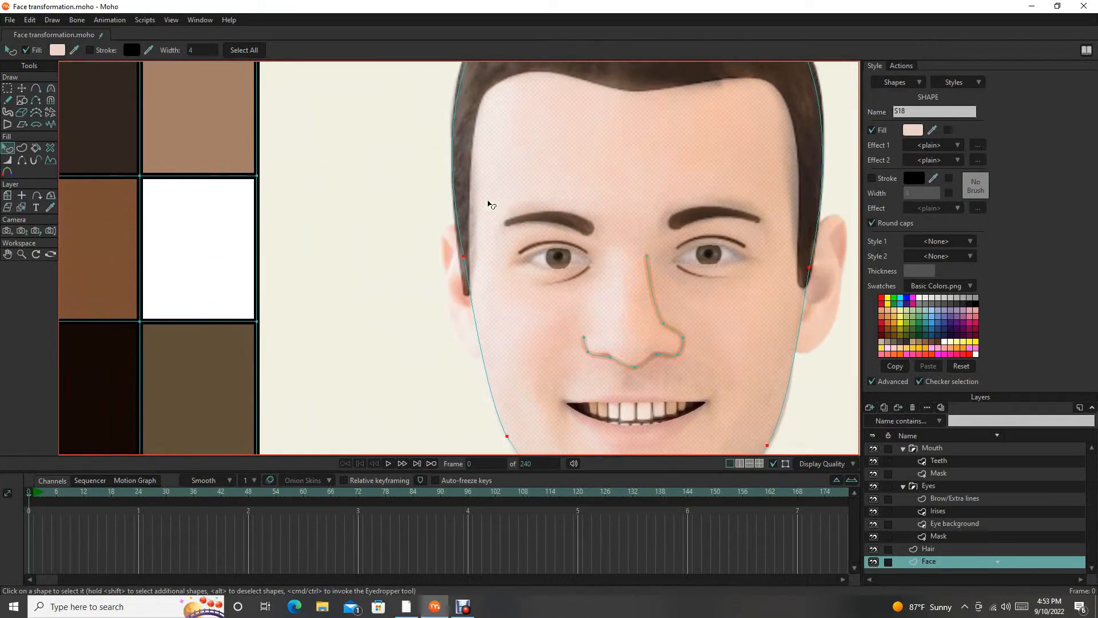
left_click_drag(545, 222, 665, 269)
scroll(667, 271, "down", 5)
scroll(562, 240, "up", 4)
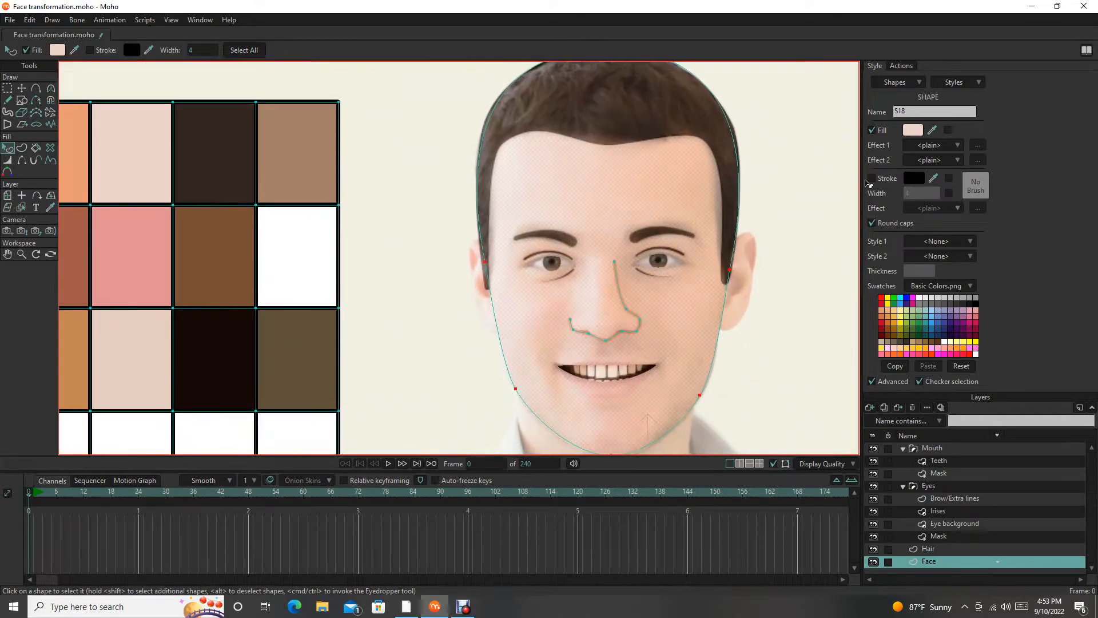
Set the nose line's stroke colour to the darker orange B97651 and check it against the face.
scroll(583, 324, "up", 3)
left_click(578, 321)
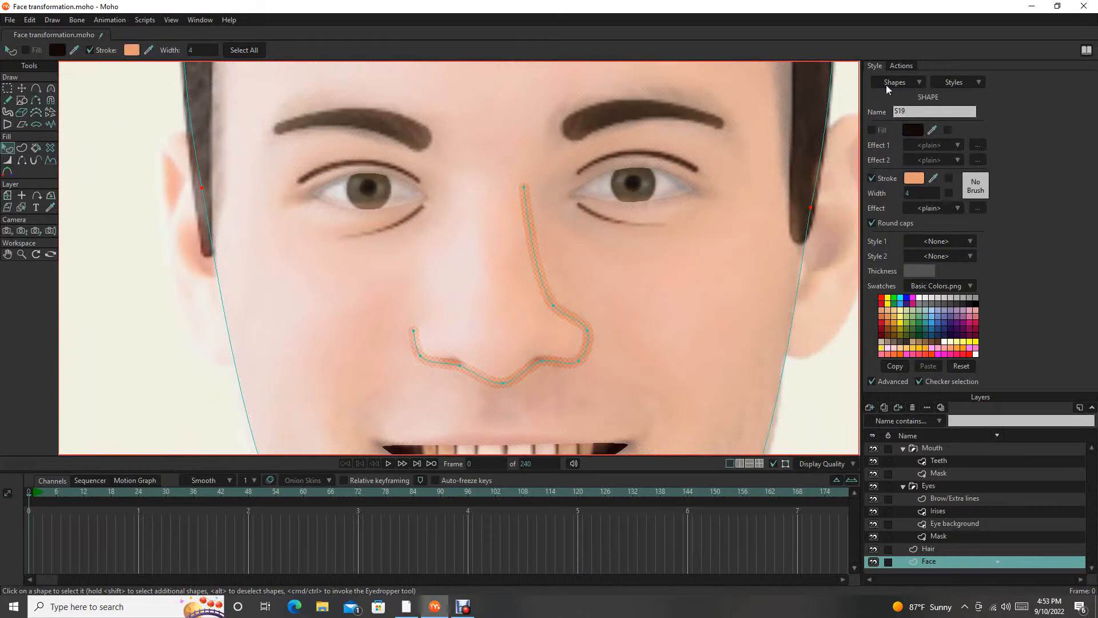
left_click(919, 179)
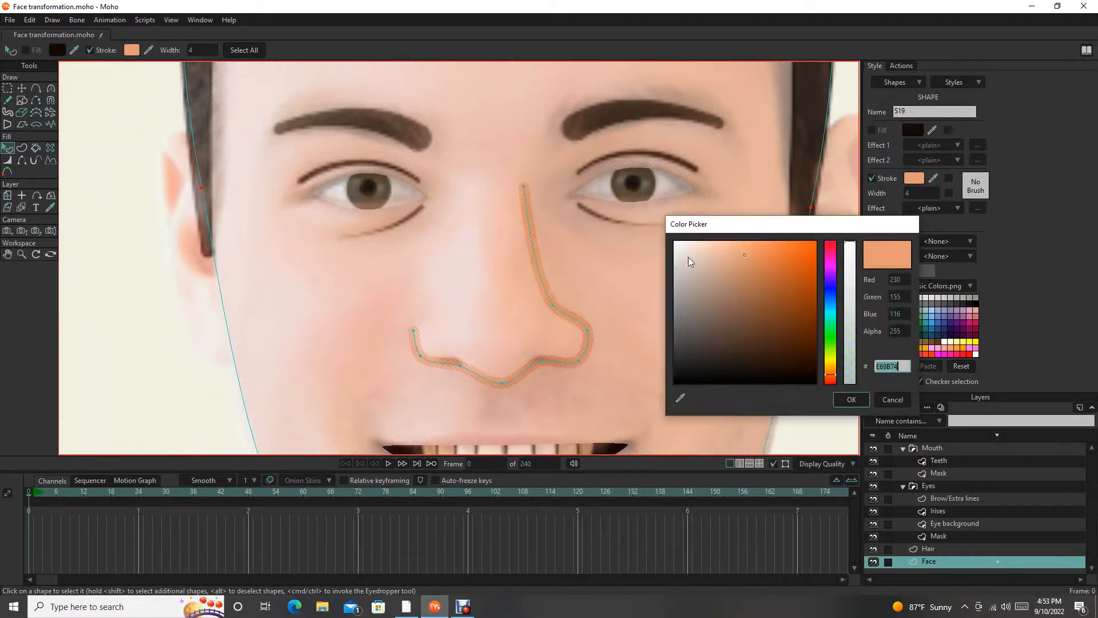
left_click(754, 279)
left_click(863, 398)
scroll(643, 294, "down", 3)
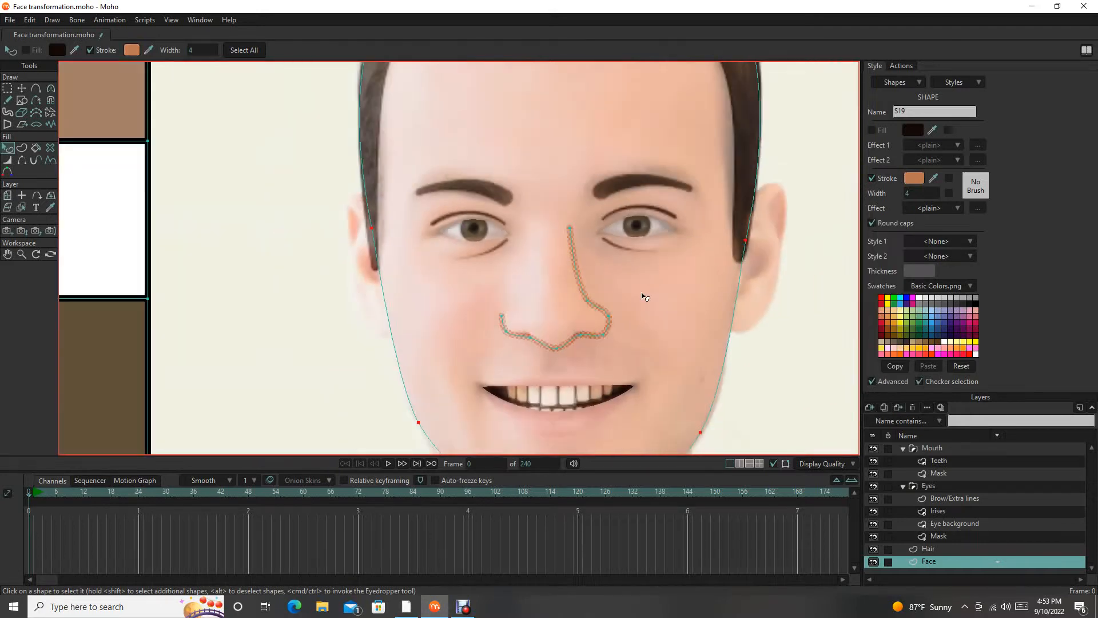
left_click(657, 297)
scroll(657, 301, "down", 3)
scroll(650, 297, "up", 5)
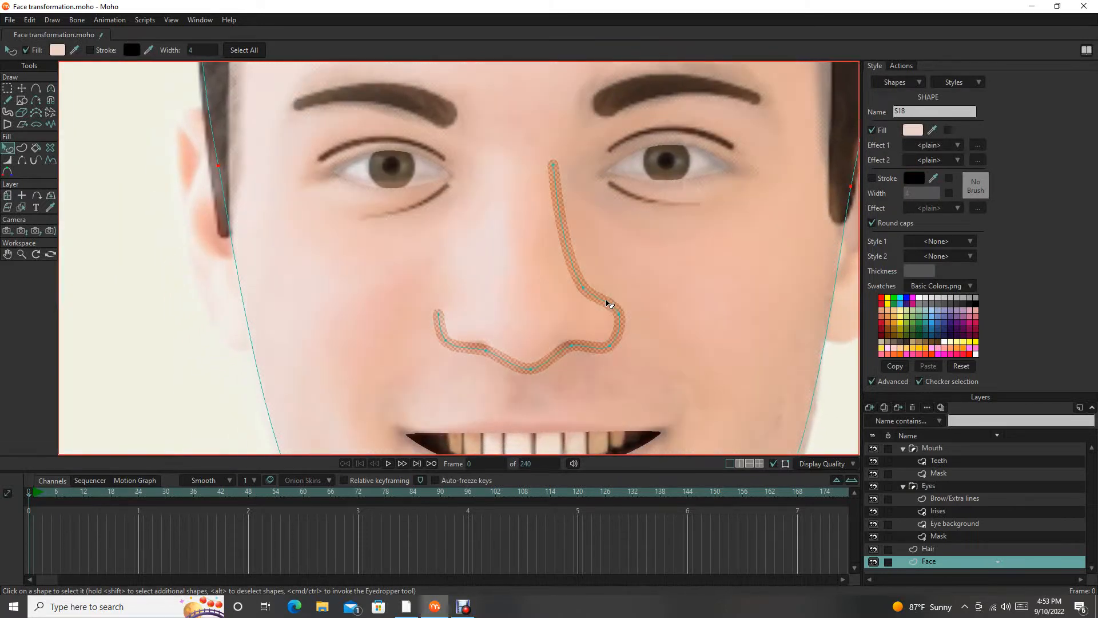
Set the nose line's stroke colour to the dark brown 7A4A2F.
left_click(612, 306)
left_click(909, 180)
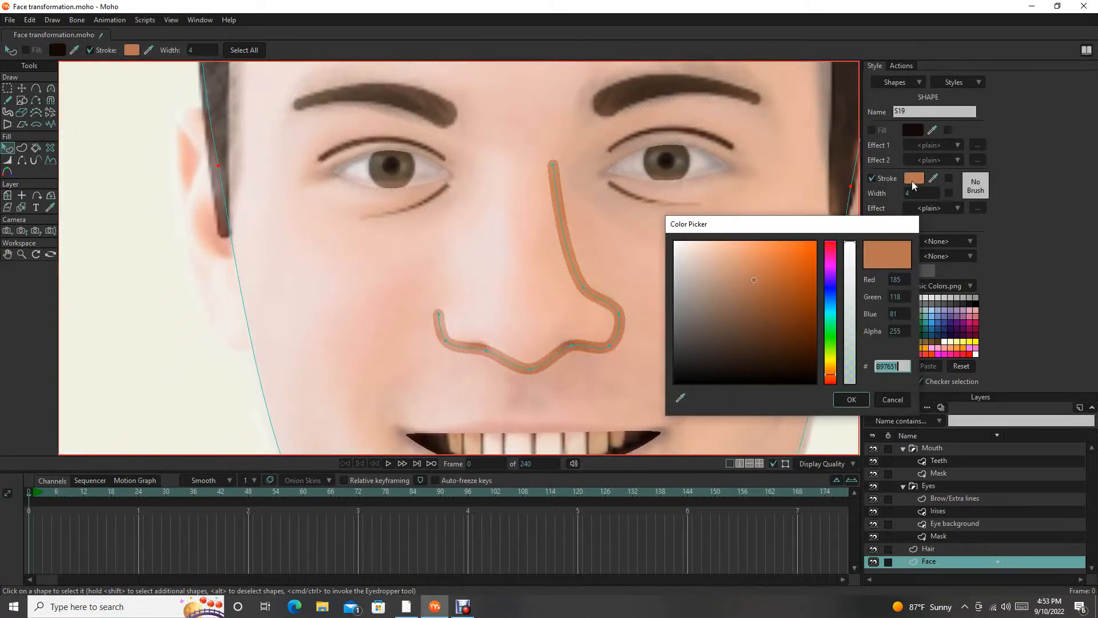
left_click(761, 319)
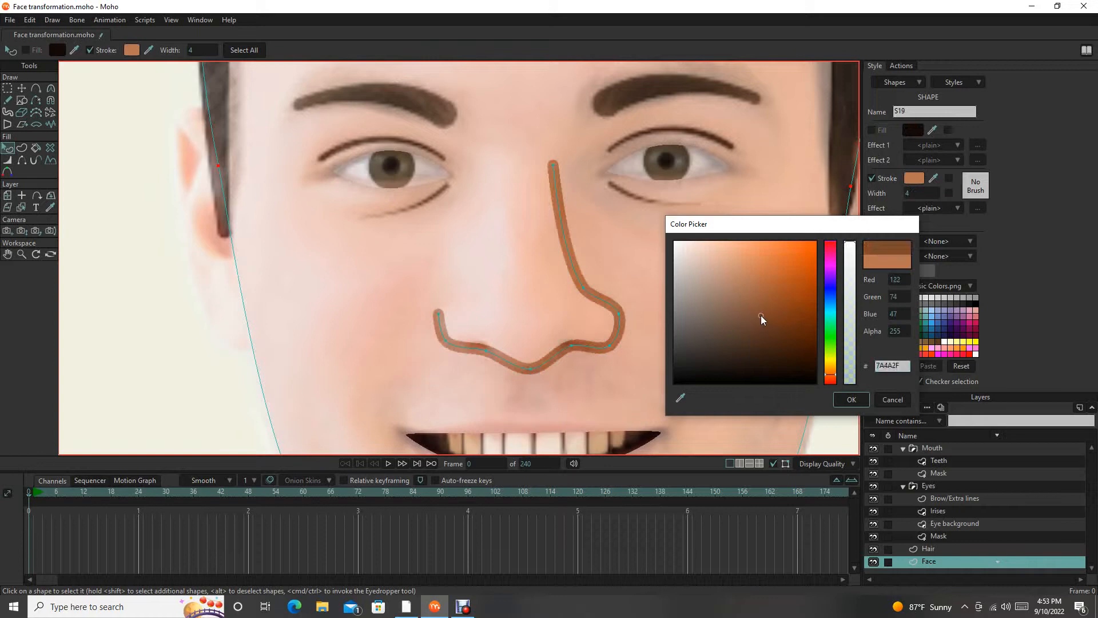
left_click(856, 404)
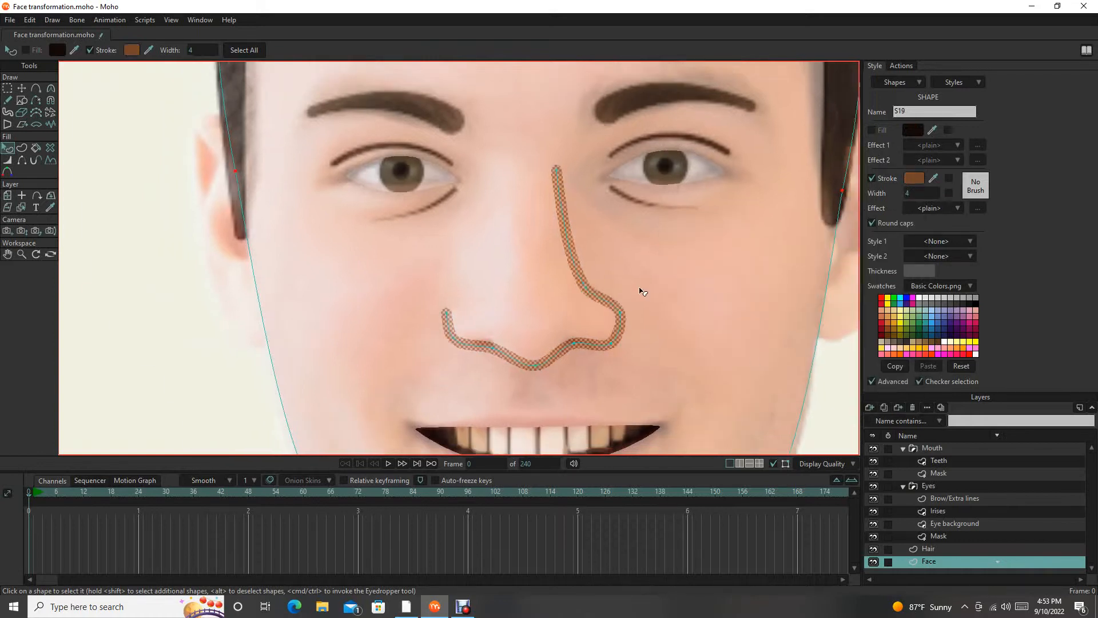
Deselect the nose line and examine its dark brown colour against the whole face.
scroll(658, 293, "down", 3)
left_click(670, 297)
scroll(671, 297, "down", 3)
scroll(670, 297, "up", 2)
scroll(670, 297, "up", 3)
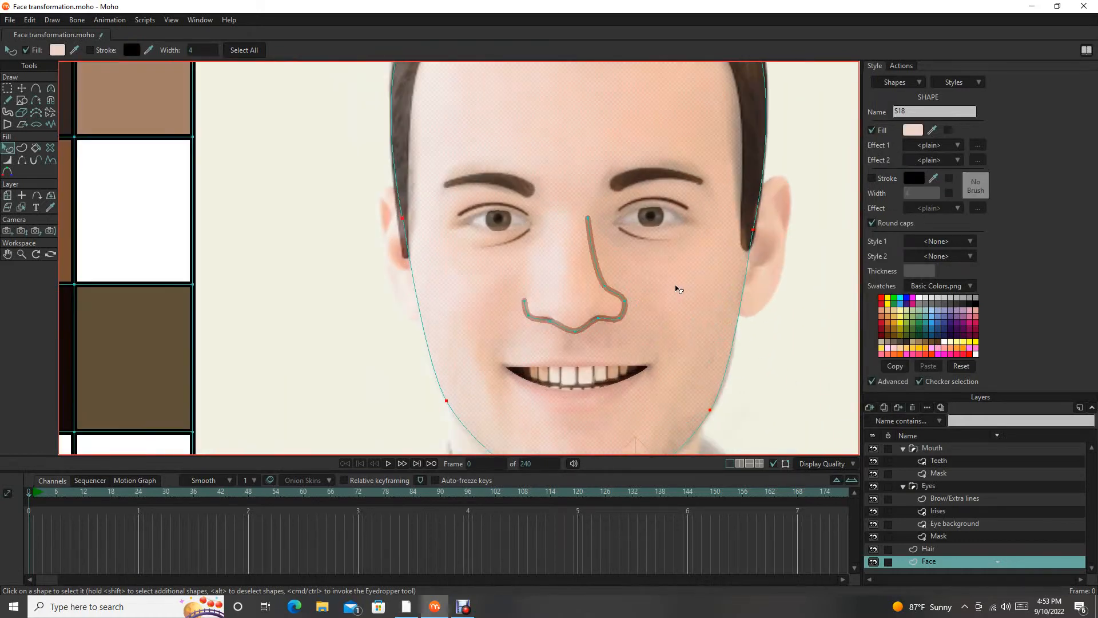
scroll(677, 290, "up", 3)
scroll(650, 355, "down", 5)
scroll(595, 360, "up", 3)
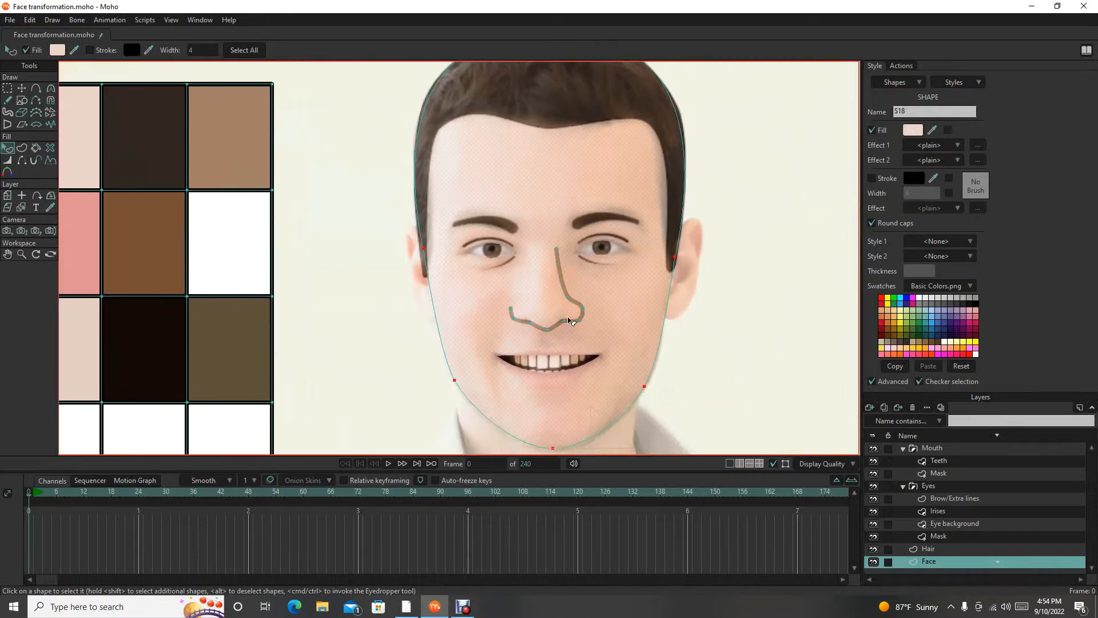
left_click_drag(537, 262, 474, 245)
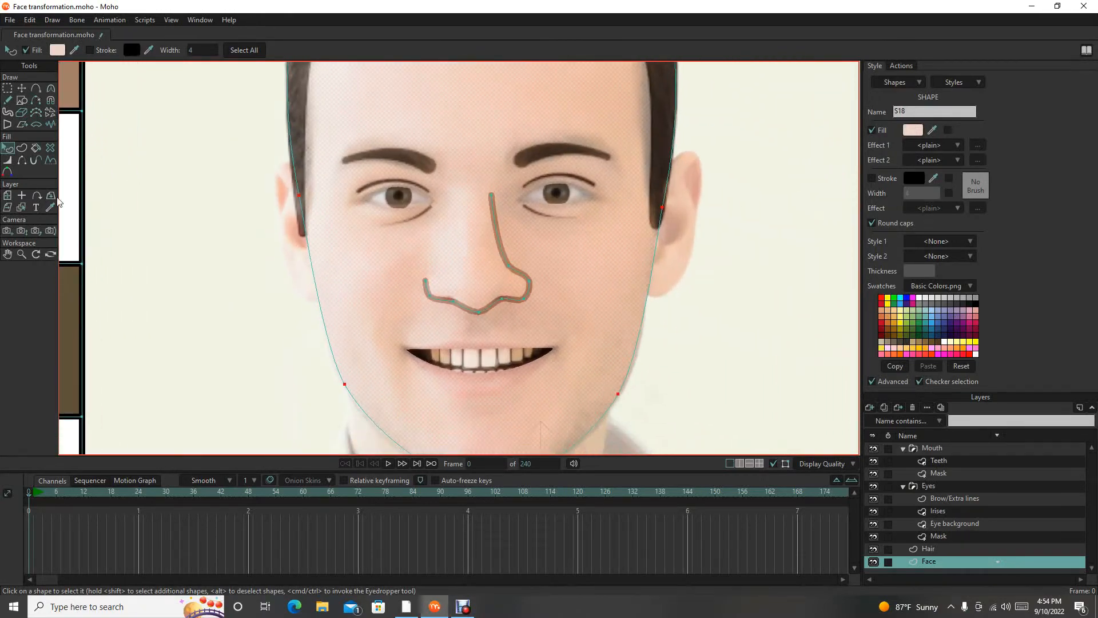
Move the nose line's upper endpoint up and outward to the inner end of the nearby eyebrow.
left_click(8, 160)
scroll(502, 190, "up", 3)
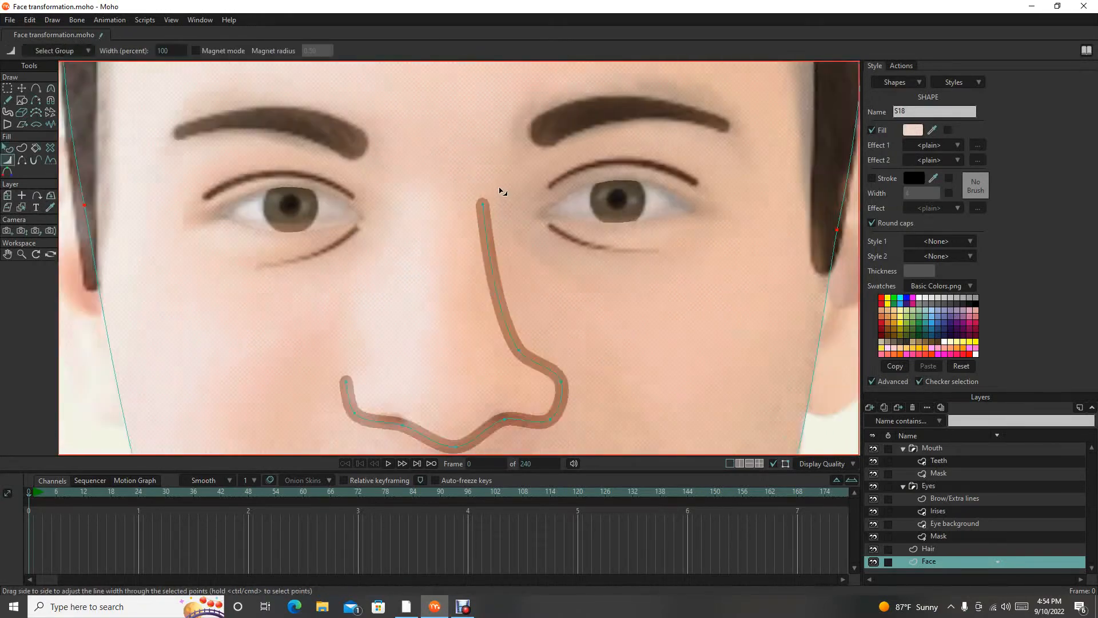
scroll(501, 198, "up", 2)
key("t")
left_click(484, 195)
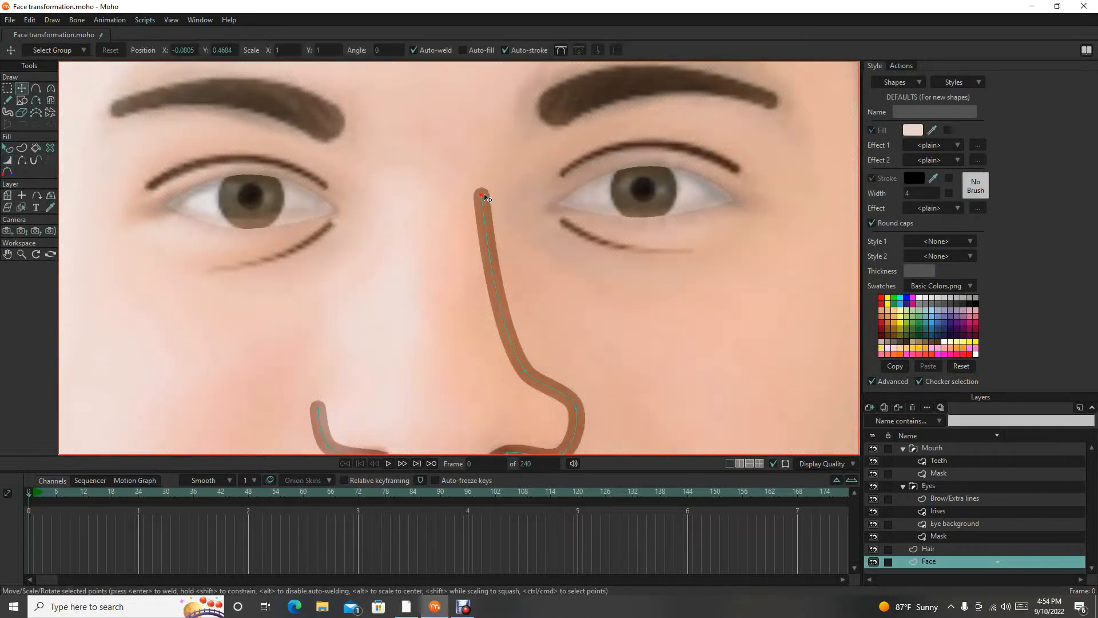
mouse_move(484, 198)
left_mouse_down()
mouse_move(475, 171)
mouse_move(499, 129)
mouse_move(513, 129)
left_mouse_up()
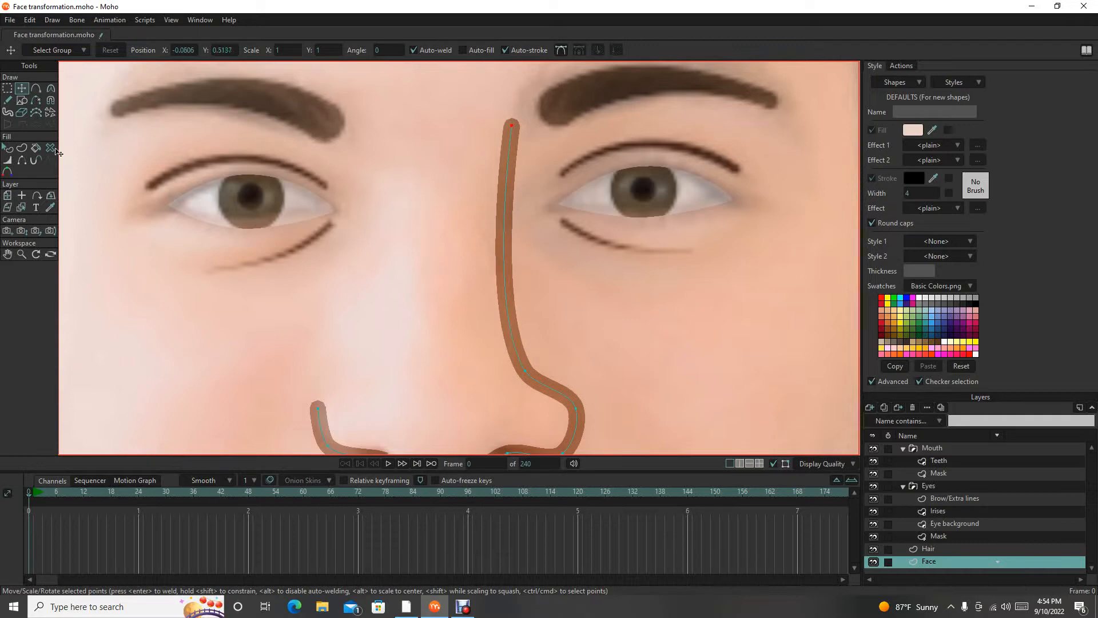
Add a point on the upper nose bridge and shift it slightly toward the face's centre to curve the line.
left_click(36, 88)
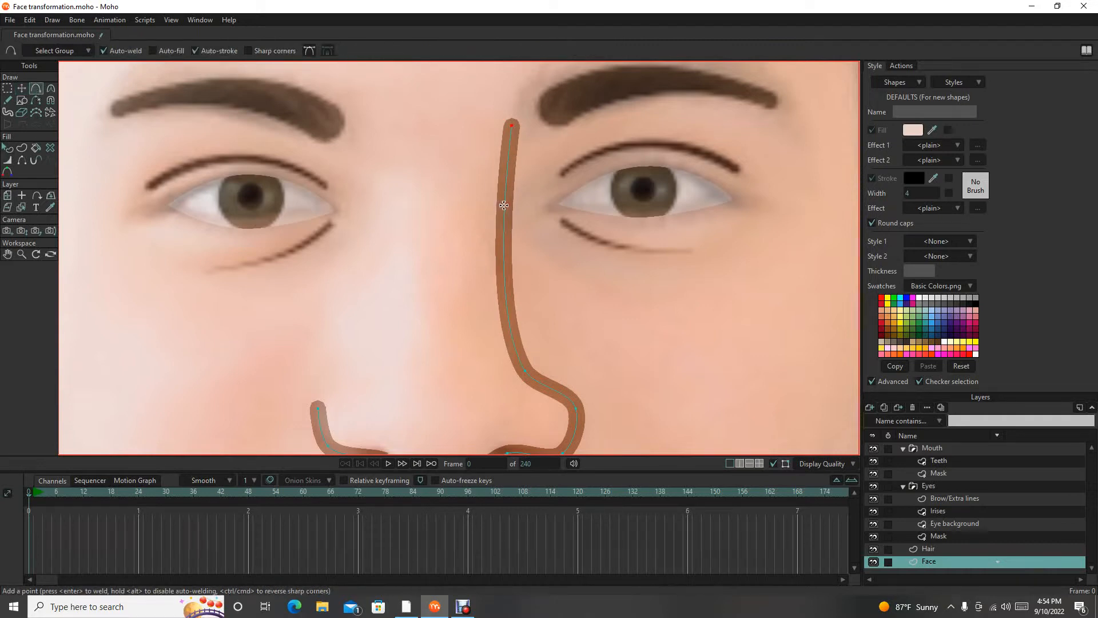
left_click(504, 204)
key("t")
mouse_move(506, 209)
left_mouse_down()
mouse_move(455, 208)
mouse_move(497, 206)
left_mouse_up()
scroll(507, 184, "down", 3)
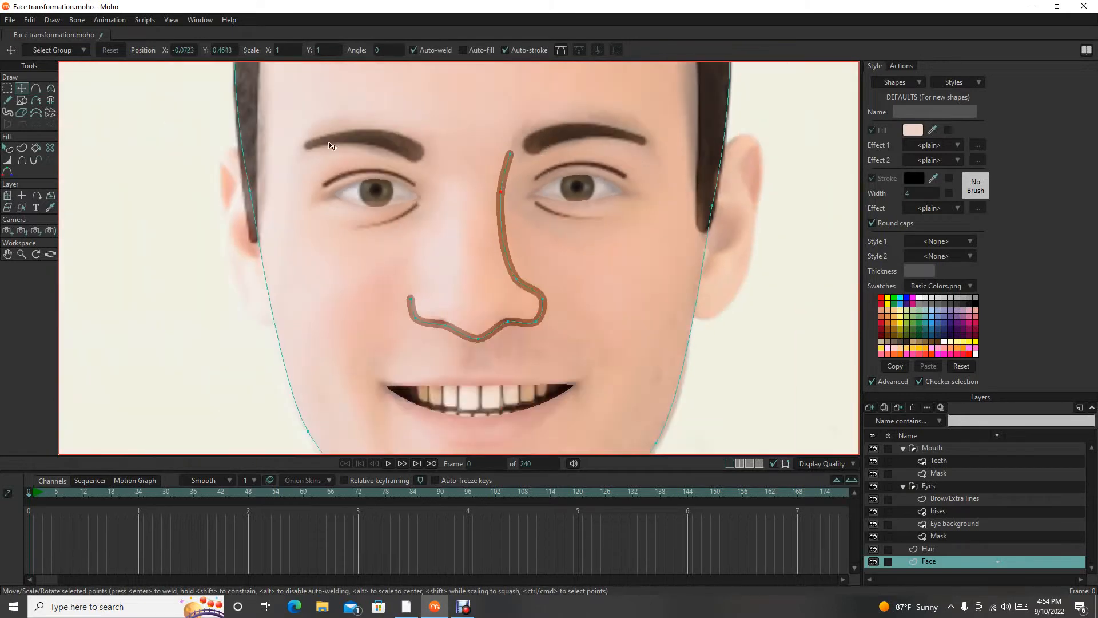
Taper the nose line's upper endpoint beside the eyebrow to a line width of 36 percent.
left_click(7, 160)
scroll(532, 175, "up", 3)
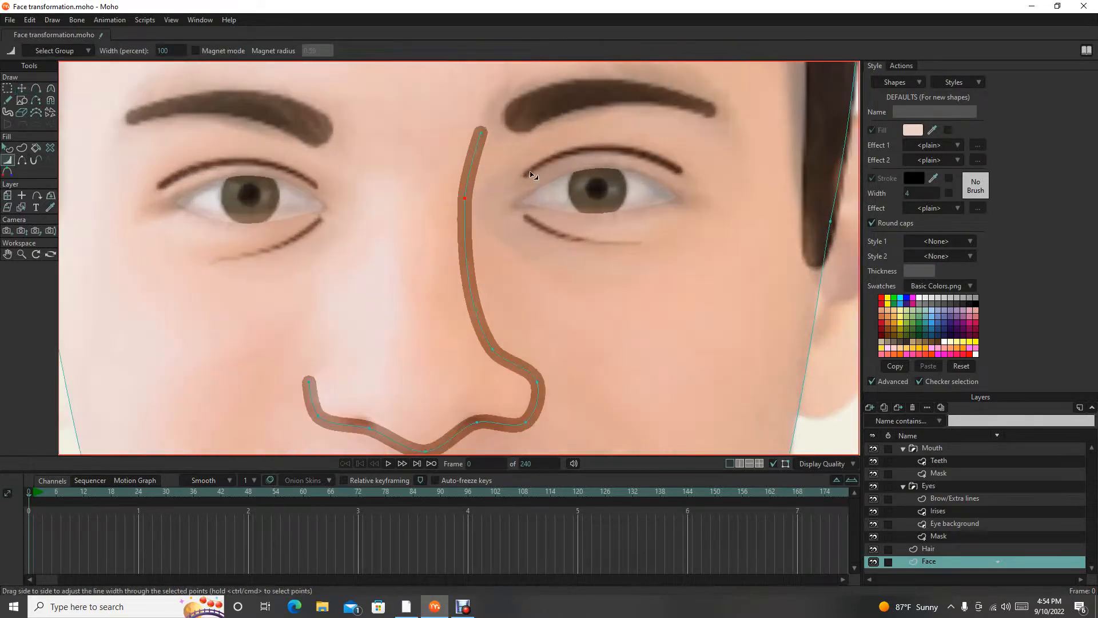
left_click_drag(485, 135, 465, 134)
scroll(496, 213, "down", 5)
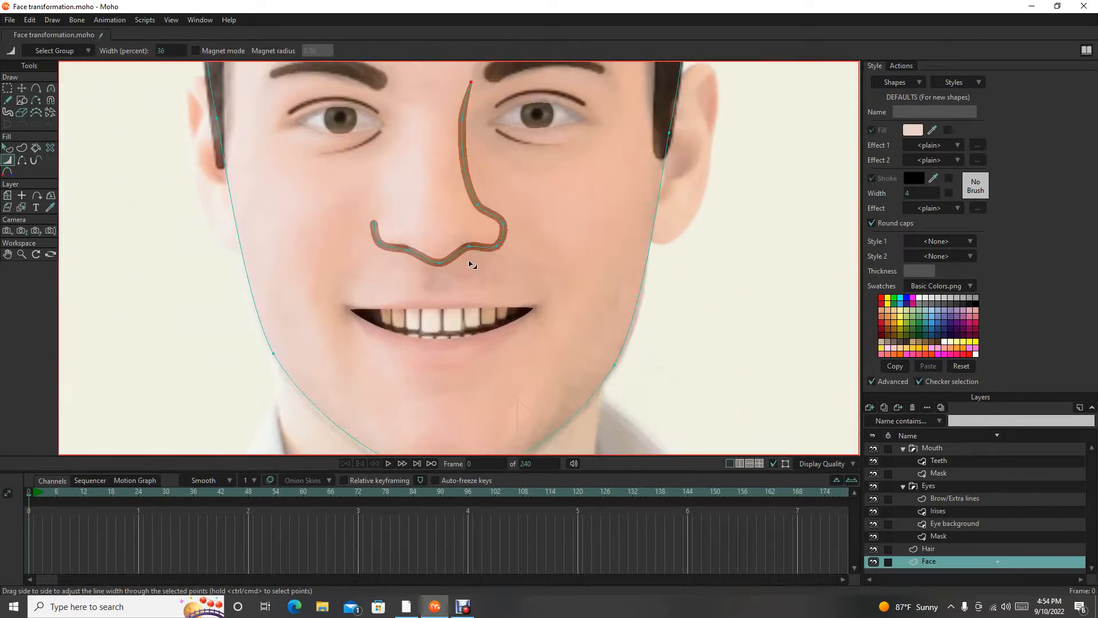
Vary the line width around the nostrils and tip of the nose, tapering the line's free nostril end to a fine point.
scroll(470, 252, "up", 5)
left_click_drag(480, 200, 500, 210)
left_click_drag(337, 213, 362, 230)
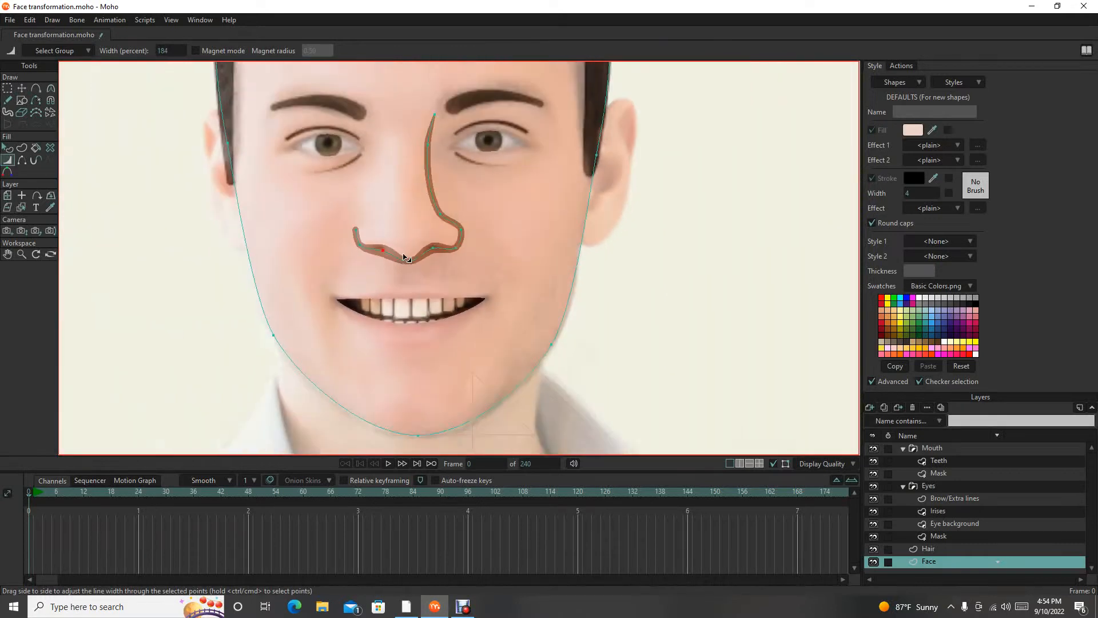
scroll(490, 290, "up", 3)
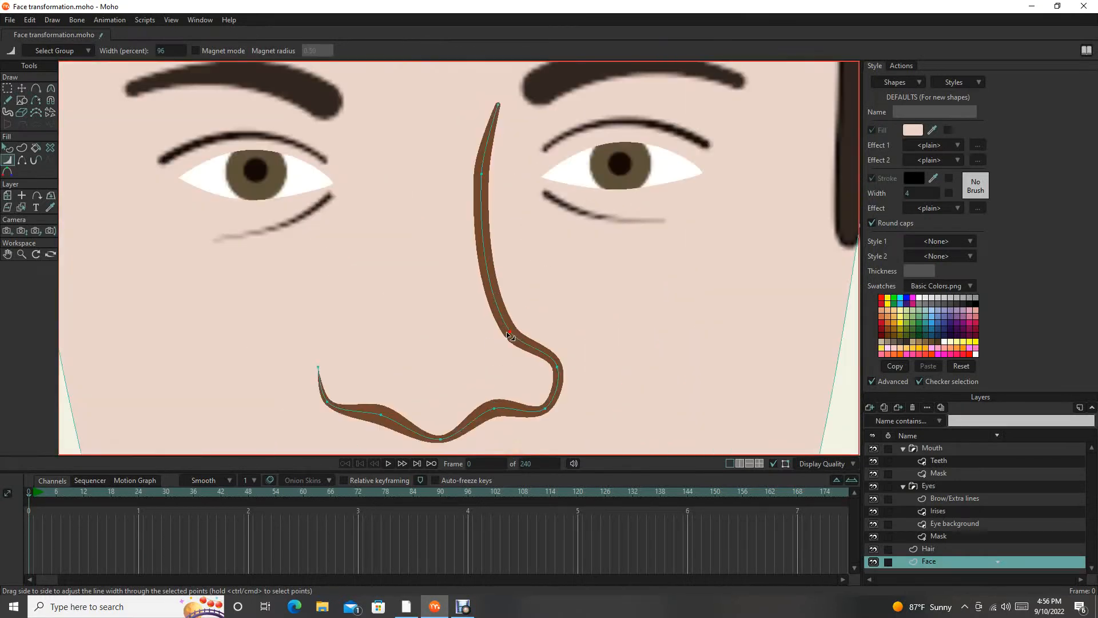
Thicken the nose line along the bridge to 222 percent and add a point near its upper end to refine the curve.
scroll(509, 336, "down", 3)
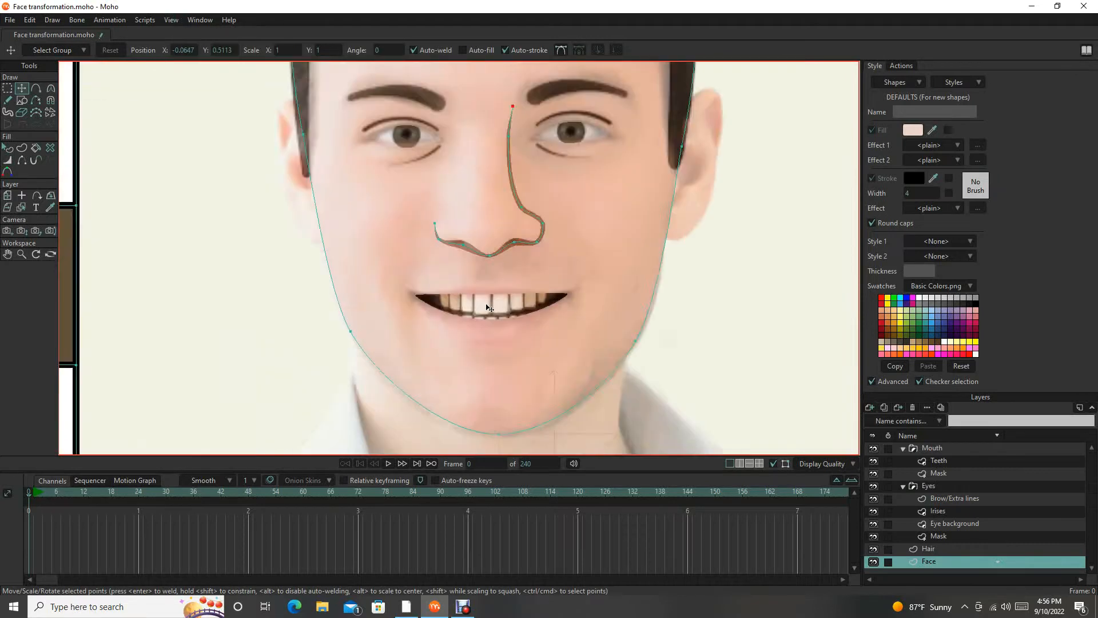
scroll(484, 271, "up", 5)
scroll(483, 270, "down", 5)
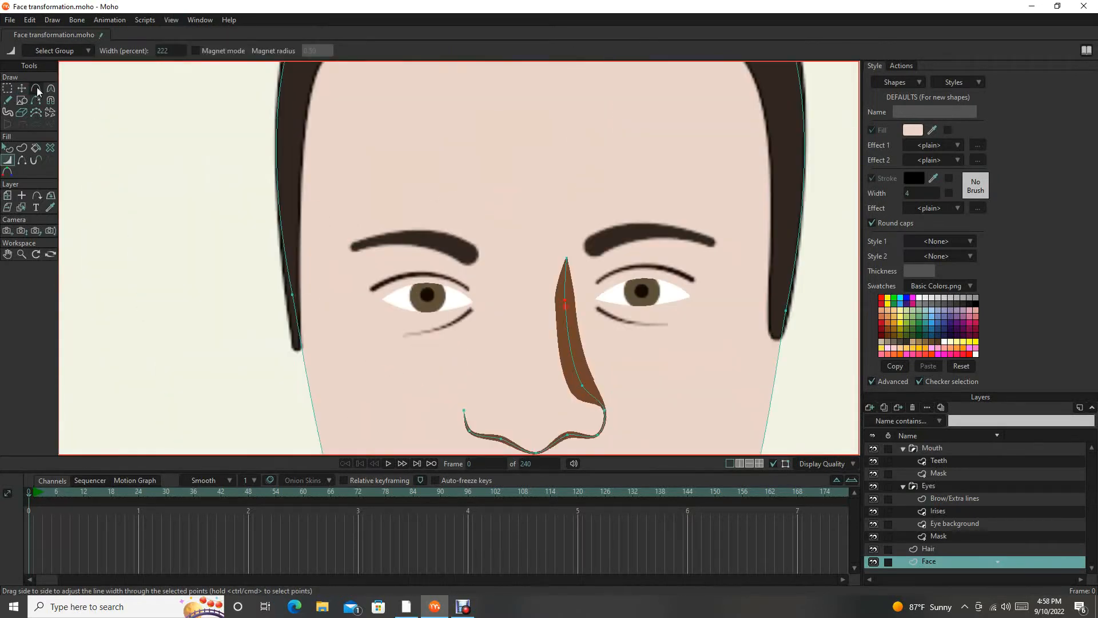
key("g")
scroll(495, 271, "up", 1)
scroll(496, 271, "down", 2)
key("w")
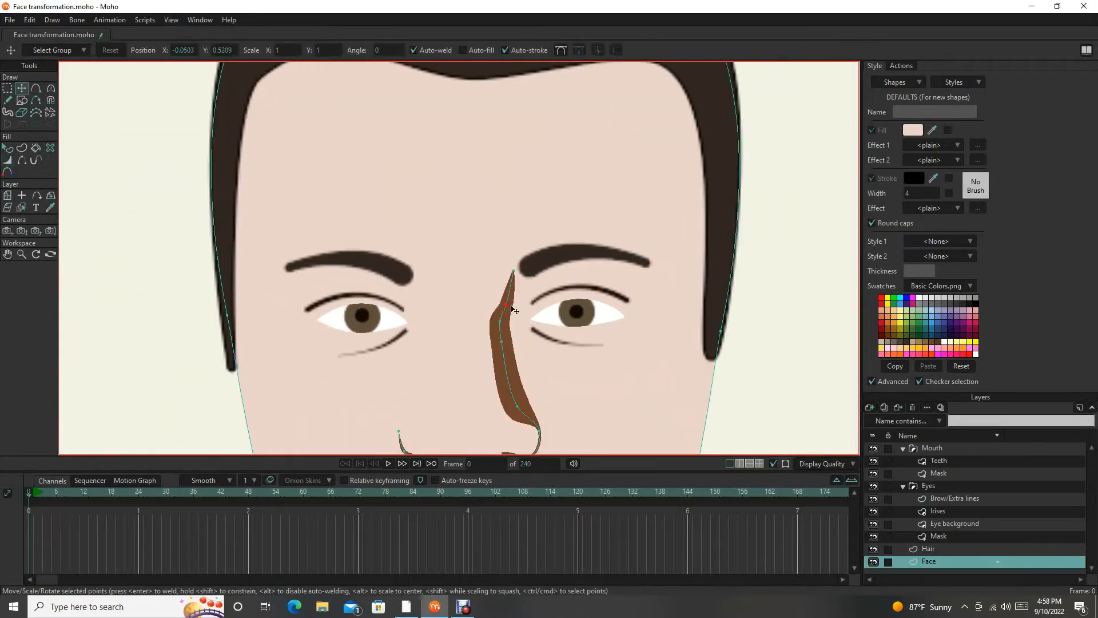
Examine the shaped nose line up close and against the whole face.
left_click(172, 19)
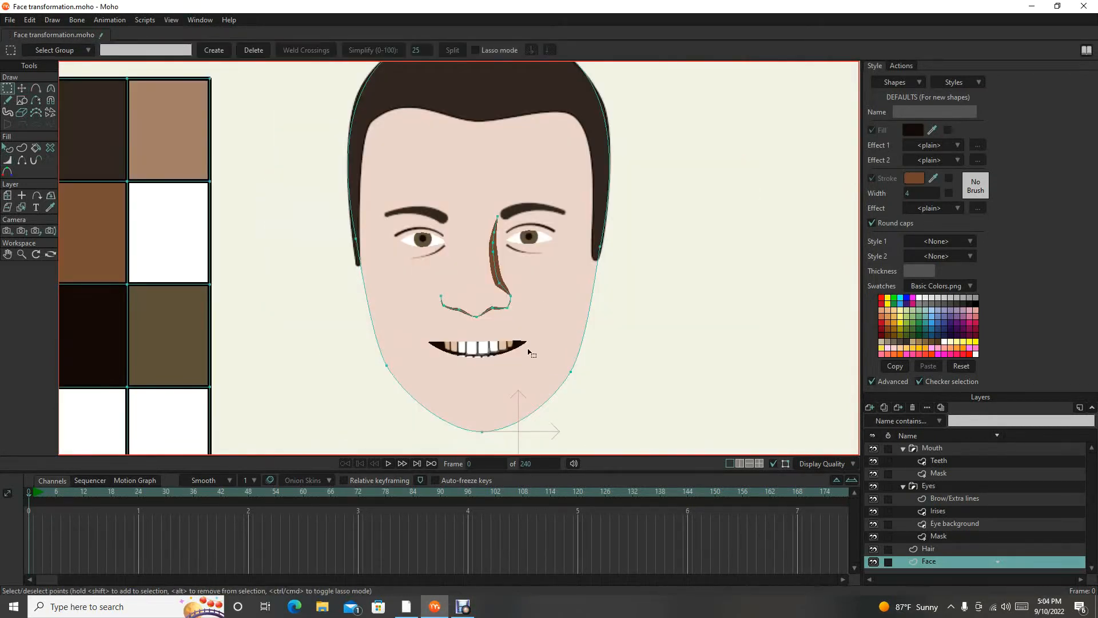
scroll(529, 351, "up", 1)
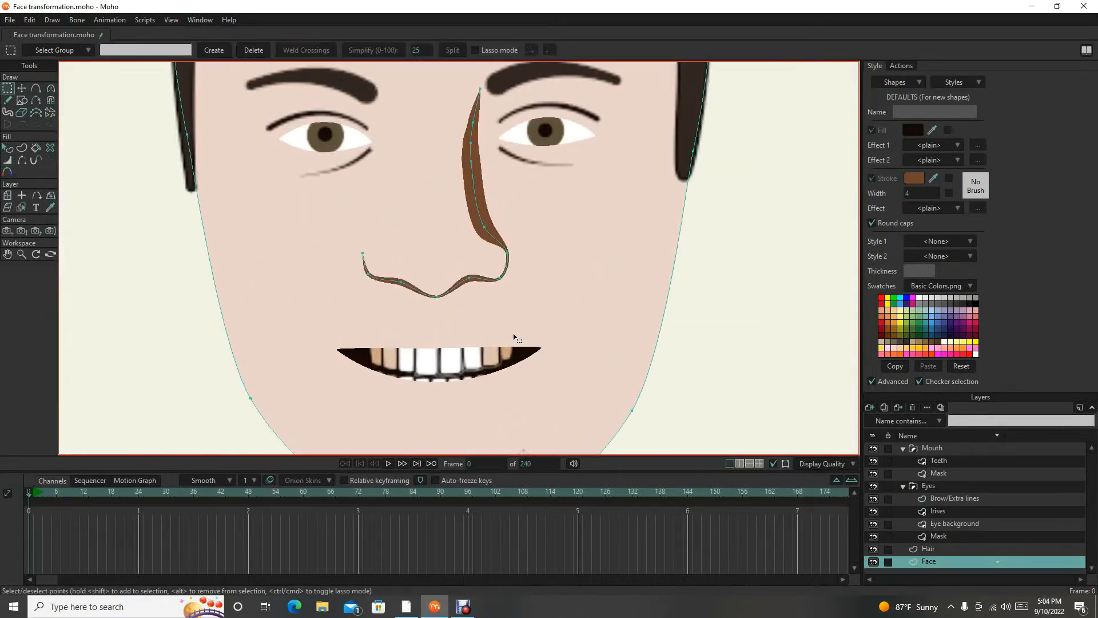
scroll(514, 338, "up", 1)
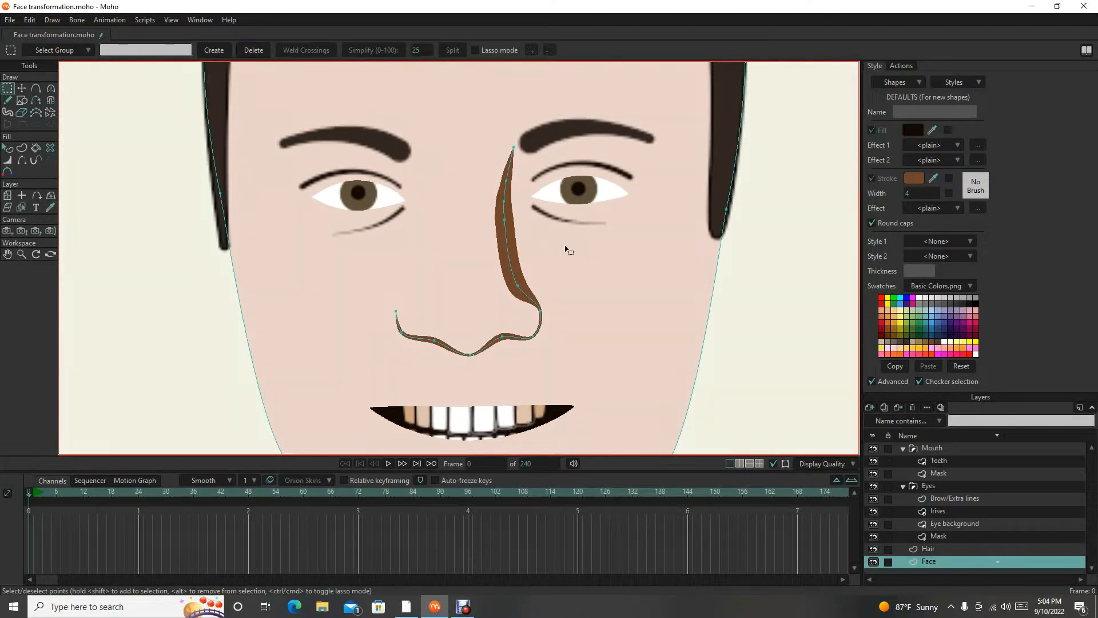
left_click_drag(551, 240, 537, 262)
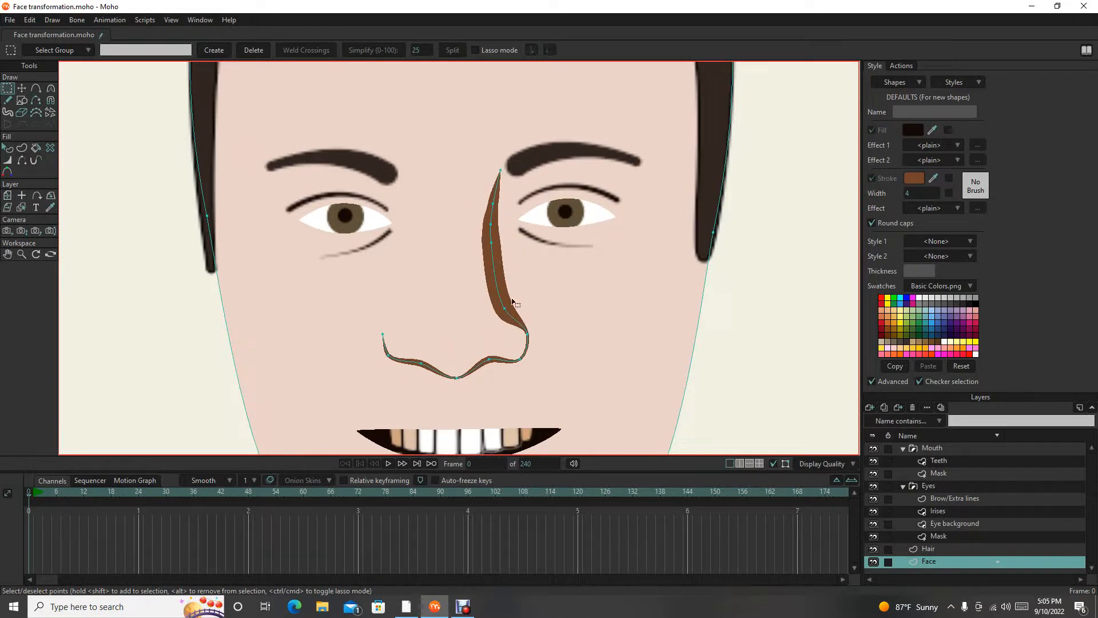
scroll(501, 317, "down", 6)
scroll(501, 317, "up", 5)
left_click_drag(501, 317, 512, 274)
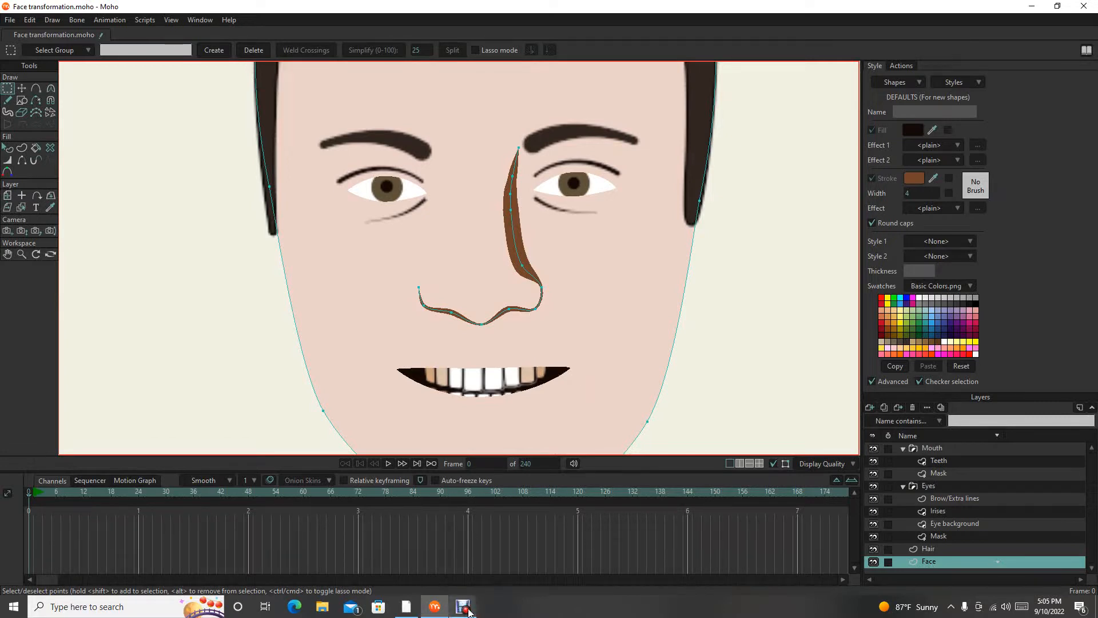
Create a vector layer named Lips inside the Mouth group and set it to Don't mask this layer.
left_click(939, 449)
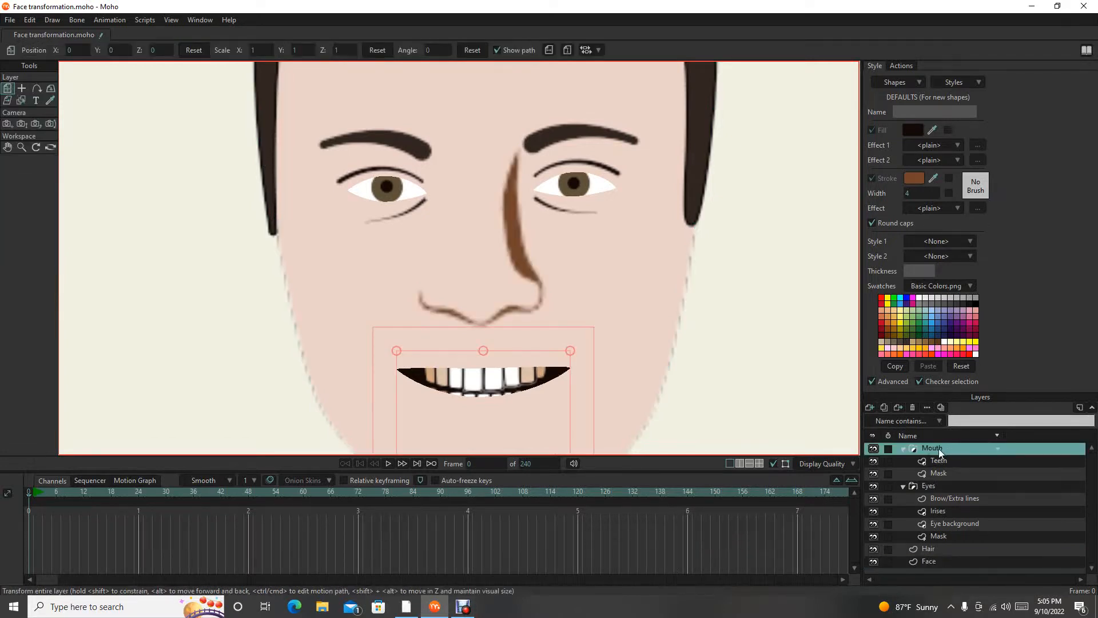
left_click(870, 408)
left_click(884, 421)
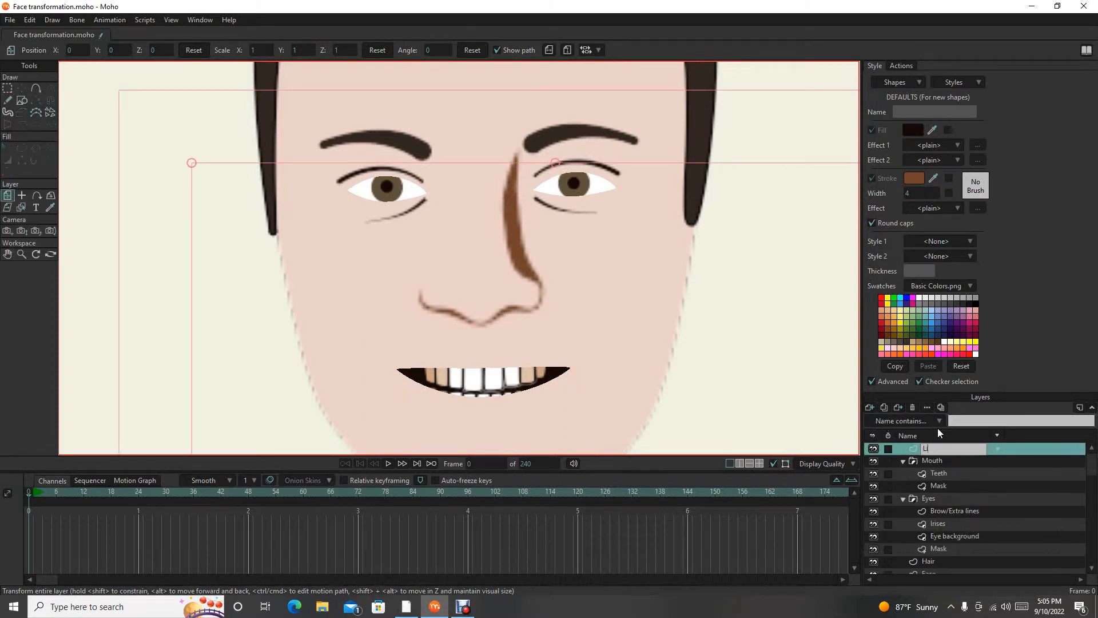
key("Return")
left_click_drag(937, 449, 937, 461)
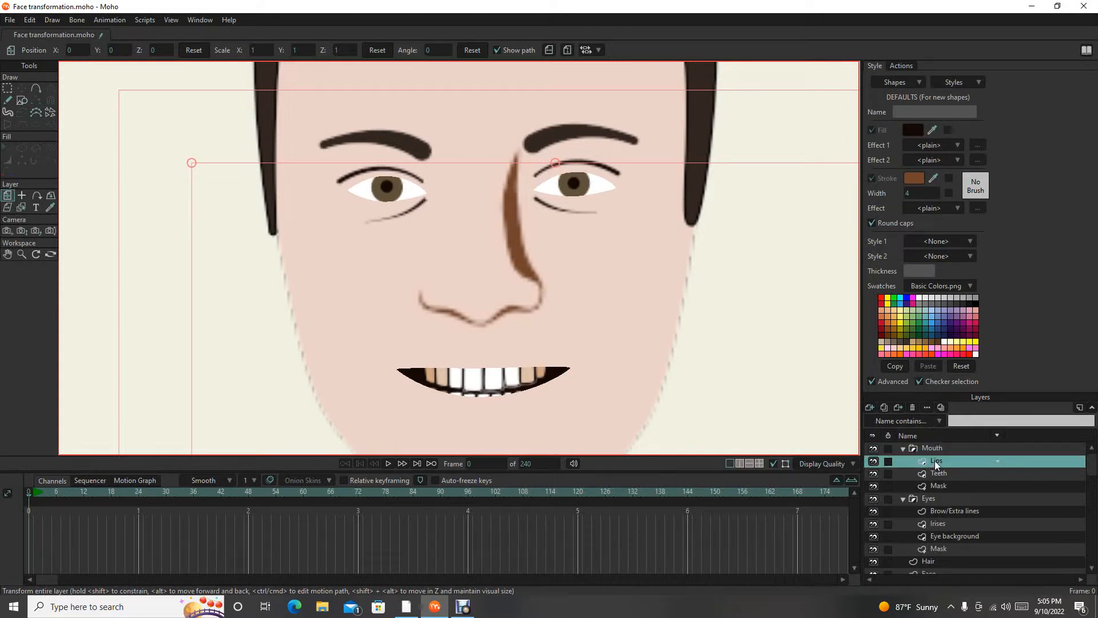
right_click(937, 464)
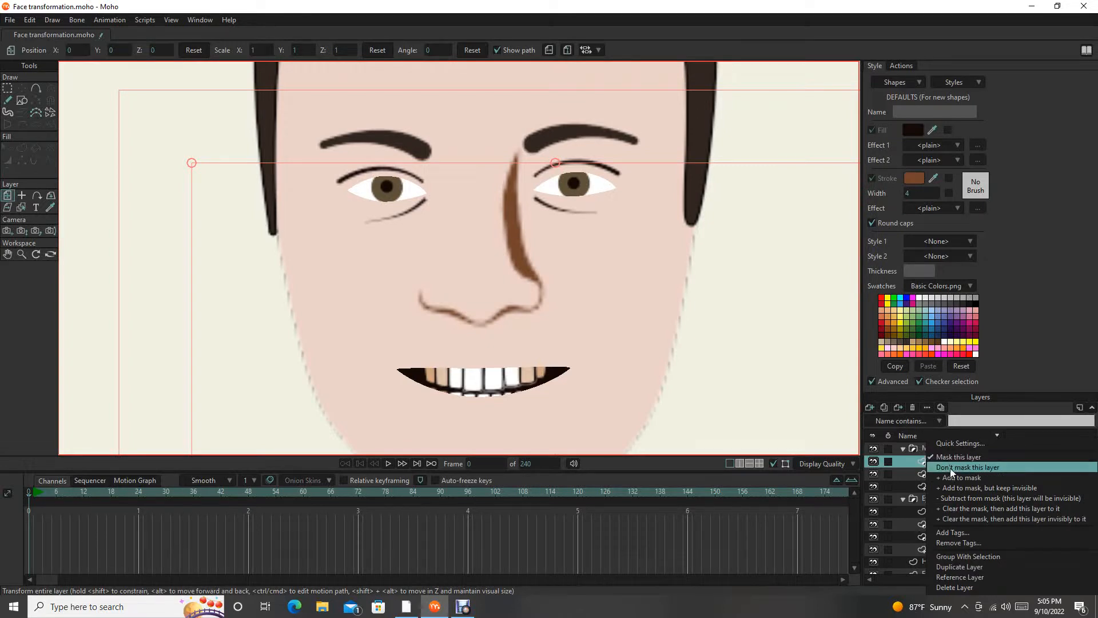
left_click(949, 468)
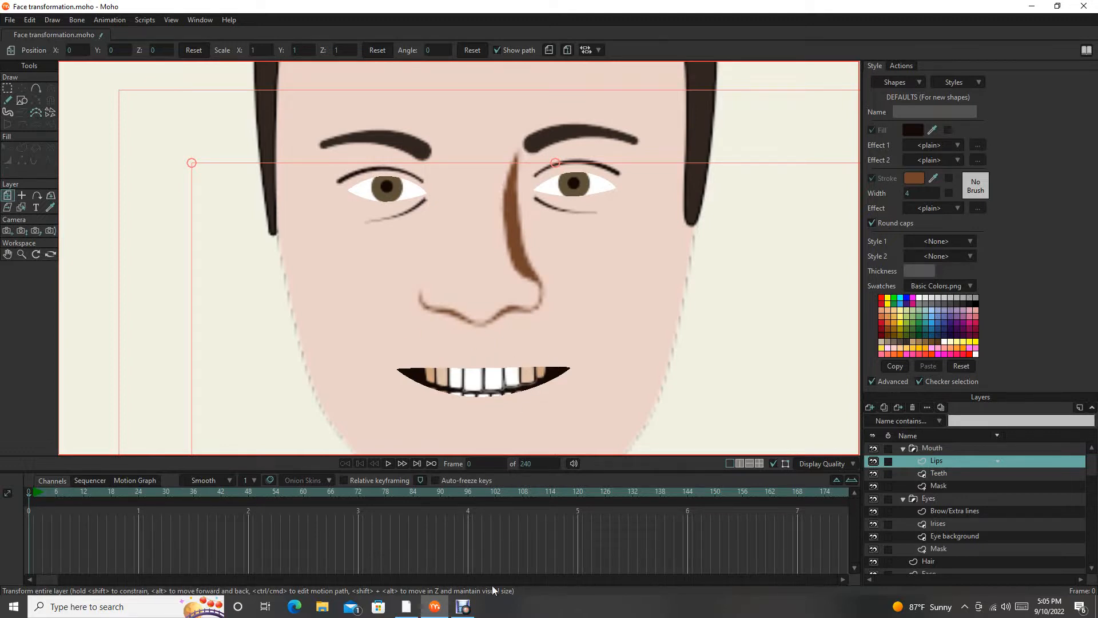
Draw a closed outline around the upper lip on the Lips layer with the Add Point tool.
mouse_move(464, 610)
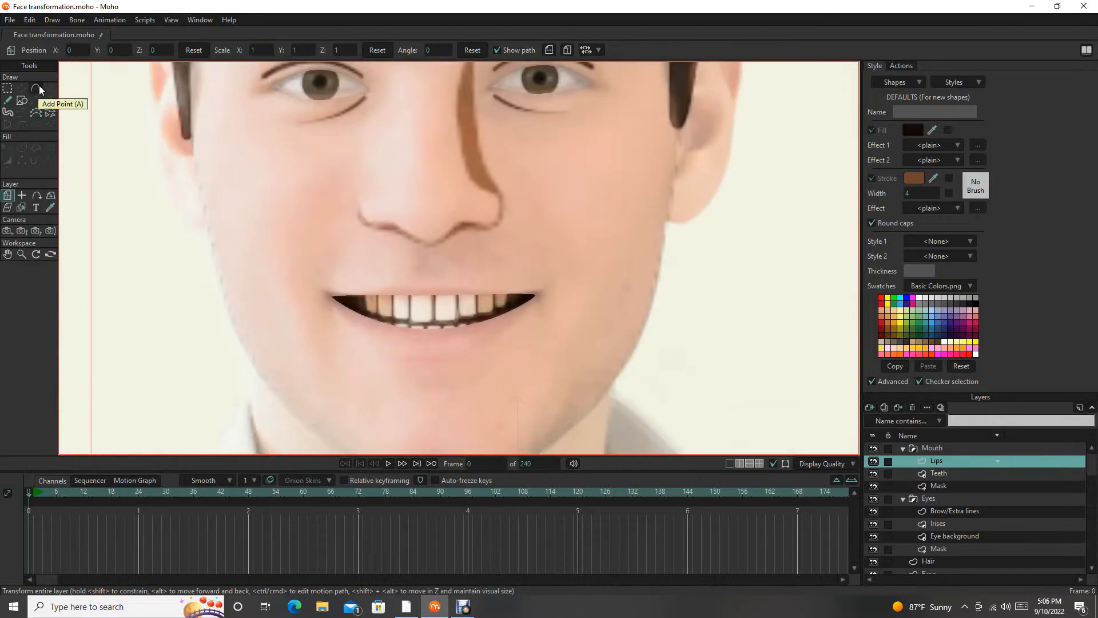
left_click(36, 88)
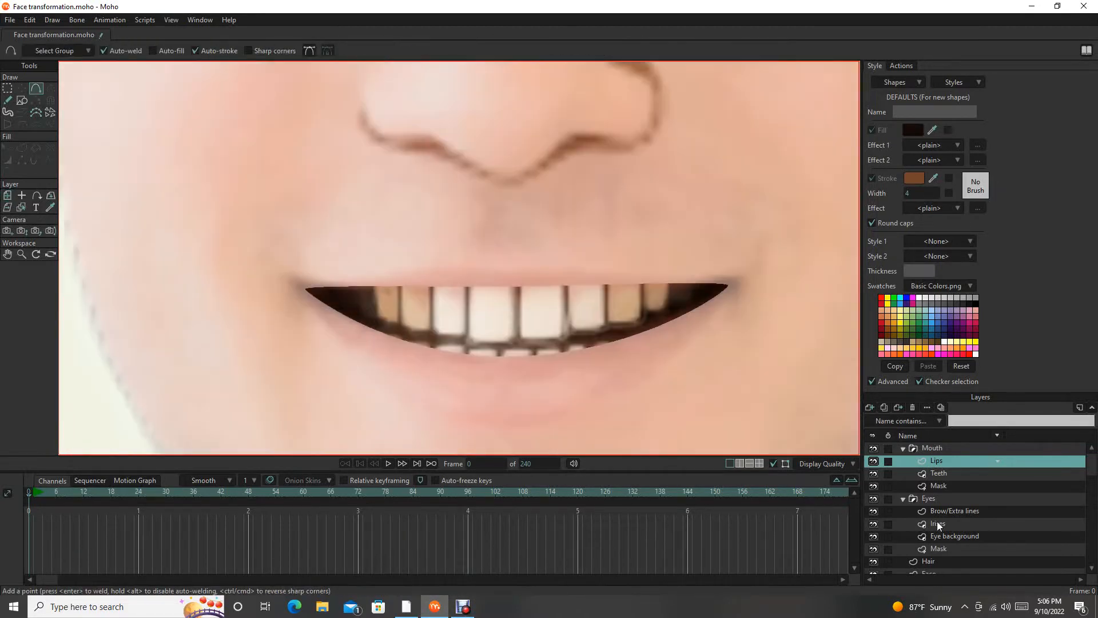
mouse_move(266, 291)
left_mouse_down()
mouse_move(566, 275)
mouse_move(344, 297)
left_mouse_up()
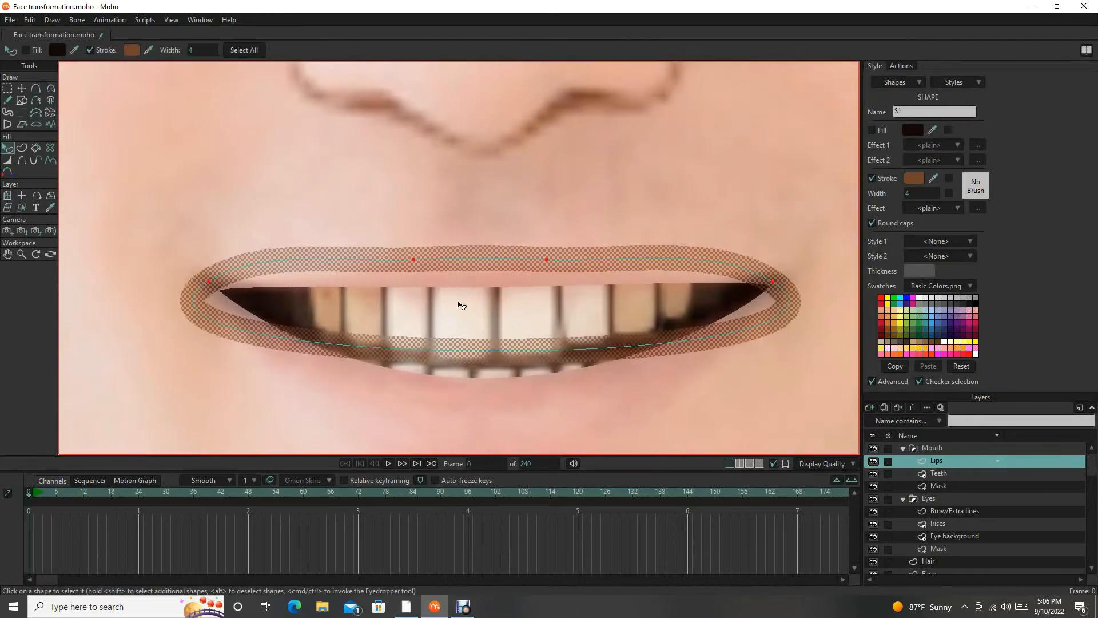
Select the lip outline's shape, enable its fill and disable its stroke.
left_click(487, 331)
left_click(472, 292)
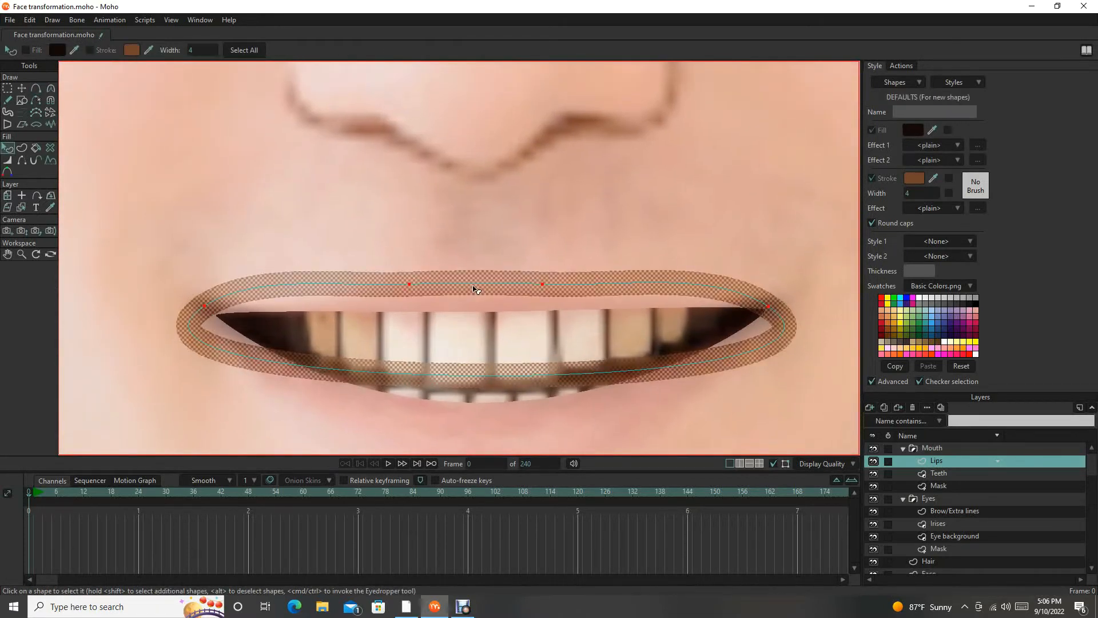
scroll(472, 291, "down", 4)
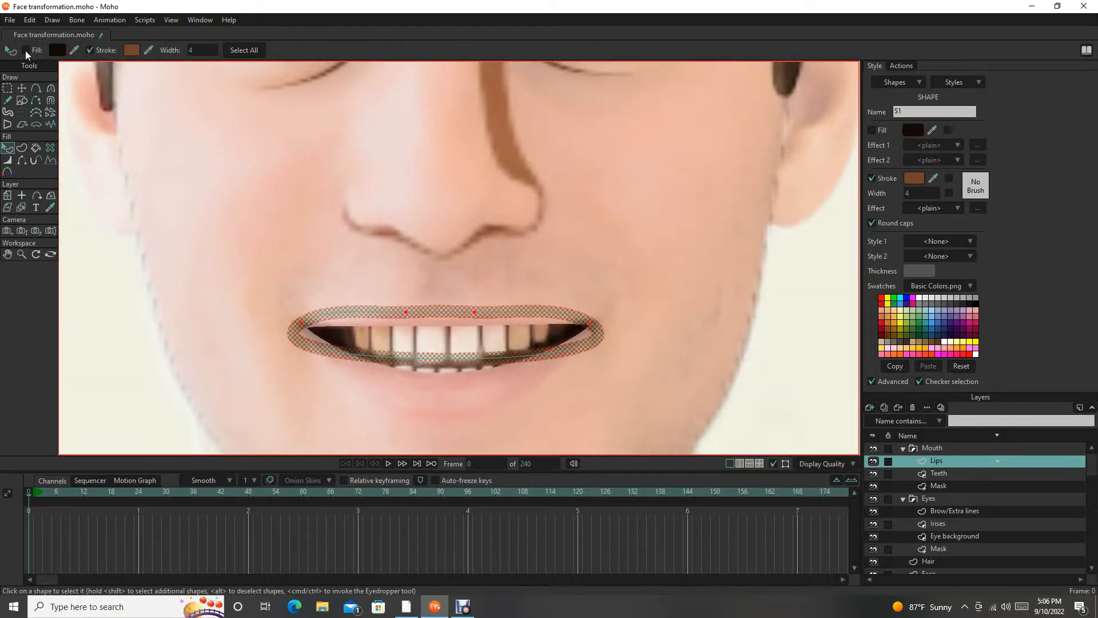
left_click(25, 50)
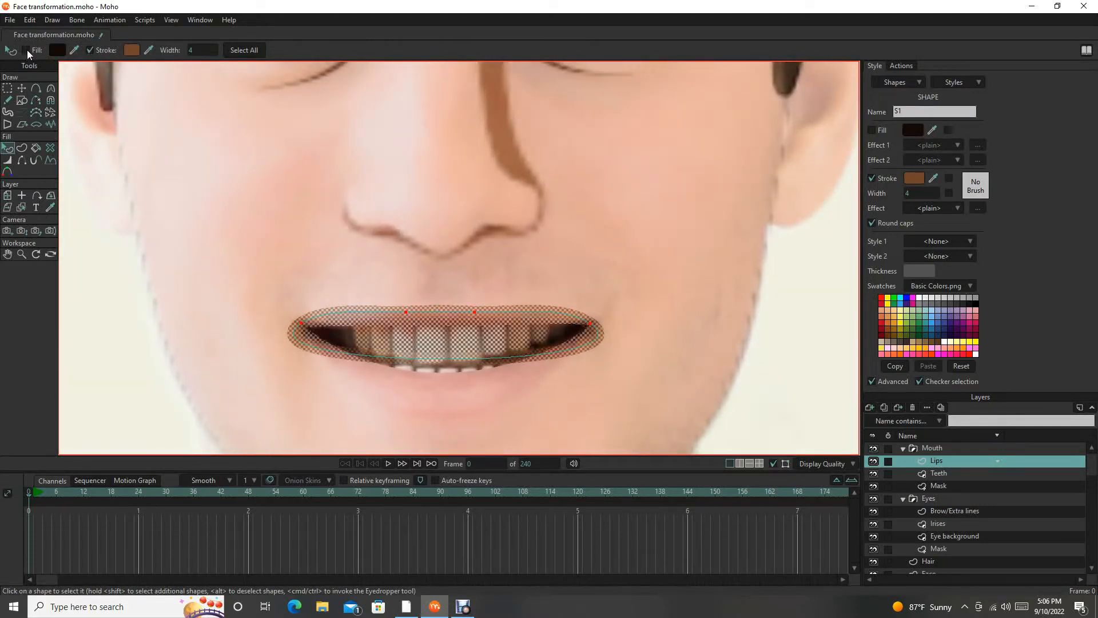
left_click(90, 50)
Fill the lip shape with the palette's pink and raise its lower middle point to the upper edge of the teeth.
scroll(469, 388, "up", 3)
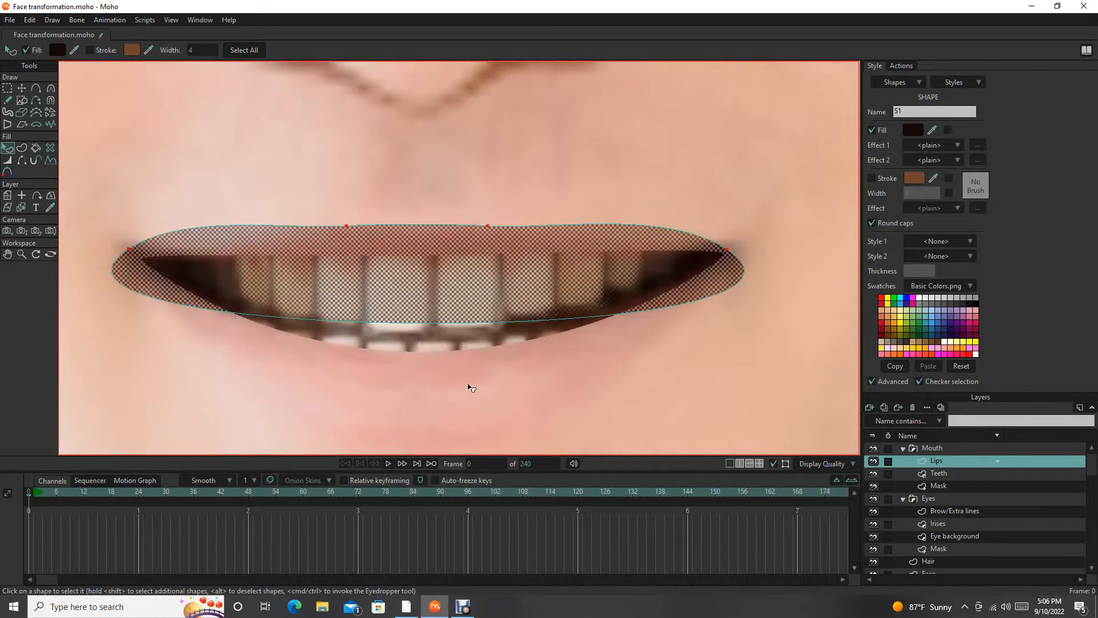
scroll(510, 269, "down", 10)
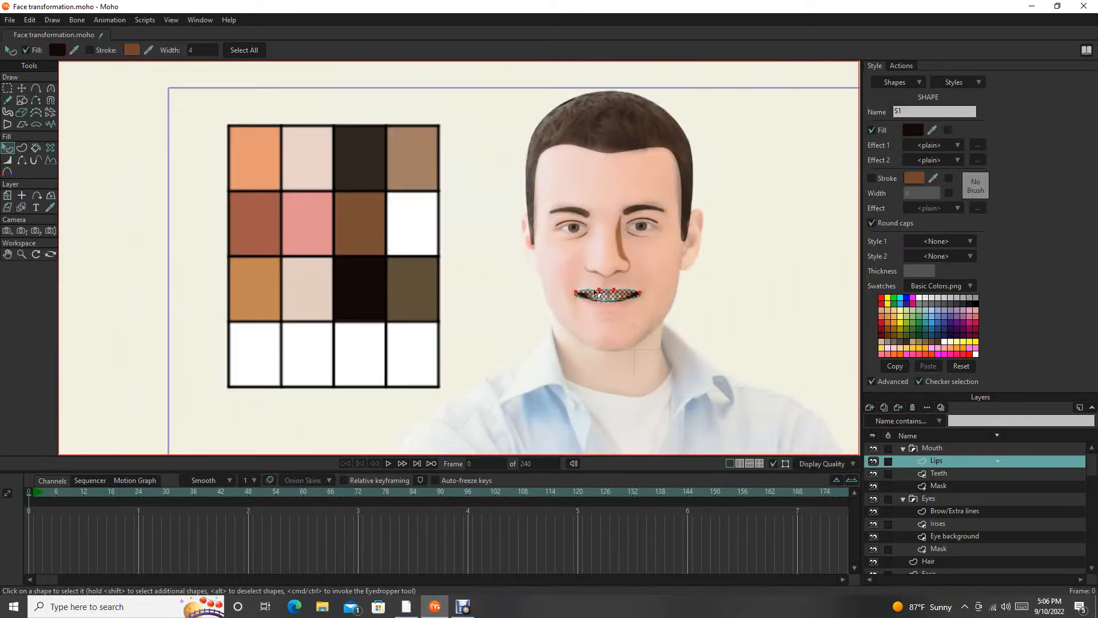
left_click_drag(389, 244, 301, 265)
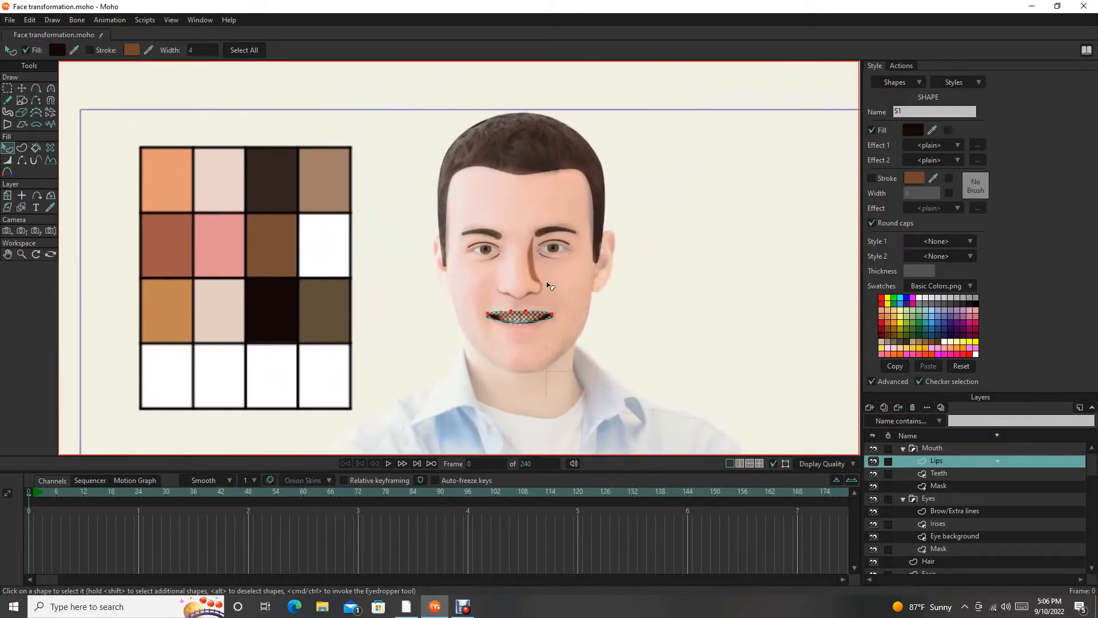
scroll(550, 286, "up", 3)
scroll(551, 285, "down", 5)
scroll(570, 304, "up", 4)
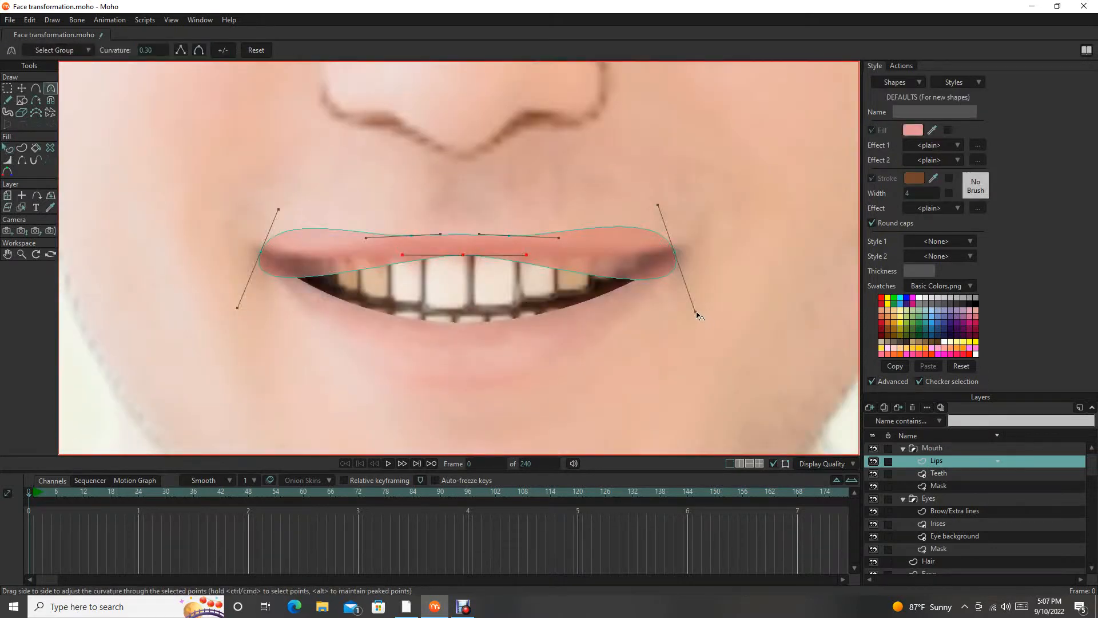
Adjust the curvature handles at both mouth corners so the upper lip shape narrows to pointed ends.
left_click_drag(699, 314, 696, 251)
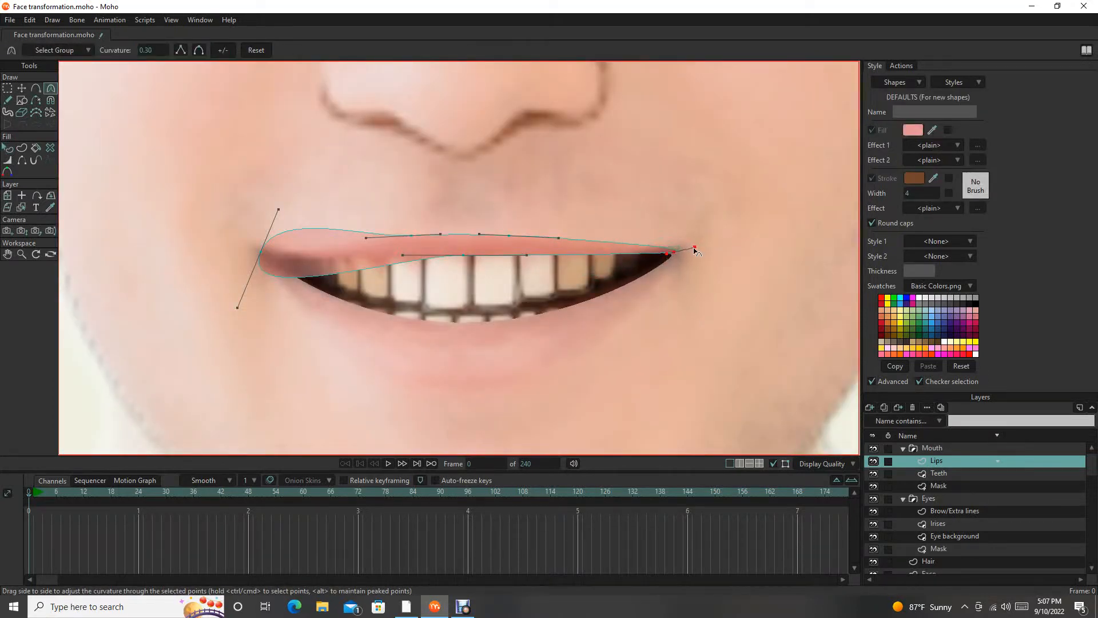
left_click_drag(239, 310, 260, 263)
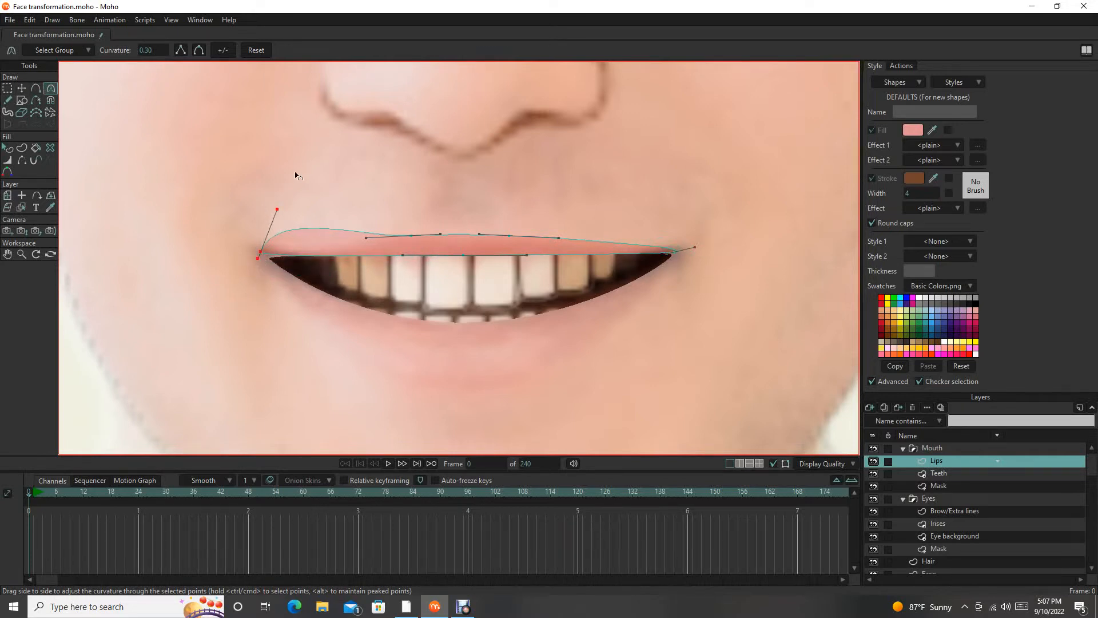
left_click_drag(277, 210, 323, 244)
Reposition points of the upper lip shape to follow the lip contour in the photo.
scroll(400, 246, "up", 2)
key("t")
left_click(552, 234)
left_click_drag(410, 228, 476, 244)
scroll(551, 233, "down", 7)
scroll(473, 238, "up", 6)
Refine the upper lip's curvature along its top edge and at the right-hand mouth corner.
key("c")
left_click_drag(554, 221, 484, 239)
key("t")
scroll(474, 243, "down", 6)
scroll(595, 229, "up", 7)
key("c")
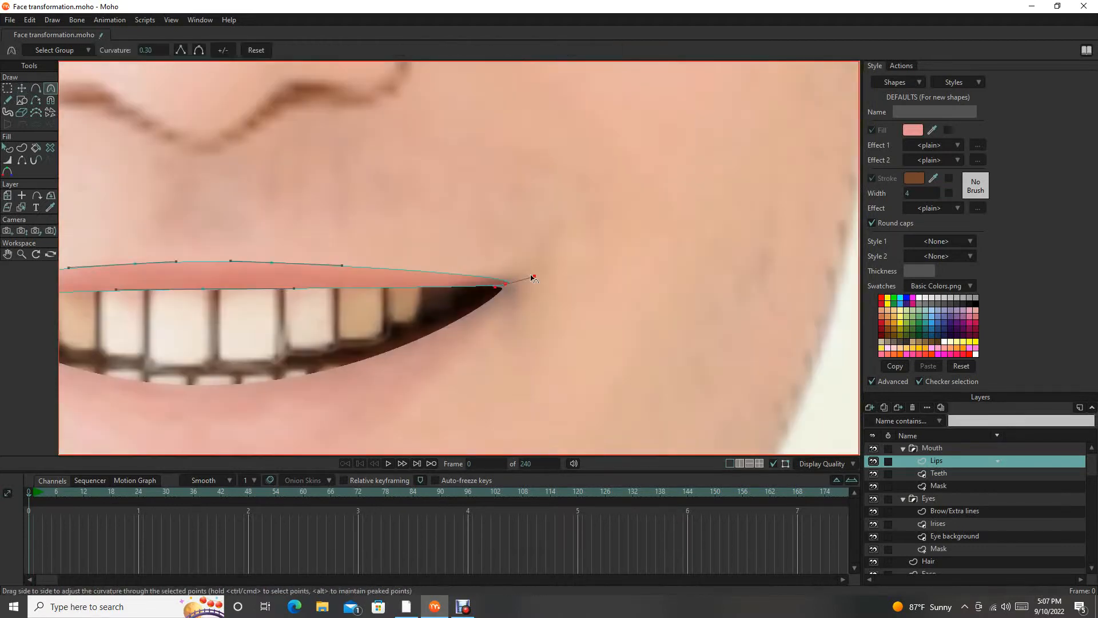
left_click_drag(533, 278, 512, 297)
scroll(509, 293, "down", 6)
scroll(434, 309, "up", 5)
Duplicate the whole upper lip shape and move the copy down to the lower edge of the teeth.
key("g")
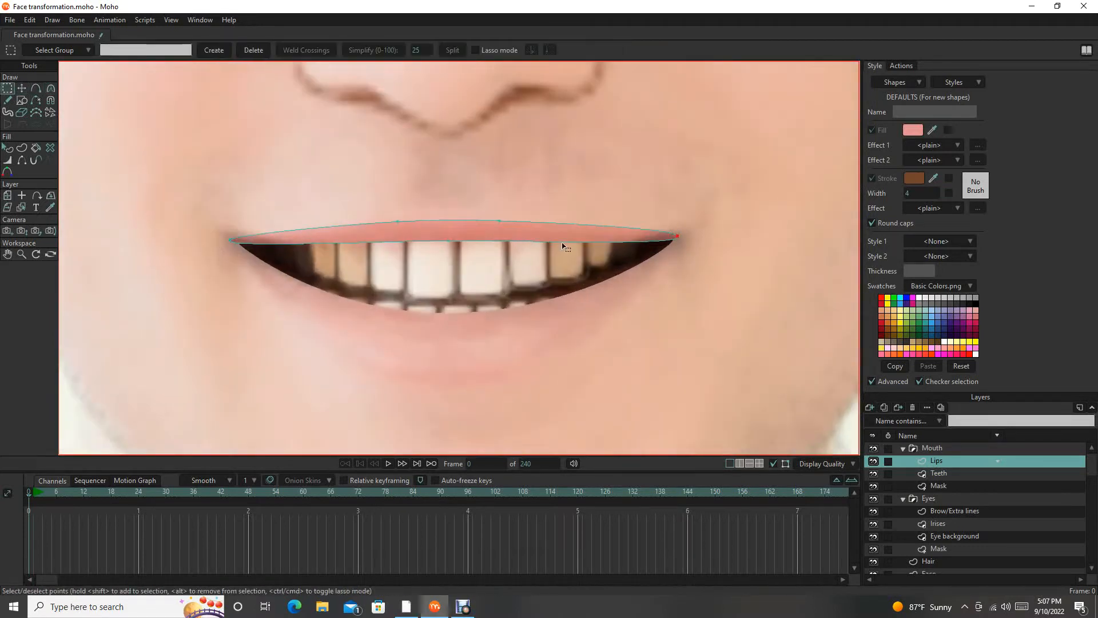
left_click(561, 243)
key("t")
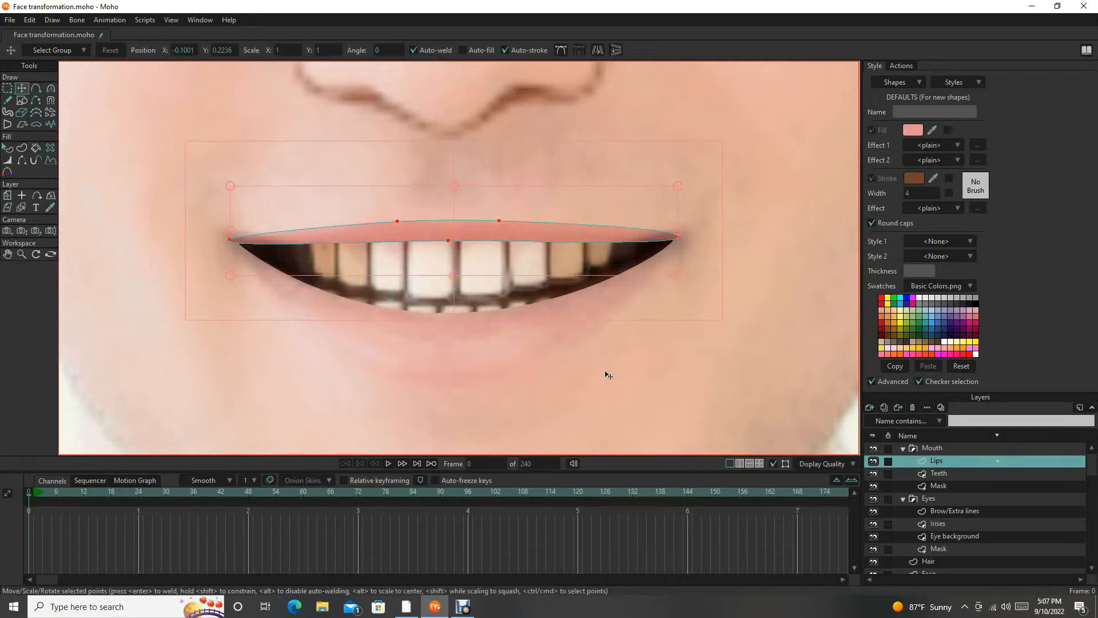
key("g")
left_click(586, 379)
left_click(551, 245)
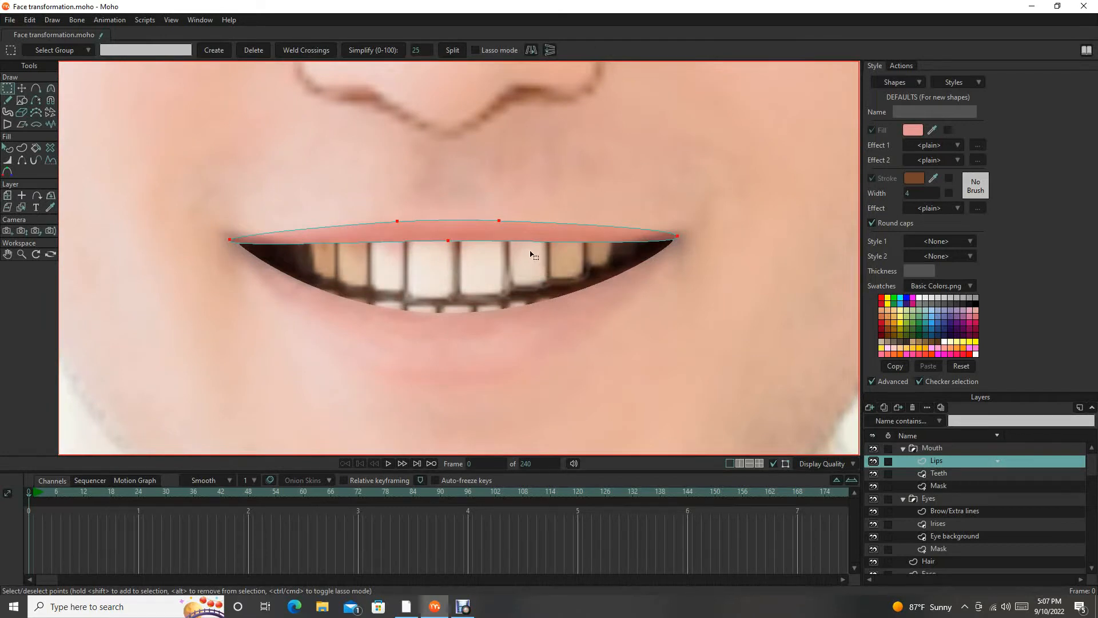
scroll(508, 295, "down", 2)
key("t")
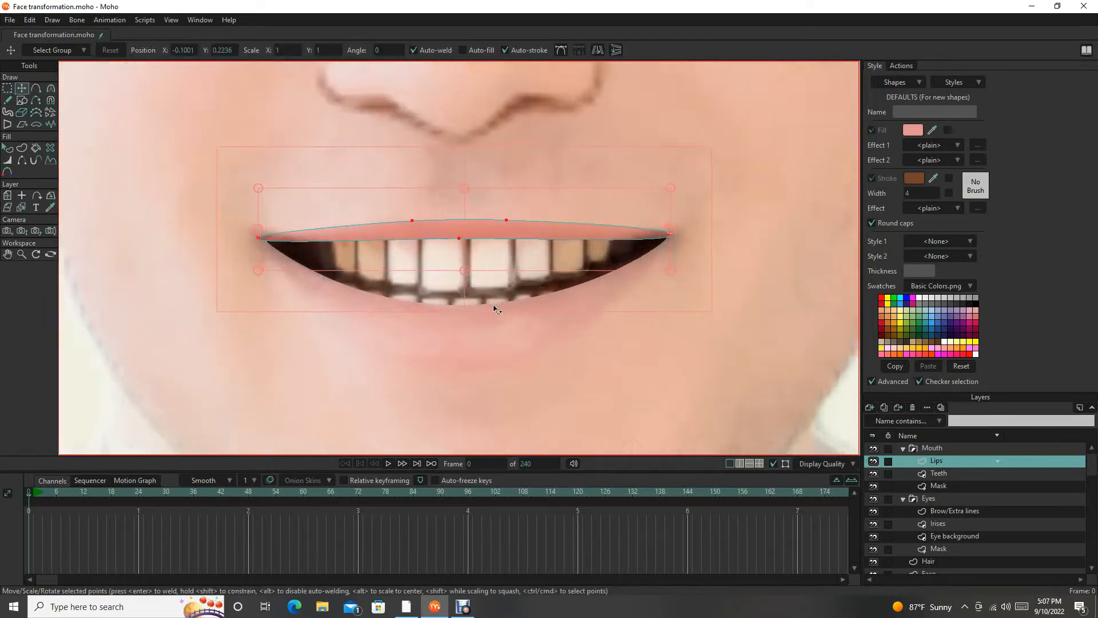
scroll(507, 304, "up", 2)
key("ctrl+c")
key("ctrl+v")
left_click_drag(542, 210, 547, 310)
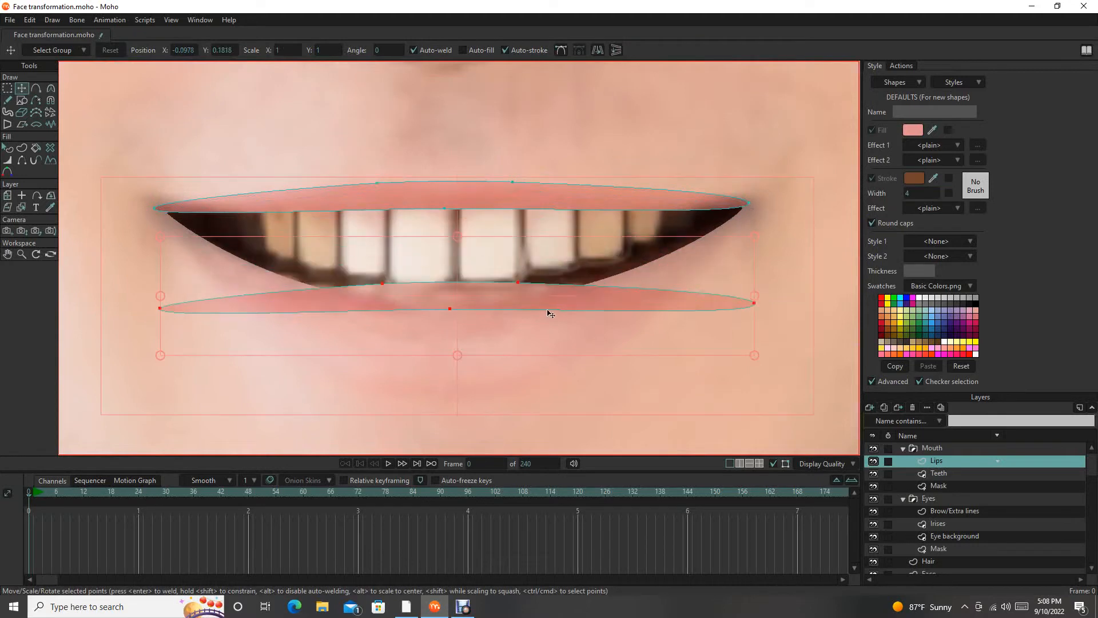
Flip the duplicated lip vertically and reposition its points to follow the lower lip, meeting the upper lip at both mouth corners.
left_click(617, 50)
scroll(527, 233, "down", 3)
scroll(347, 272, "up", 4)
left_click_drag(325, 239, 317, 143)
left_click_drag(642, 289, 432, 316)
scroll(409, 278, "down", 4)
left_click_drag(581, 260, 584, 217)
left_click_drag(430, 257, 430, 268)
Adjust the curvature handles of the lower lip's two bottom points to follow the lip contour in the photo.
key("c")
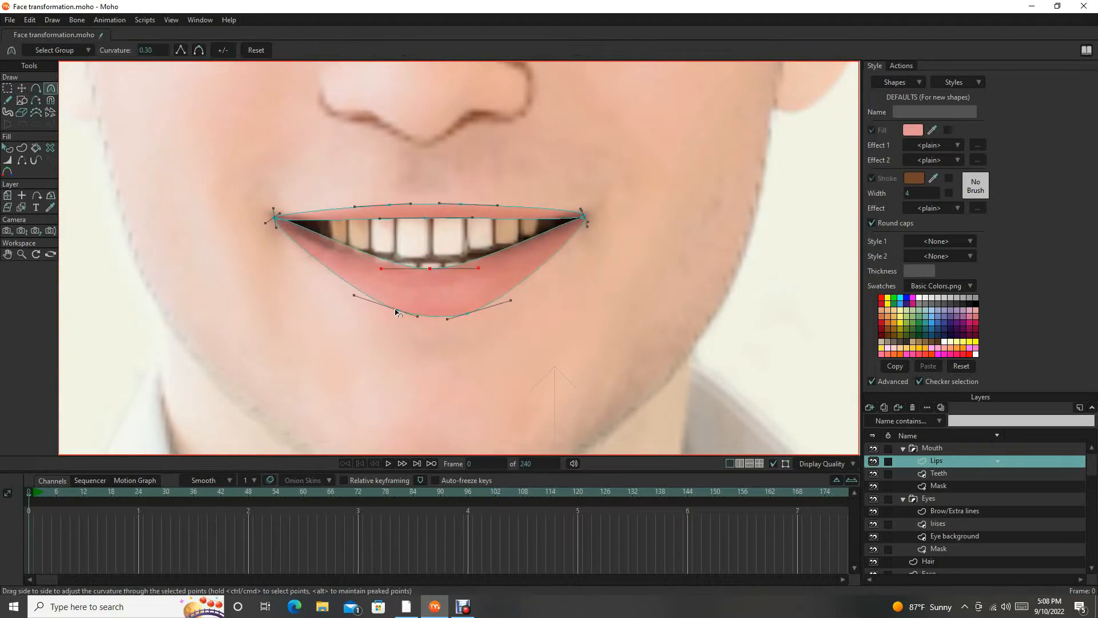
left_click_drag(417, 316, 418, 311)
left_click_drag(418, 311, 384, 307)
left_click_drag(475, 297, 455, 303)
left_click_drag(324, 297, 338, 304)
Move the lower lip's two bottom points to flatten and align its bottom edge with the photo.
scroll(406, 318, "up", 3)
key("t")
left_click_drag(448, 297, 440, 288)
left_click_drag(335, 292, 333, 288)
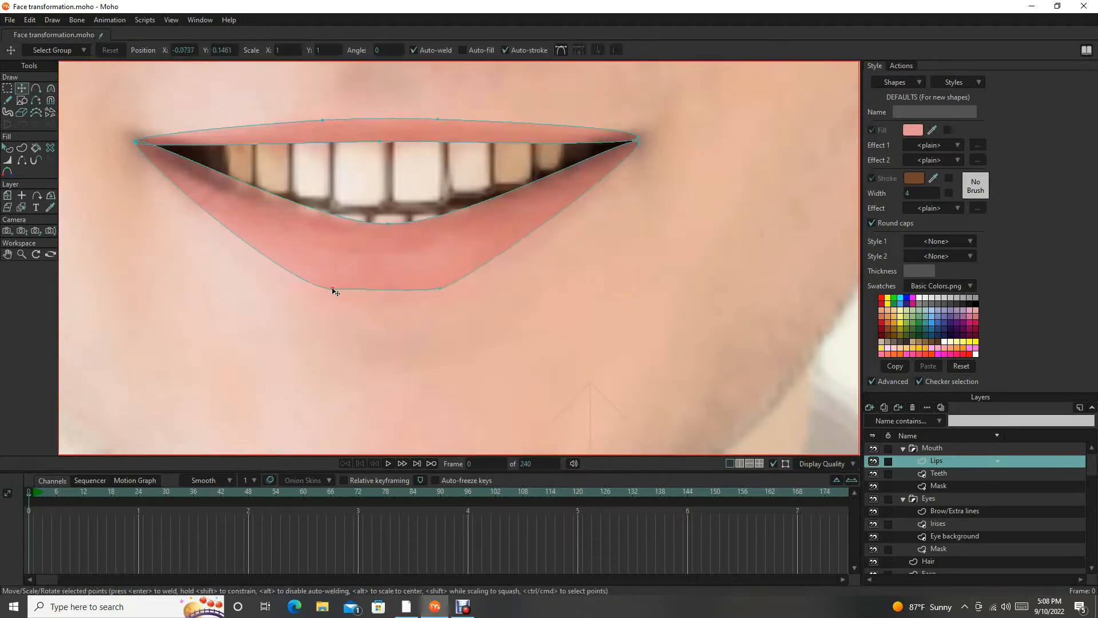
Fill the lower lip shape with the reddish-brown colour sampled from the palette next to the face.
key("q")
scroll(240, 213, "down", 8)
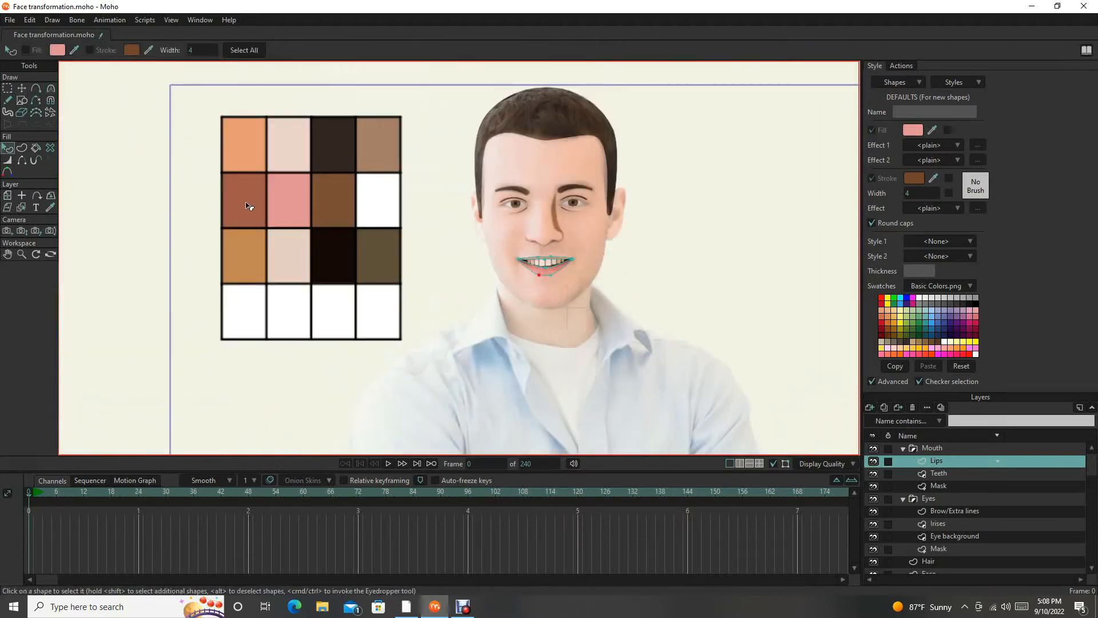
scroll(583, 292, "up", 3)
scroll(584, 289, "down", 2)
scroll(584, 288, "up", 1)
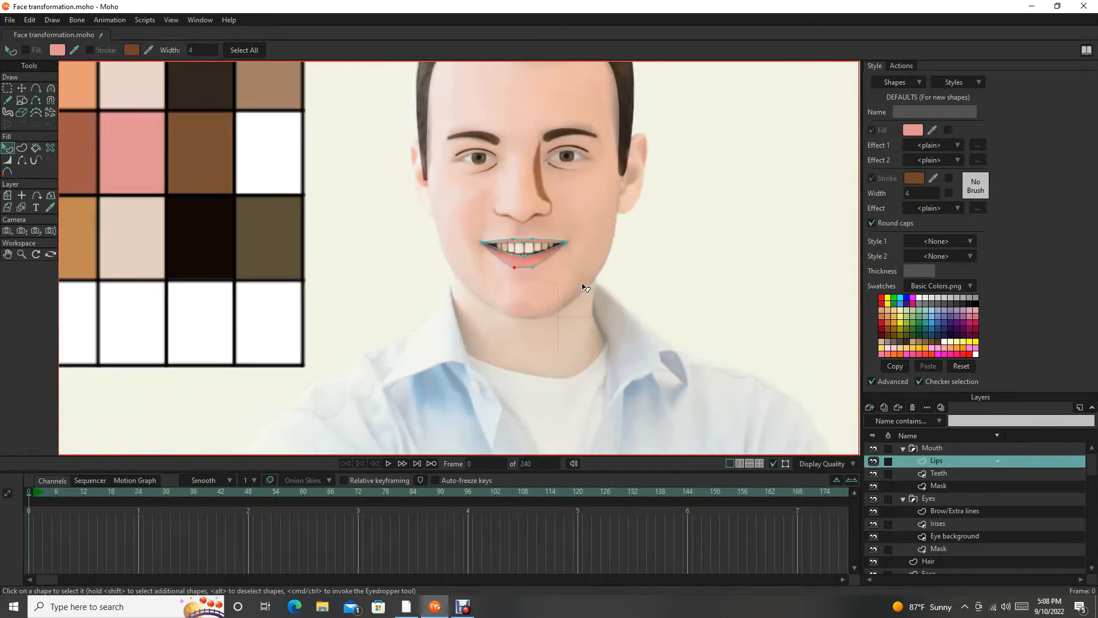
scroll(534, 319, "up", 5)
left_click(507, 294)
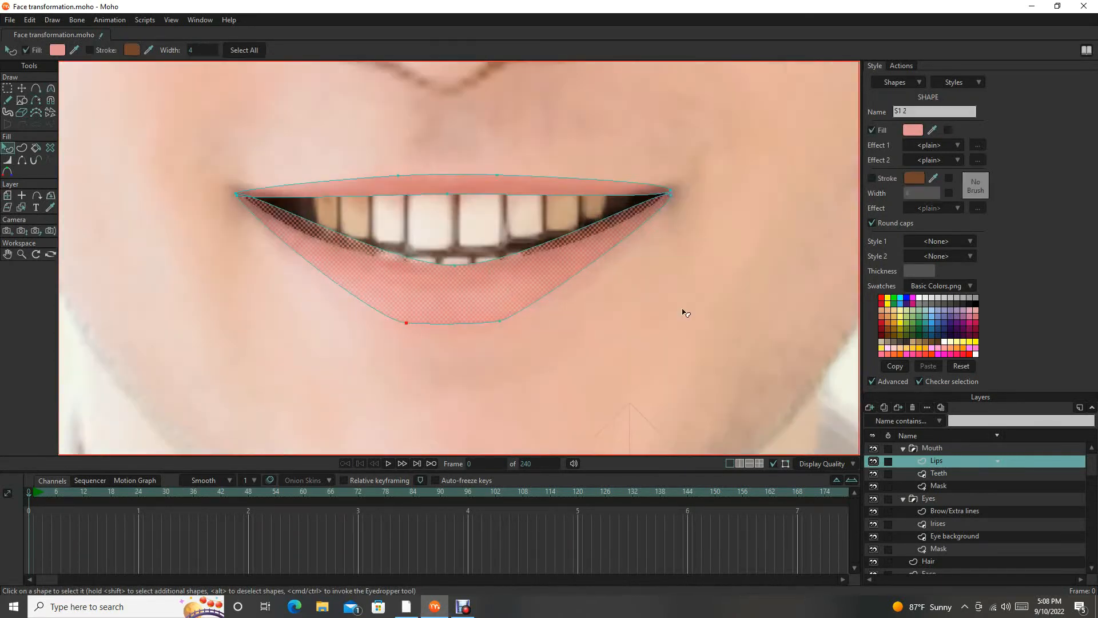
scroll(690, 306, "down", 4)
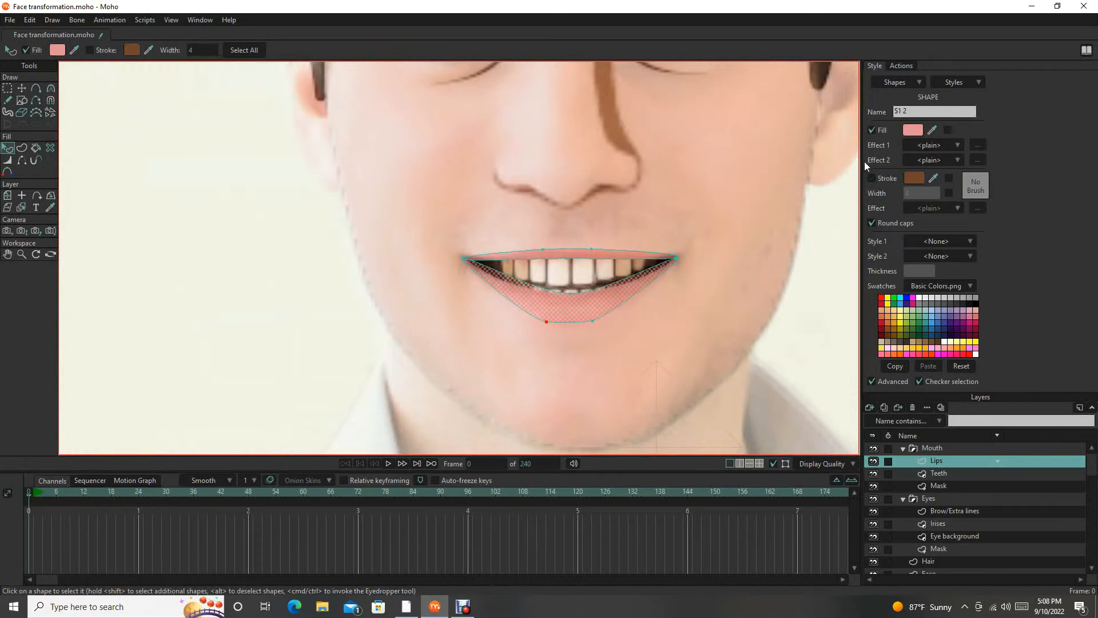
scroll(841, 189, "down", 4)
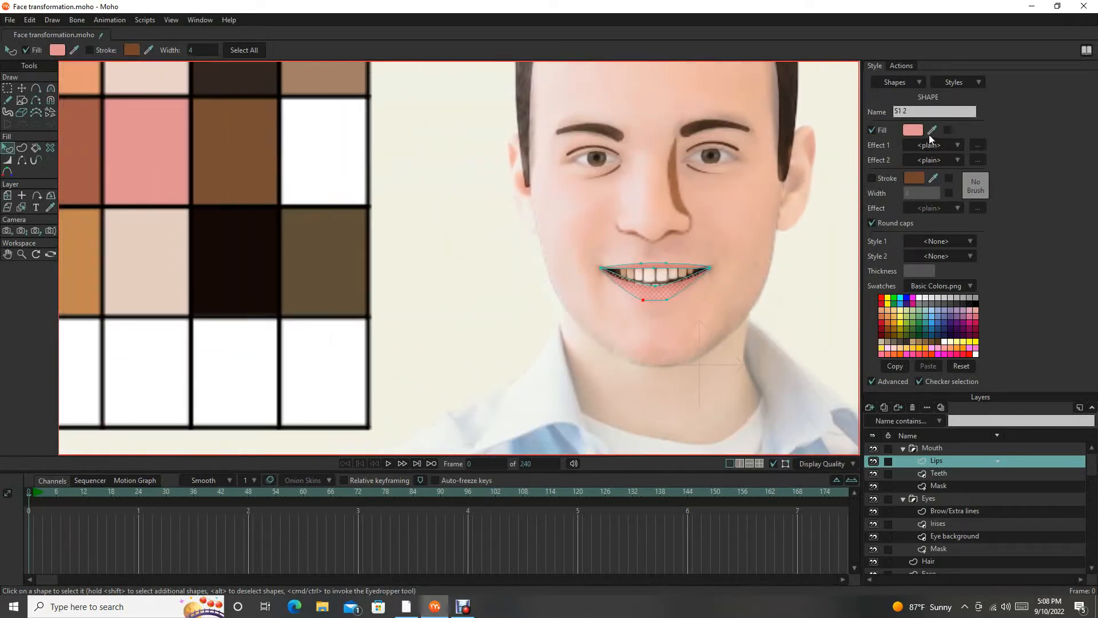
left_click(931, 131)
left_click(92, 159)
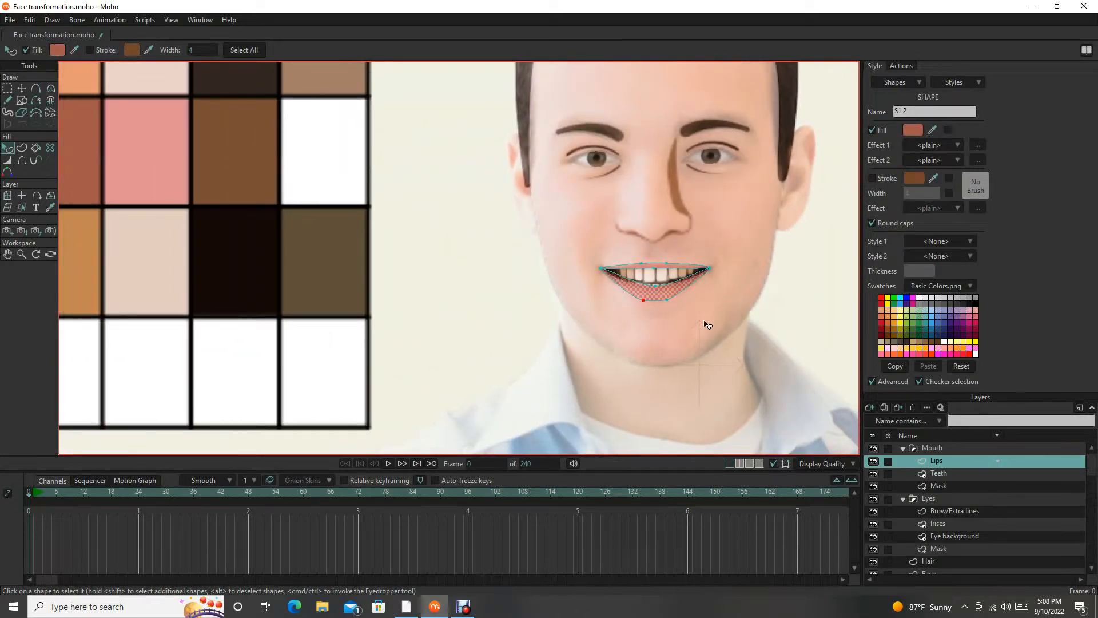
left_click(709, 325)
Widen the curvature handles at the centre of the lower lip's inner edge to round it beneath the teeth.
scroll(707, 318, "up", 4)
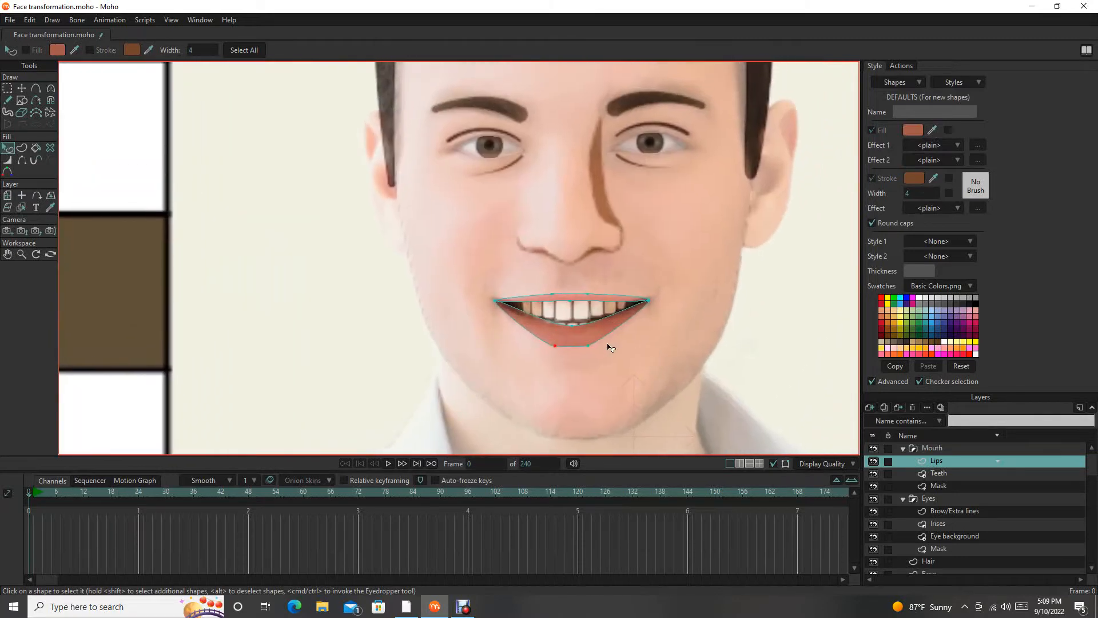
scroll(606, 352, "up", 4)
key("g")
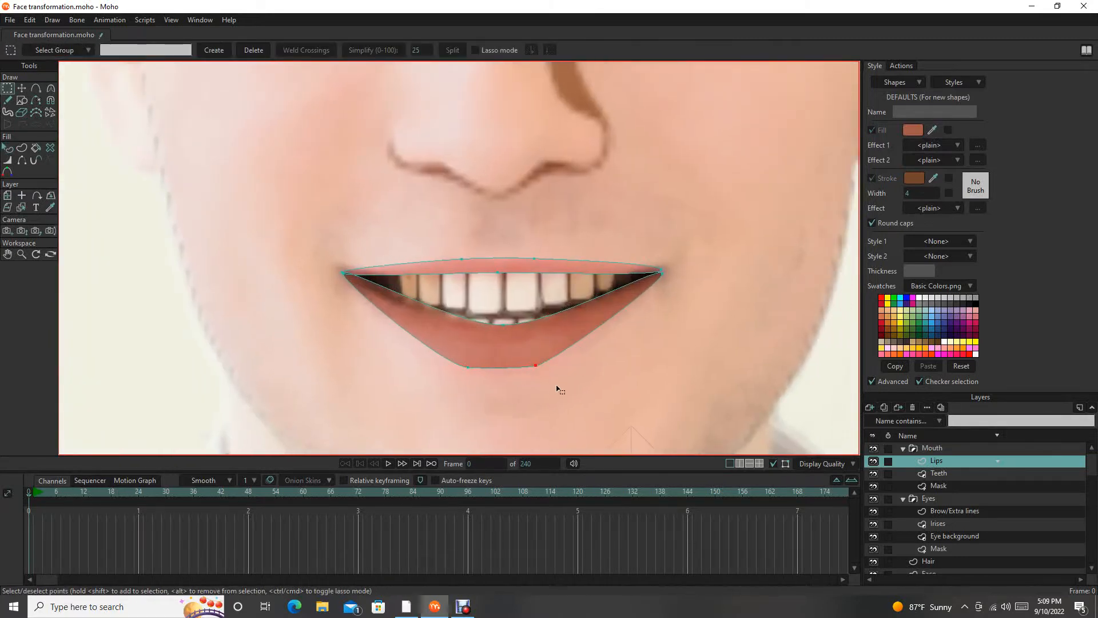
scroll(558, 389, "down", 6)
scroll(532, 349, "up", 4)
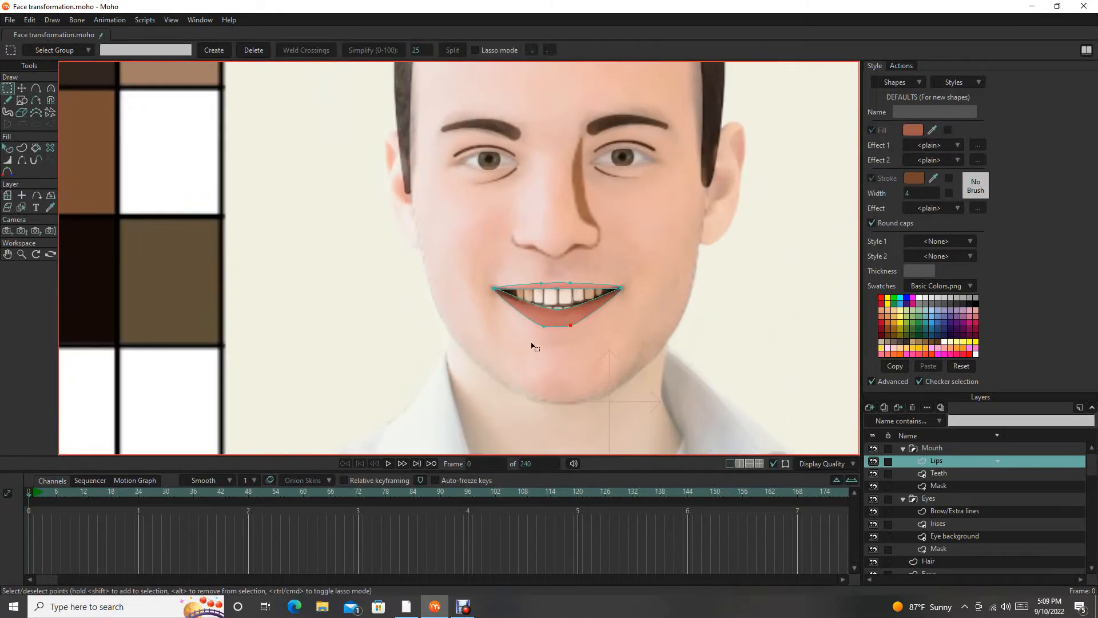
scroll(469, 360, "up", 5)
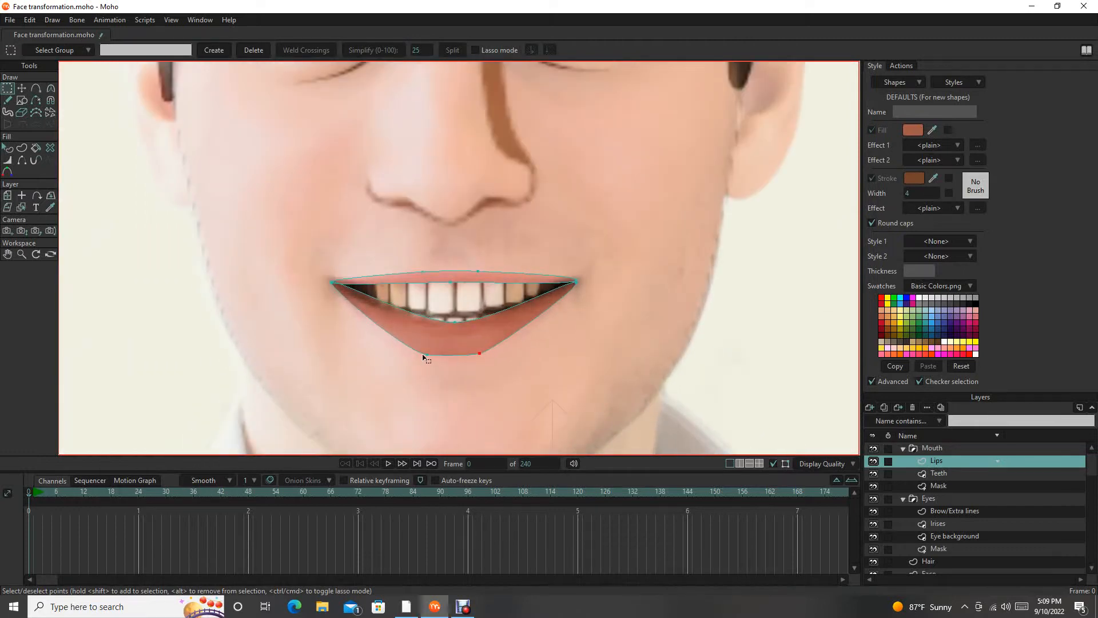
key("c")
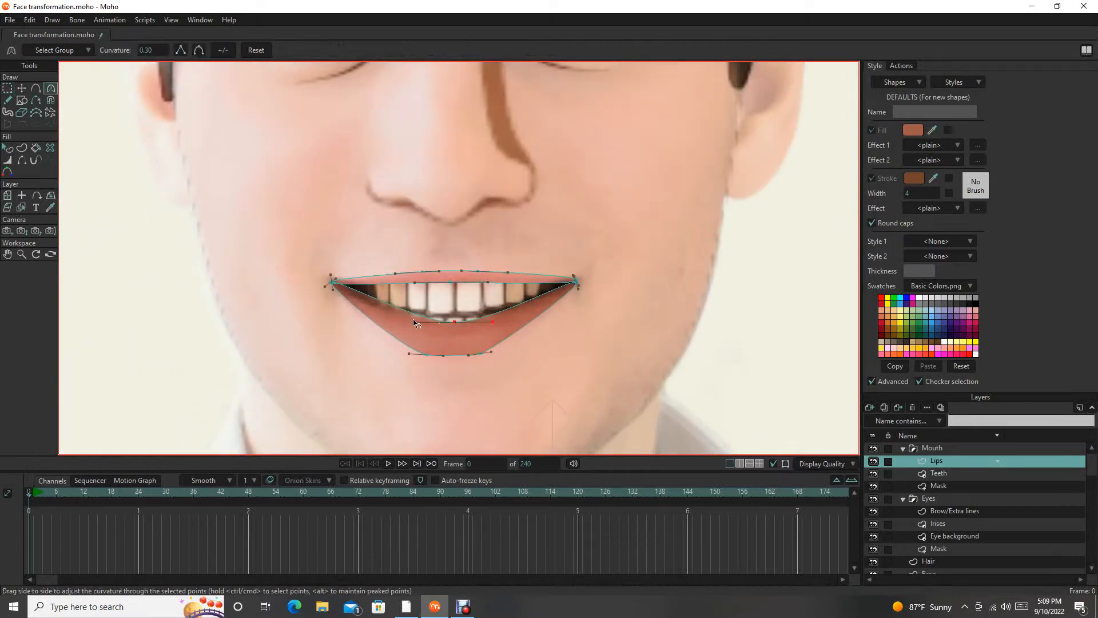
left_click_drag(412, 325, 364, 323)
left_click_drag(492, 328, 530, 327)
scroll(531, 327, "down", 2)
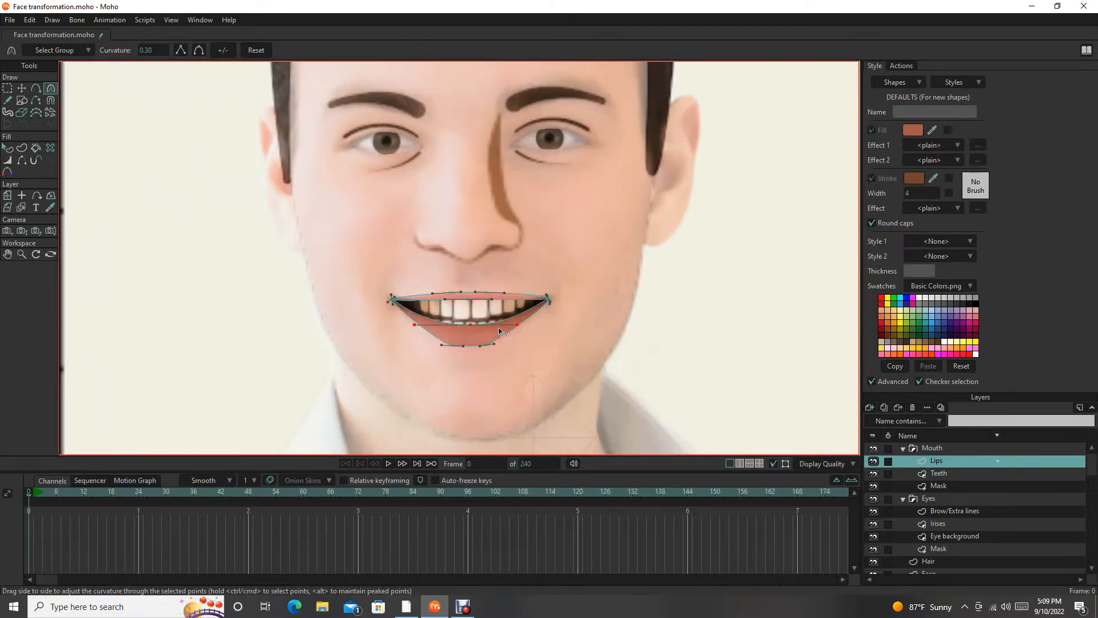
Hide the tracing image behind the vector face.
key("q")
scroll(618, 328, "down", 2)
scroll(623, 331, "up", 2)
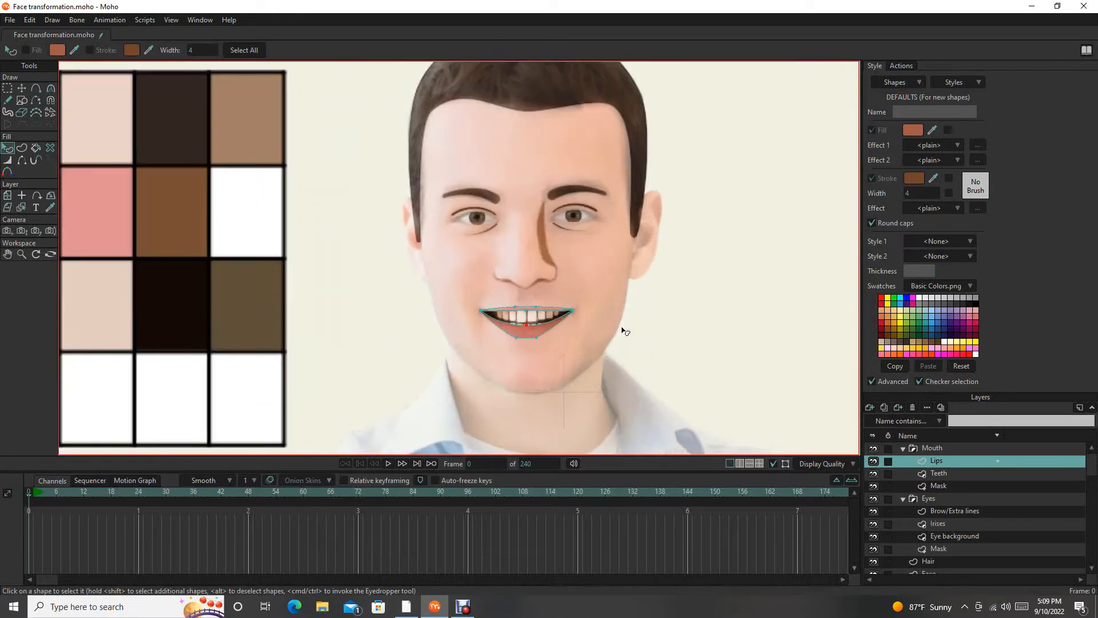
scroll(625, 326, "down", 1)
left_click(172, 20)
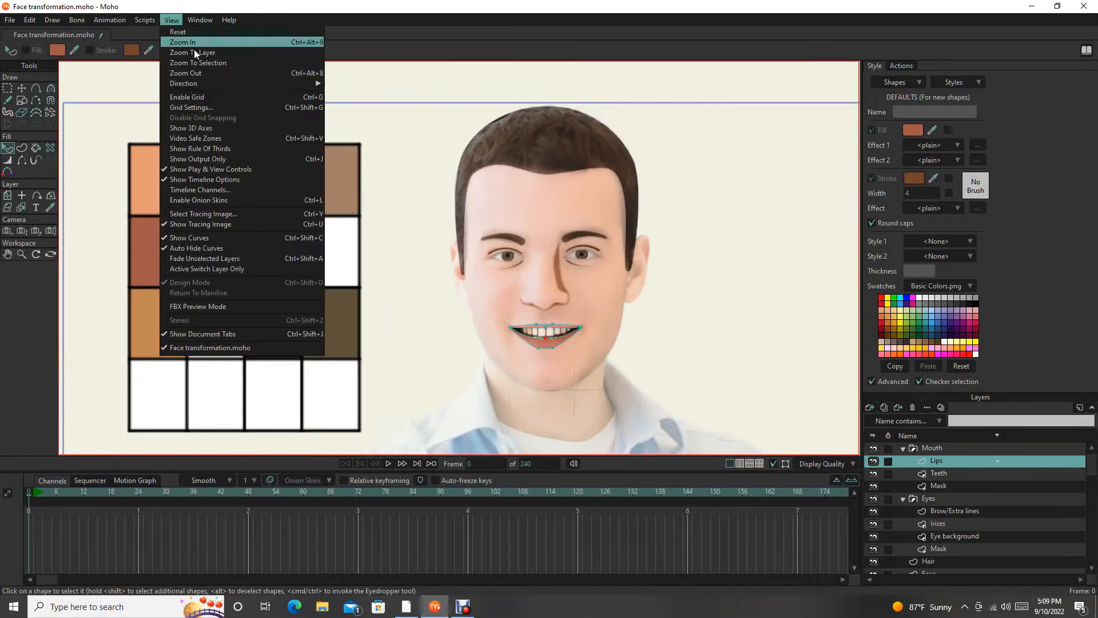
left_click(199, 223)
Examine the traced face without the photo, checking the lips and teeth both close up and at full-face size.
scroll(607, 275, "down", 2)
scroll(606, 276, "up", 2)
scroll(606, 276, "up", 5)
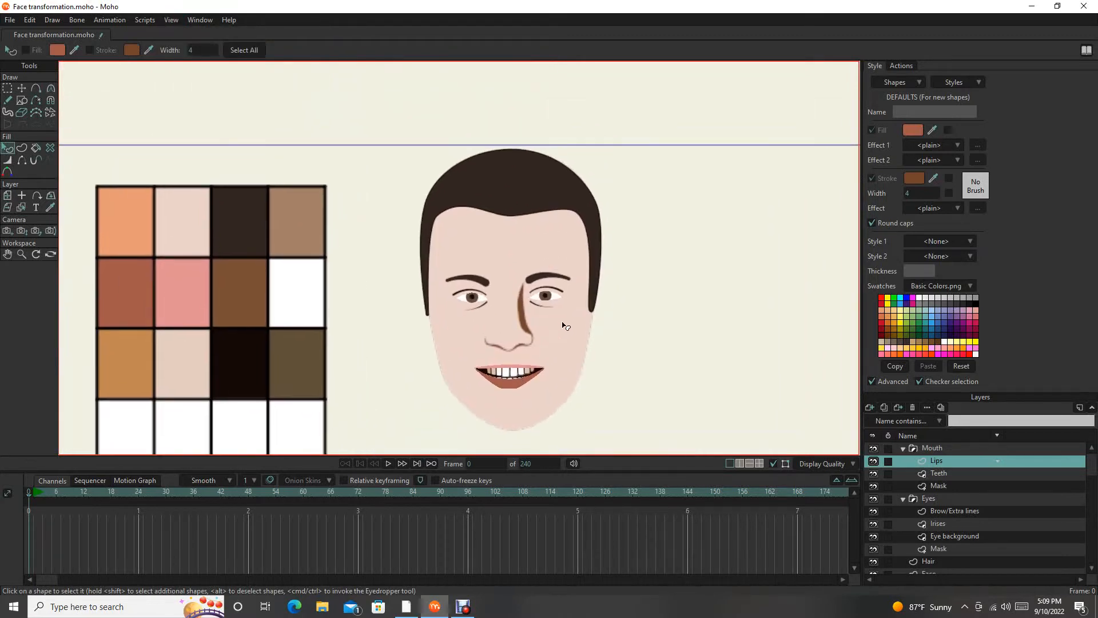
scroll(461, 334, "down", 1)
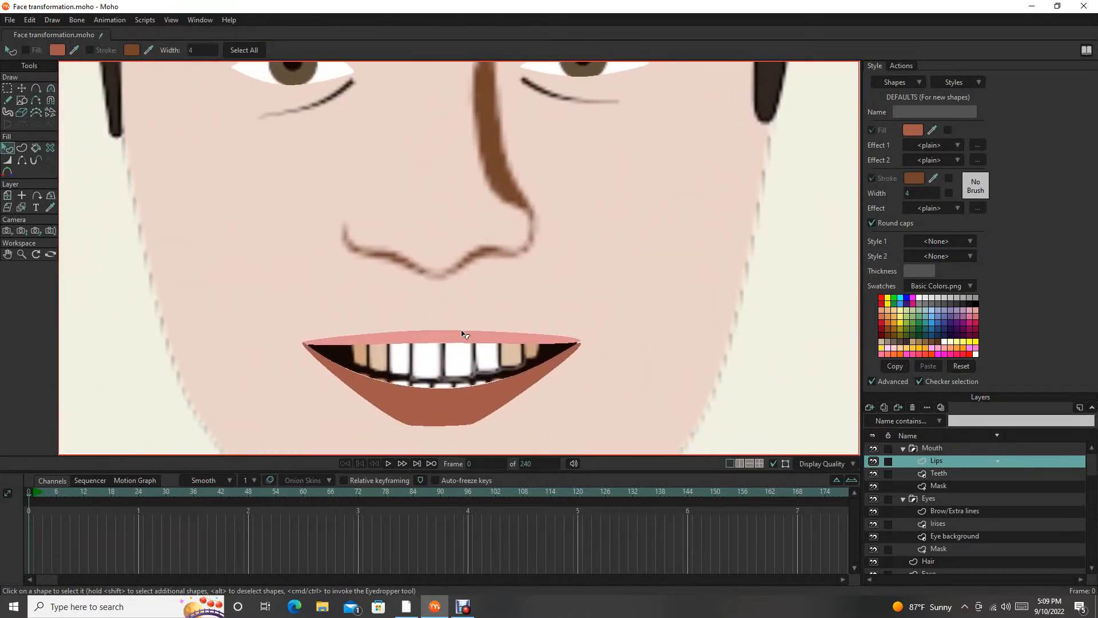
scroll(454, 338, "down", 2)
scroll(510, 295, "up", 3)
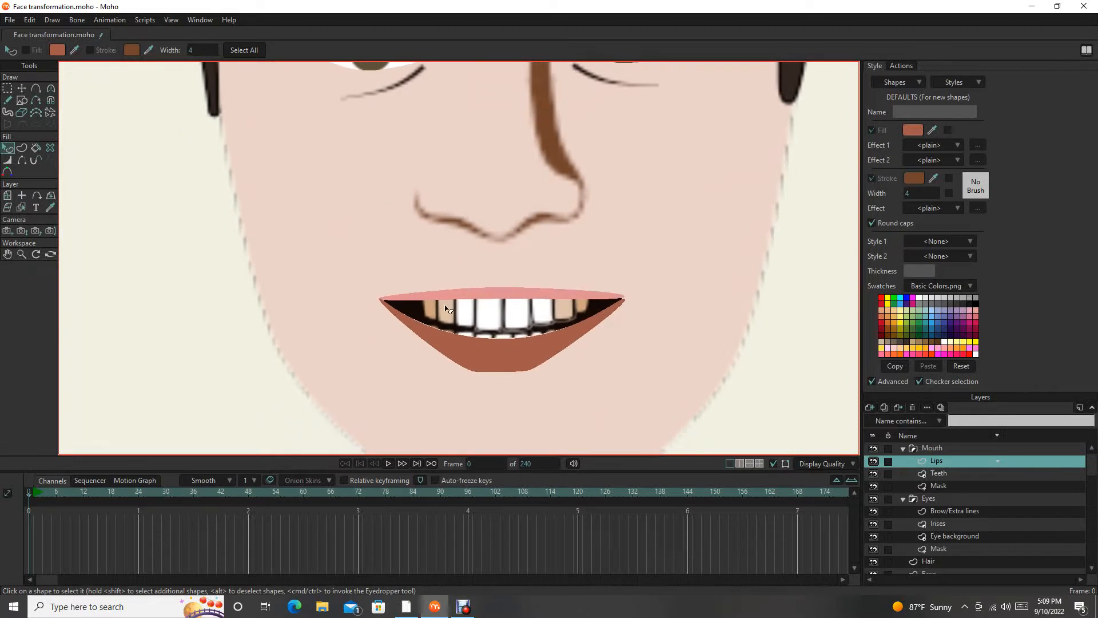
scroll(511, 295, "down", 2)
scroll(528, 286, "up", 3)
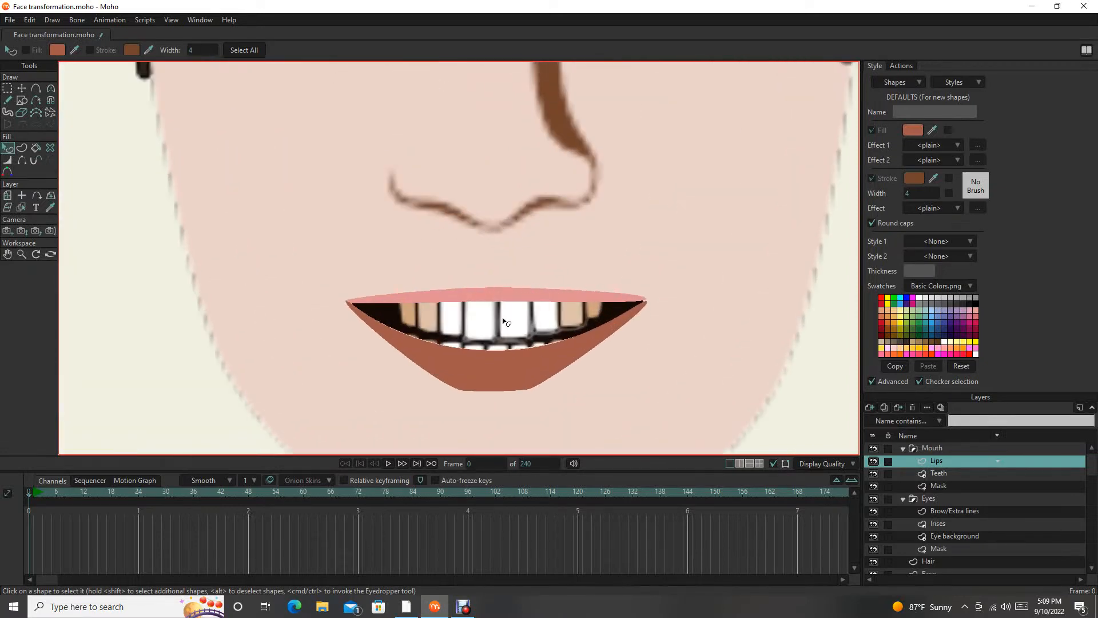
scroll(506, 322, "down", 4)
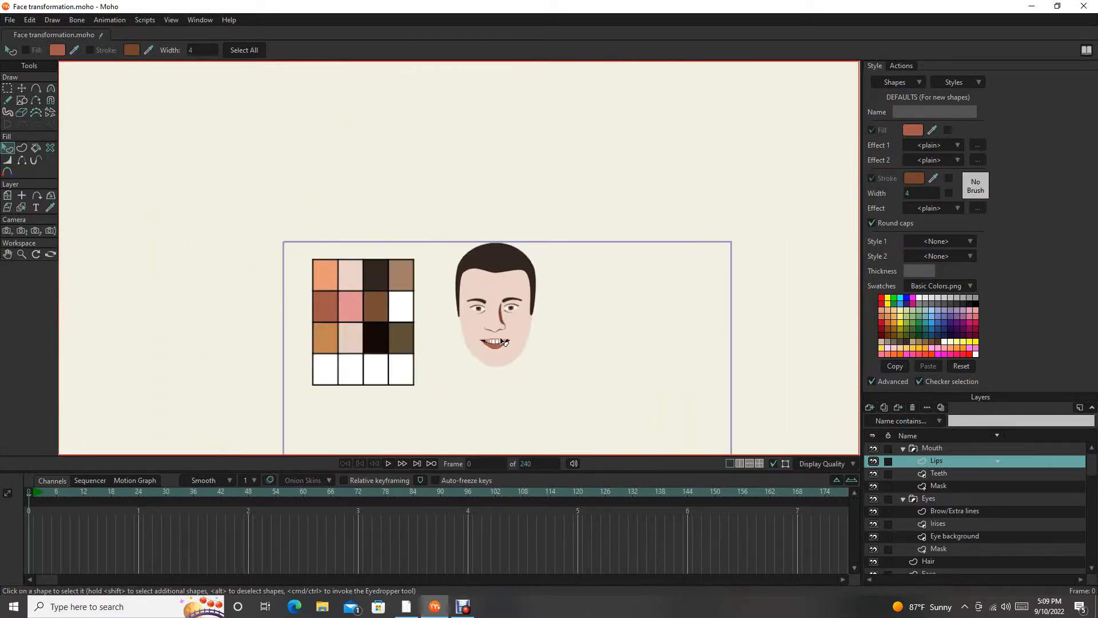
scroll(503, 342, "up", 3)
scroll(514, 314, "down", 1)
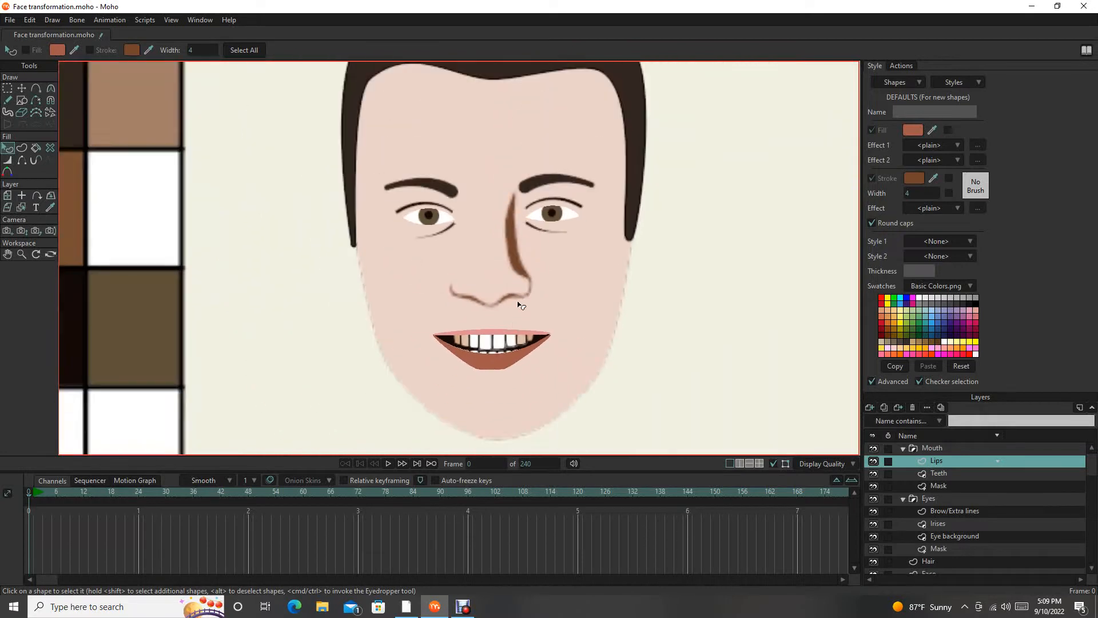
scroll(517, 304, "down", 3)
scroll(516, 300, "up", 2)
scroll(515, 295, "down", 2)
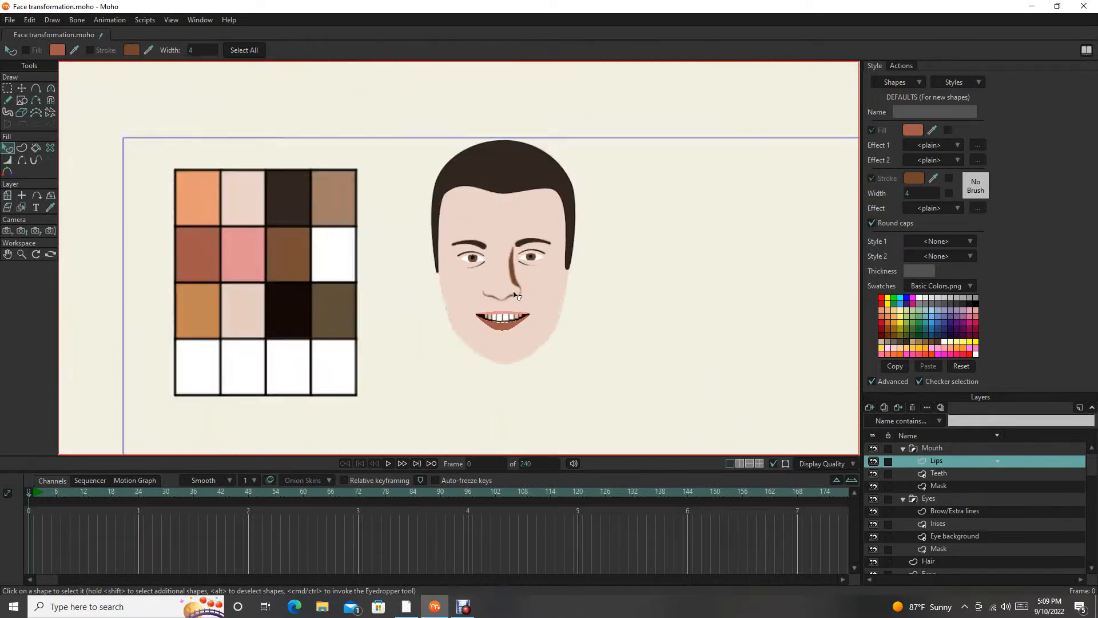
scroll(515, 295, "up", 3)
scroll(515, 294, "down", 2)
scroll(515, 295, "up", 1)
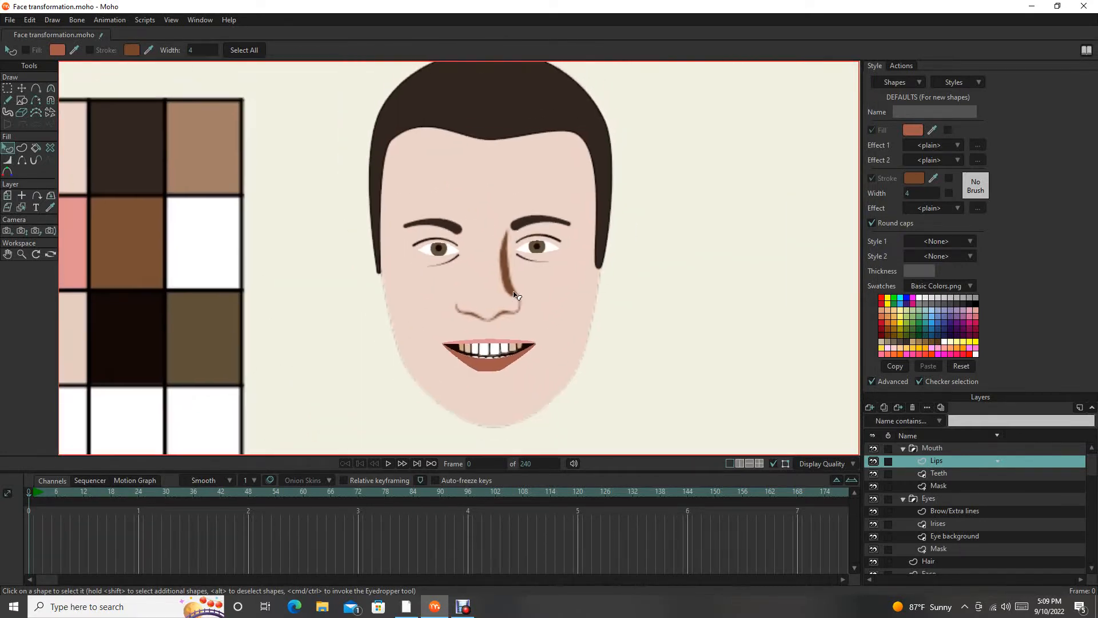
scroll(515, 295, "down", 4)
scroll(570, 413, "up", 3)
scroll(569, 413, "down", 2)
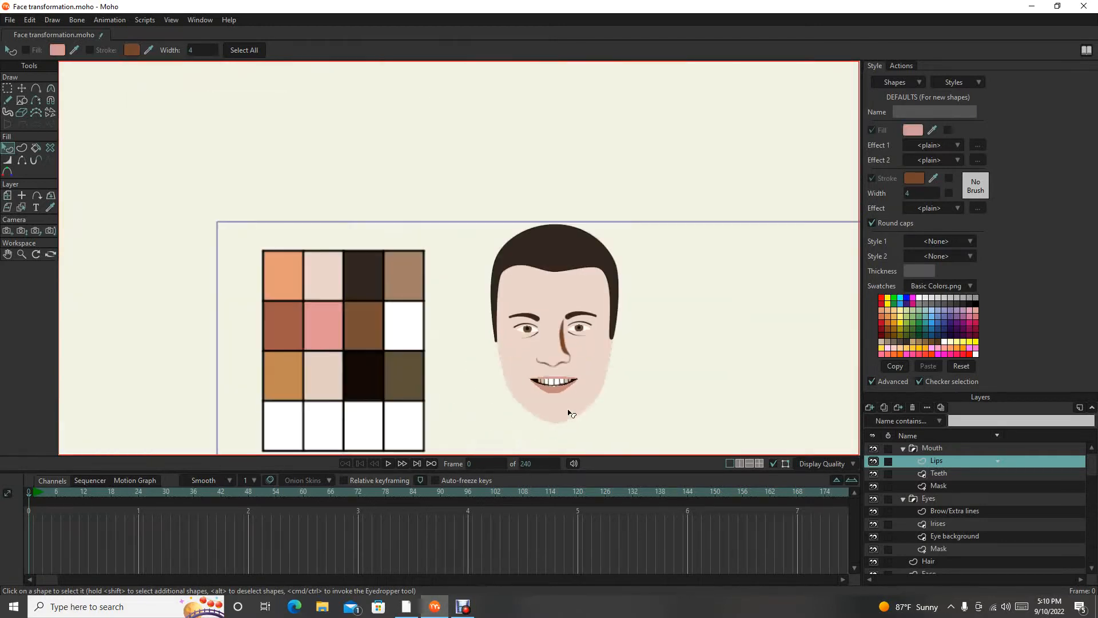
Compare the softened lip colours with the skin tone and review how the mouth fits the whole face.
scroll(568, 412, "up", 3)
scroll(548, 383, "up", 4)
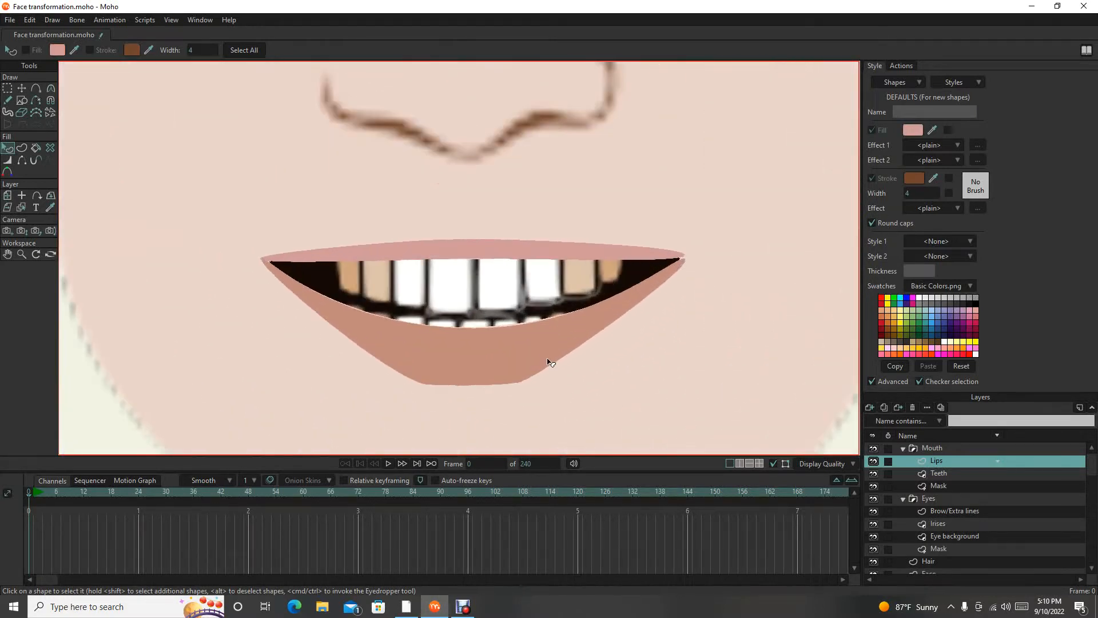
scroll(550, 358, "down", 5)
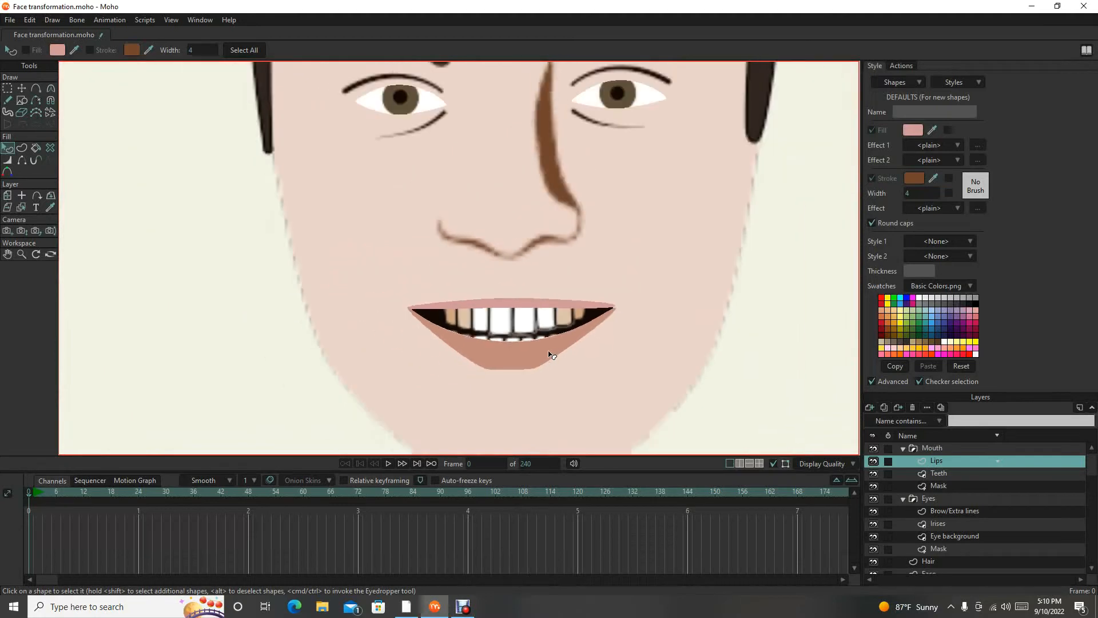
scroll(549, 355, "up", 3)
scroll(551, 355, "up", 2)
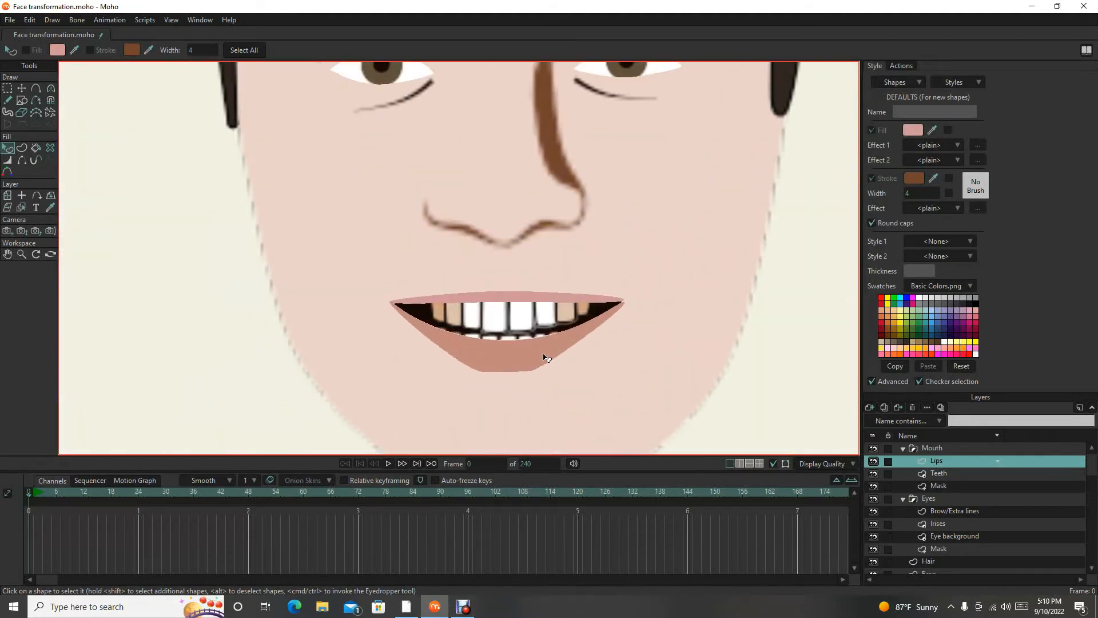
scroll(545, 358, "up", 1)
scroll(545, 352, "down", 5)
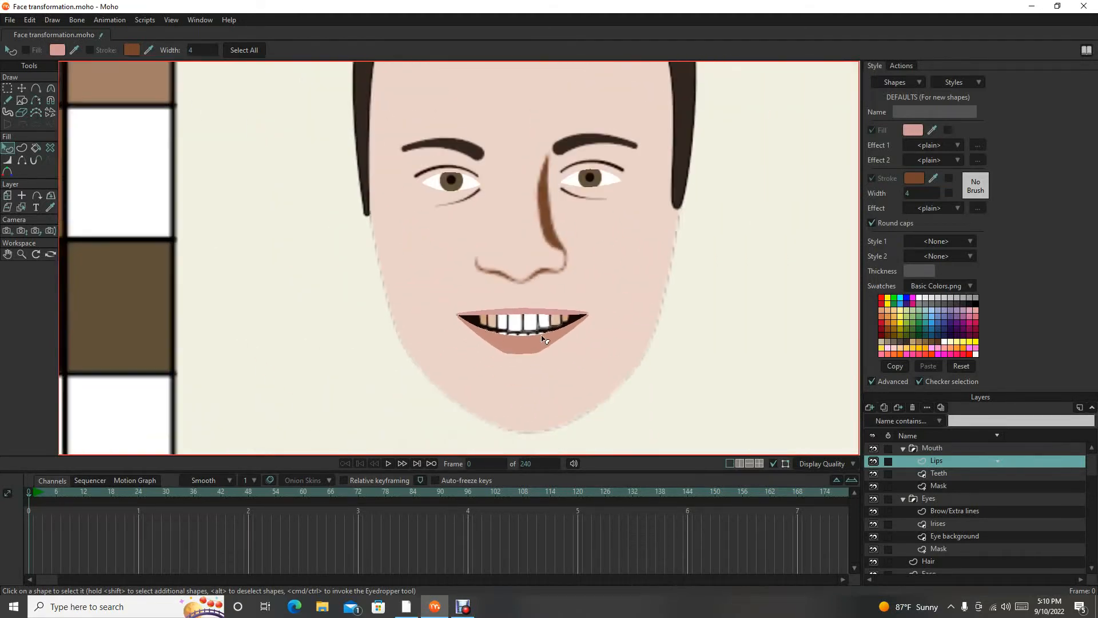
left_click_drag(536, 375, 536, 328)
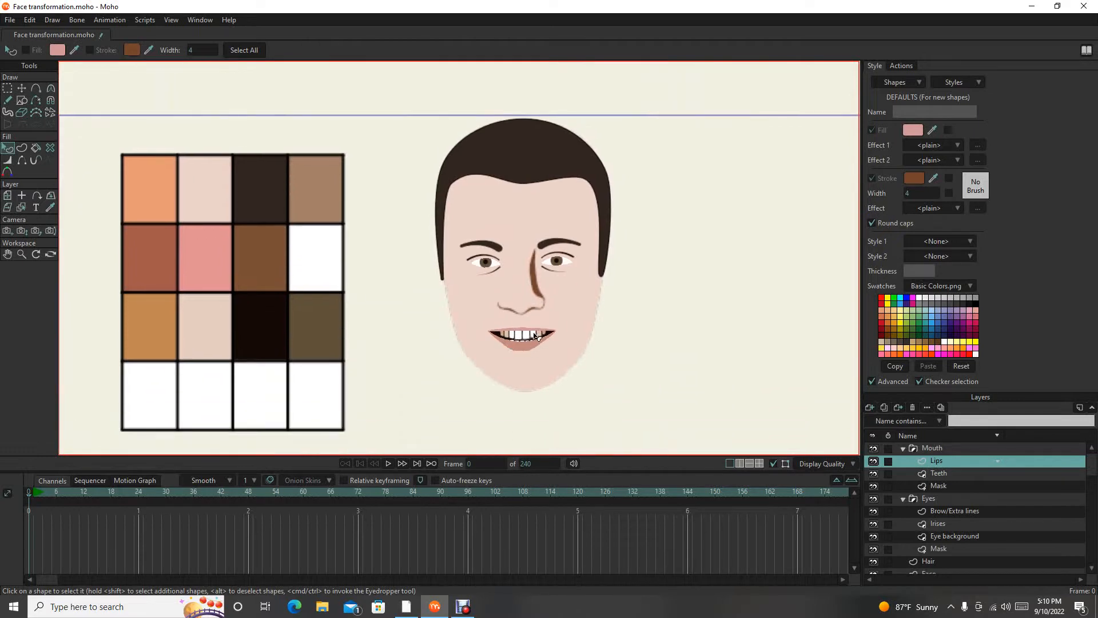
scroll(532, 368, "up", 1)
scroll(504, 369, "up", 1)
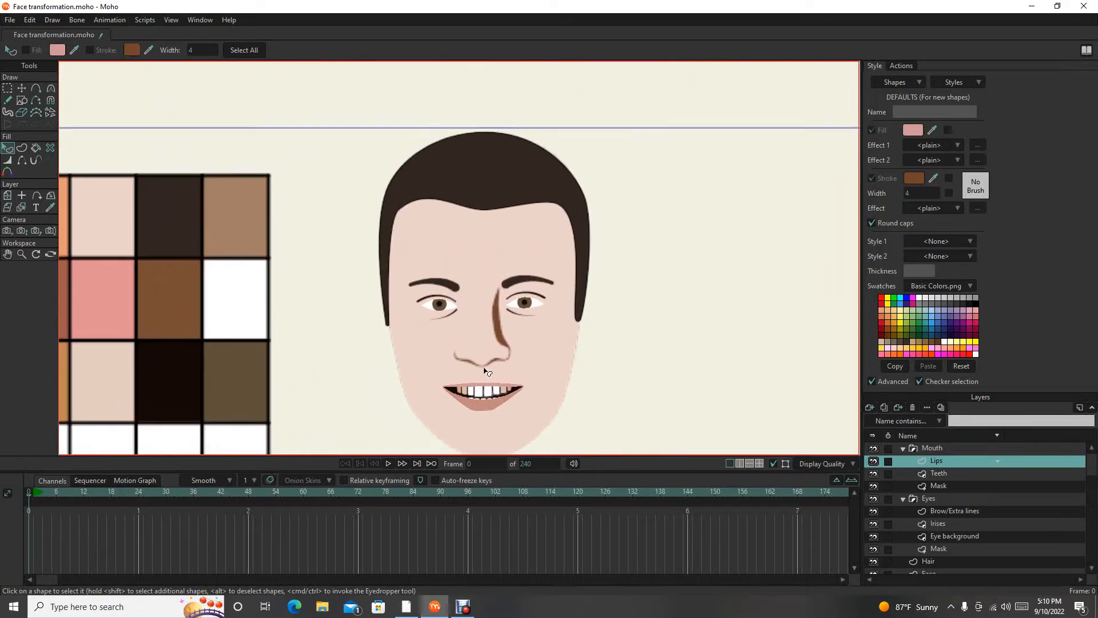
scroll(514, 381, "down", 2)
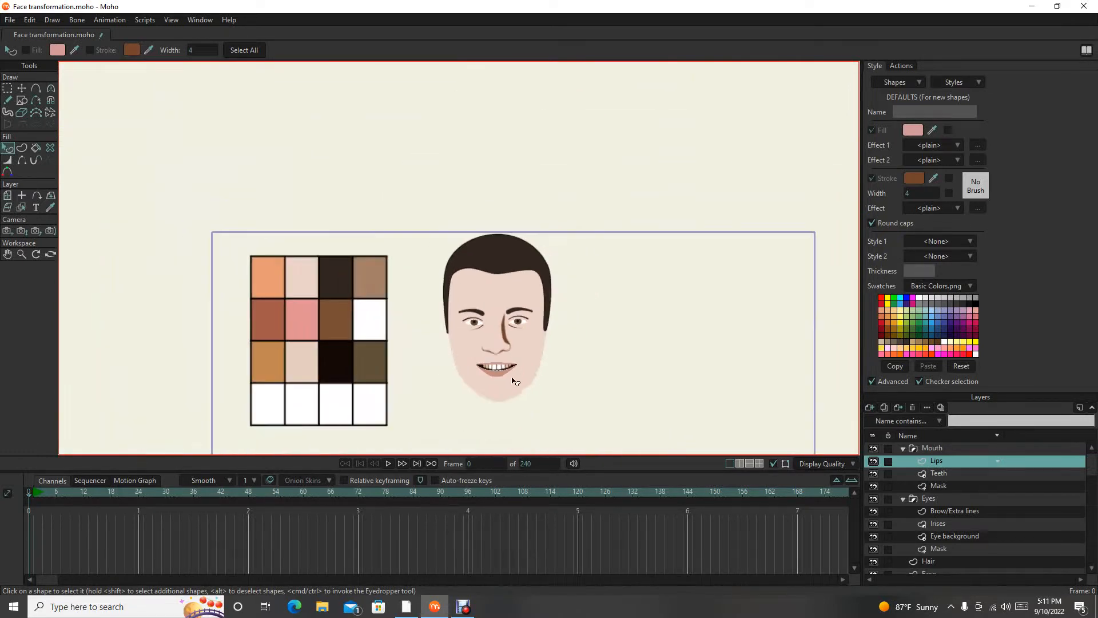
scroll(492, 344, "up", 3)
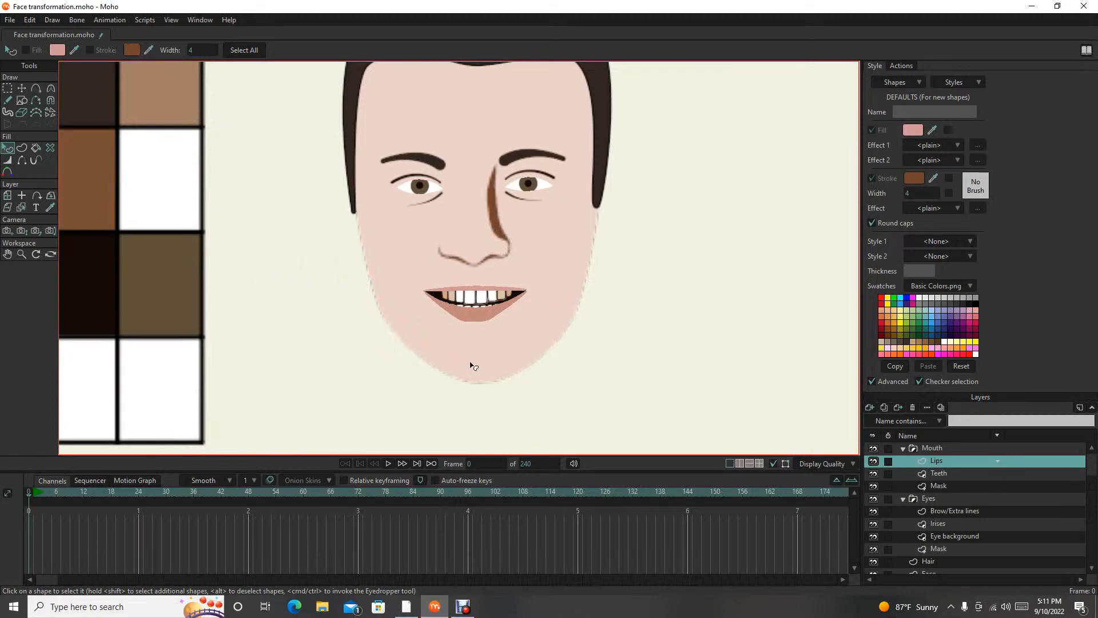
left_click_drag(506, 352, 492, 366)
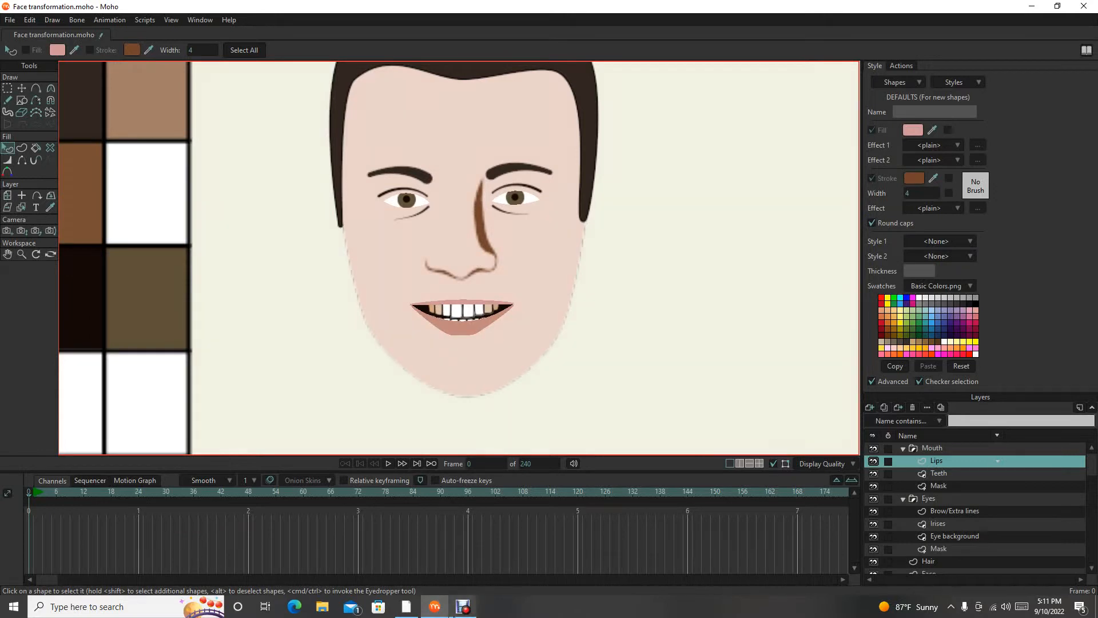
scroll(355, 318, "down", 2)
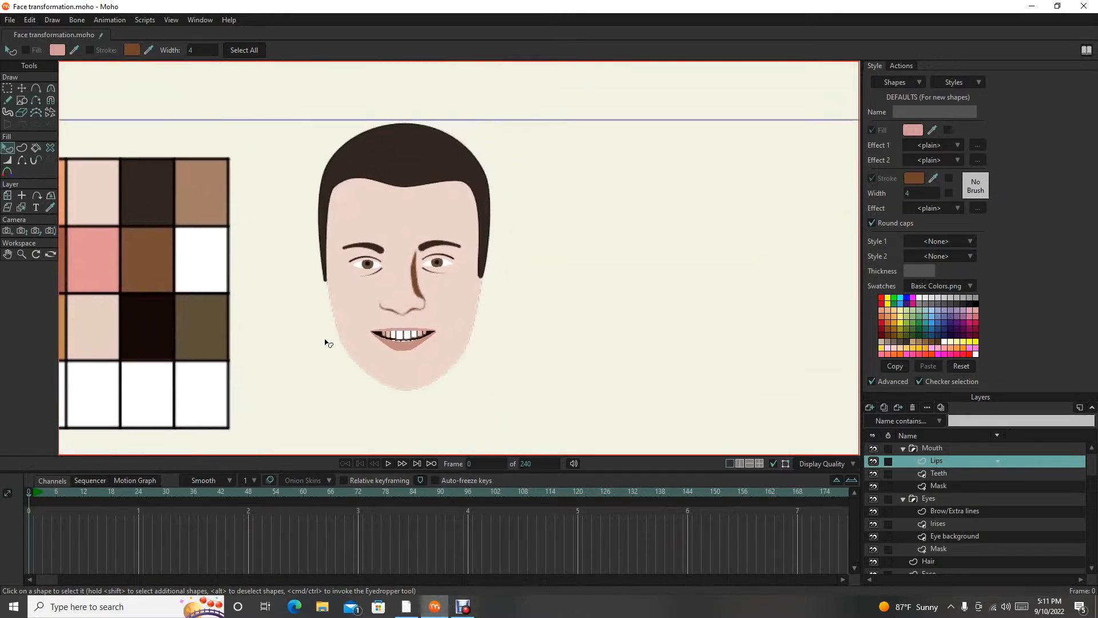
Bring back the tracing photo and draw a curve on the Face layer inside the jawline, running from sideburn to sideburn around the chin.
left_click(38, 88)
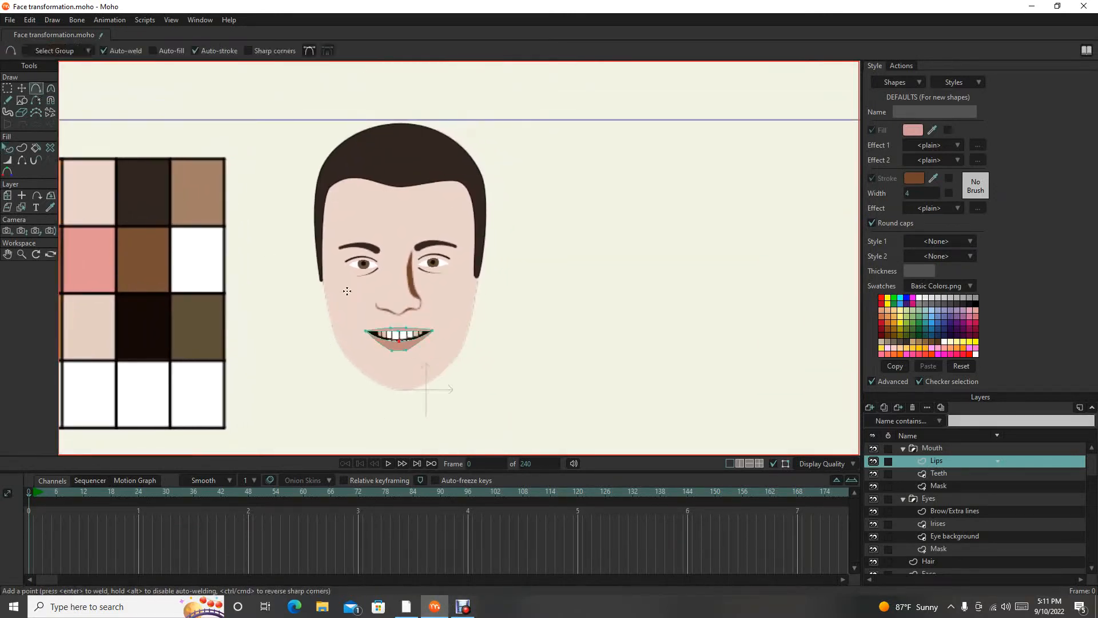
scroll(346, 291, "up", 3)
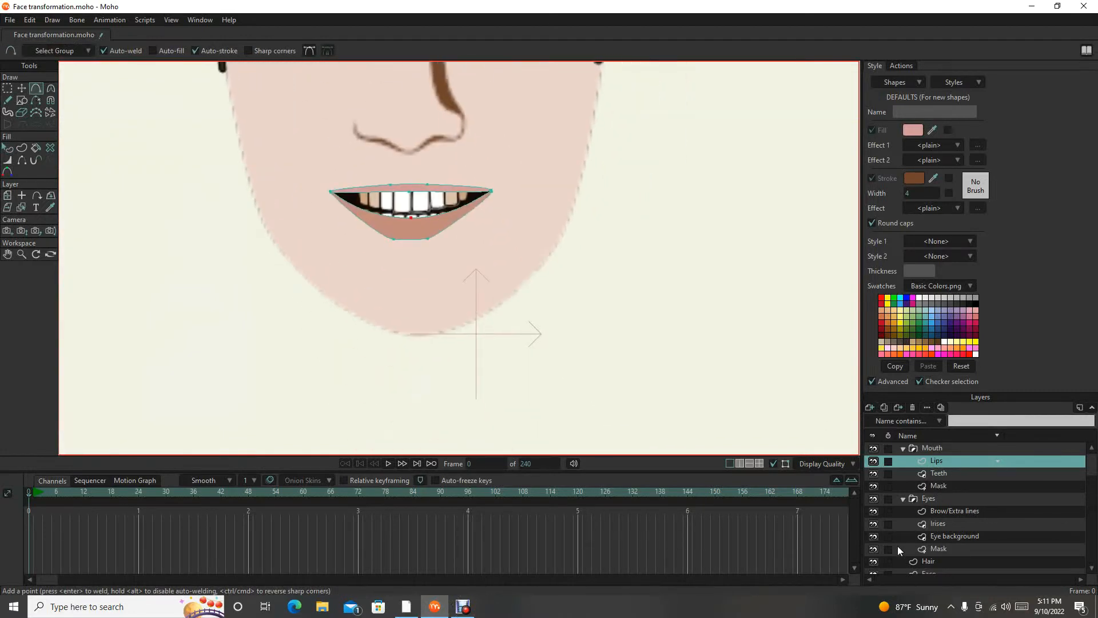
scroll(590, 351, "down", 3)
scroll(997, 548, "down", 1)
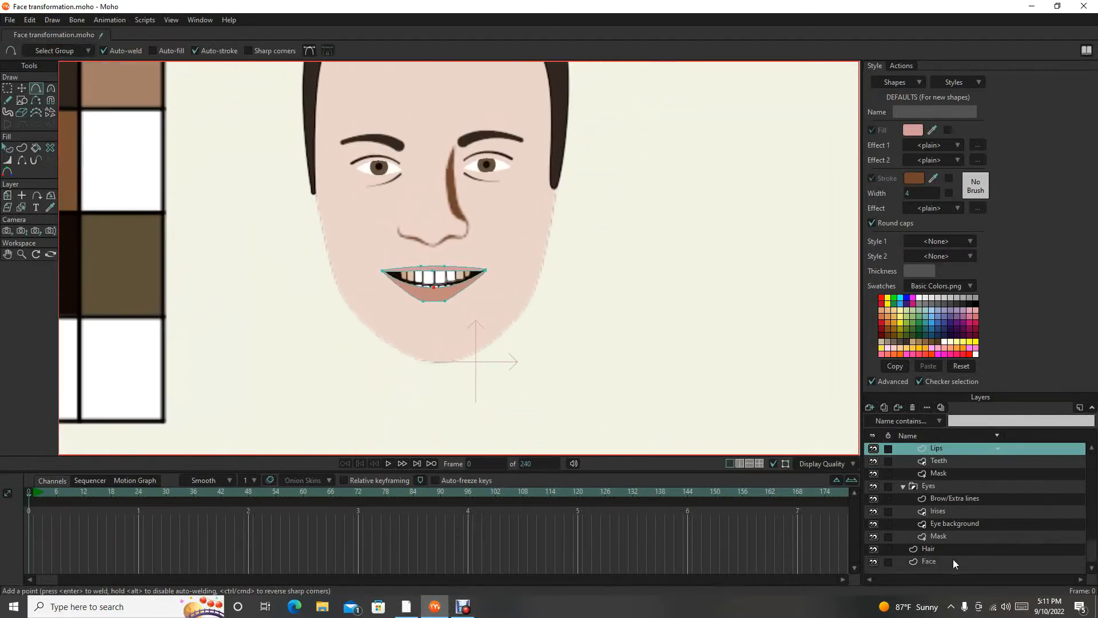
left_click(952, 561)
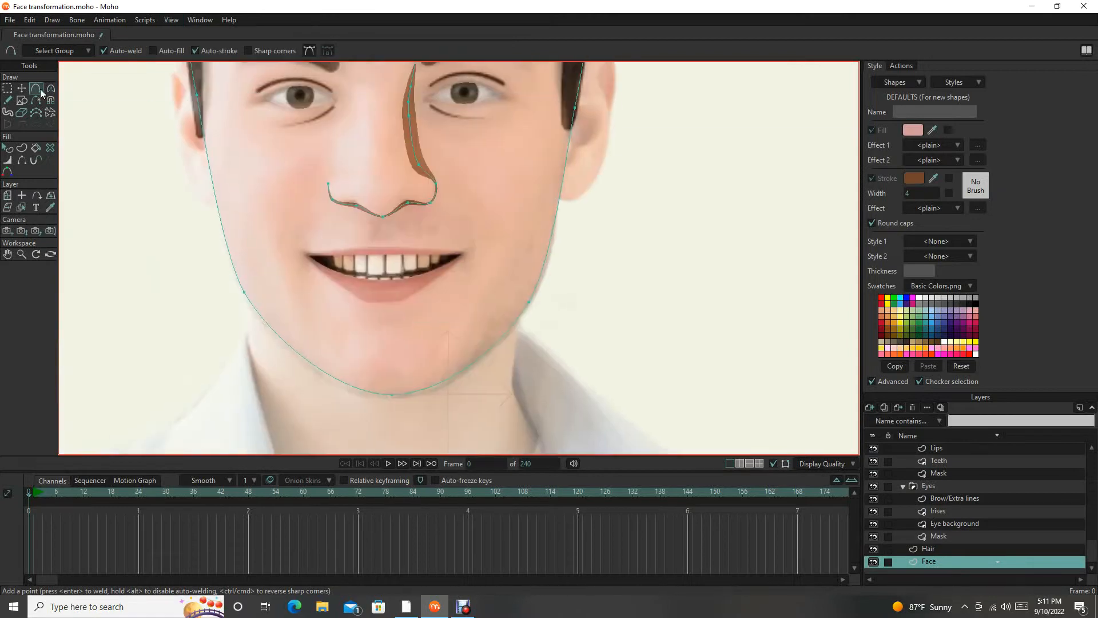
scroll(515, 258, "down", 1)
scroll(549, 241, "up", 1)
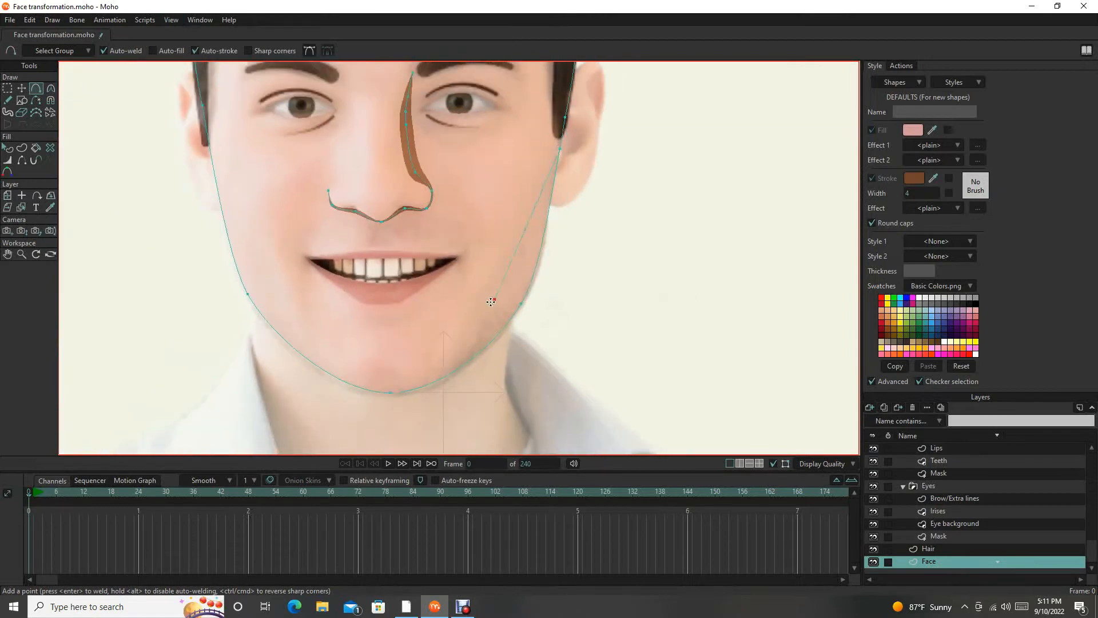
scroll(321, 355, "down", 1)
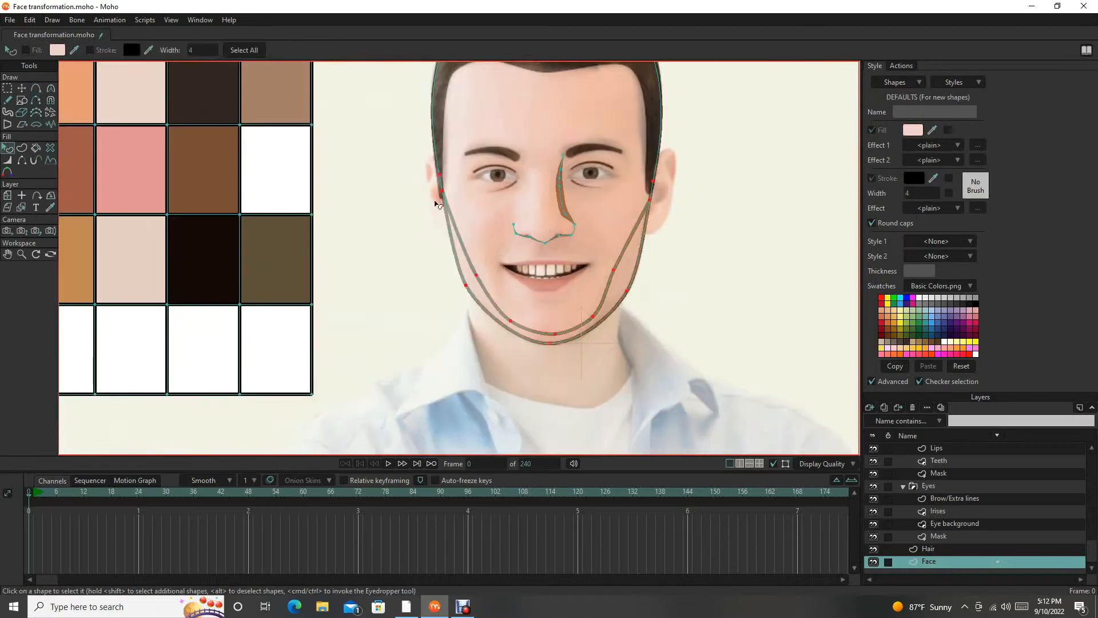
left_click(462, 607)
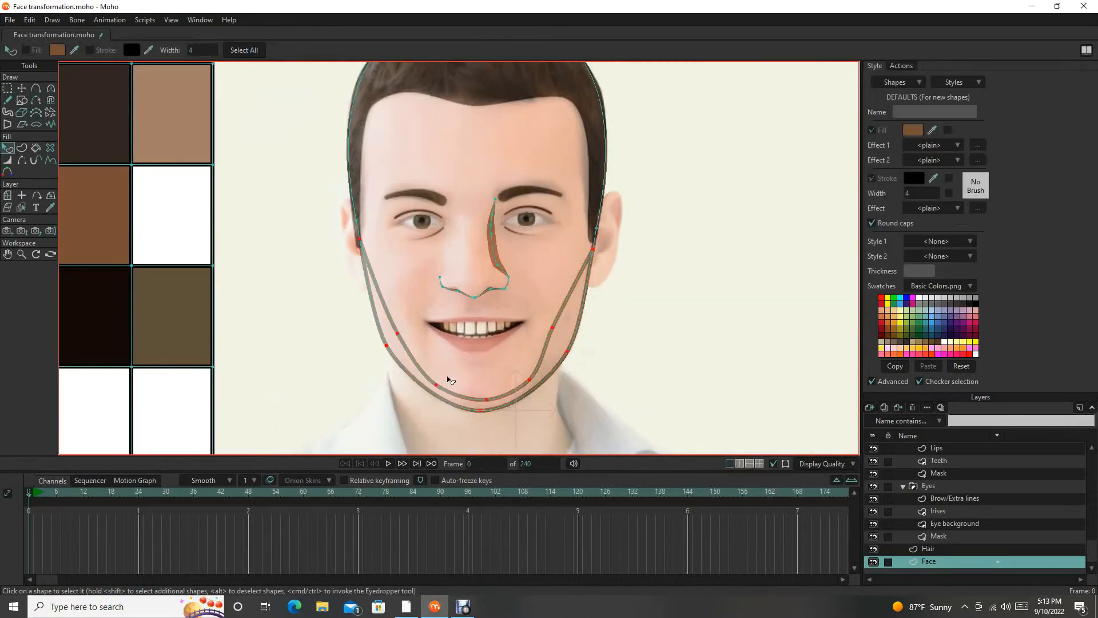
Create a fill-only shape from the band between the inner curve and the jawline, from one sideburn to the other.
scroll(450, 380, "up", 3)
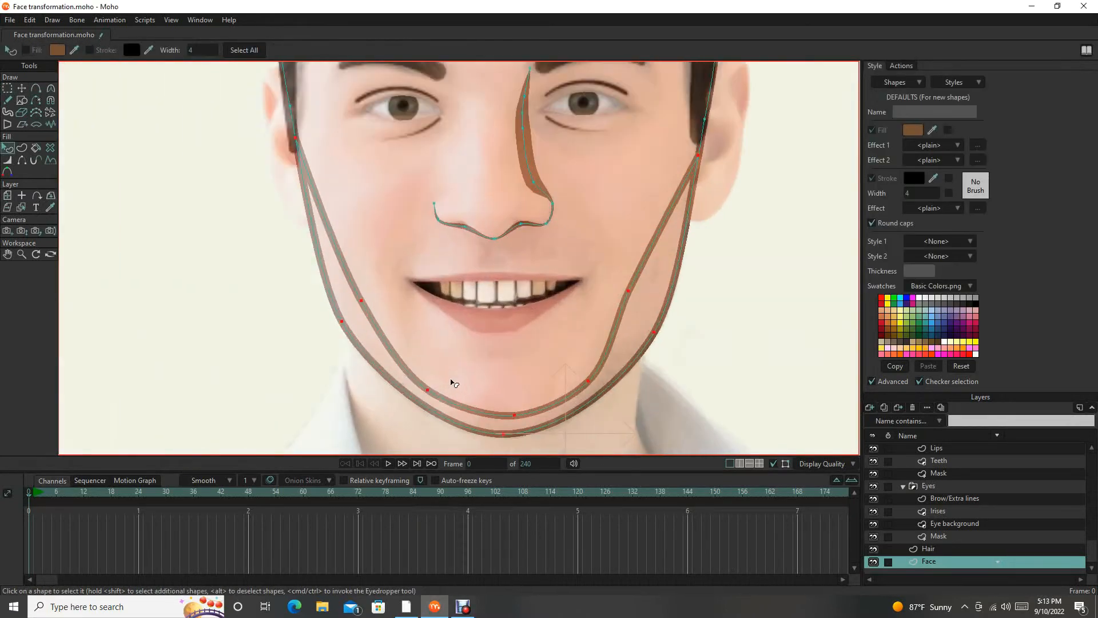
scroll(462, 356, "down", 3)
scroll(401, 315, "up", 2)
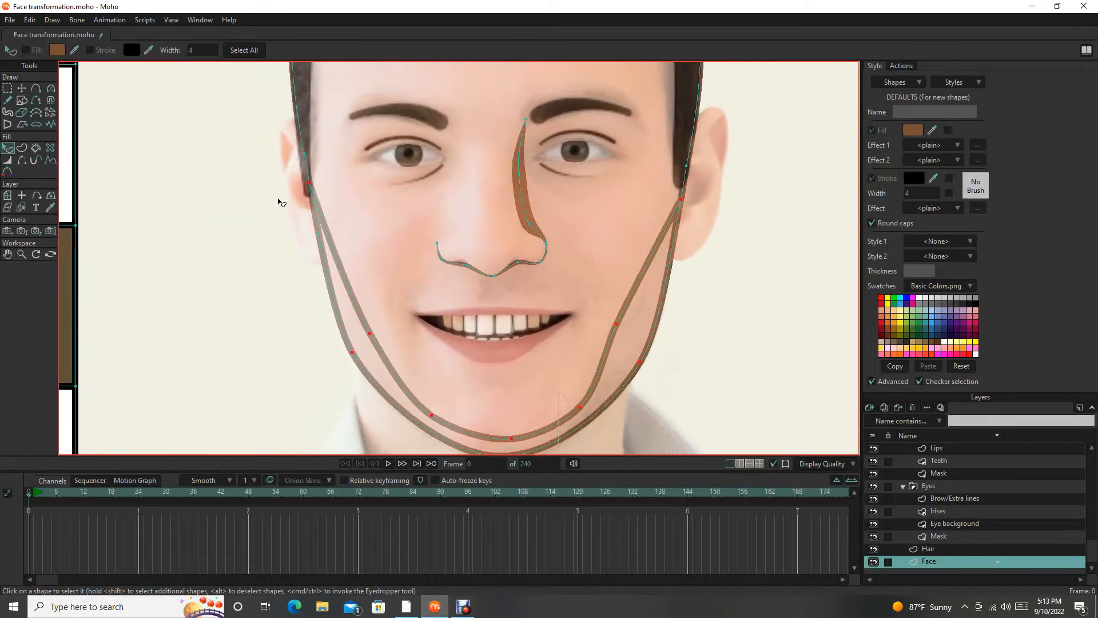
key("g")
left_click_drag(274, 176, 534, 438)
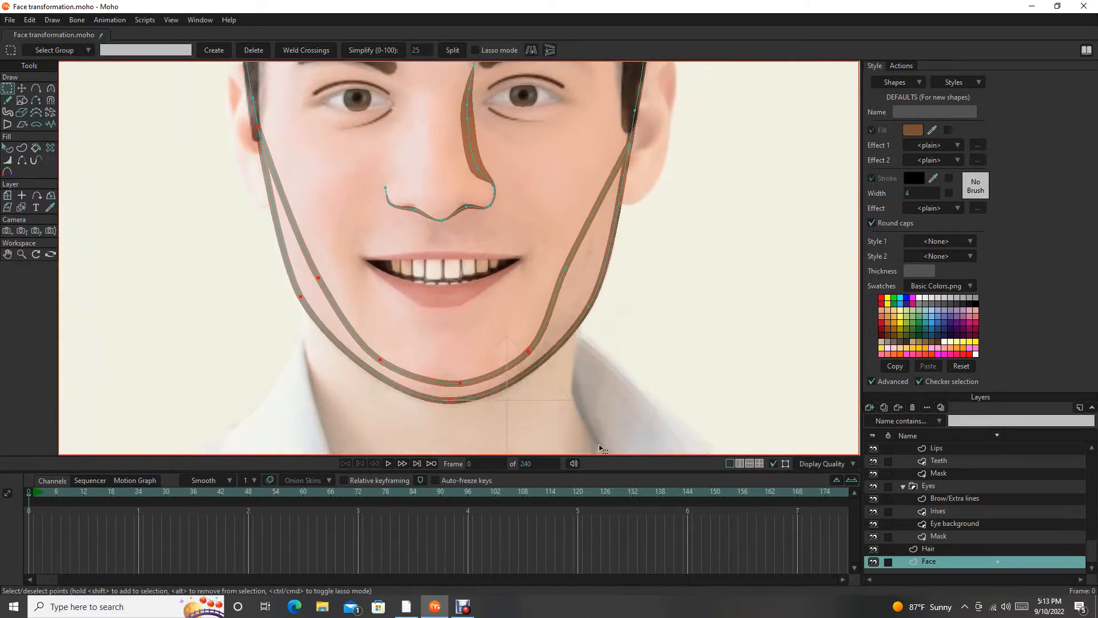
scroll(584, 410, "down", 2)
scroll(465, 221, "up", 2)
left_click_drag(445, 216, 608, 389)
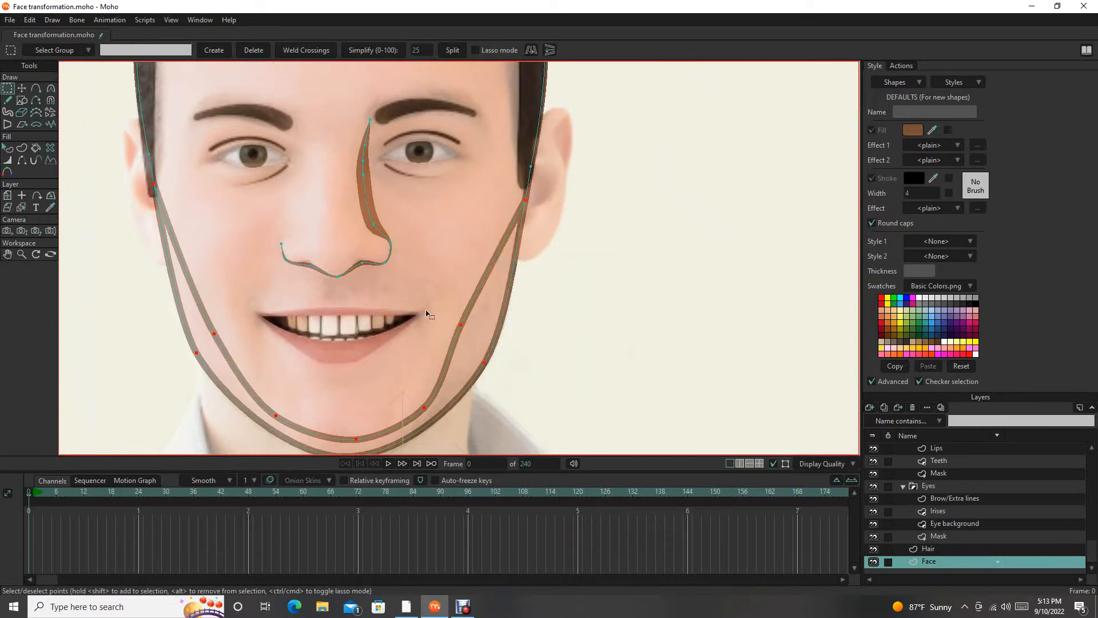
scroll(425, 314, "down", 2)
left_click_drag(107, 132, 113, 168)
left_click(23, 149)
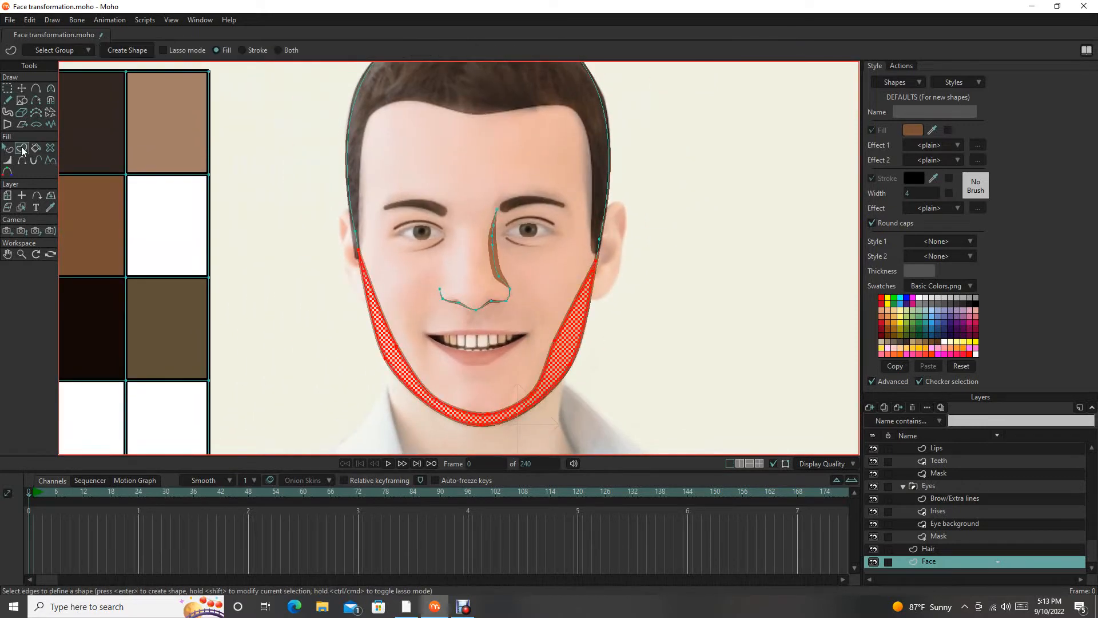
left_click_drag(641, 218, 755, 233)
left_click_drag(931, 132, 189, 238)
scroll(517, 312, "down", 3)
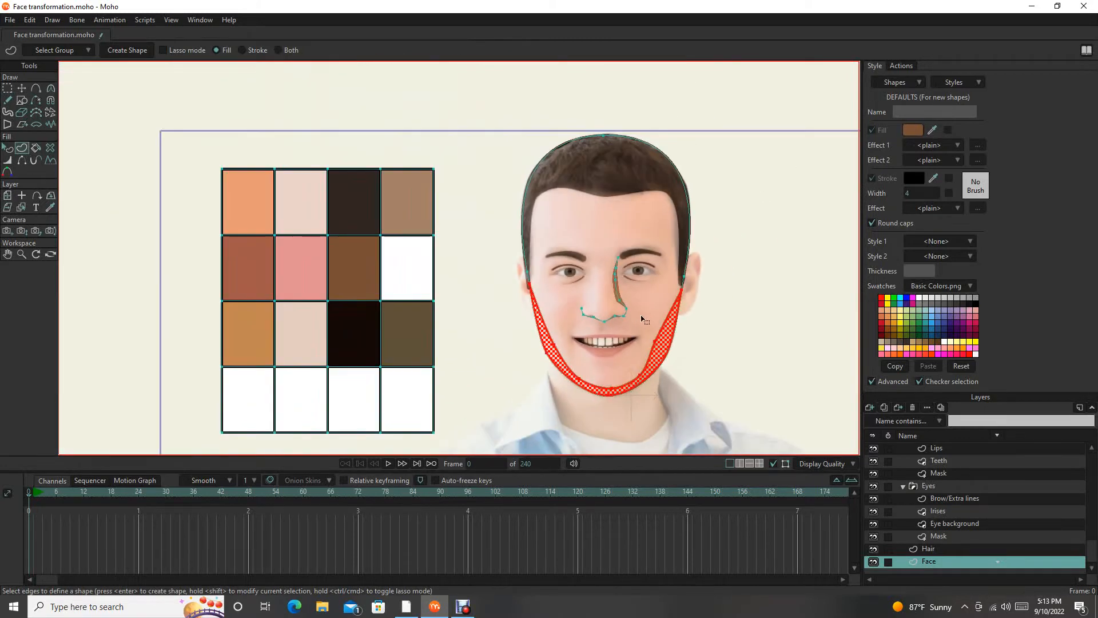
scroll(516, 303, "up", 6)
scroll(518, 299, "down", 1)
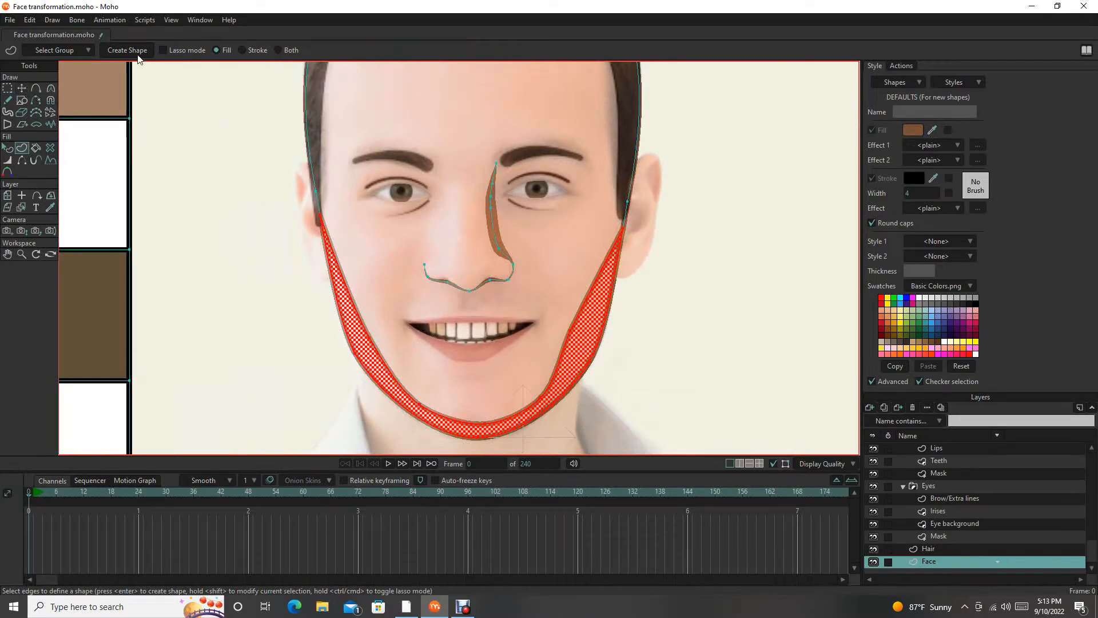
left_click(127, 50)
left_click(639, 307)
Move the inner curve's cheek points to narrow the jaw band slightly on the face's right-hand side and widen it on the left.
scroll(642, 309, "down", 4)
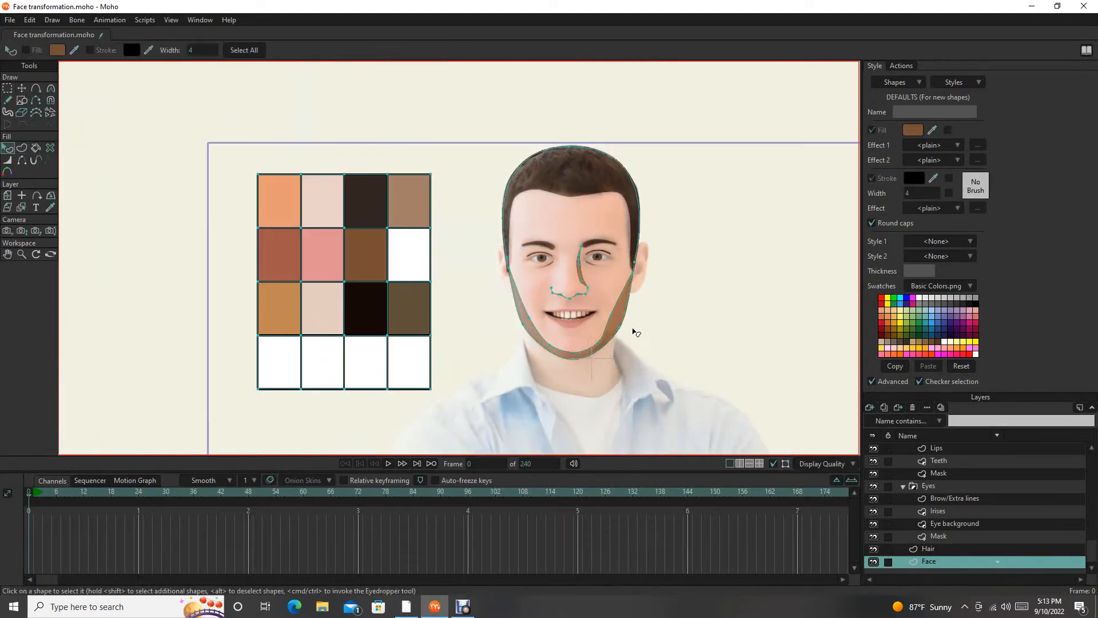
scroll(634, 332, "up", 3)
scroll(616, 353, "down", 2)
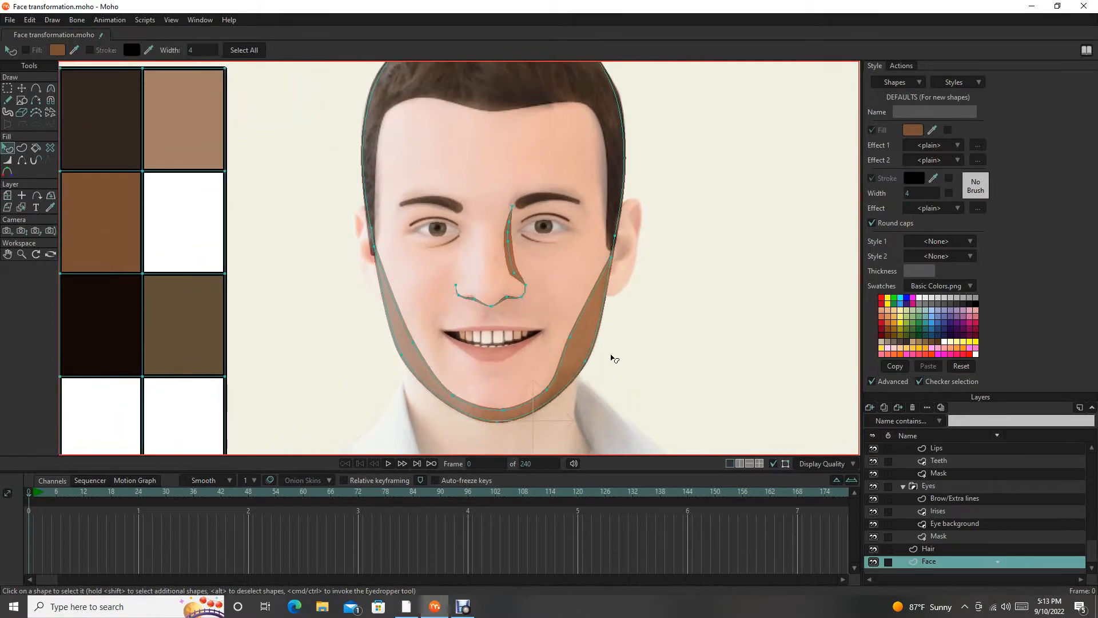
scroll(615, 355, "up", 4)
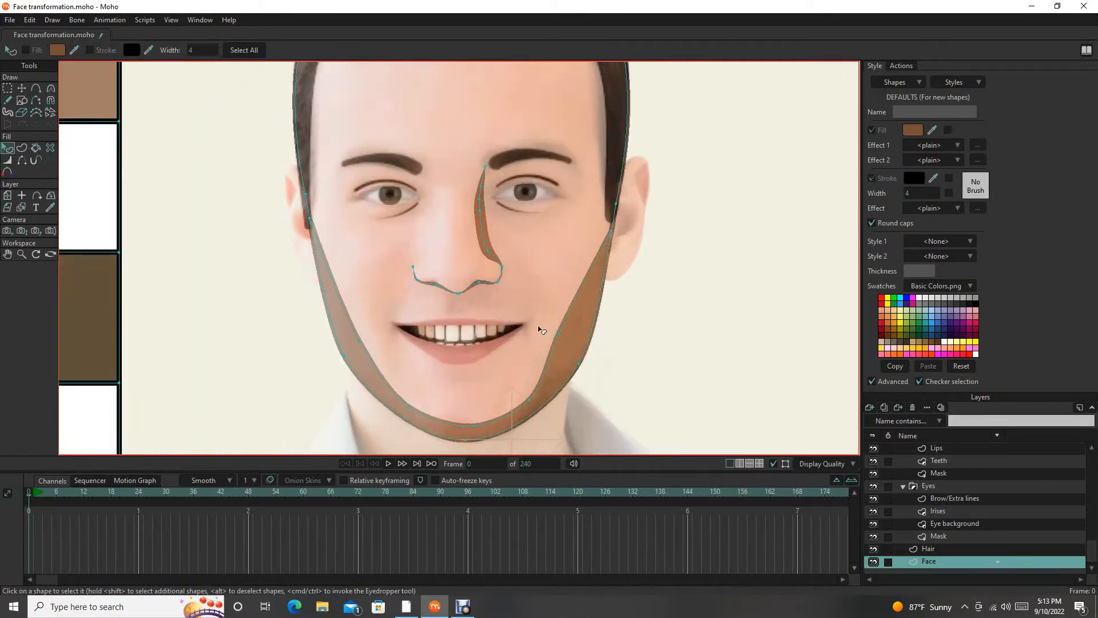
key("g")
left_click(560, 333)
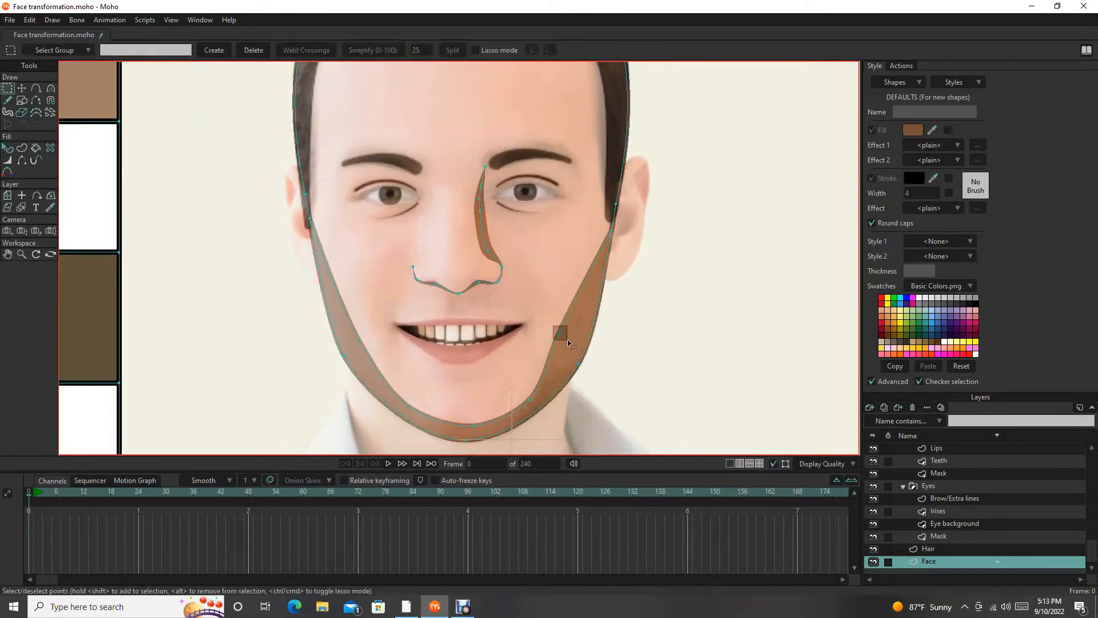
key("t")
left_click_drag(561, 335, 566, 334)
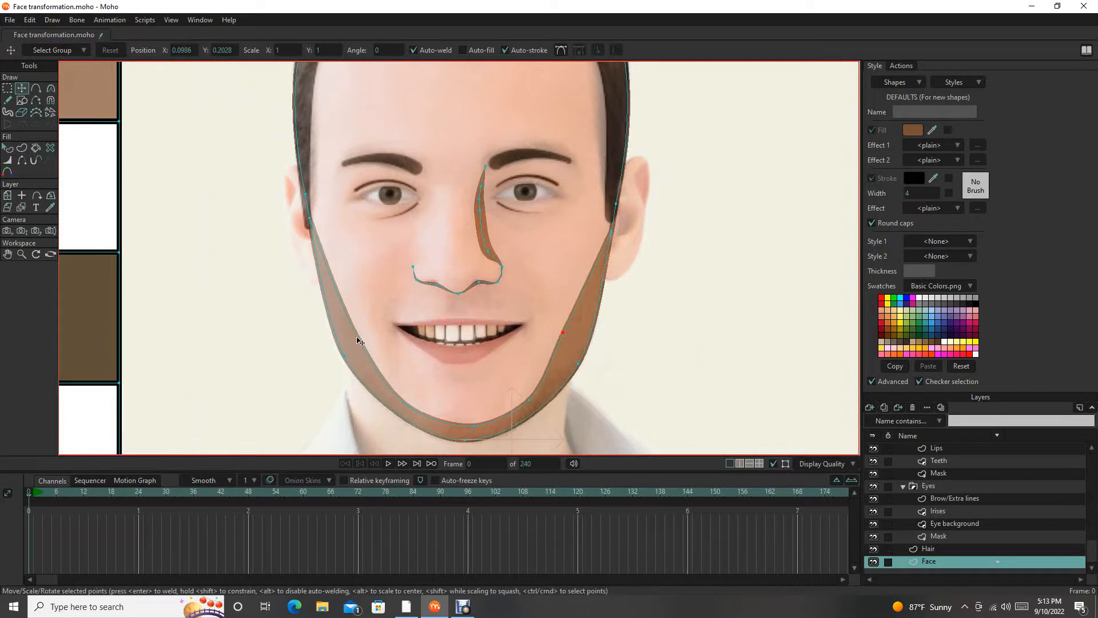
left_click_drag(360, 340, 480, 309)
scroll(365, 337, "down", 6)
scroll(484, 312, "up", 6)
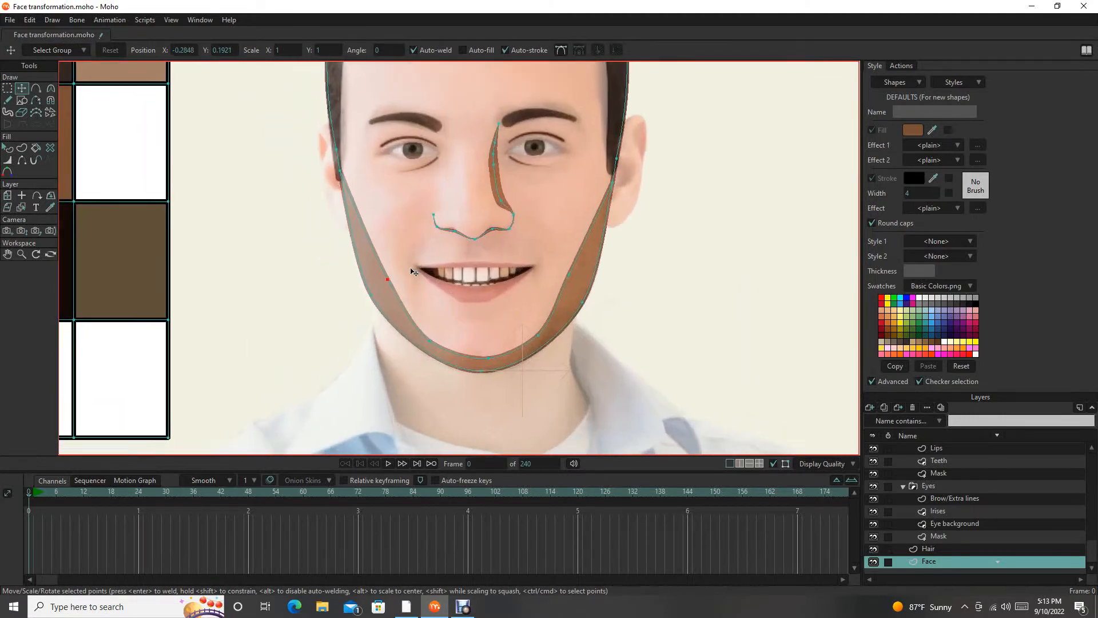
scroll(503, 343, "down", 5)
scroll(493, 323, "up", 6)
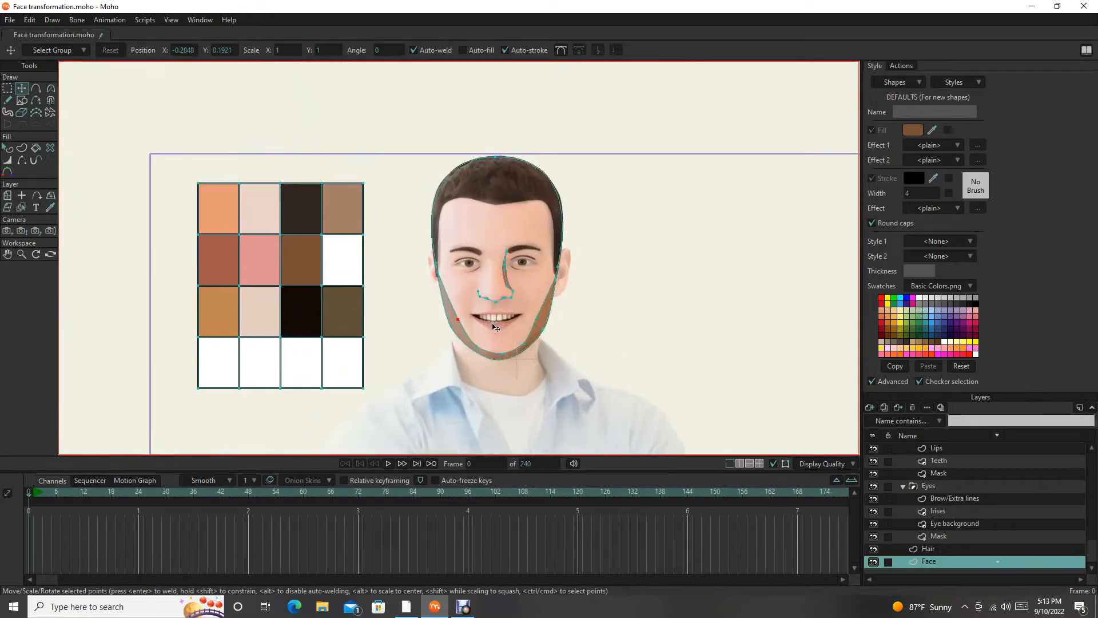
scroll(497, 327, "up", 2)
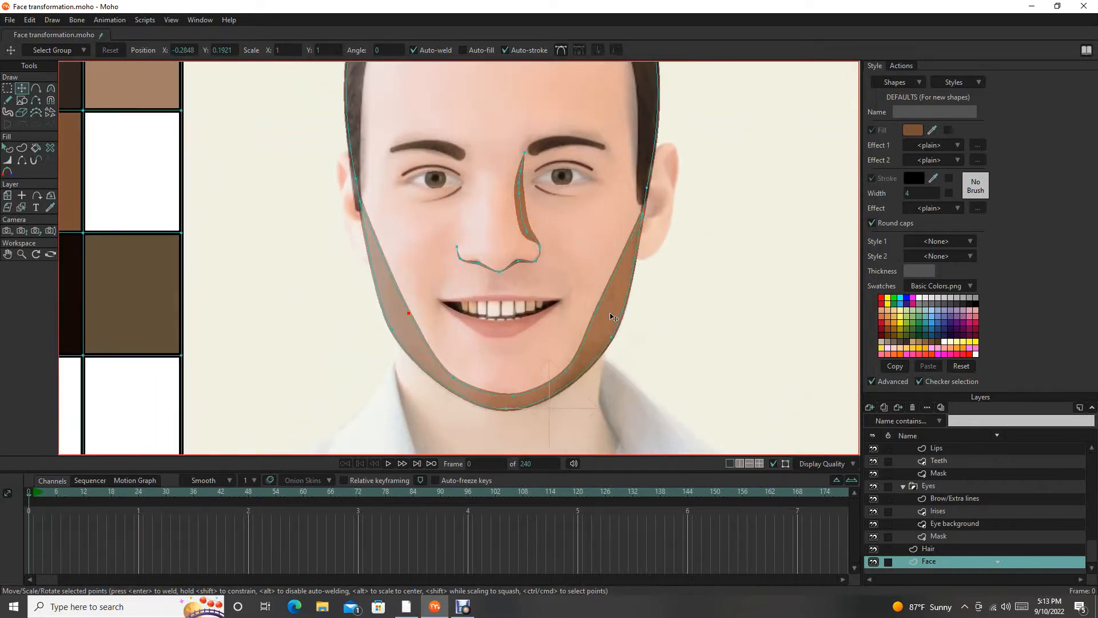
Lighten the jaw band's fill to a soft light brown, leaving its stroke off, and deselect the shape.
key("q")
left_click(413, 342)
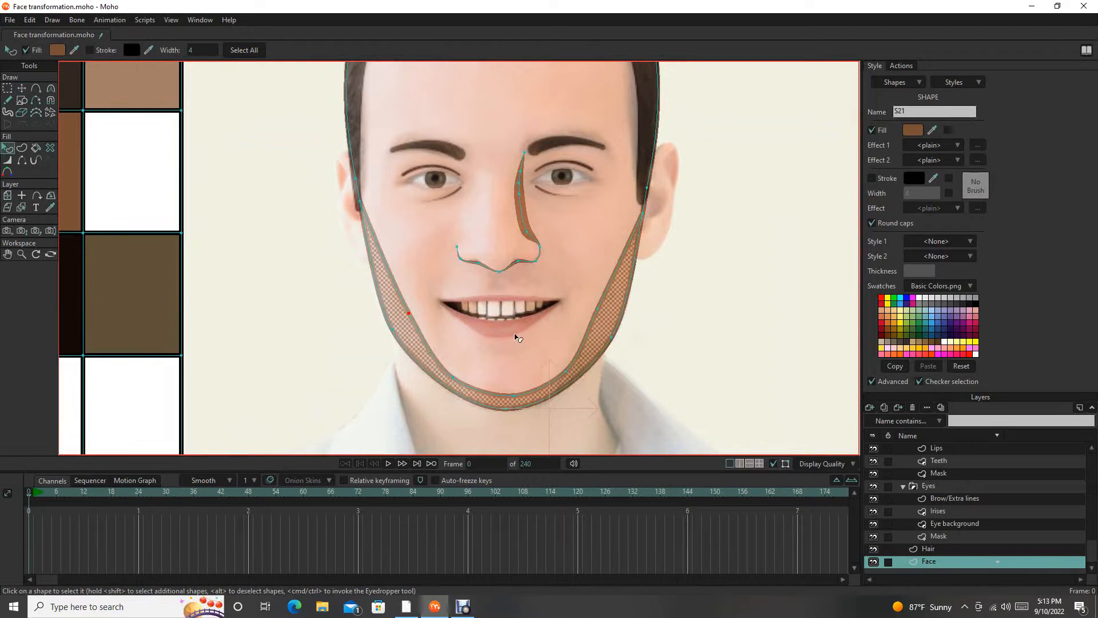
scroll(596, 314, "up", 5)
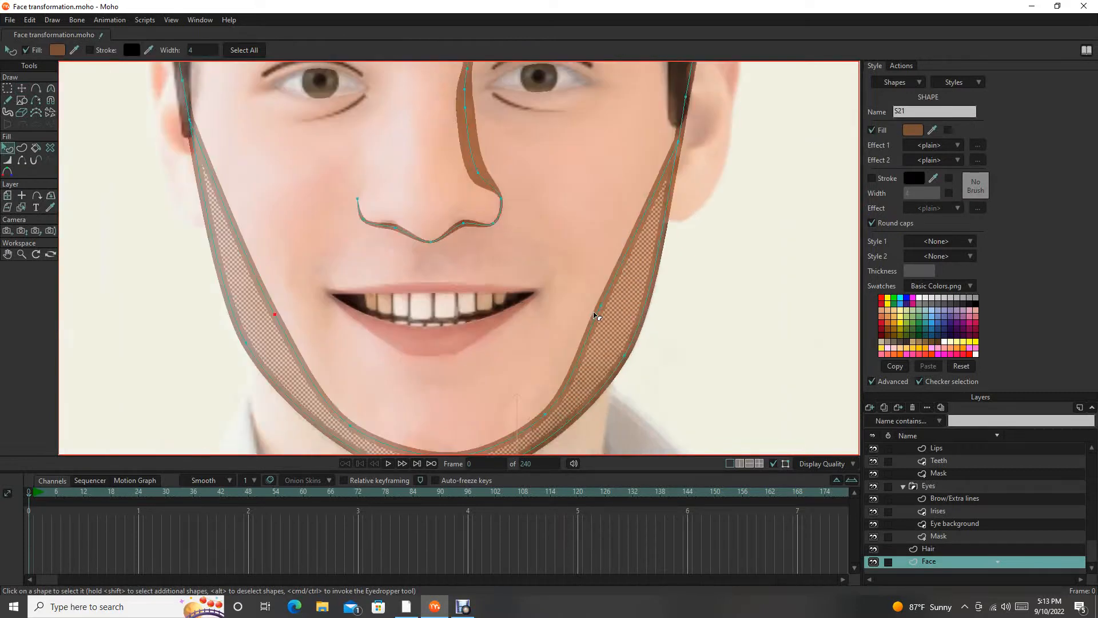
scroll(598, 313, "down", 4)
mouse_move(612, 275)
left_mouse_down()
mouse_move(603, 290)
mouse_move(608, 281)
left_mouse_up()
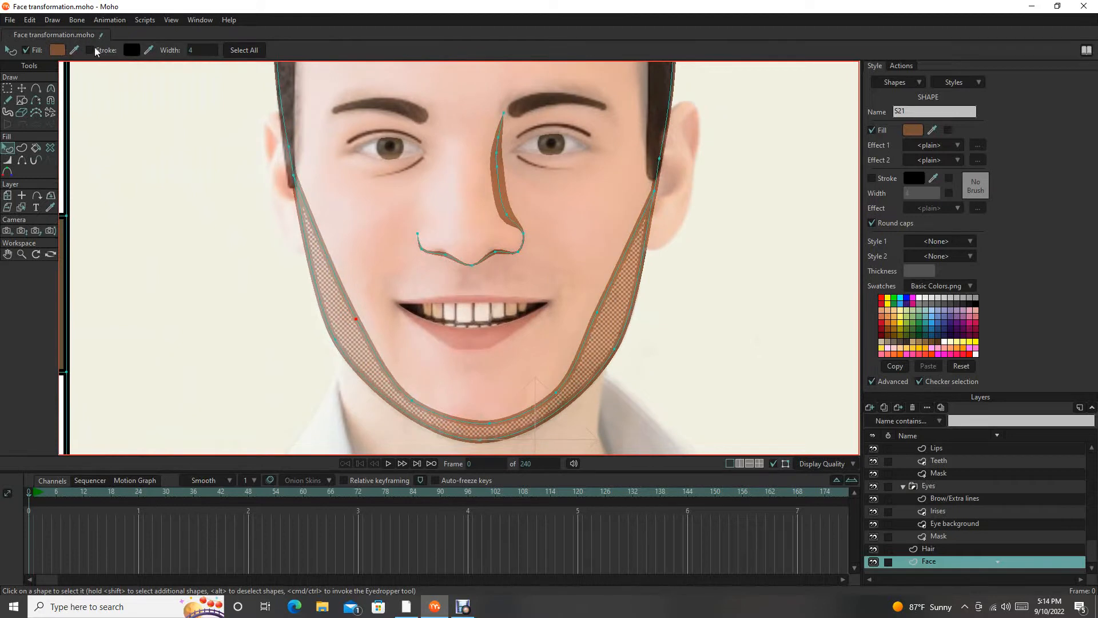
left_click(95, 51)
left_click(90, 50)
left_click(913, 131)
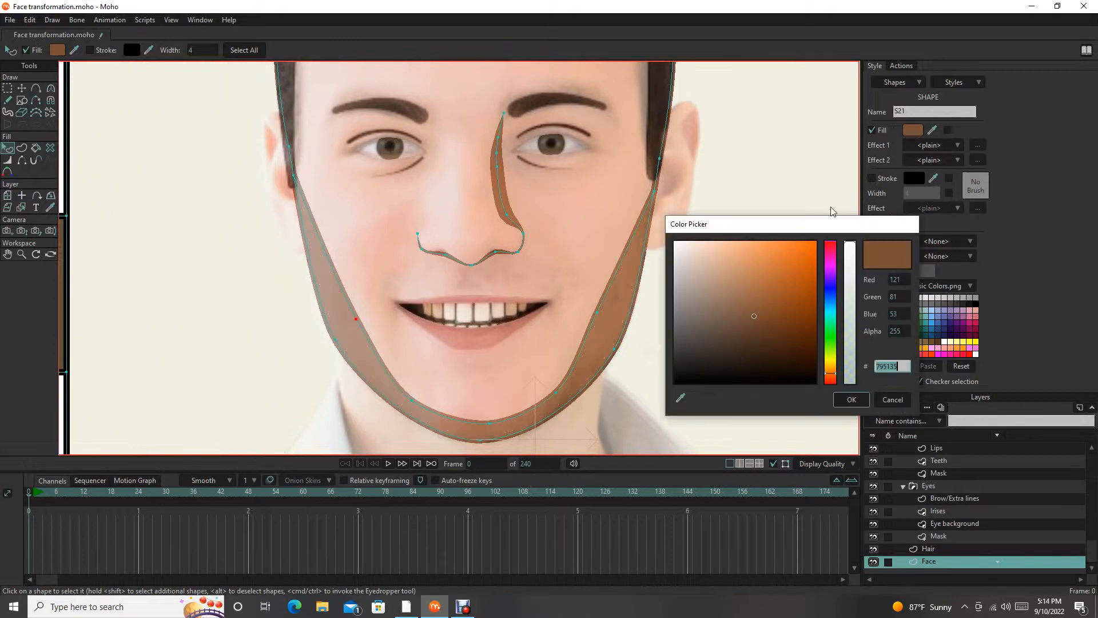
left_click(736, 291)
left_click(733, 283)
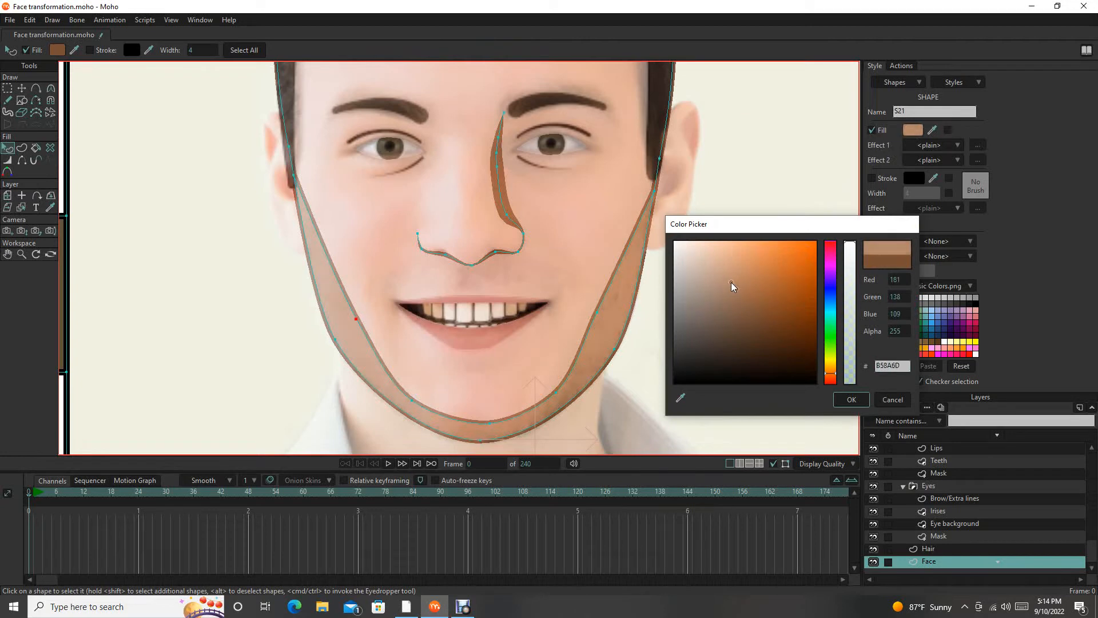
left_click(736, 289)
left_click(878, 403)
scroll(653, 319, "down", 3)
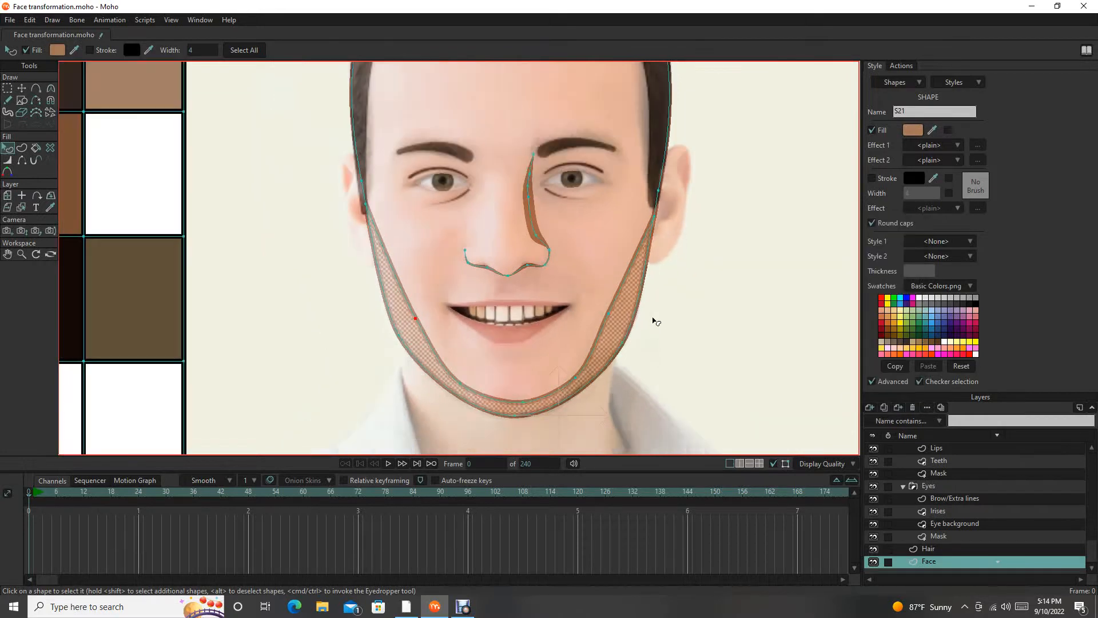
left_click(685, 321)
Hide the tracing image and compare the light brown jaw band with the rest of the vector face at several zoom levels.
scroll(680, 315, "down", 3)
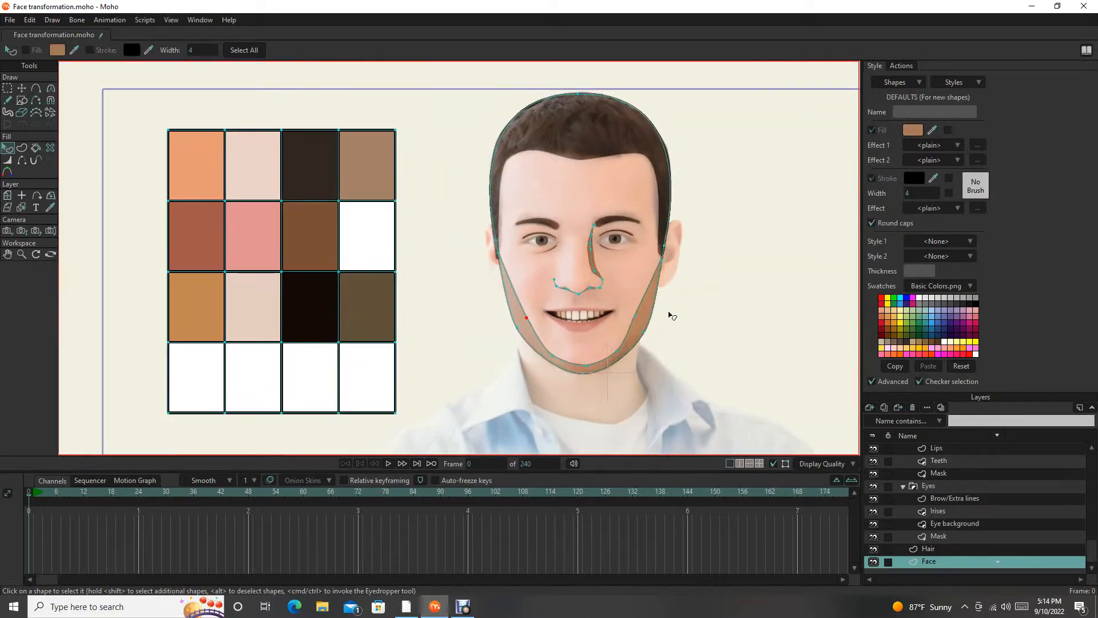
scroll(624, 234, "up", 3)
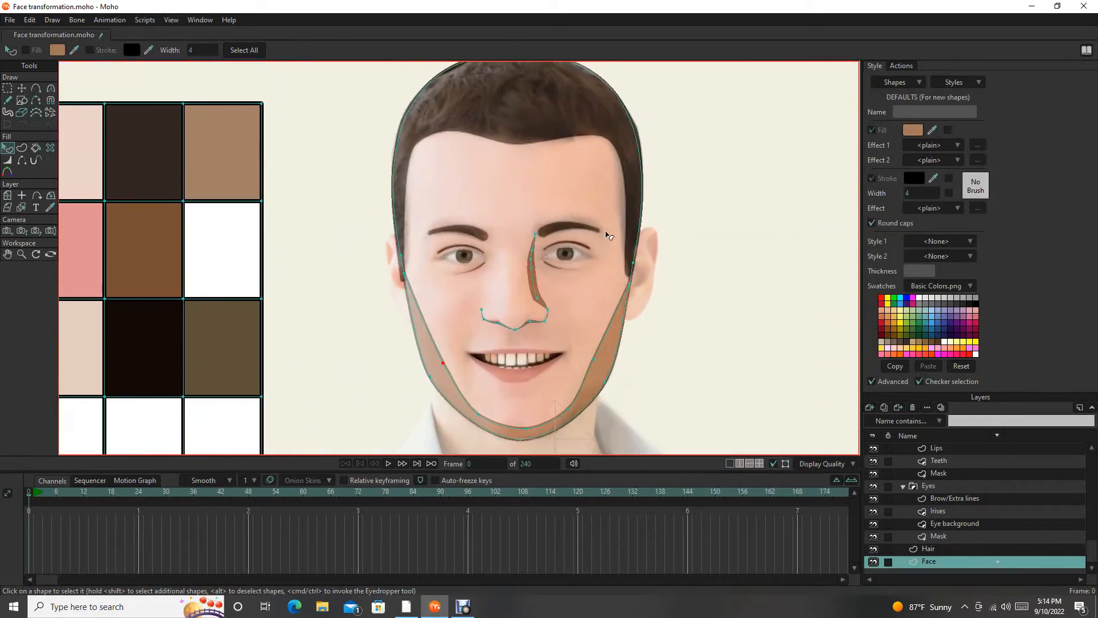
left_click(146, 20)
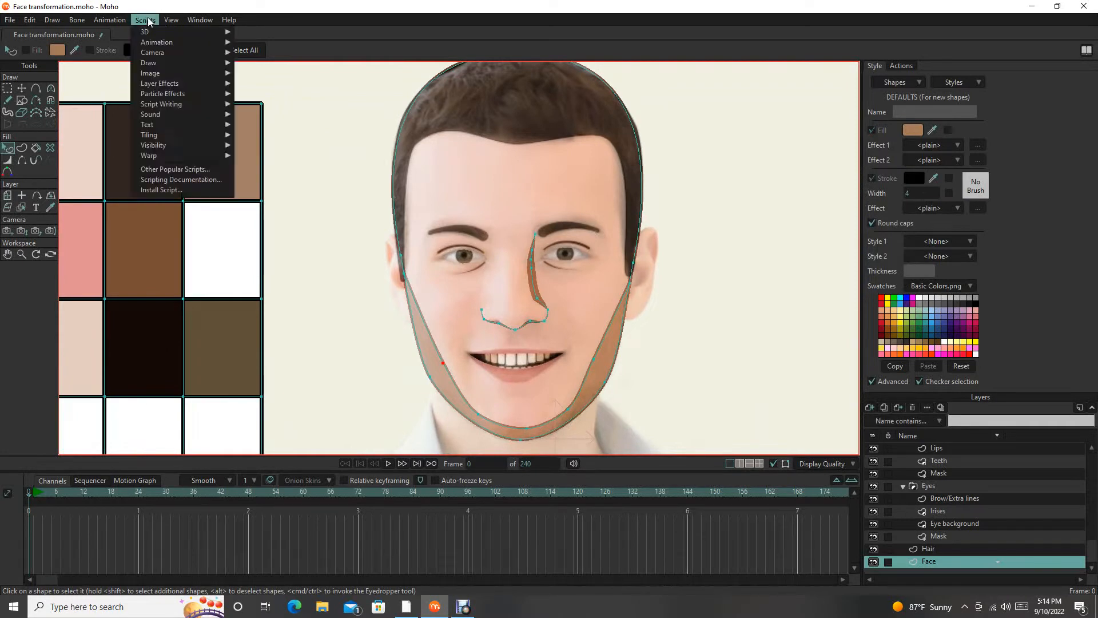
left_click(173, 20)
left_click(173, 20)
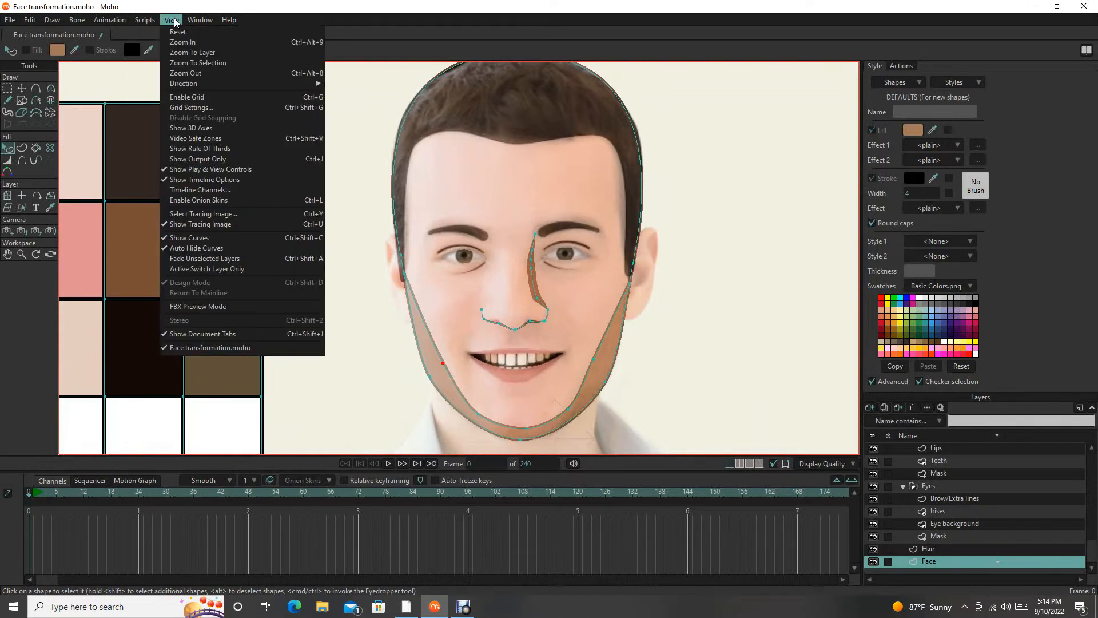
left_click(198, 224)
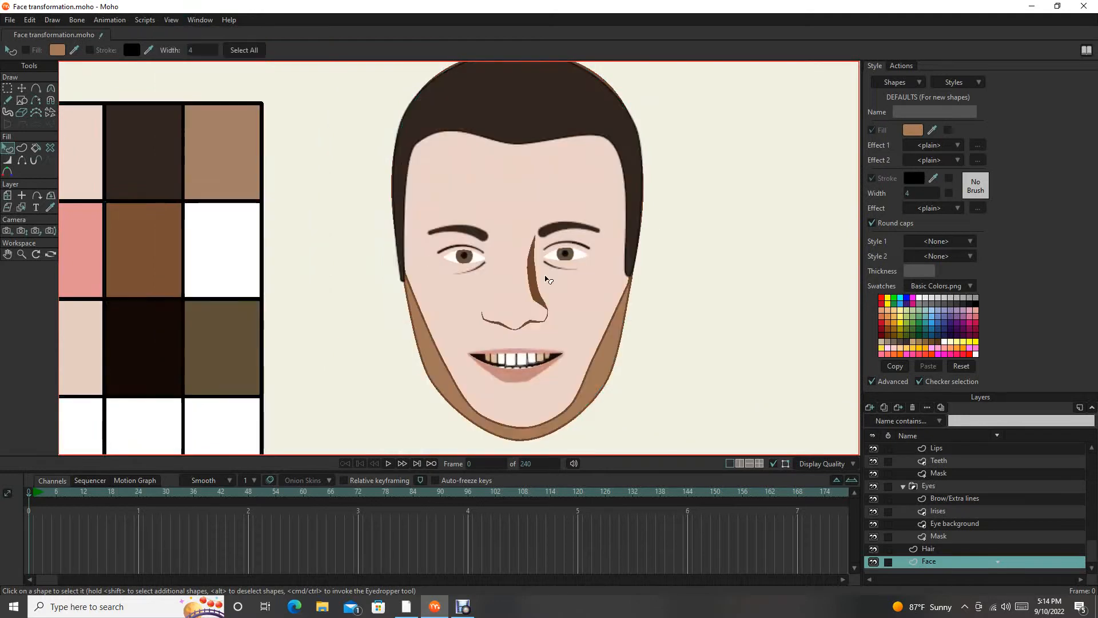
scroll(545, 222, "down", 2)
scroll(545, 222, "up", 5)
scroll(545, 222, "down", 5)
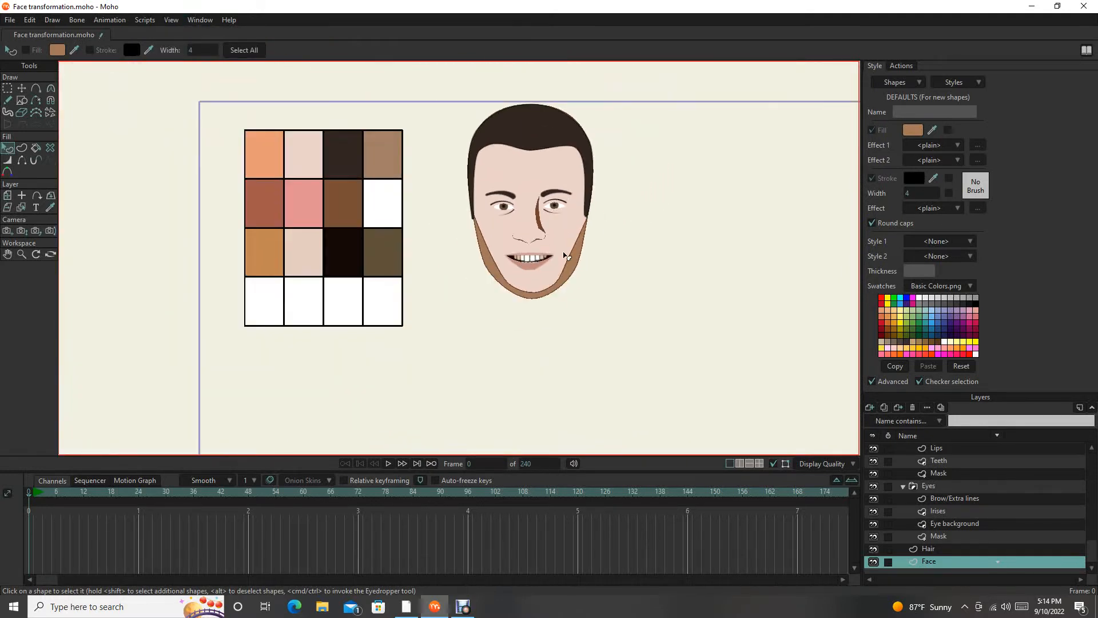
scroll(564, 243, "up", 4)
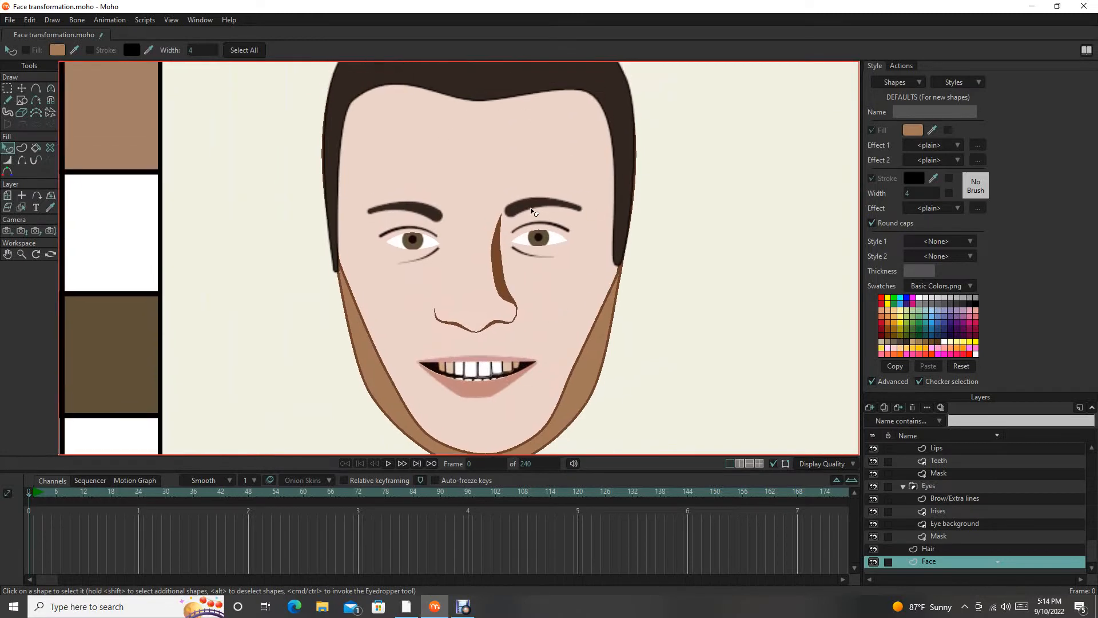
Examine the outlined jaw band against the hairline, lips and chin, both up close and with the whole face in view.
scroll(535, 244, "down", 4)
scroll(535, 245, "up", 3)
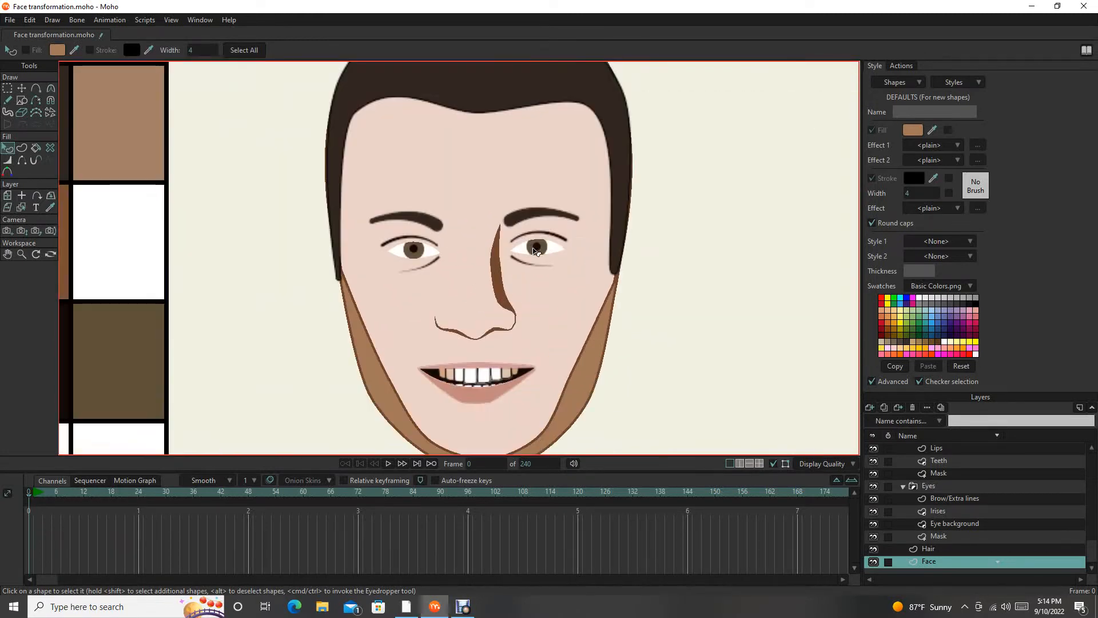
scroll(544, 241, "down", 3)
scroll(549, 238, "up", 3)
scroll(498, 214, "down", 3)
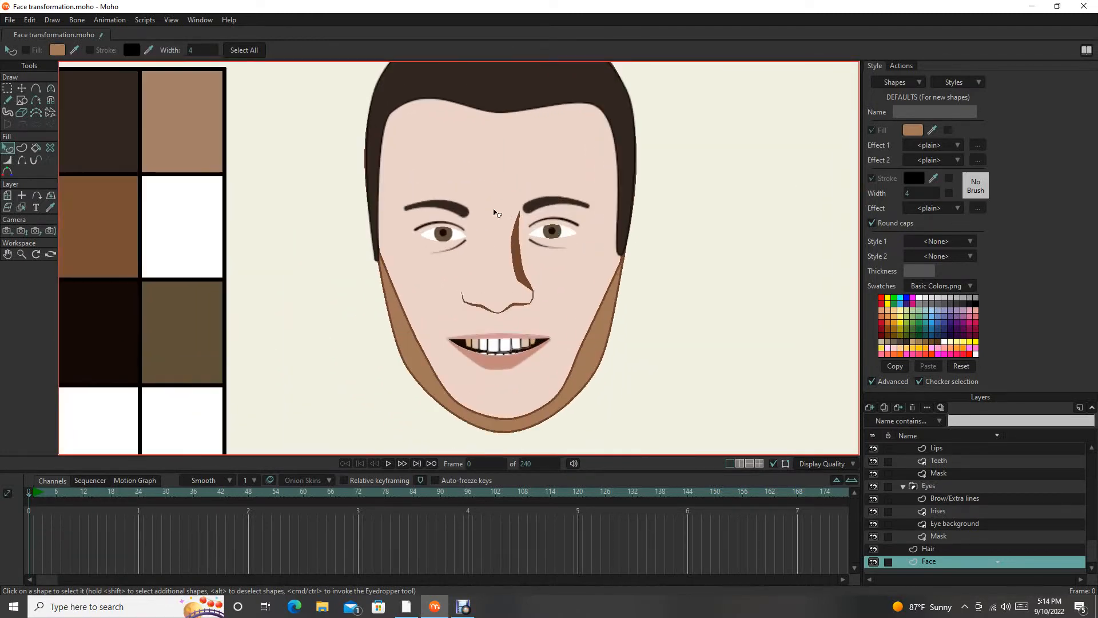
scroll(502, 213, "up", 3)
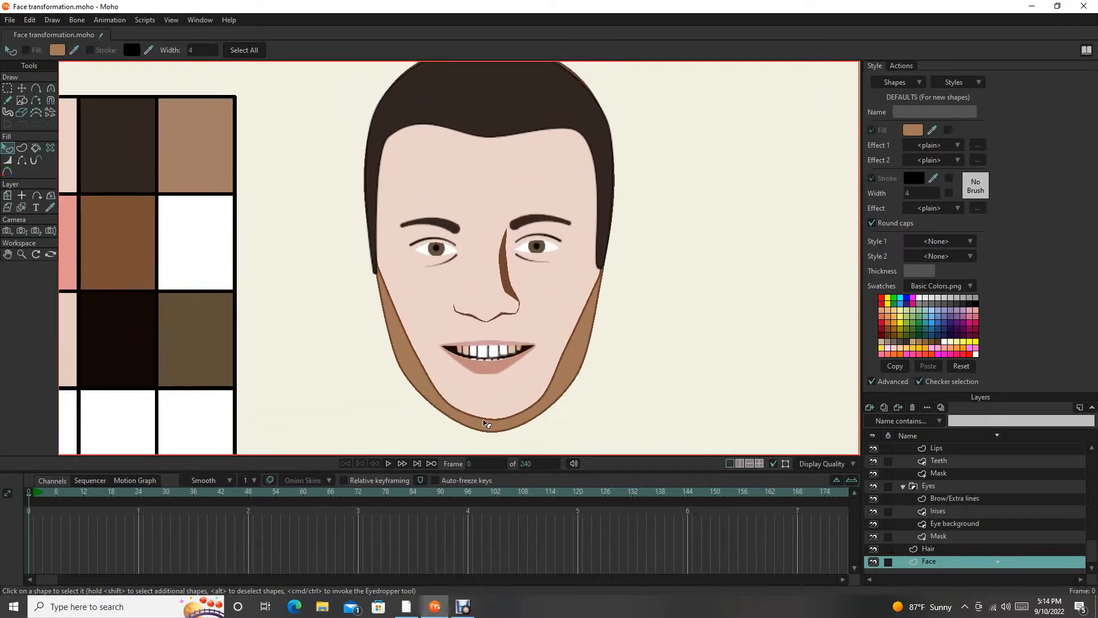
scroll(495, 309, "down", 3)
scroll(512, 345, "up", 3)
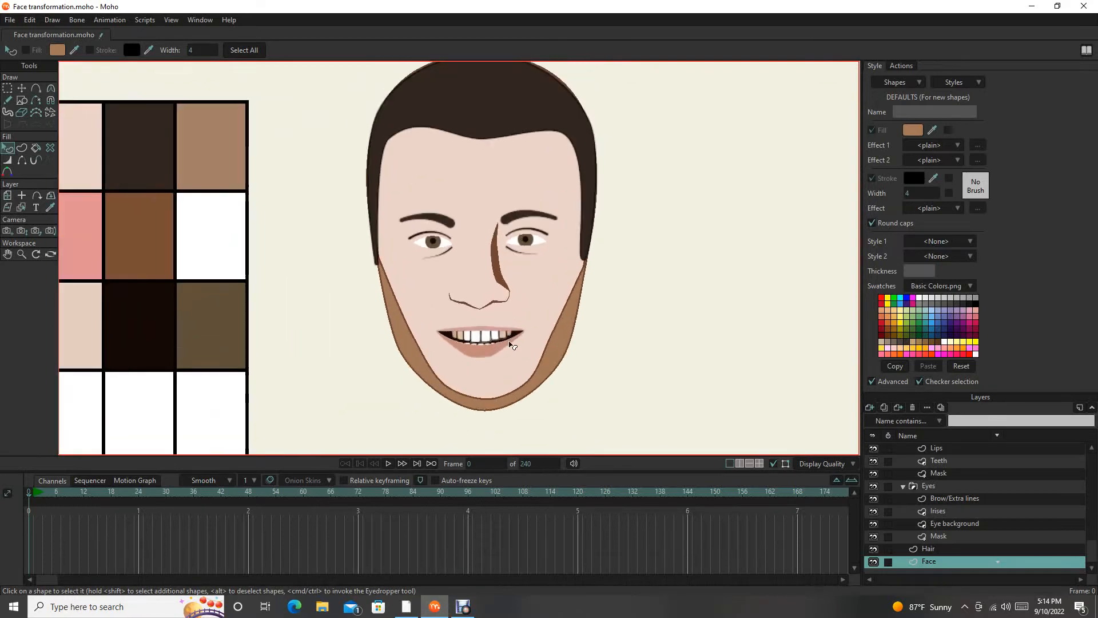
scroll(512, 345, "up", 3)
scroll(498, 368, "down", 3)
scroll(428, 382, "down", 2)
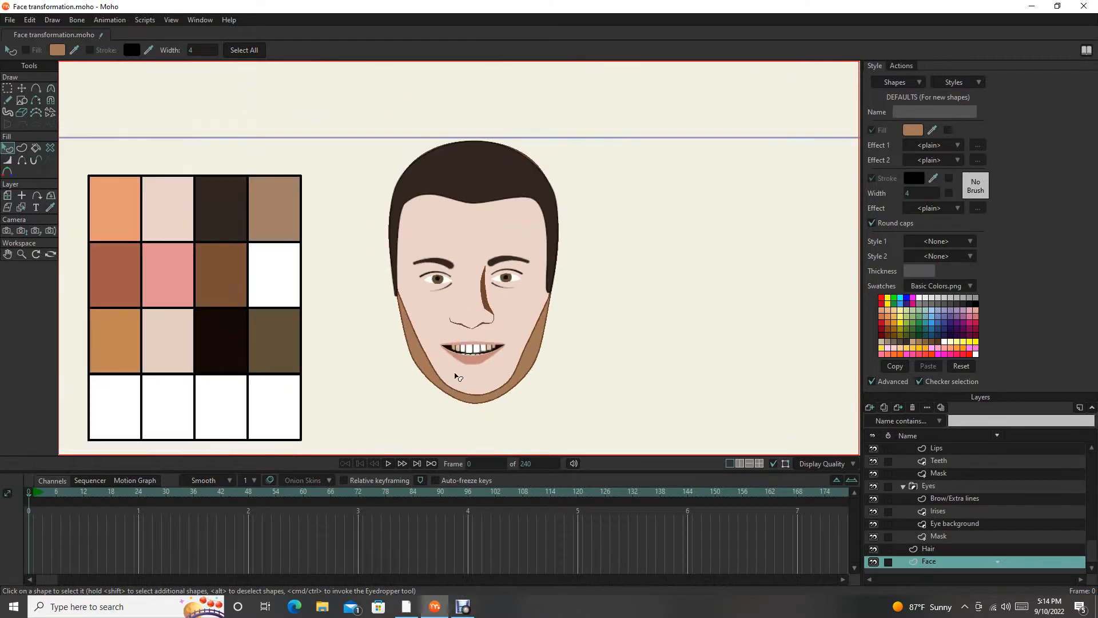
mouse_move(468, 609)
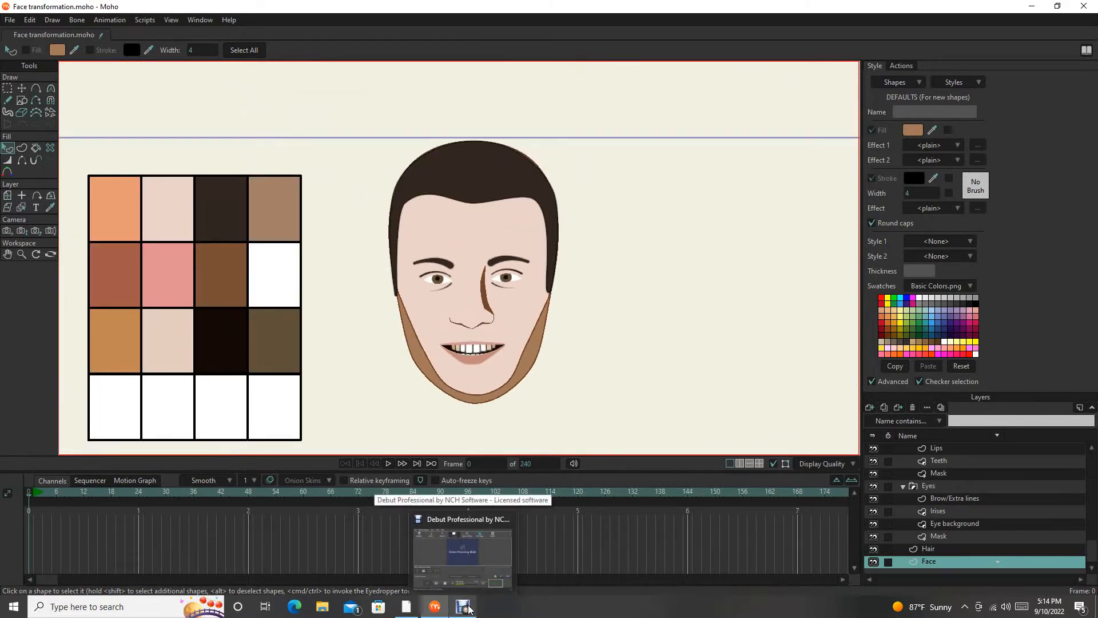
scroll(471, 372, "up", 4)
scroll(490, 313, "down", 2)
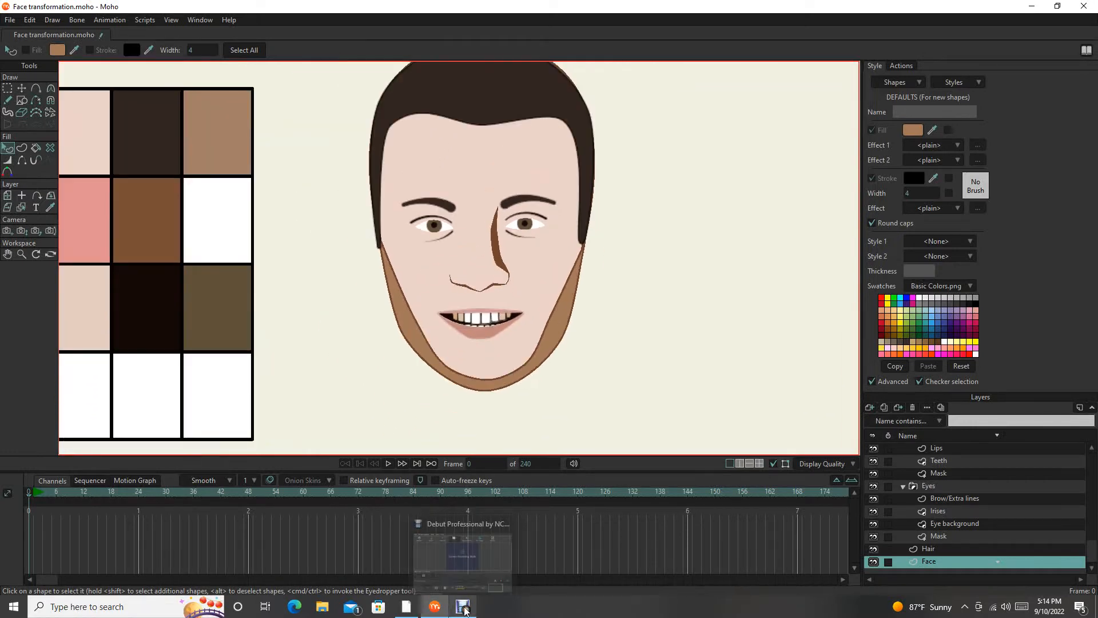
scroll(541, 417, "down", 3)
Select the brown-stroked shape S20 and inspect the lighter, outline-free jaw shading around the cheeks and chin.
left_click(540, 417)
scroll(540, 416, "up", 5)
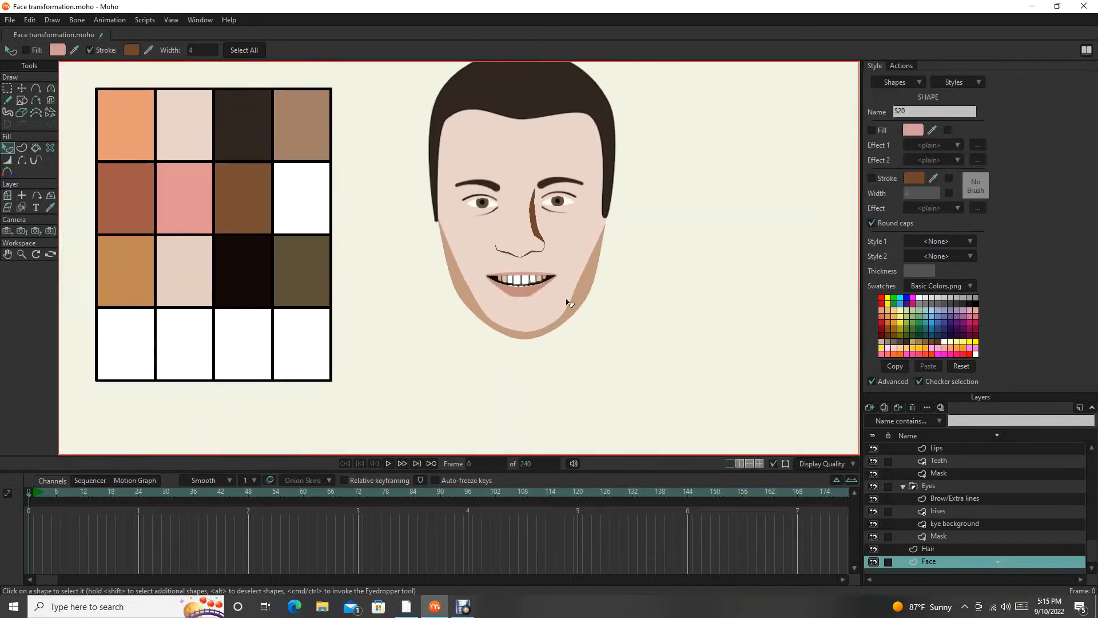
scroll(543, 340, "down", 1)
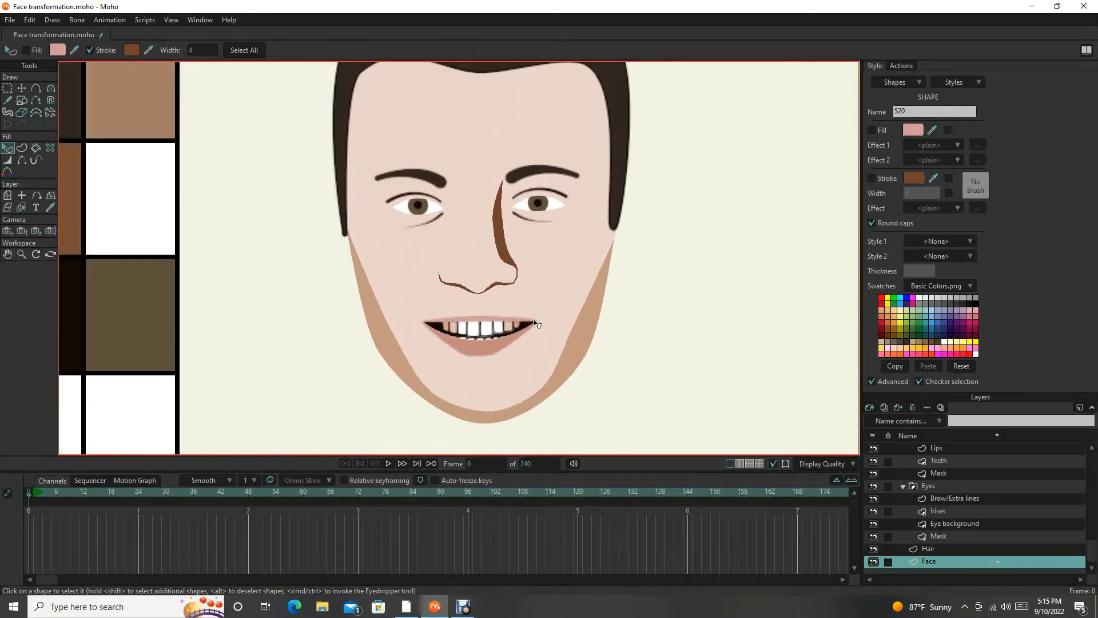
left_click_drag(604, 243, 584, 296)
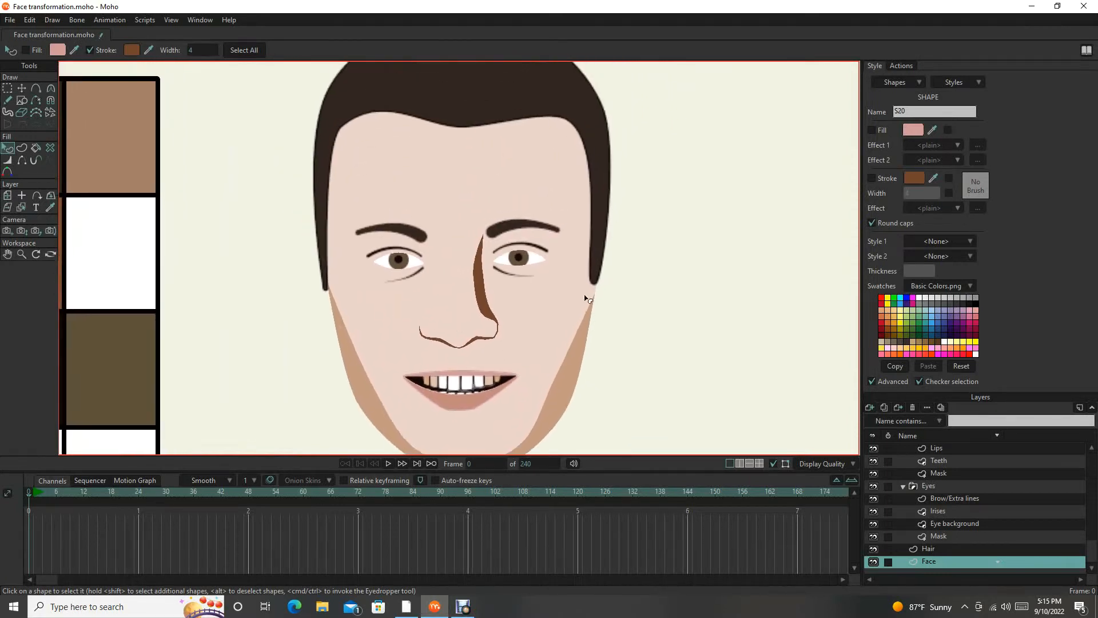
left_click_drag(368, 192, 373, 241)
left_click_drag(510, 338, 512, 270)
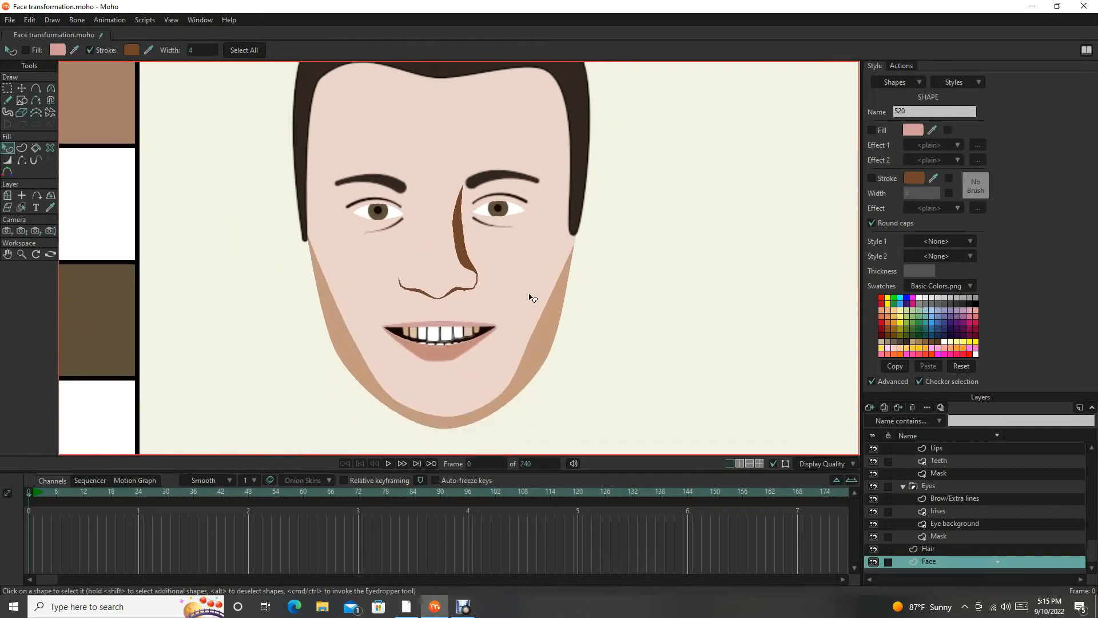
Select the skin-coloured face shape, check how it meets the jaw shading, and clear the selection.
left_click(538, 264)
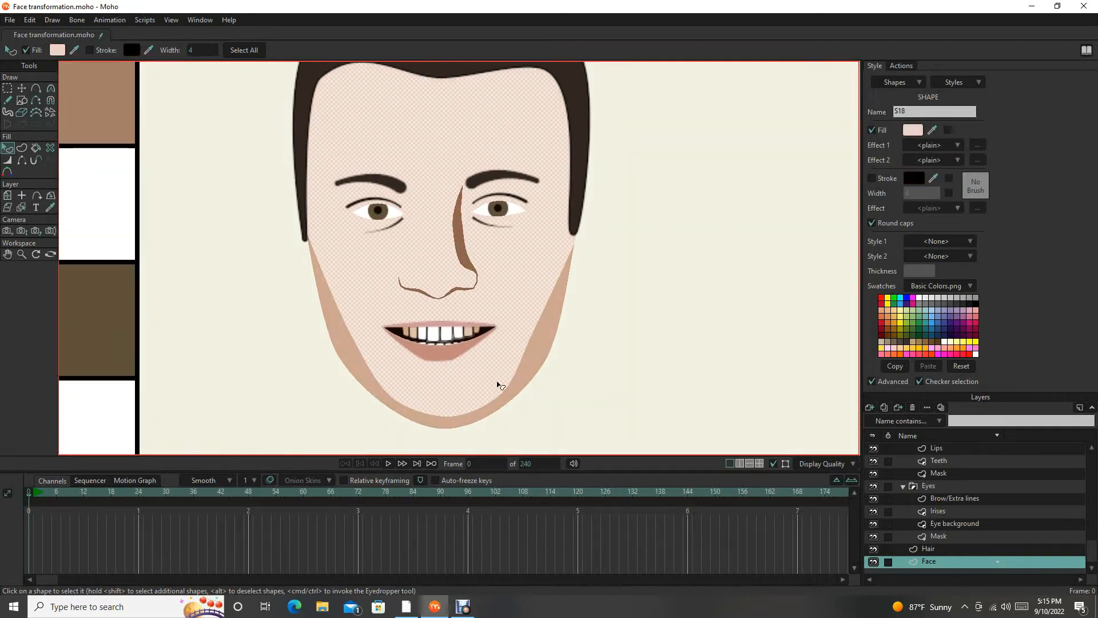
scroll(378, 297, "down", 4)
scroll(405, 309, "up", 6)
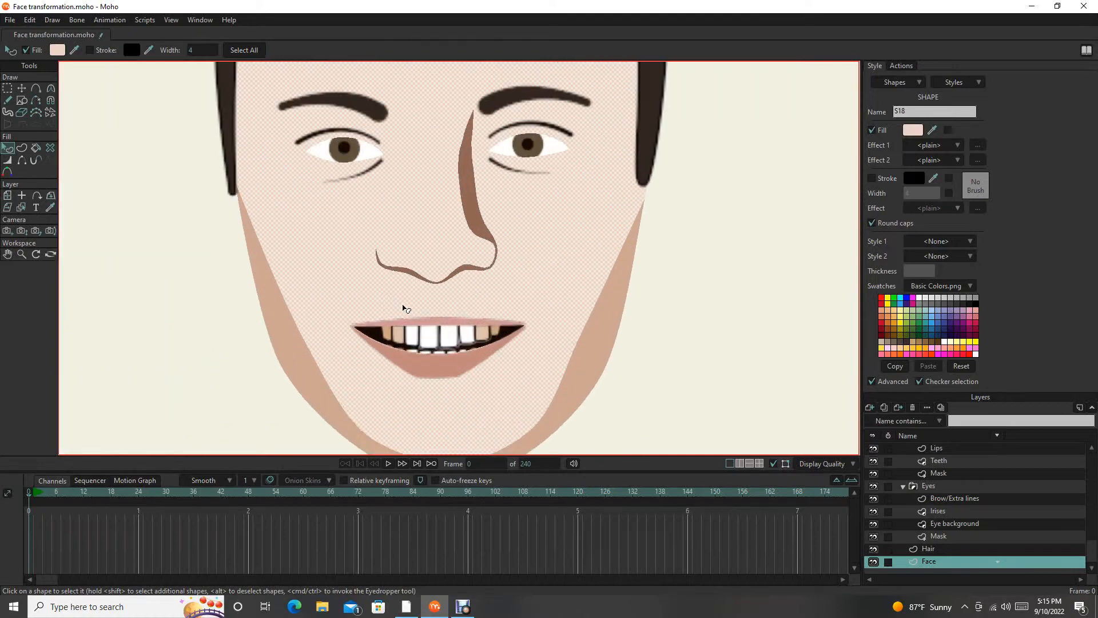
left_click_drag(403, 307, 420, 226)
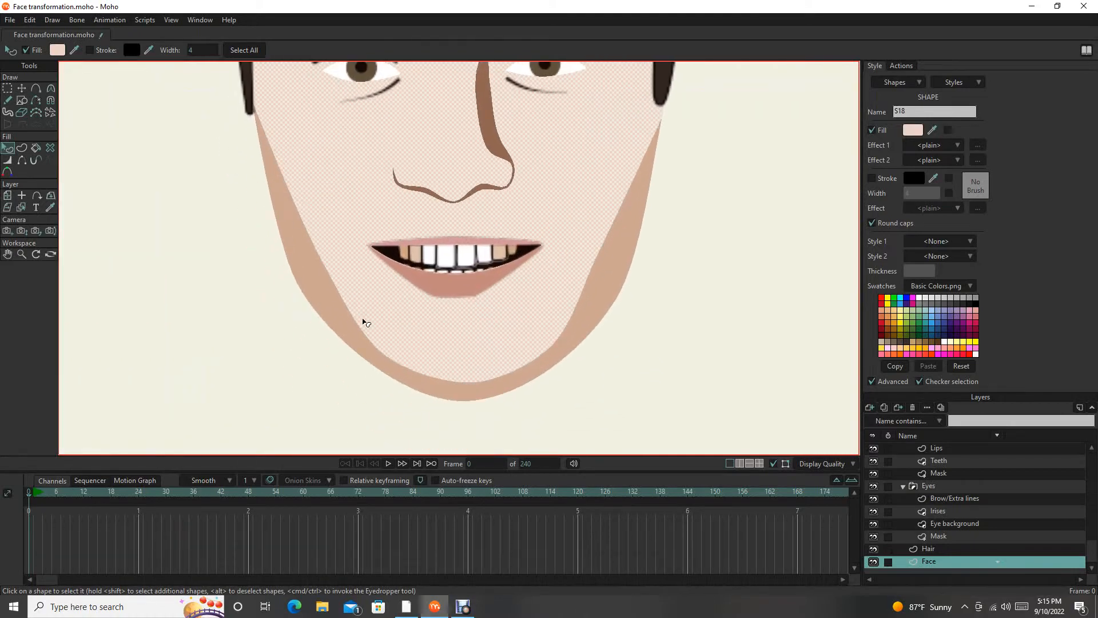
scroll(595, 229, "down", 5)
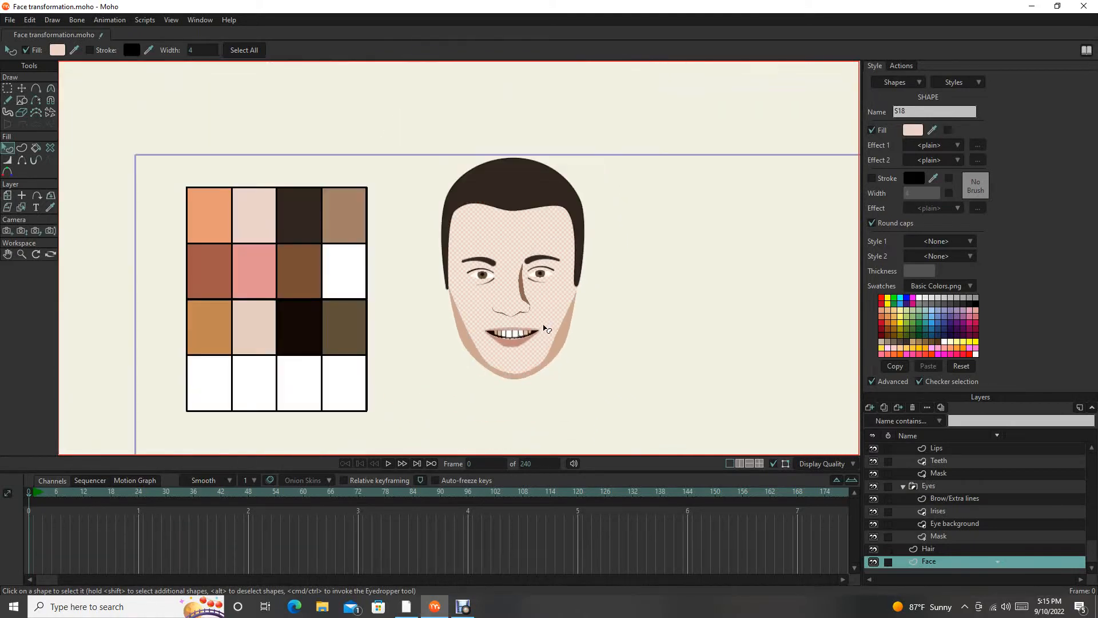
scroll(546, 329, "up", 3)
scroll(473, 360, "up", 3)
scroll(630, 326, "down", 3)
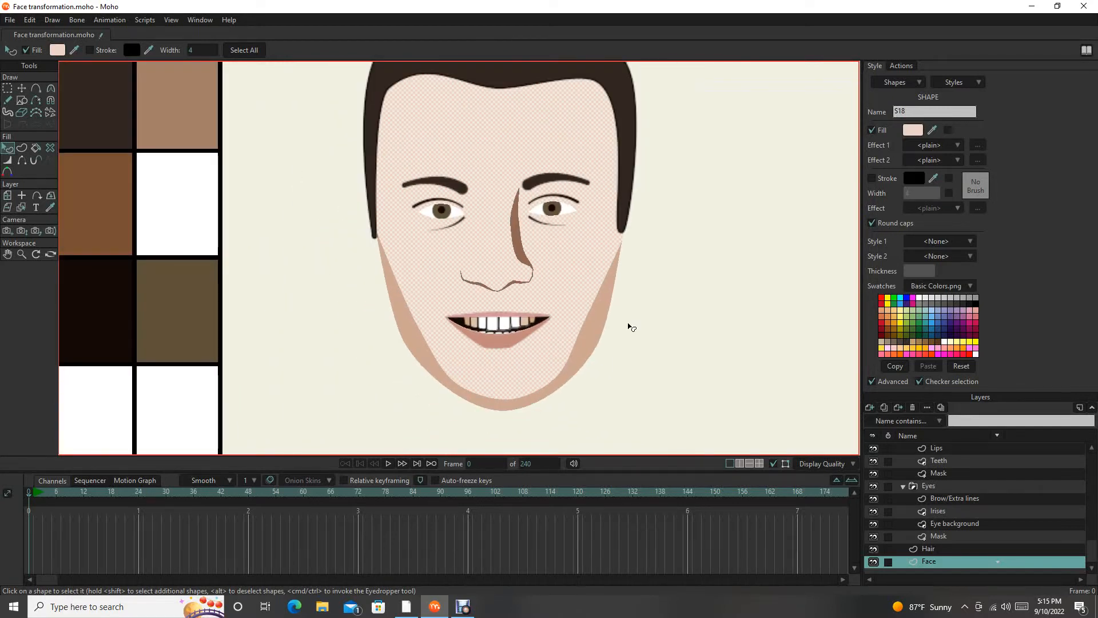
left_click(652, 321)
scroll(637, 306, "down", 3)
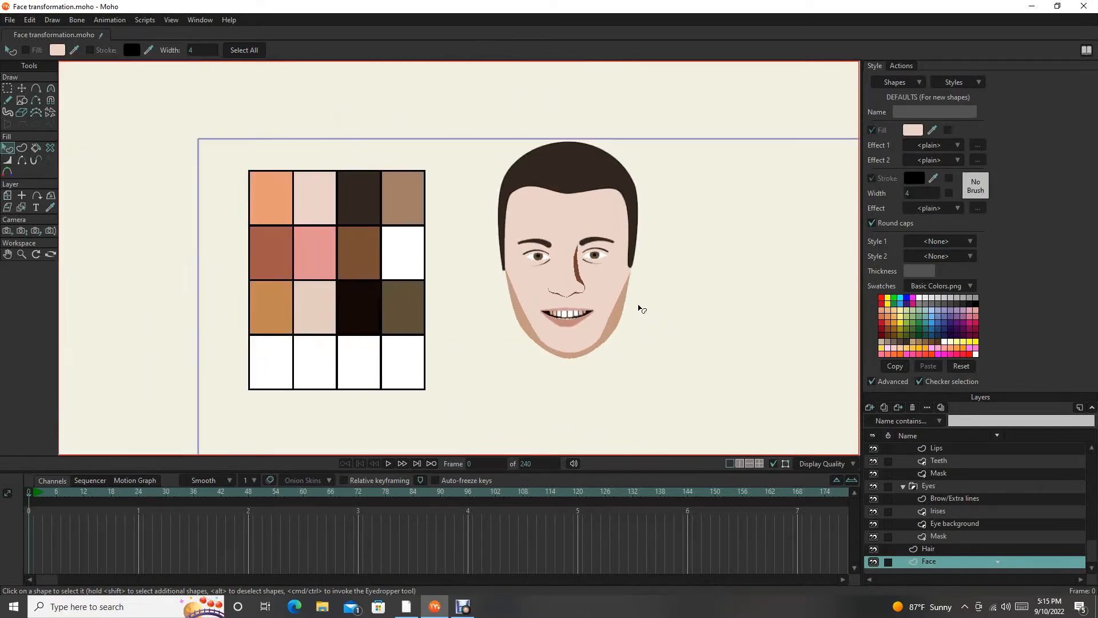
scroll(637, 306, "up", 4)
scroll(569, 338, "up", 3)
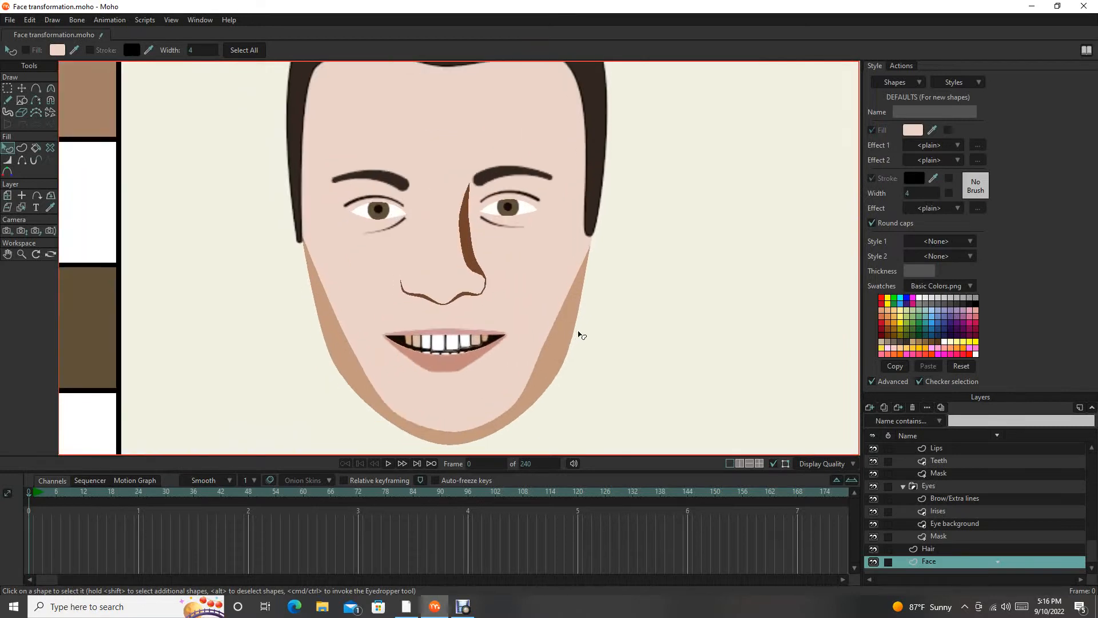
scroll(445, 346, "down", 3)
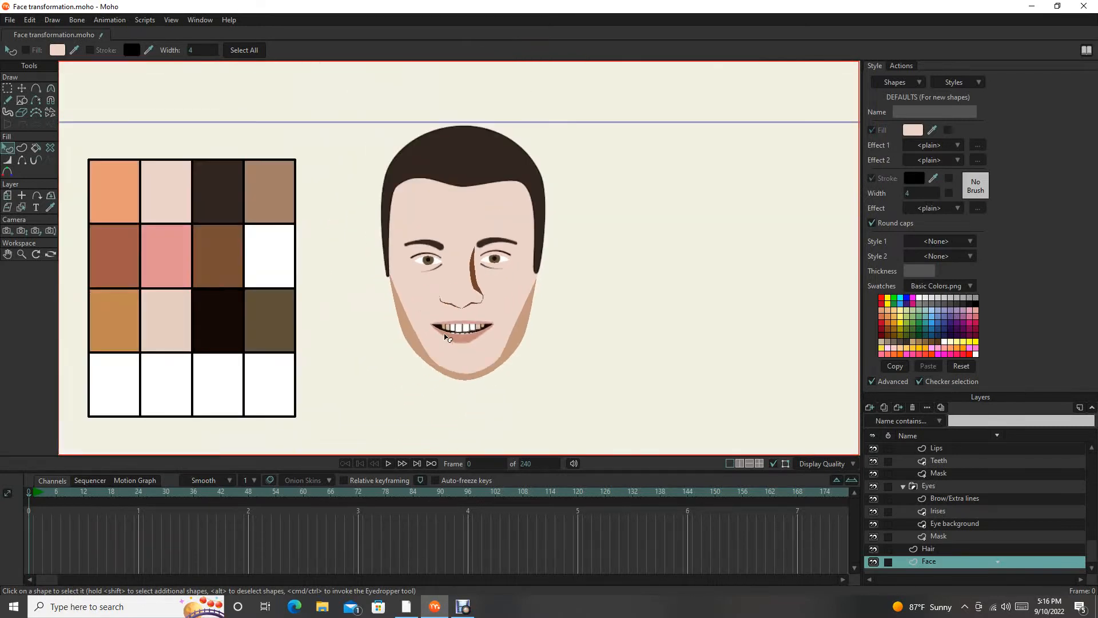
scroll(447, 337, "up", 3)
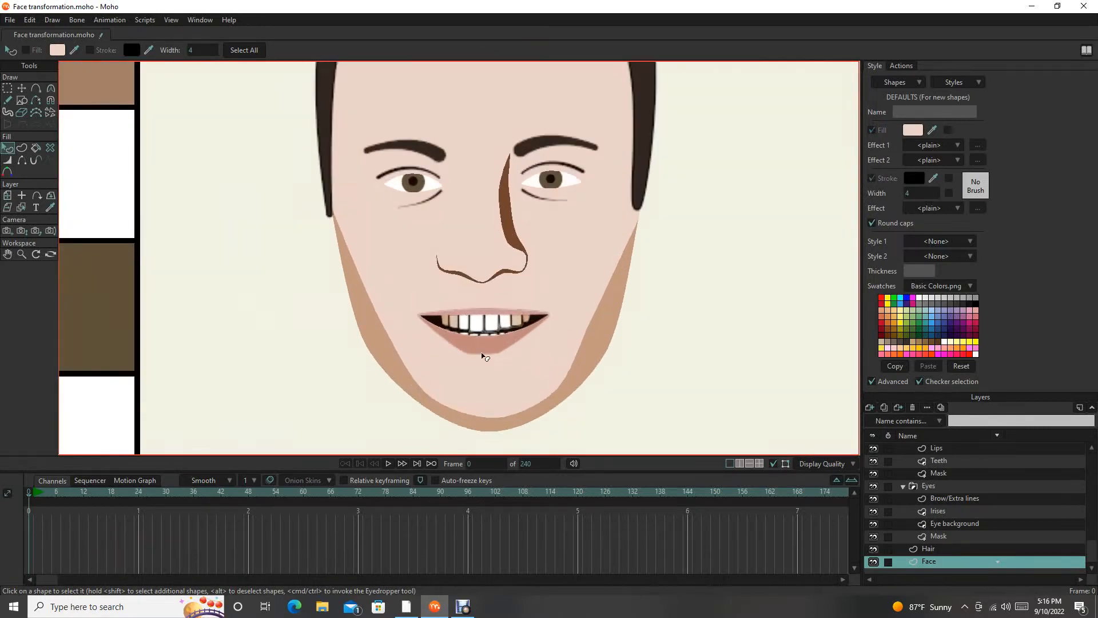
Move the inner curve's chin points down and outward onto the jawline so the shading tapers away under the chin.
key("t")
scroll(424, 399, "up", 2)
left_click_drag(428, 400, 433, 405)
left_click_drag(502, 422, 502, 434)
left_click_drag(577, 390, 579, 399)
scroll(543, 366, "down", 2)
left_click_drag(442, 370, 440, 372)
left_click_drag(570, 364, 571, 366)
scroll(481, 401, "down", 3)
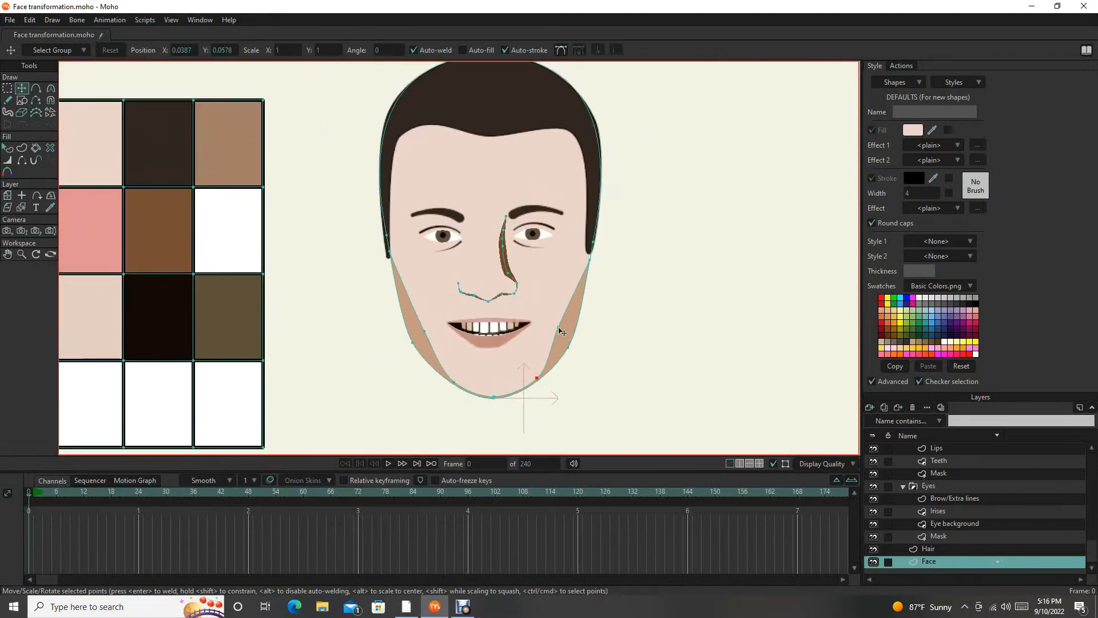
Raise the inner curve's cheek points slightly on both sides of the face to reshape the jaw shading.
key("c")
key("t")
scroll(434, 342, "up", 2)
left_click_drag(421, 326, 421, 315)
left_click_drag(613, 321, 616, 304)
scroll(710, 329, "down", 6)
key("q")
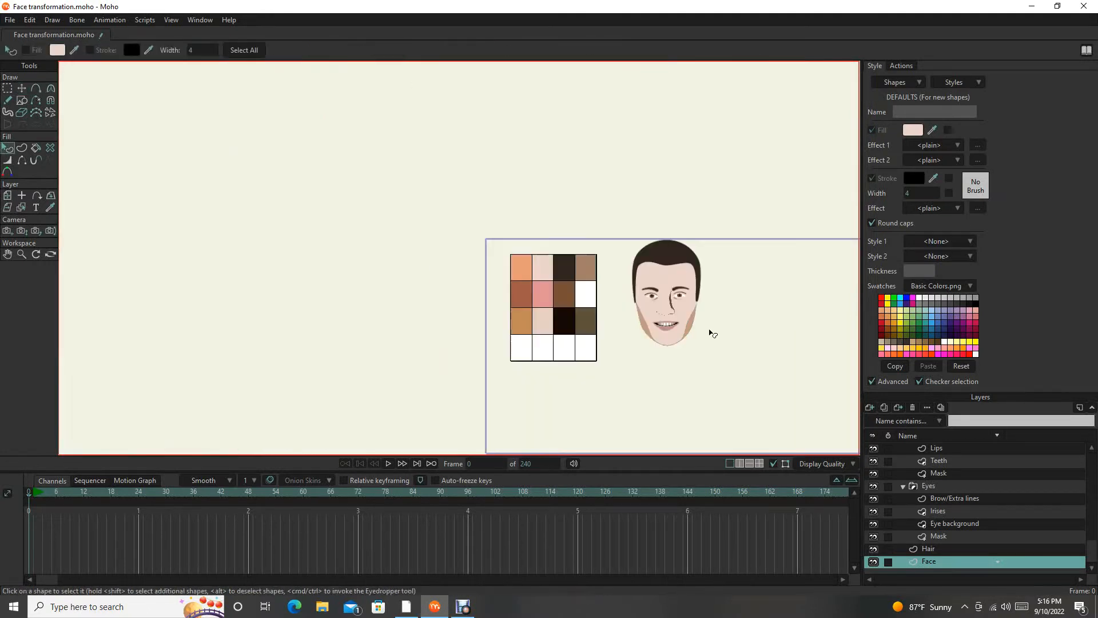
Save the face project file.
scroll(748, 302, "up", 3)
left_click(10, 19)
left_click(26, 113)
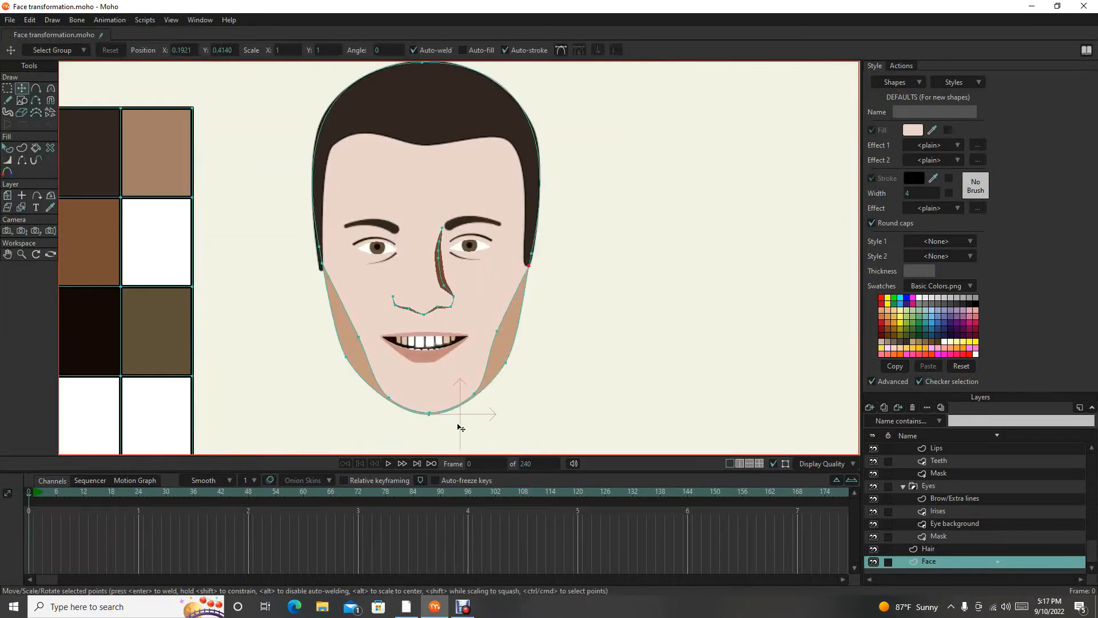
Examine the vector teeth and lips up close and within the whole face.
scroll(461, 427, "up", 4)
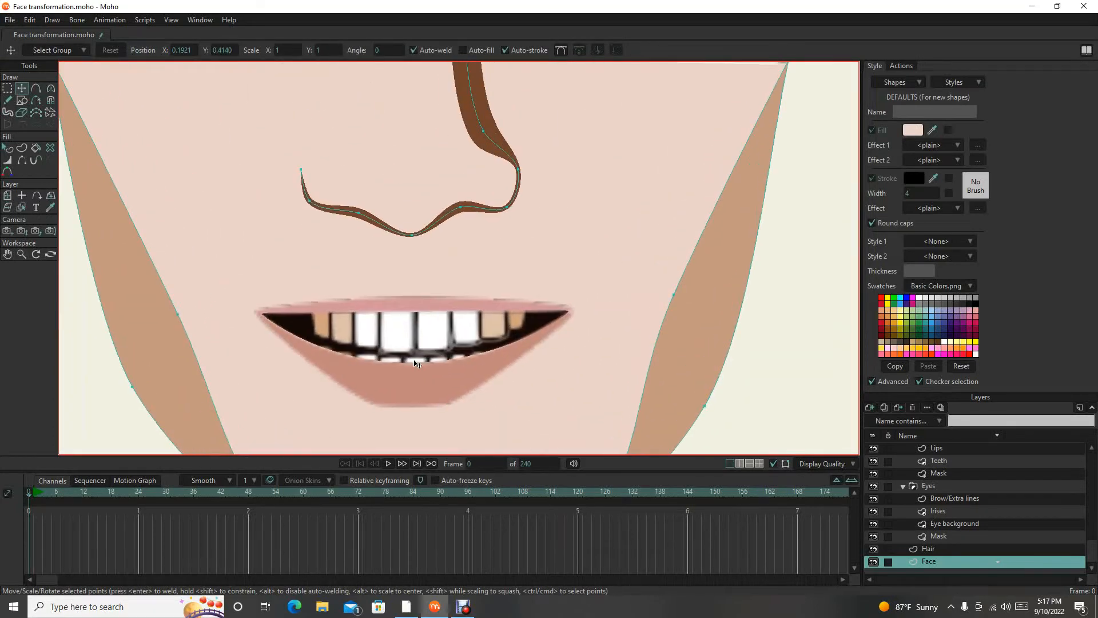
scroll(417, 364, "down", 3)
scroll(481, 325, "up", 5)
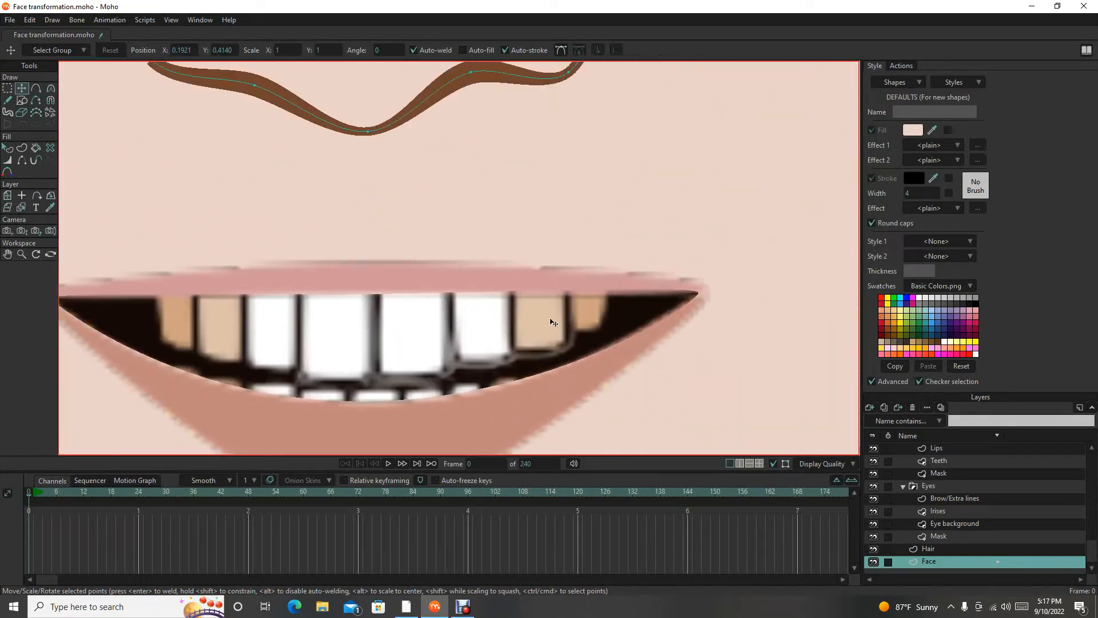
scroll(271, 327, "down", 5)
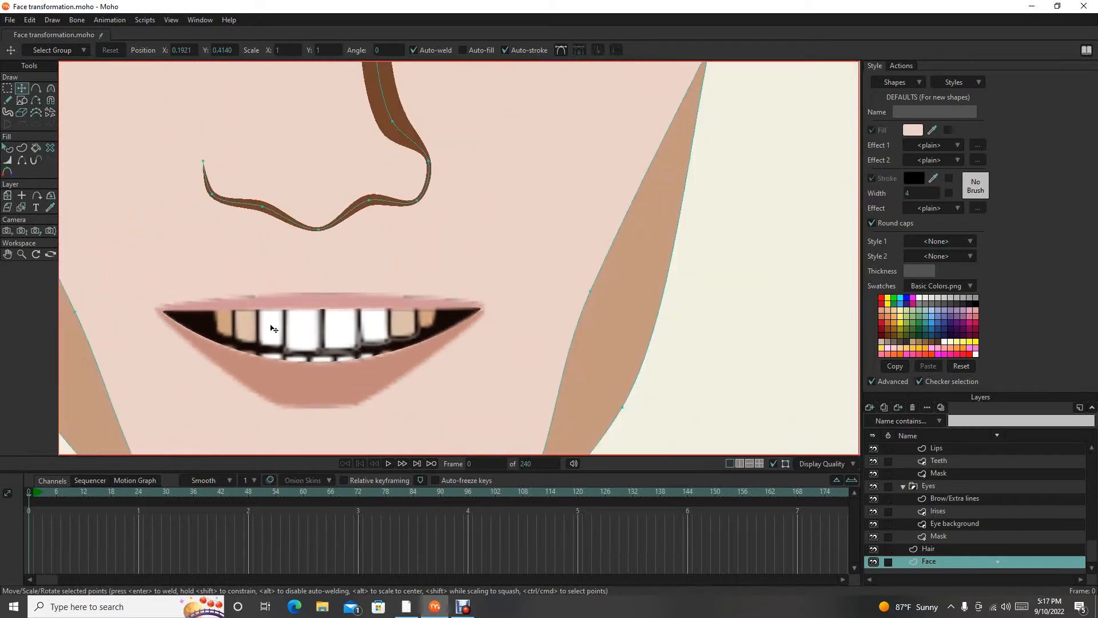
scroll(275, 332, "down", 2)
scroll(386, 342, "up", 4)
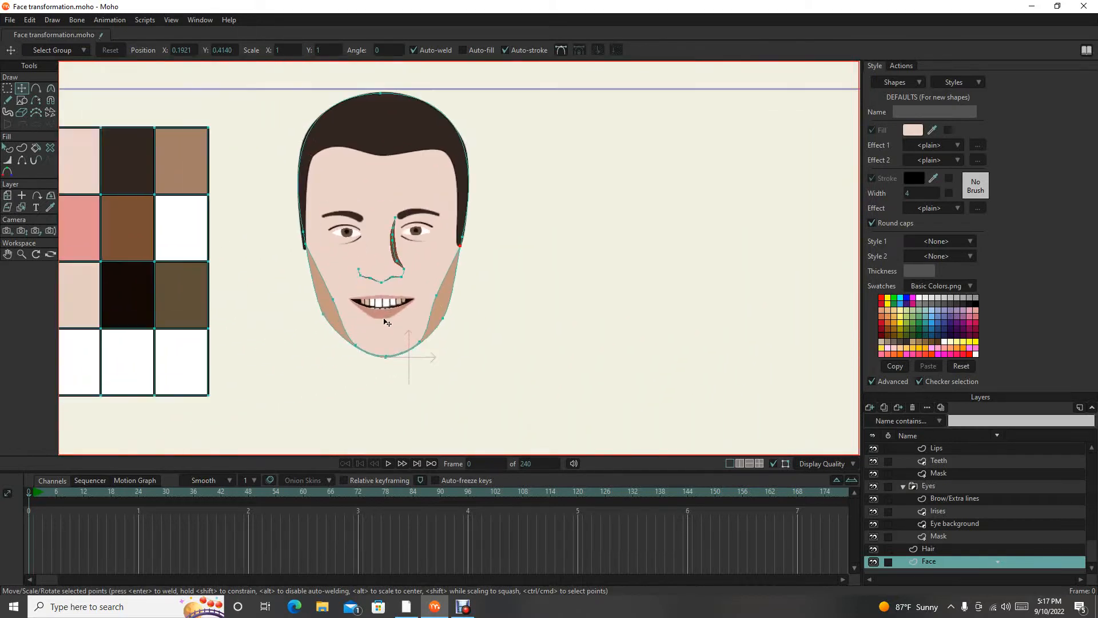
Show the tracing image and compare the photo's mouth, nose and jaw with the traced shapes.
left_click(181, 20)
left_click(191, 224)
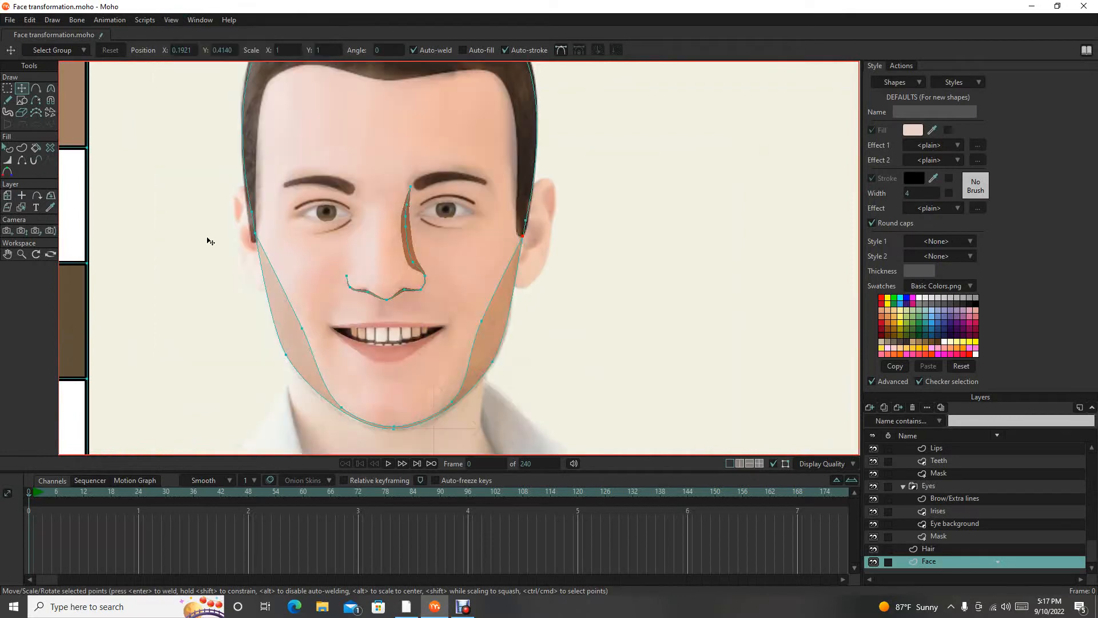
scroll(422, 355, "up", 2)
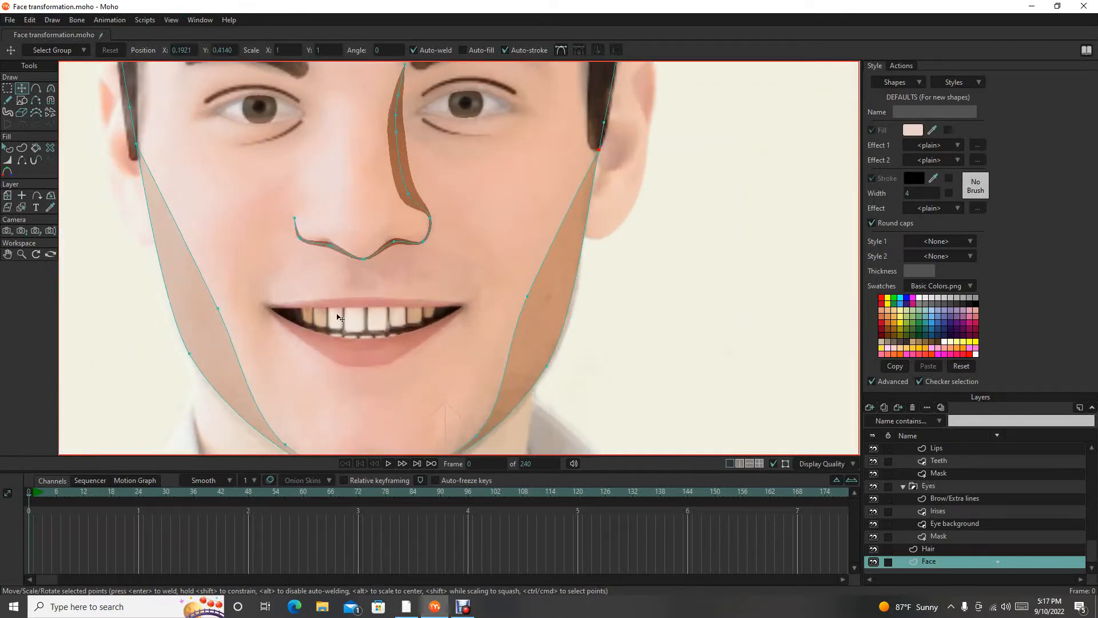
scroll(506, 307, "down", 2)
scroll(421, 309, "up", 1)
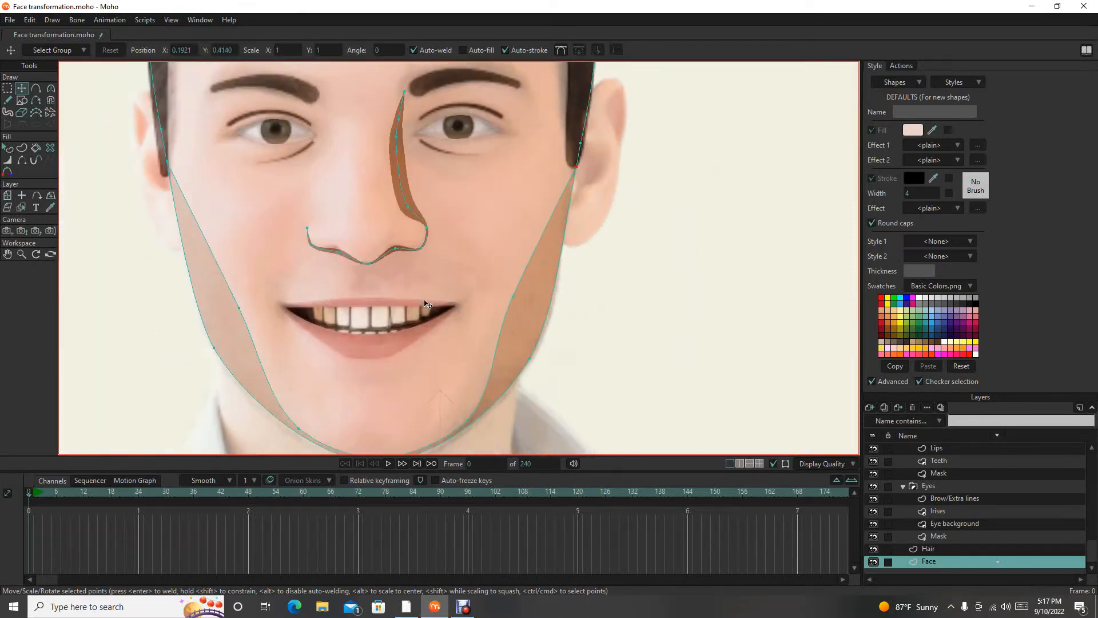
scroll(435, 313, "down", 2)
left_click_drag(444, 315, 456, 323)
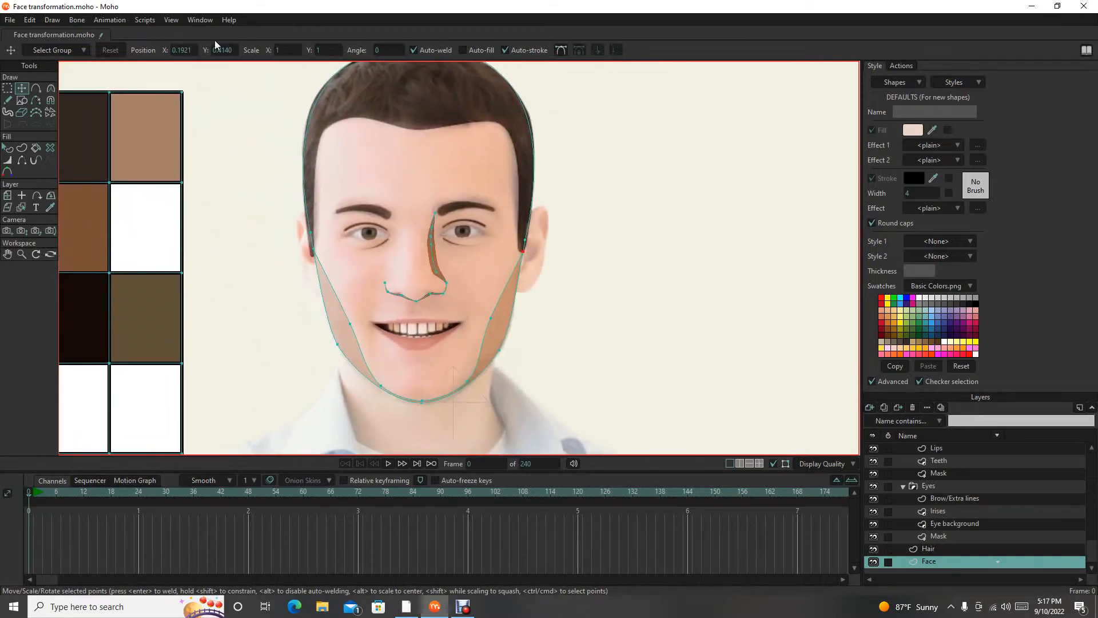
Hide the tracing image and review the vector face with its tapered jaw shading.
left_click(174, 19)
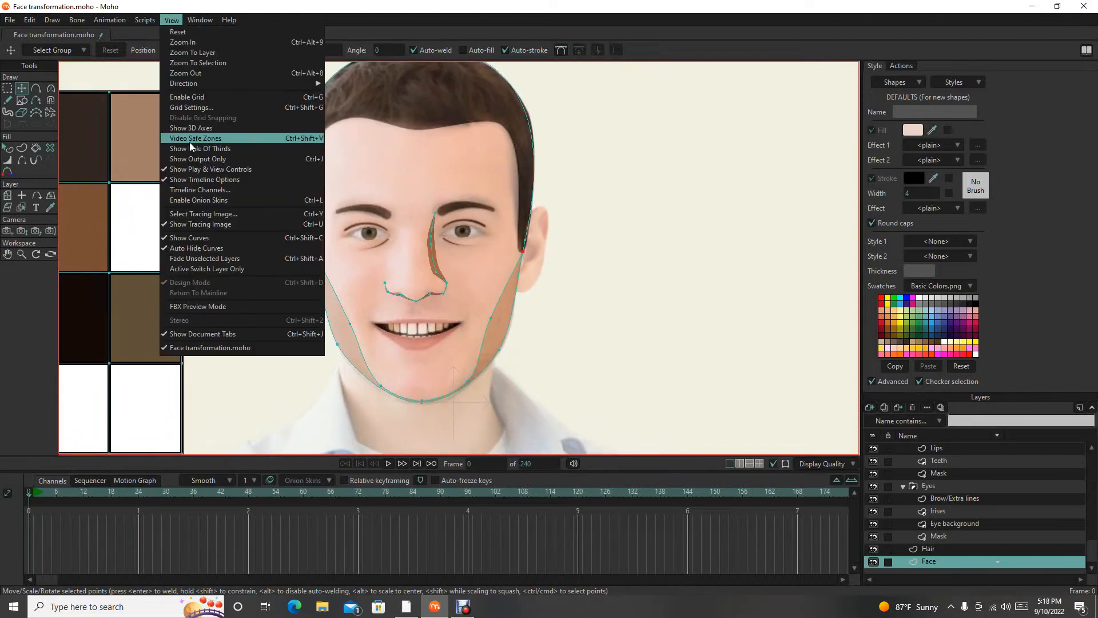
left_click(196, 227)
scroll(439, 318, "down", 2)
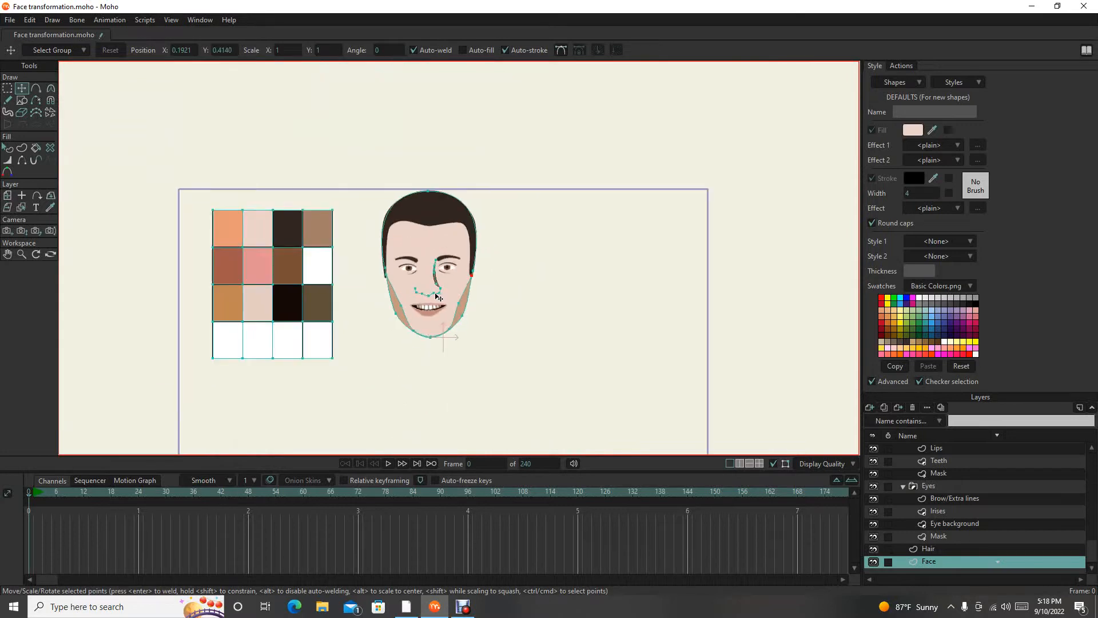
scroll(438, 318, "up", 3)
scroll(438, 318, "down", 2)
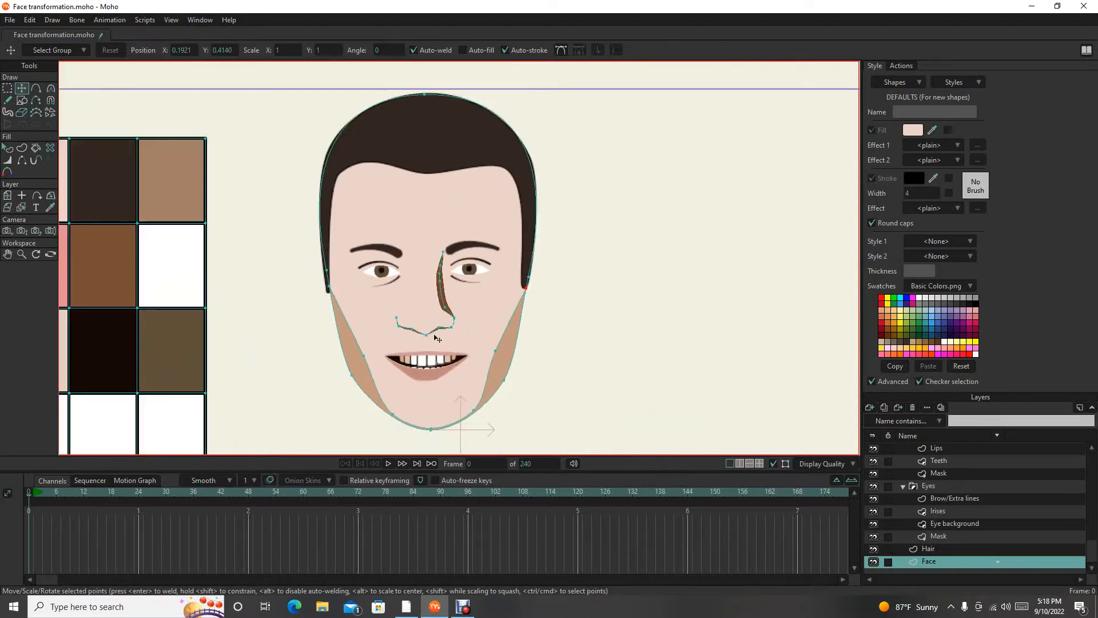
scroll(439, 319, "up", 3)
left_click_drag(439, 334, 437, 244)
scroll(443, 237, "down", 4)
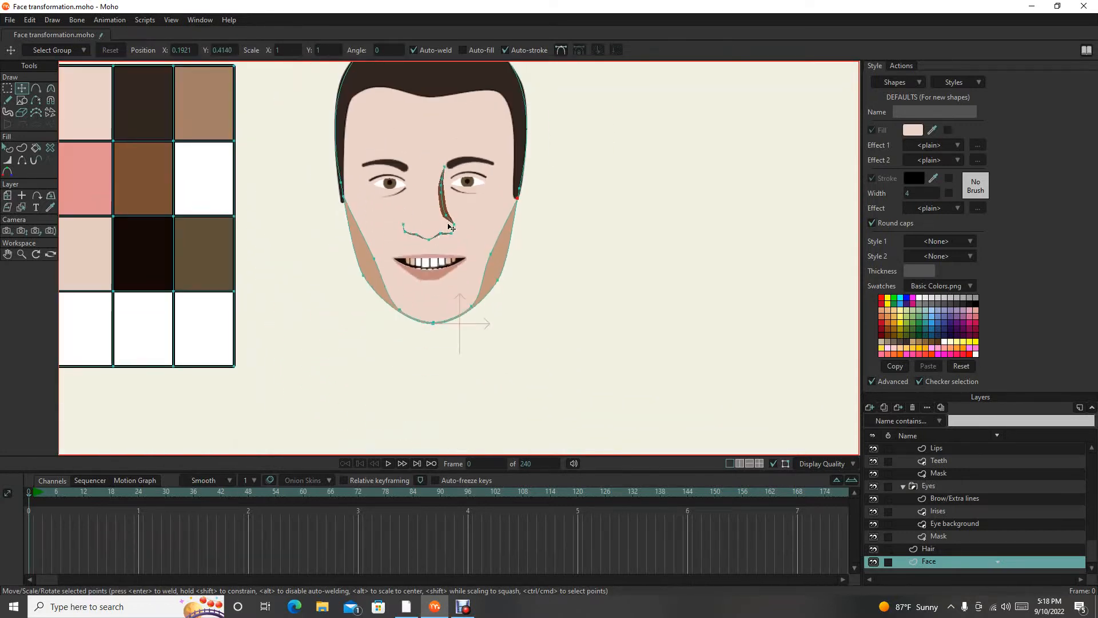
Show the tracing image and compare the traced hair, nose, mouth and jaw shading with the photo.
scroll(445, 266, "up", 2)
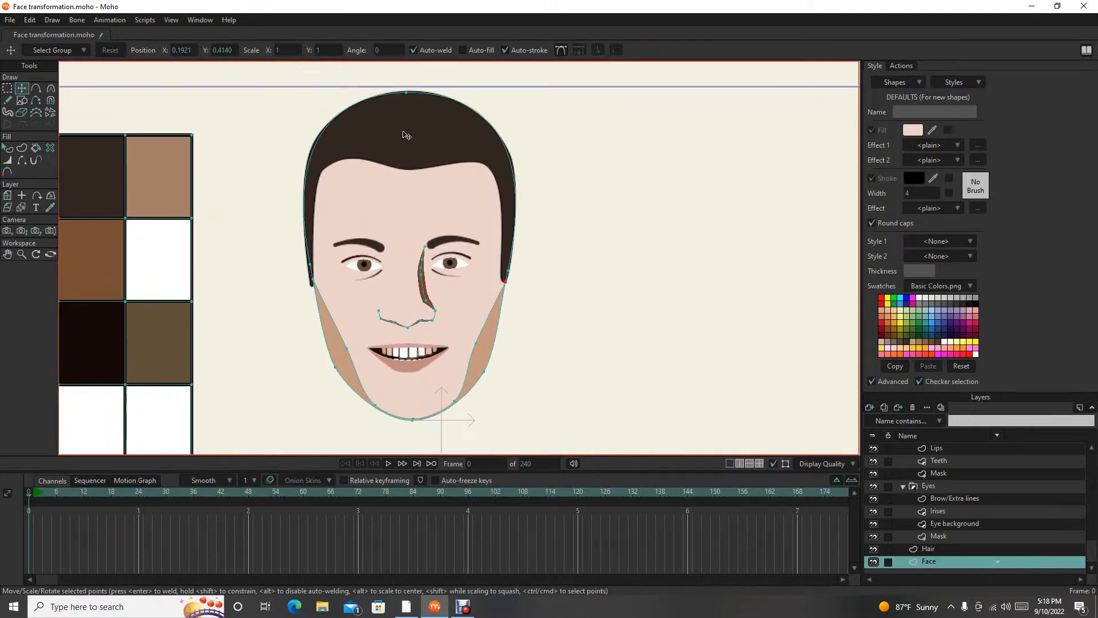
scroll(421, 284, "up", 2)
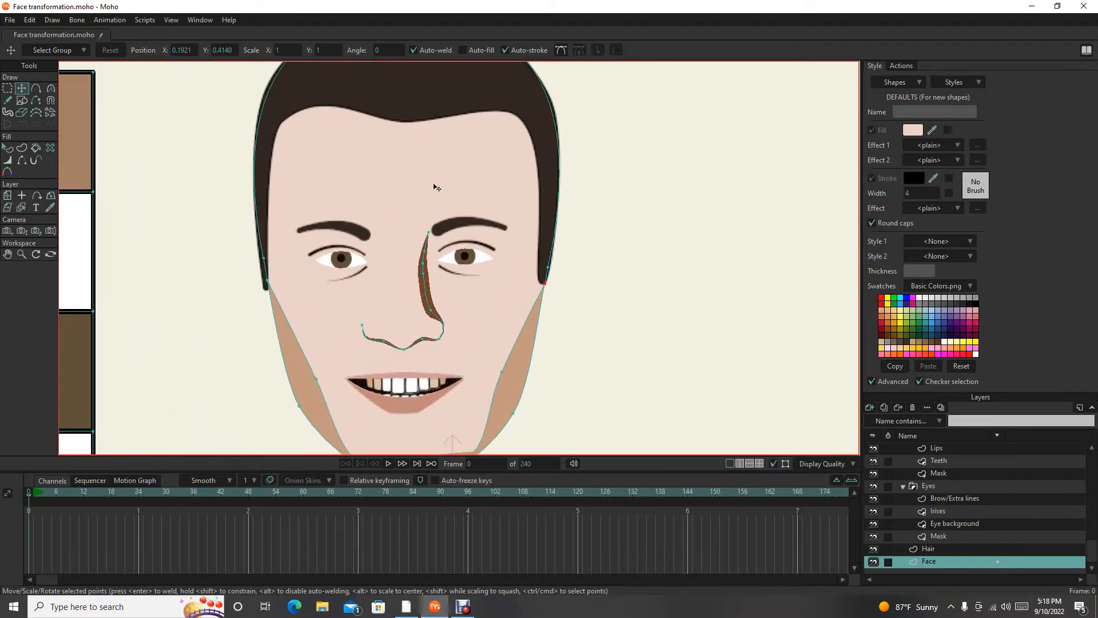
scroll(395, 407, "down", 3)
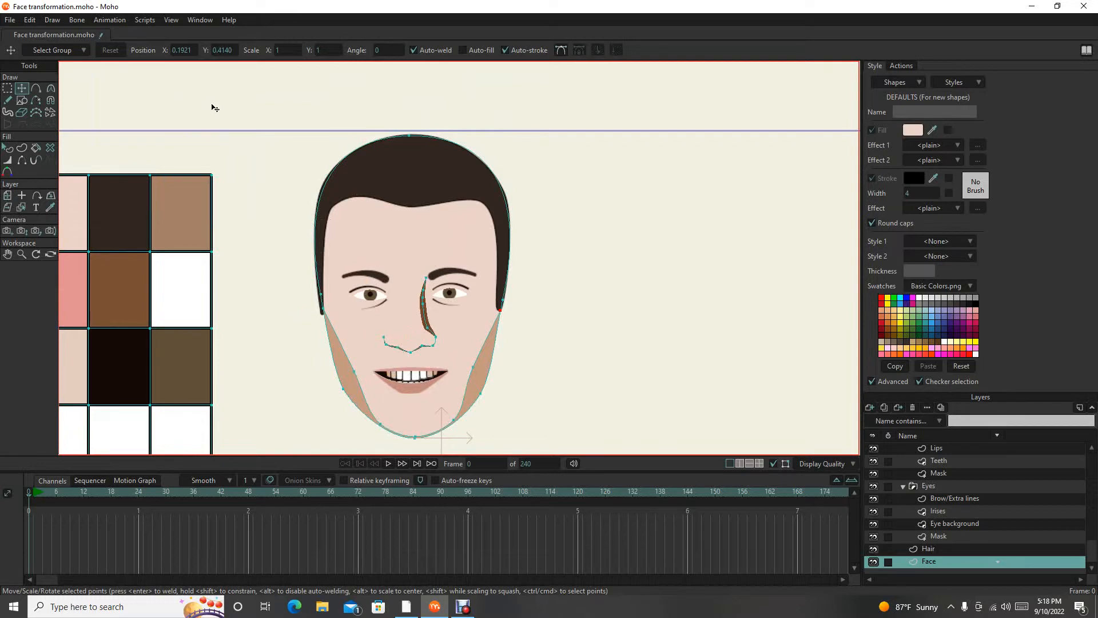
left_click(173, 20)
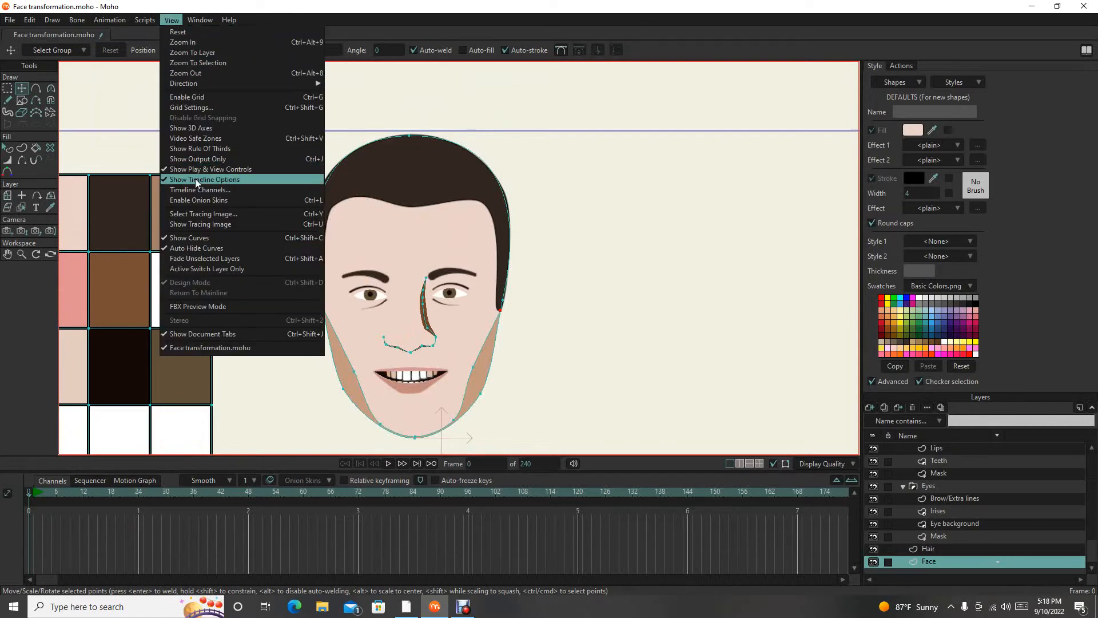
left_click(195, 225)
left_click_drag(423, 307, 487, 262)
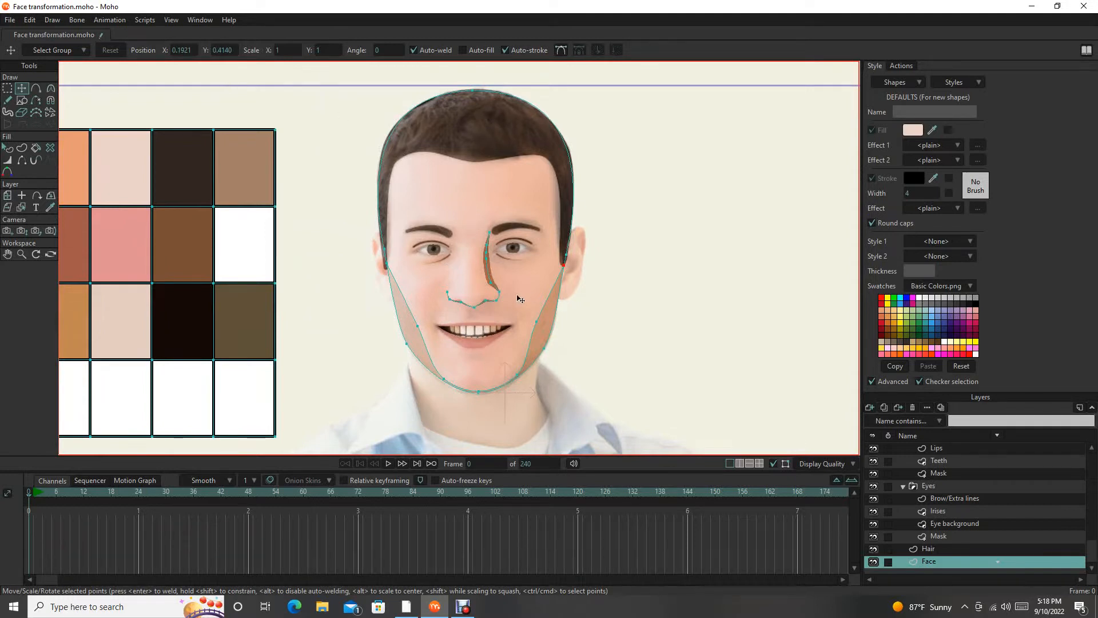
scroll(504, 350, "up", 3)
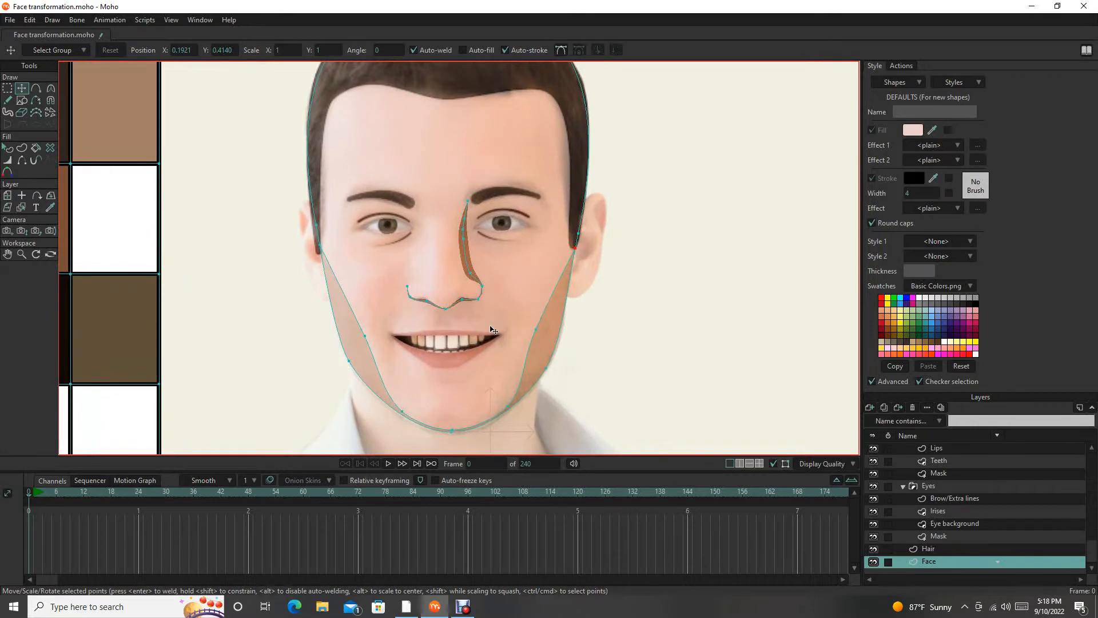
scroll(490, 329, "down", 2)
scroll(505, 313, "up", 4)
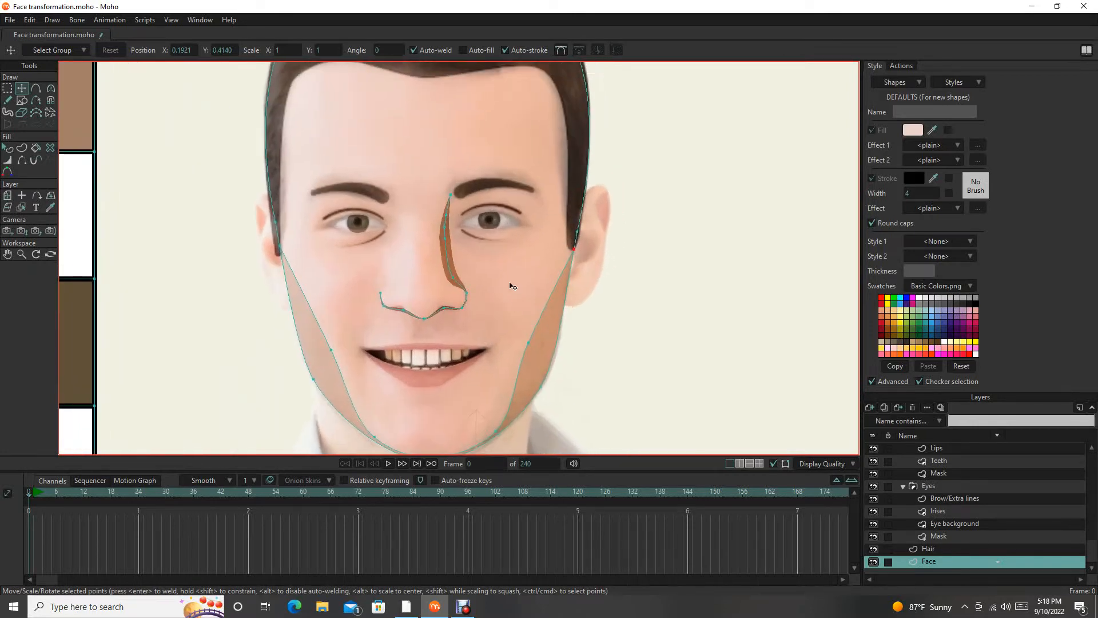
scroll(512, 286, "down", 2)
scroll(502, 316, "up", 3)
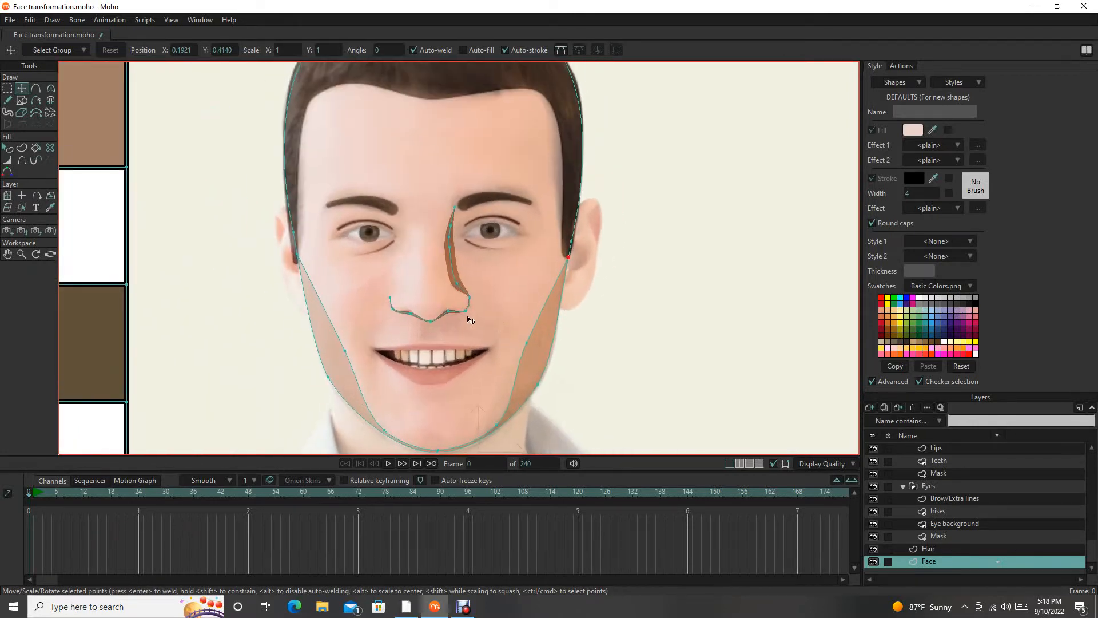
scroll(509, 291, "down", 3)
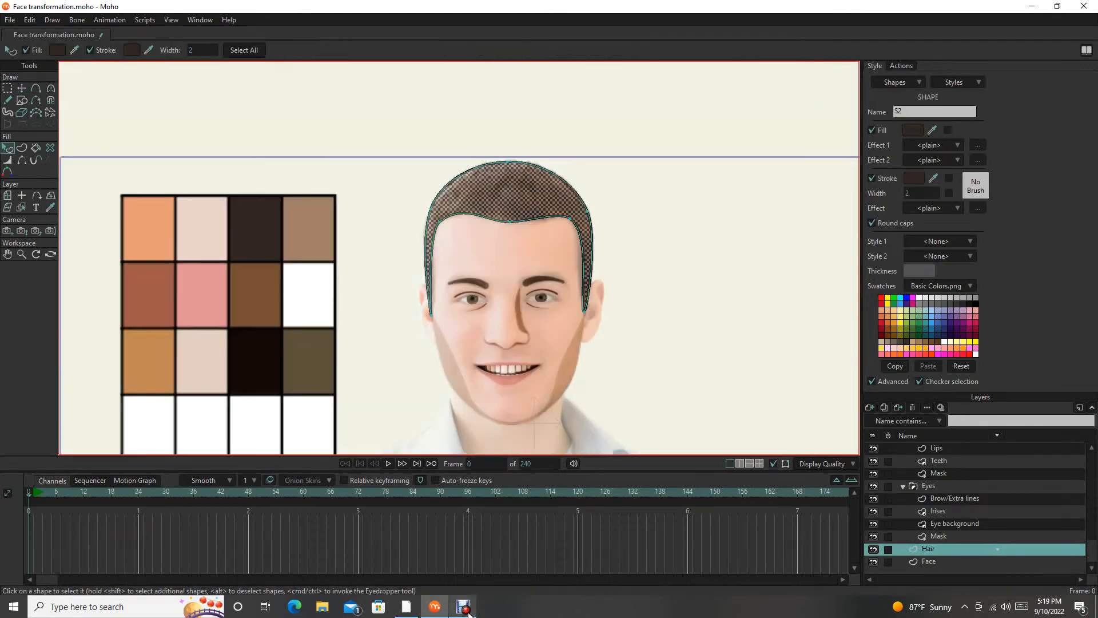
Fill the hair shape on the Hair layer with the light brown sampled from the colour palette's top row.
scroll(521, 266, "up", 3)
left_click_drag(522, 266, 544, 282)
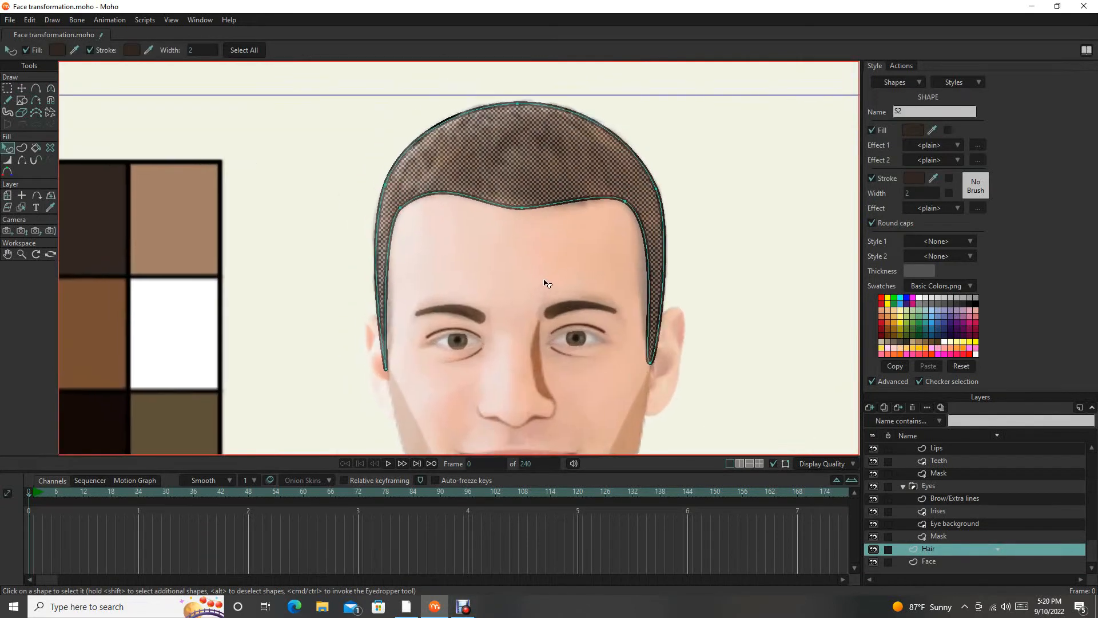
scroll(544, 282, "down", 2)
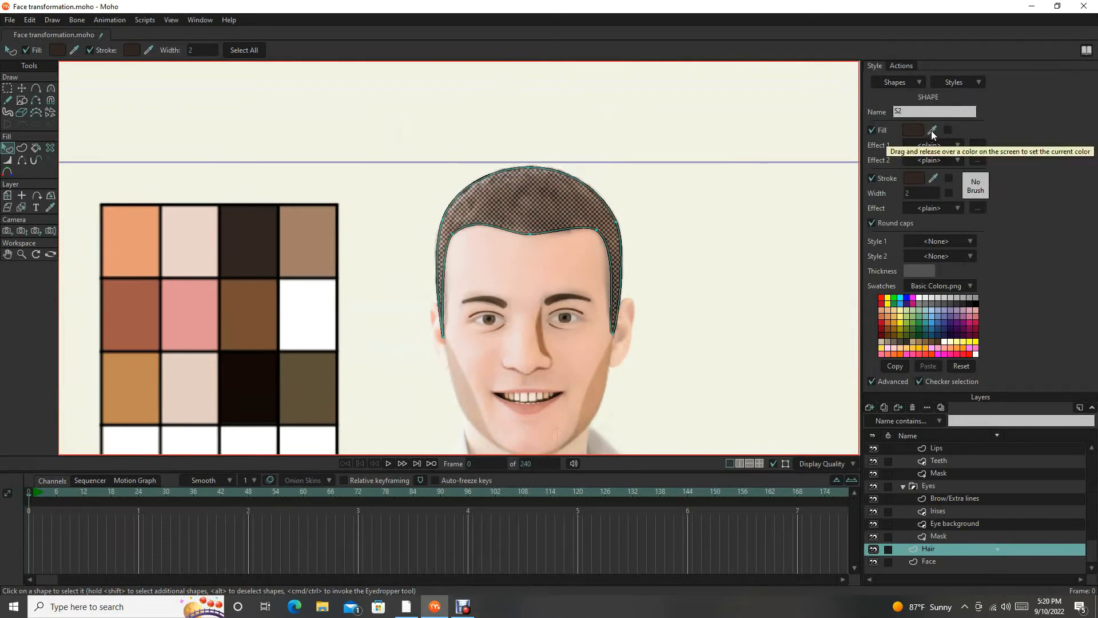
left_click_drag(932, 131, 315, 231)
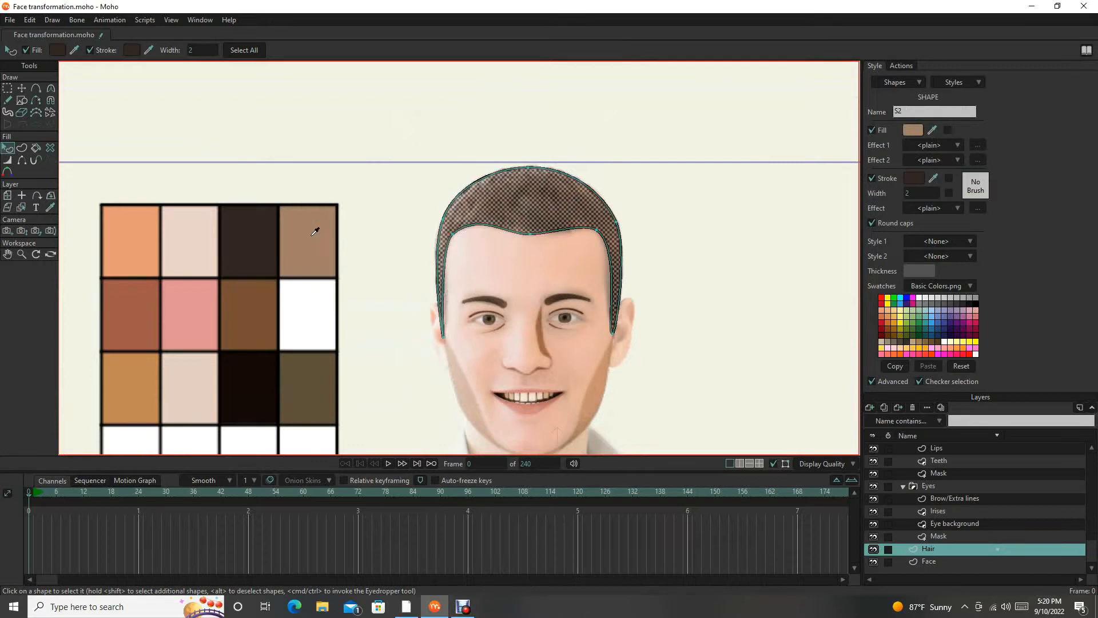
left_click(778, 240)
scroll(699, 242, "down", 2)
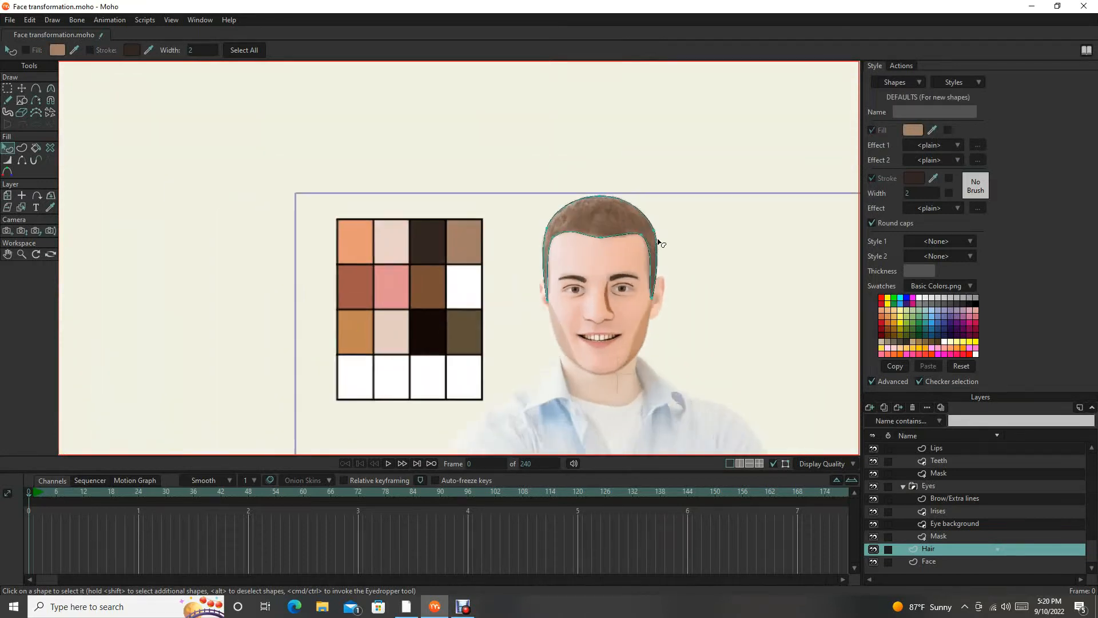
Draw curved strand lines within the hair from near the crown down to the hairline using Add Point.
scroll(659, 243, "up", 3)
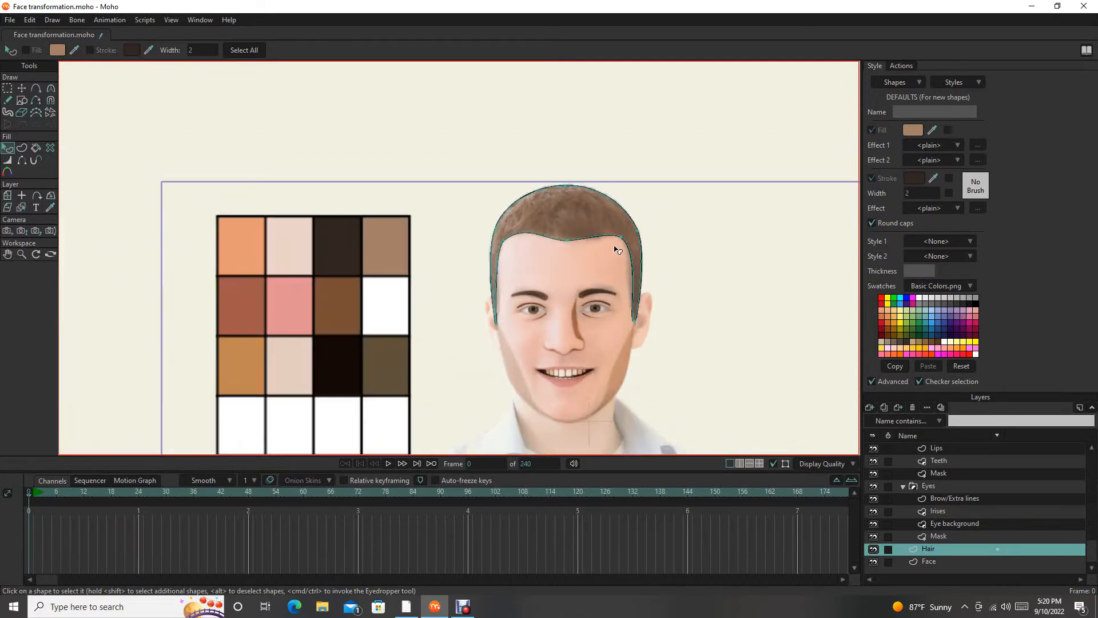
scroll(614, 247, "down", 2)
scroll(567, 257, "up", 1)
scroll(569, 260, "up", 2)
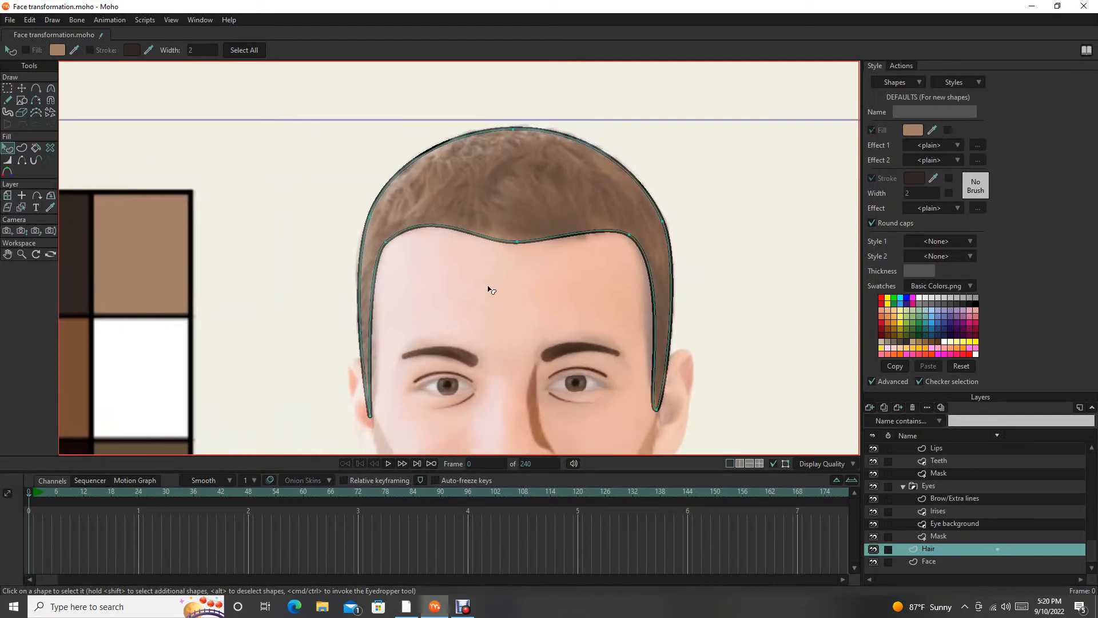
left_click(37, 89)
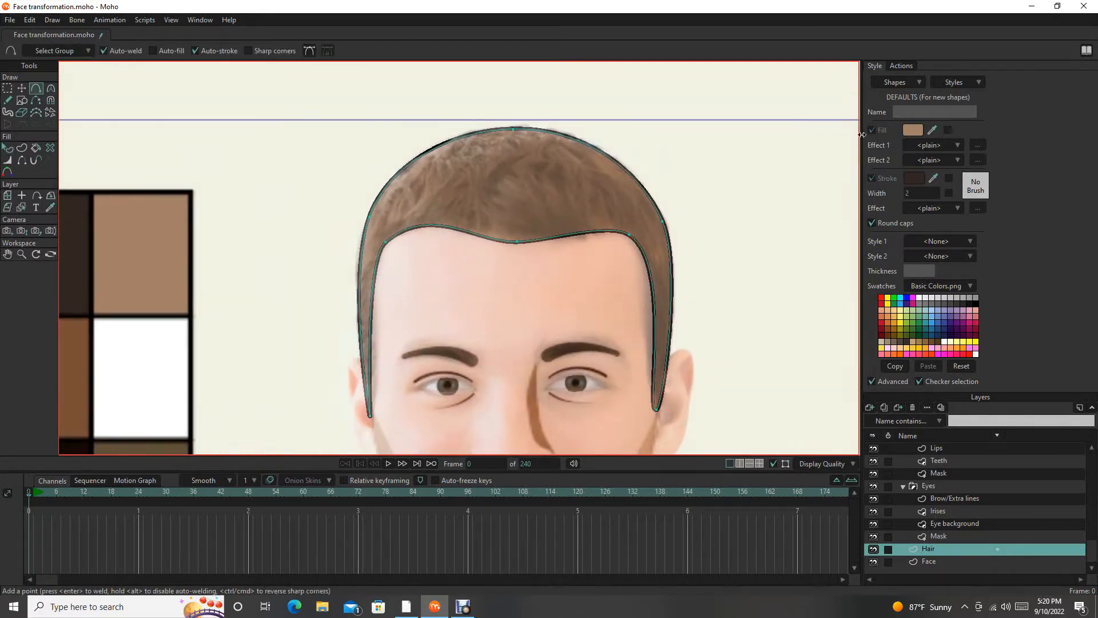
left_click_drag(511, 161, 475, 234)
left_click_drag(558, 165, 578, 233)
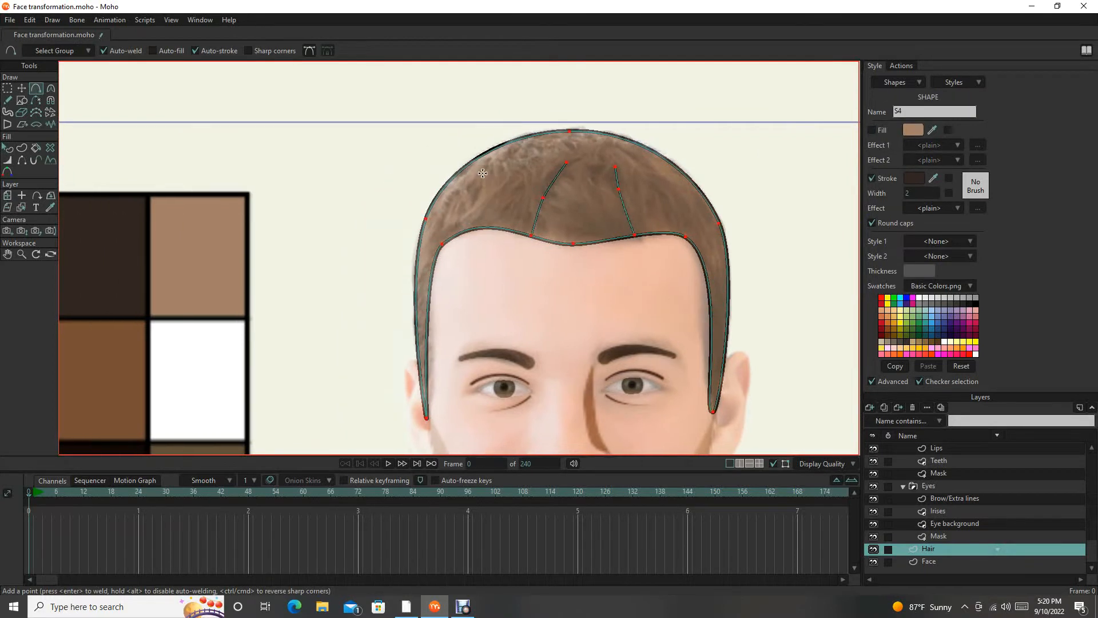
left_click_drag(660, 255, 510, 255)
Draw a short strand line in the left sideburn joining the inner hairline and select its points.
scroll(571, 343, "up", 3)
left_click_drag(567, 209, 570, 266)
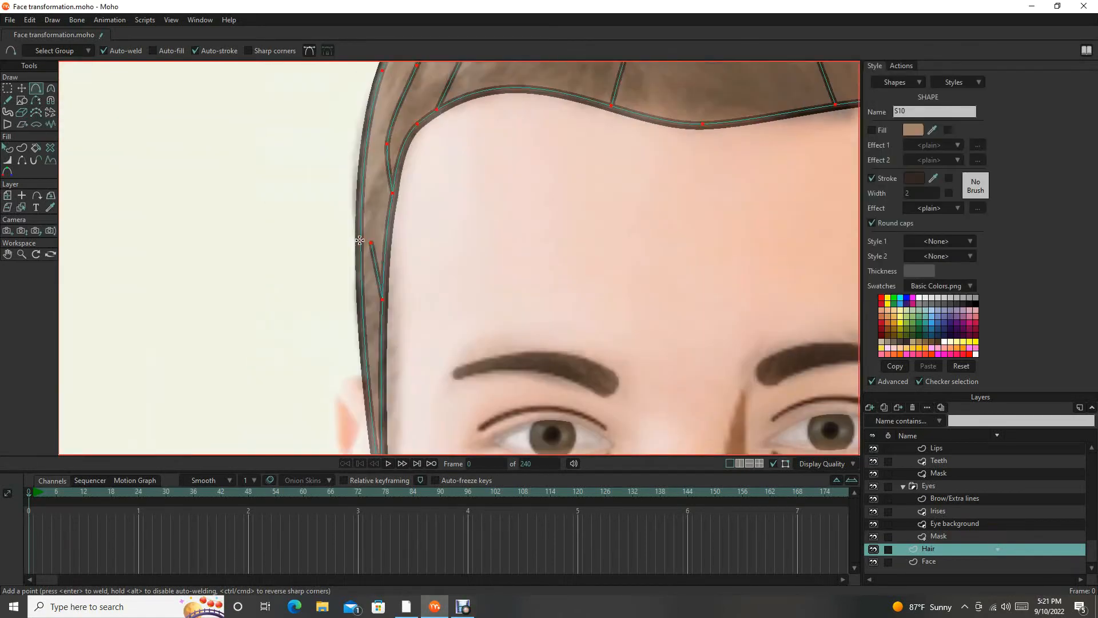
key("g")
left_click_drag(358, 233, 408, 307)
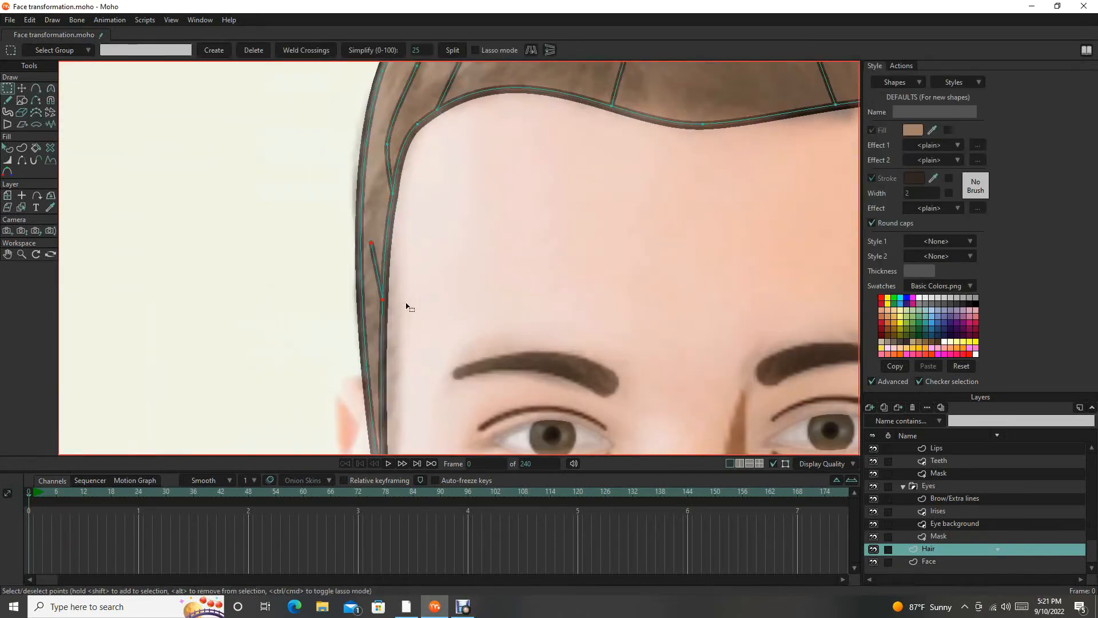
left_click_drag(435, 224, 453, 298)
left_click_drag(426, 181, 427, 255)
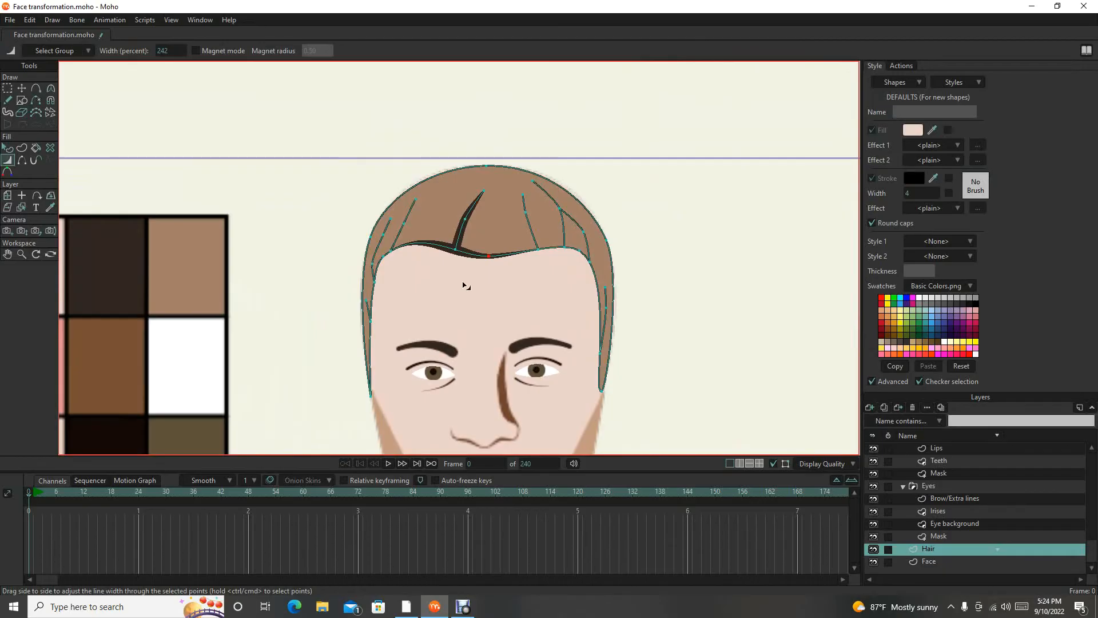
Vary the line width of the hair strands so they are thick at the hairline and taper toward the tips.
scroll(465, 285, "up", 6)
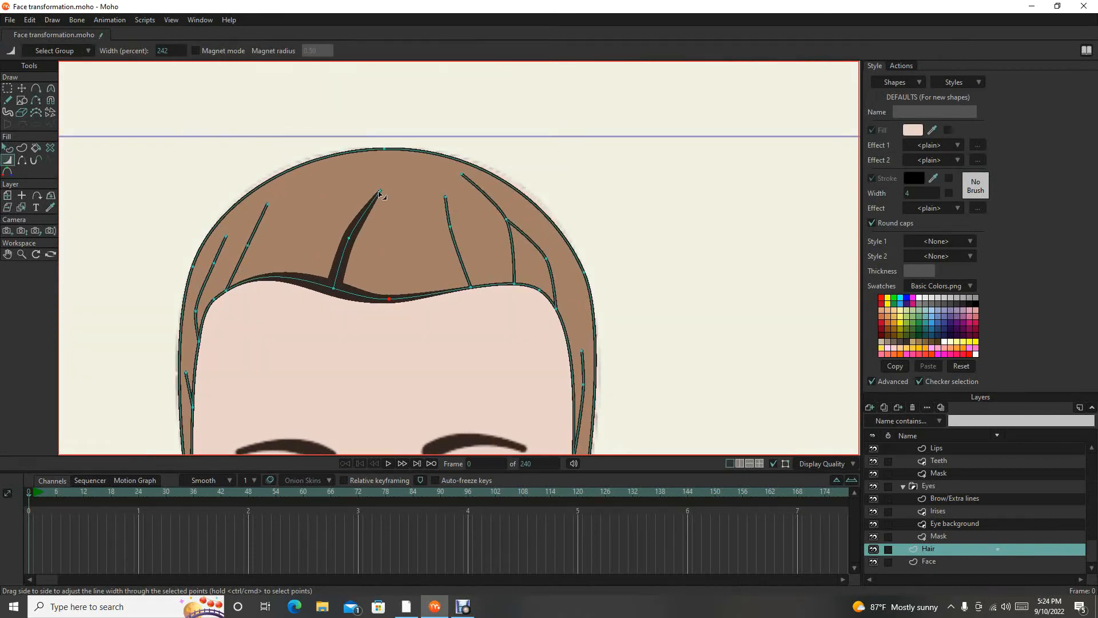
left_click(380, 191)
left_click_drag(333, 289, 503, 265)
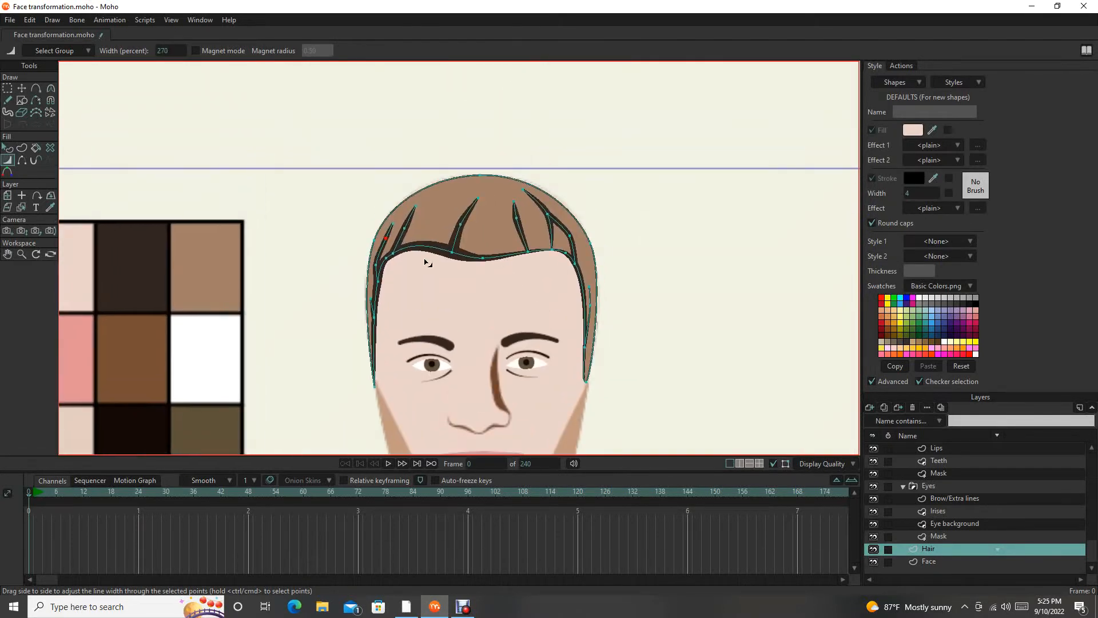
Peak the base point of the left sideburn strand into a sharp corner and shift it slightly inward.
key("g")
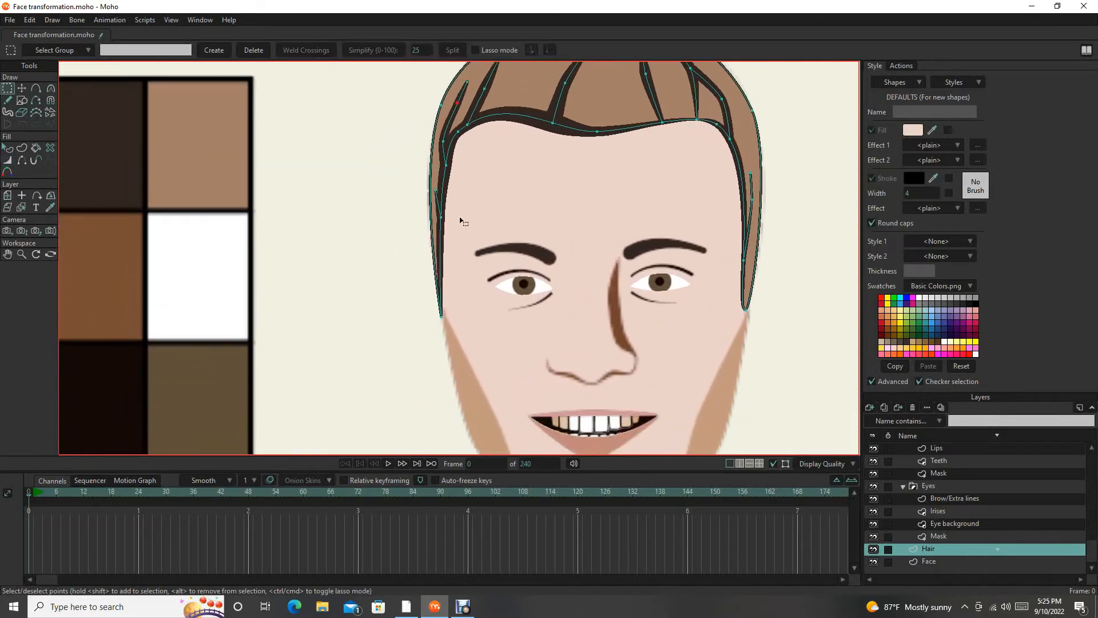
scroll(460, 221, "up", 4)
mouse_move(458, 224)
left_mouse_down()
mouse_move(456, 257)
mouse_move(428, 269)
left_mouse_up()
key("t")
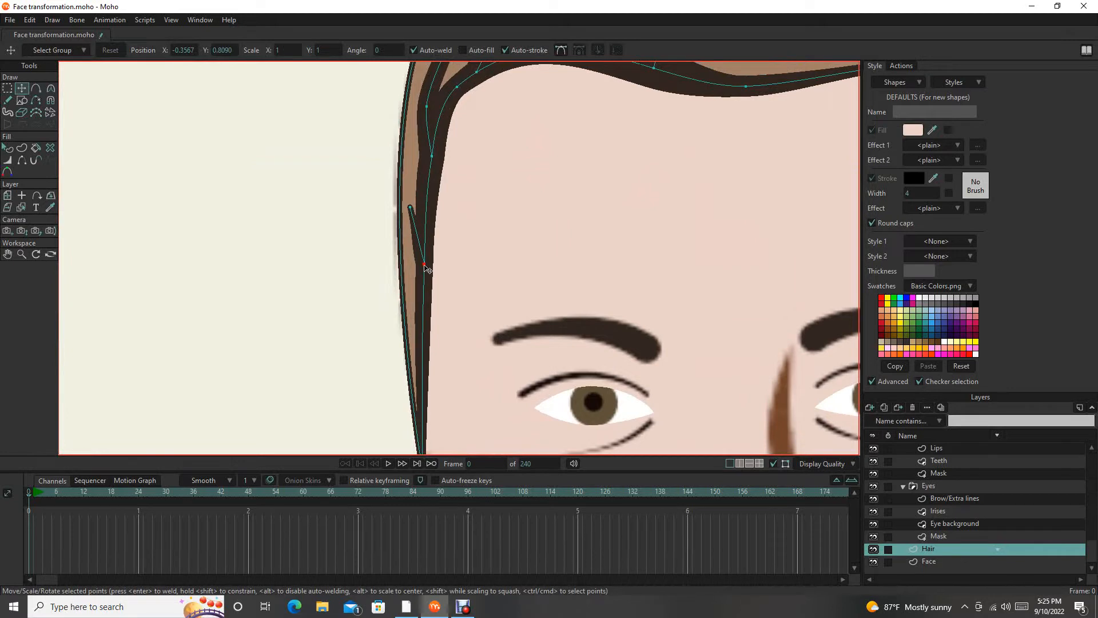
key("c")
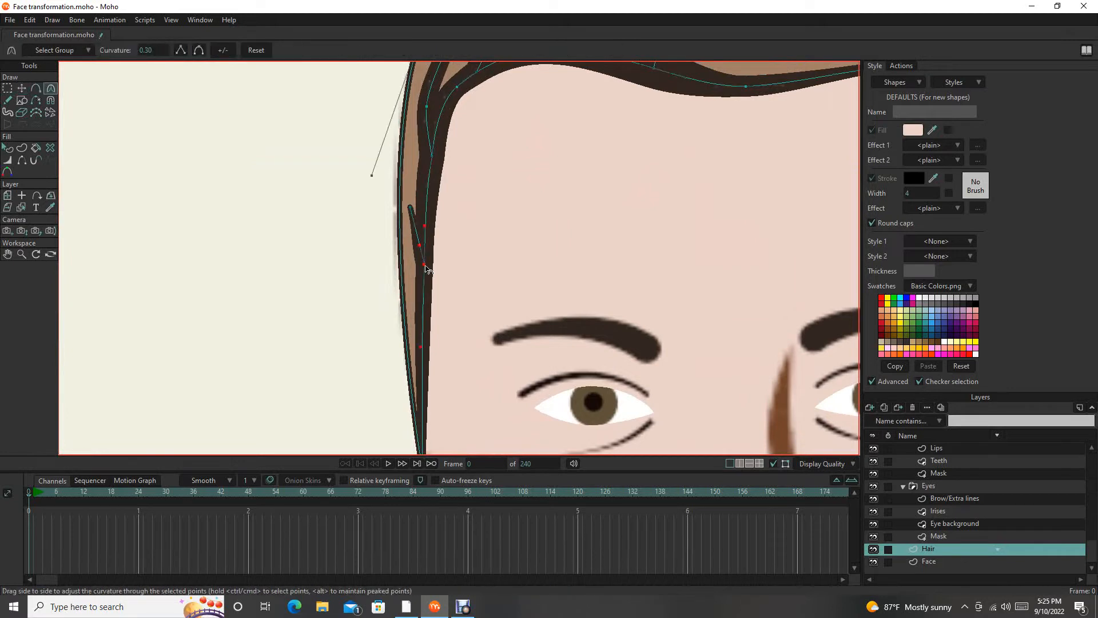
left_click(181, 51)
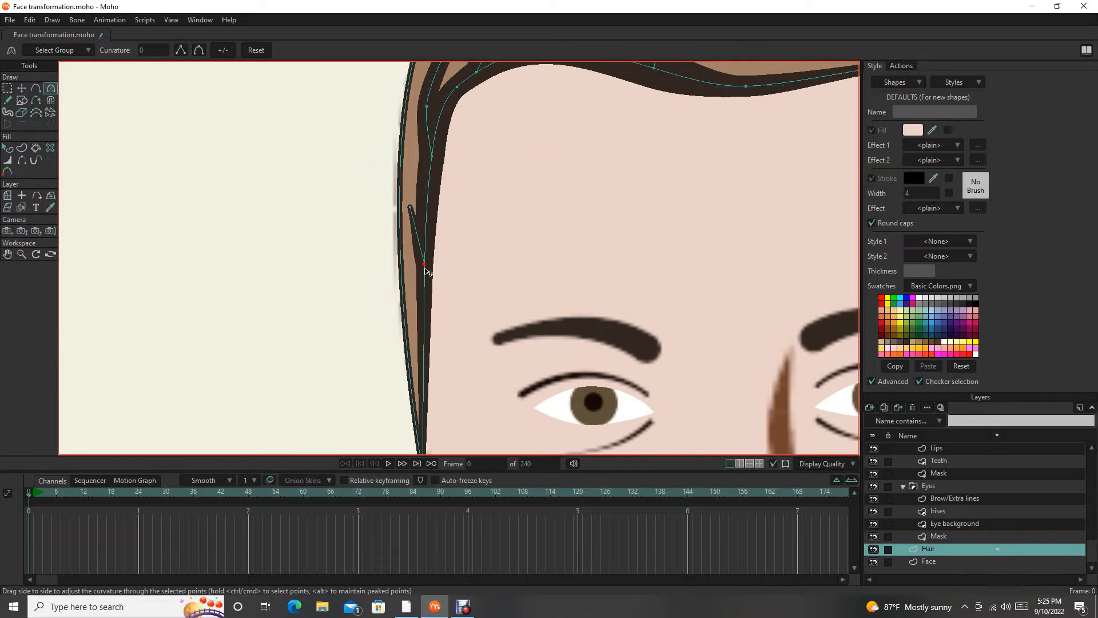
key("t")
left_click_drag(429, 268, 432, 275)
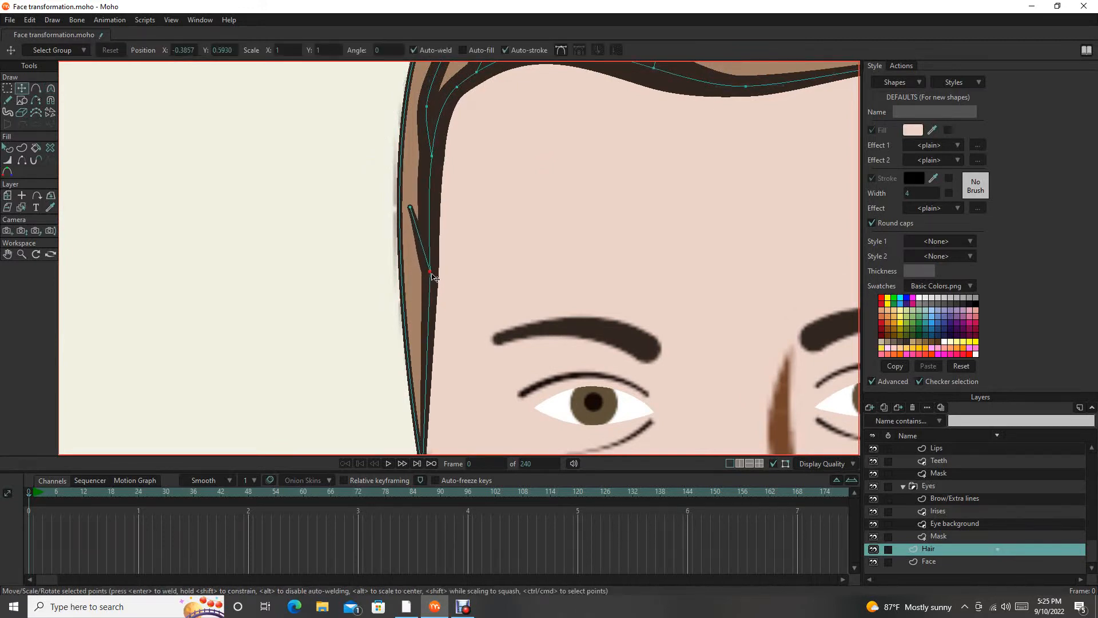
Adjust the strand joint at the left temple and peak the neighbouring hairline points into sharp corners.
left_click_drag(447, 200, 438, 258)
left_click_drag(428, 217, 436, 222)
left_click_drag(436, 223, 427, 281)
key("c")
left_click(181, 51)
left_click(440, 203)
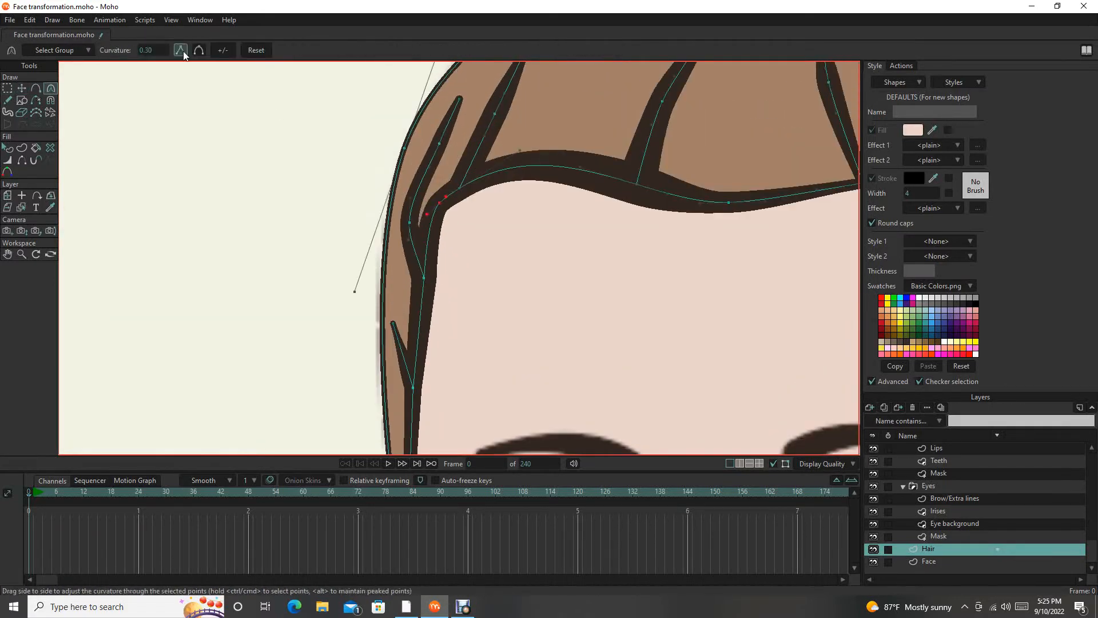
left_click(181, 50)
left_click(460, 188)
Reposition the left temple, sideburn and front hairline points to give the hairline a more angular shape.
scroll(438, 209, "down", 4)
scroll(457, 211, "up", 3)
key("t")
mouse_move(392, 191)
left_mouse_down()
mouse_move(411, 186)
mouse_move(379, 213)
left_mouse_up()
scroll(411, 186, "down", 3)
scroll(378, 278, "up", 3)
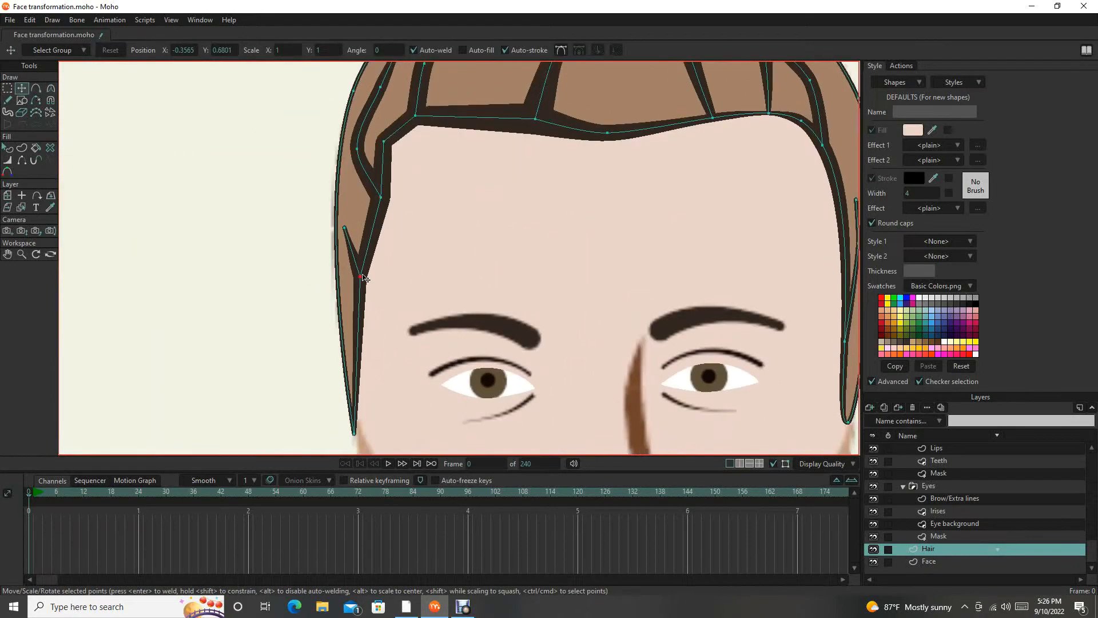
scroll(361, 275, "down", 3)
left_click_drag(343, 281, 346, 287)
left_click_drag(436, 240, 478, 241)
scroll(538, 246, "up", 3)
Peak the middle and right front hairline points into sharp corners, including those at the right temple.
key("c")
left_click(395, 250, "ctrl+shift")
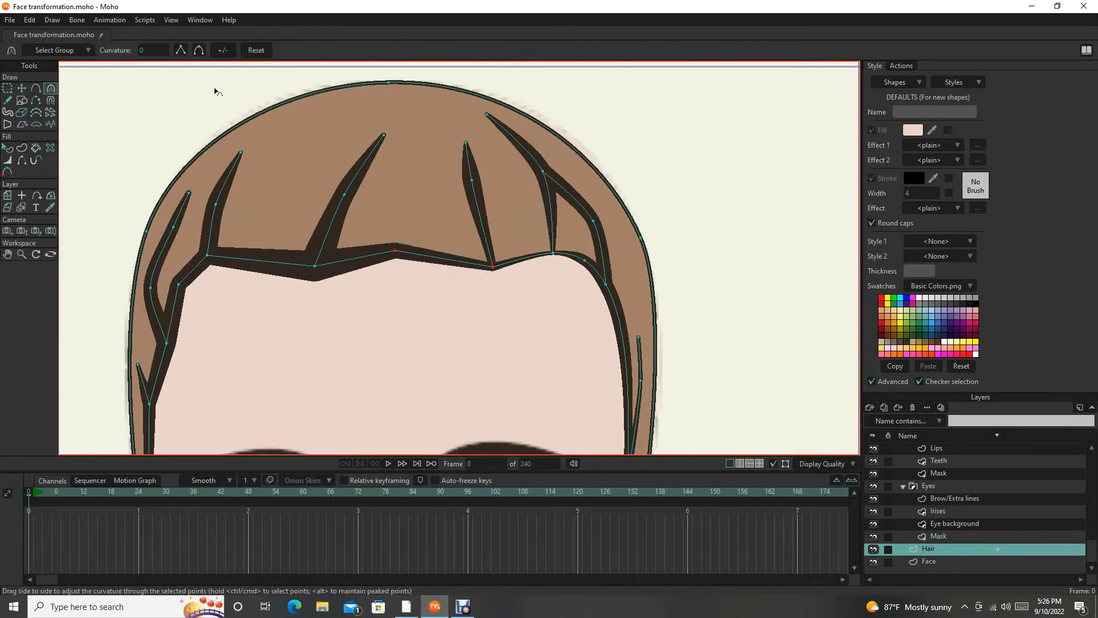
left_click(181, 50)
scroll(240, 189, "down", 3)
scroll(423, 222, "up", 3)
left_click_drag(393, 207, 464, 277)
left_click(181, 51)
scroll(432, 243, "down", 1)
scroll(572, 246, "down", 2)
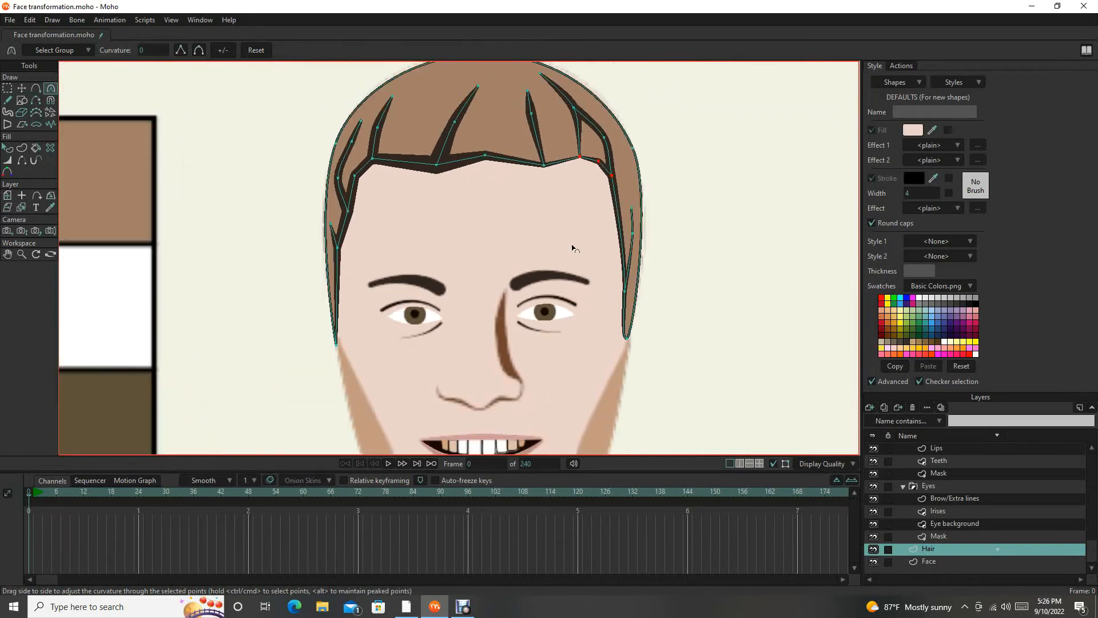
Peak the base point of the right sideburn strand so the inner hairline runs straight.
scroll(461, 263, "up", 2)
key("g")
left_click_drag(537, 294, 557, 322)
key("c")
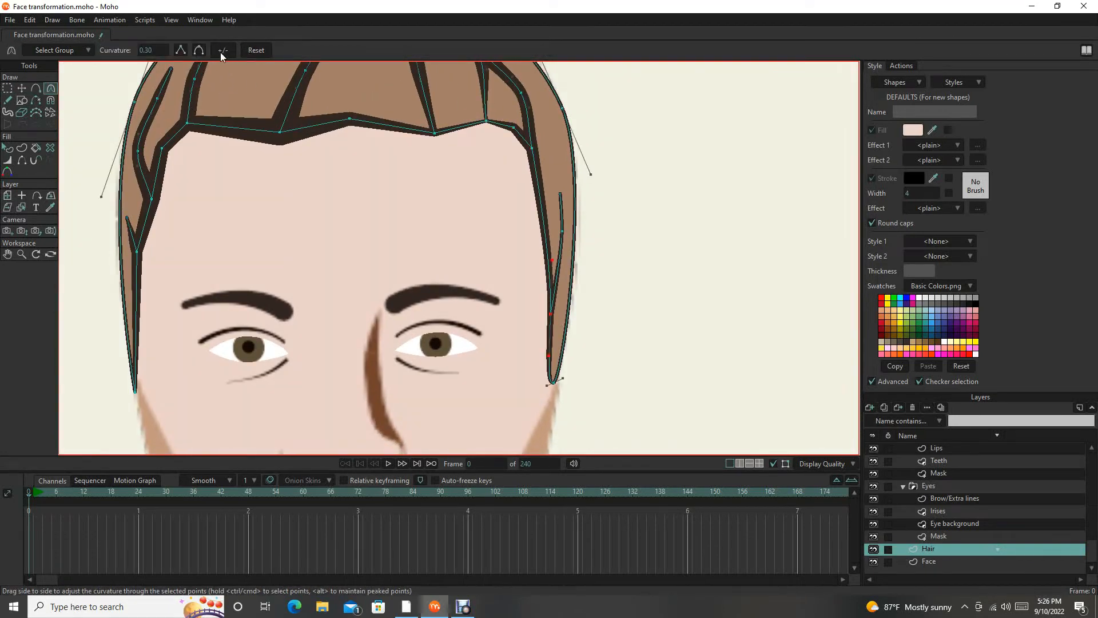
left_click(180, 51)
Reposition the right temple hairline points and the base point of the right sideburn strand to make the corner more angular.
scroll(451, 232, "down", 3)
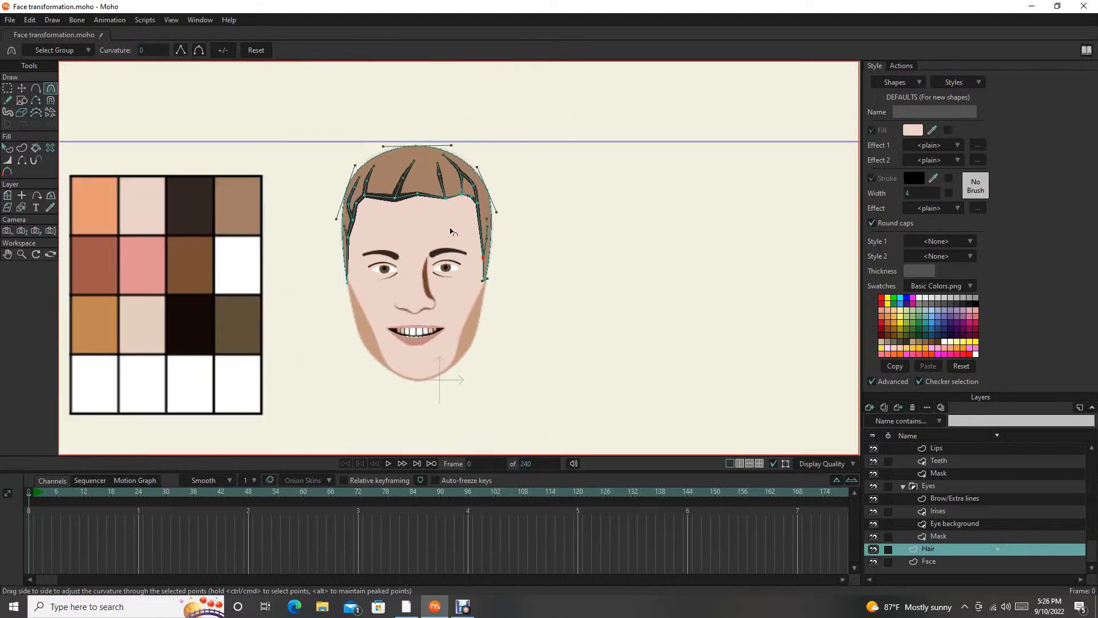
scroll(446, 229, "up", 5)
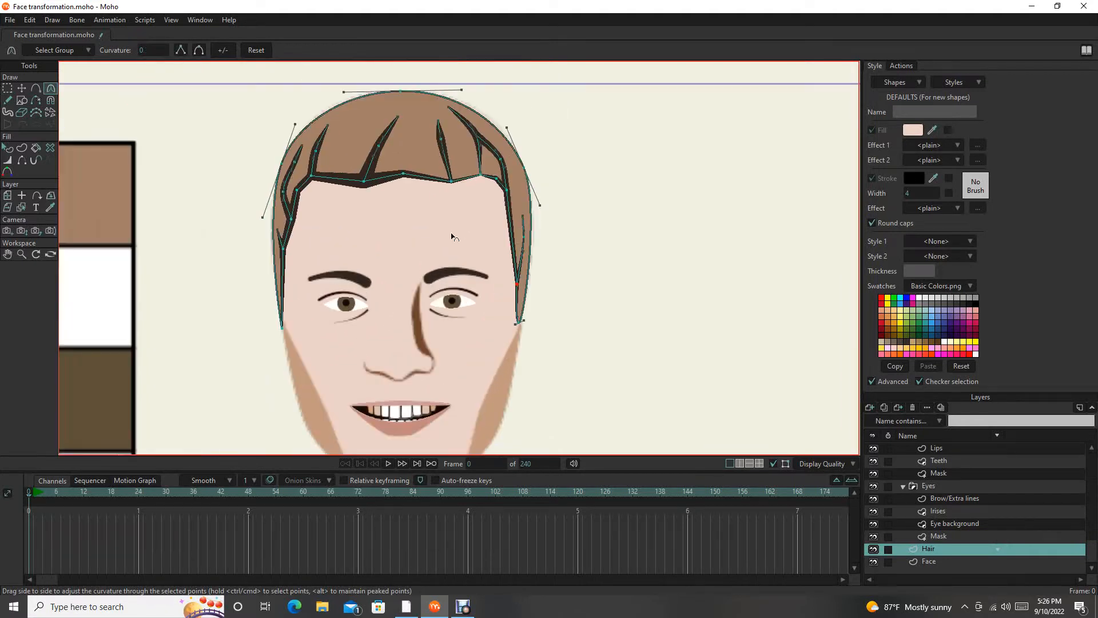
key("t")
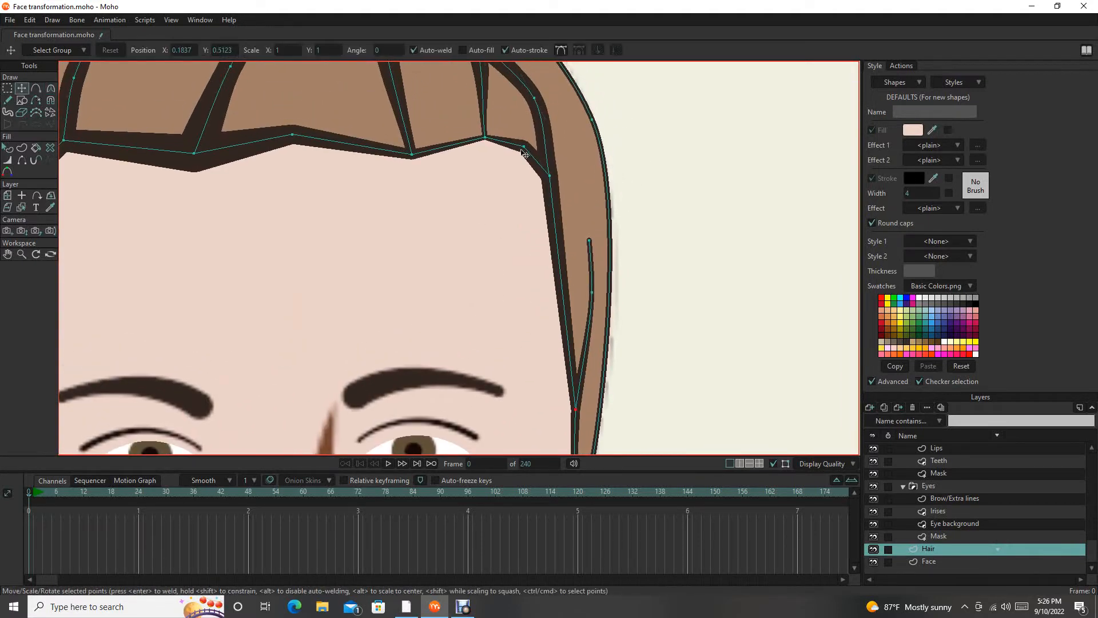
left_click_drag(486, 142, 557, 183)
left_click_drag(553, 257, 572, 191)
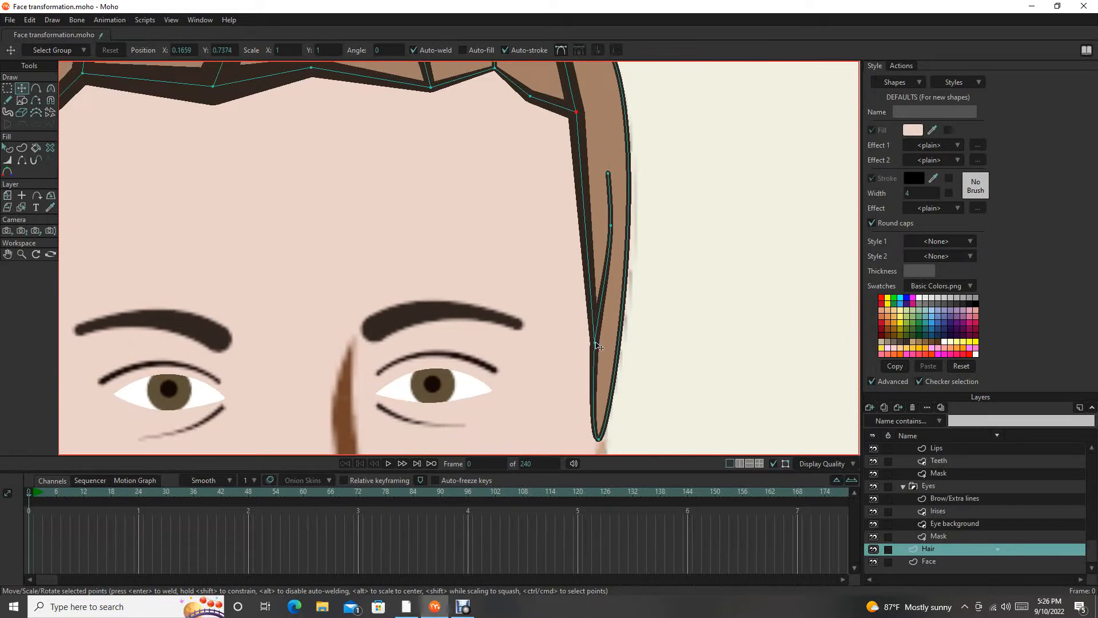
left_click_drag(596, 344, 586, 334)
Examine the hair outline, strands and hairline at several magnifications against the whole face.
scroll(569, 303, "down", 5)
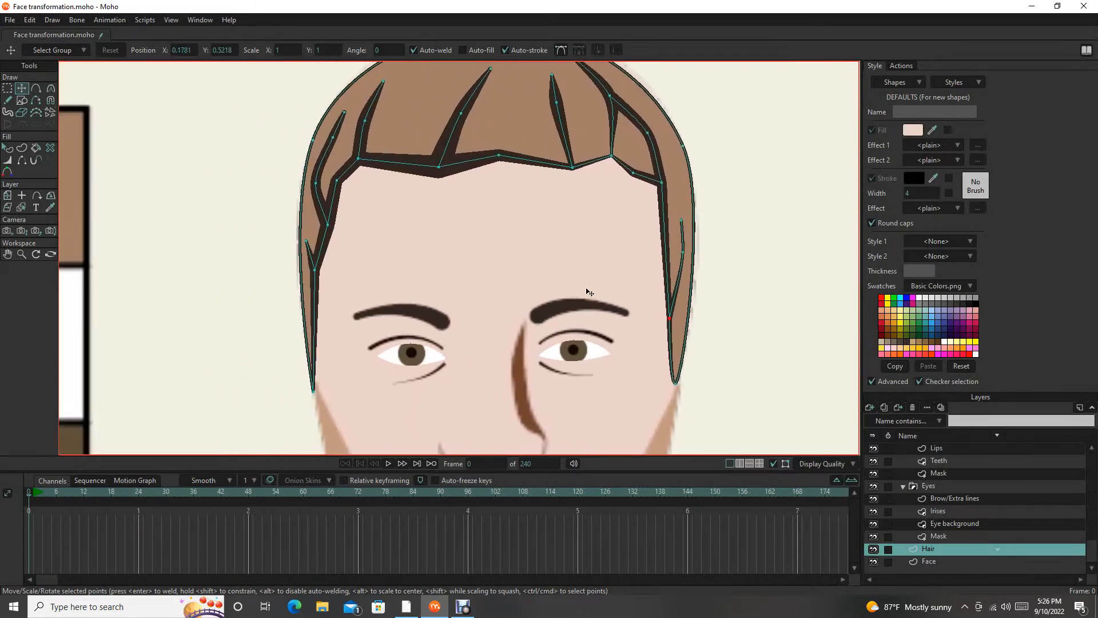
scroll(567, 286, "up", 4)
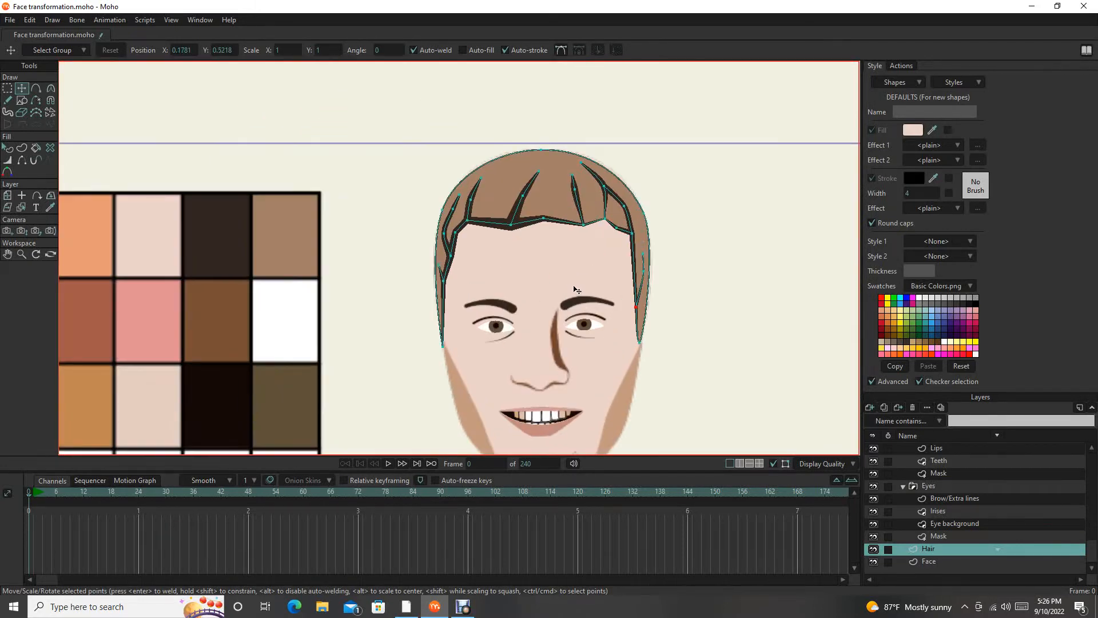
scroll(575, 289, "down", 3)
scroll(566, 290, "up", 5)
scroll(550, 287, "down", 3)
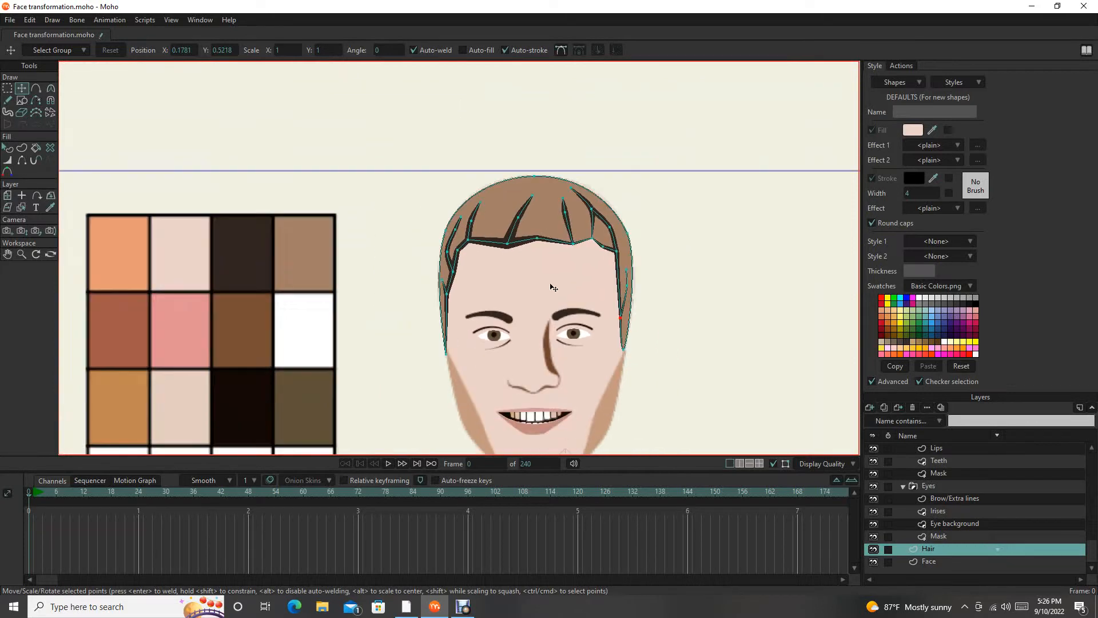
scroll(553, 309, "up", 4)
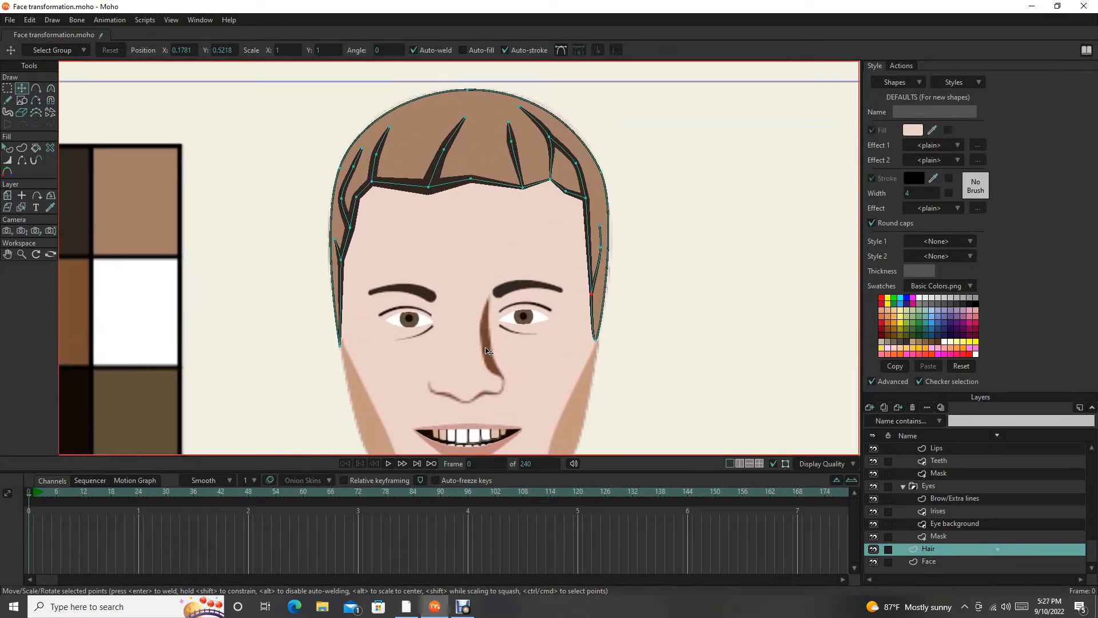
scroll(452, 365, "down", 3)
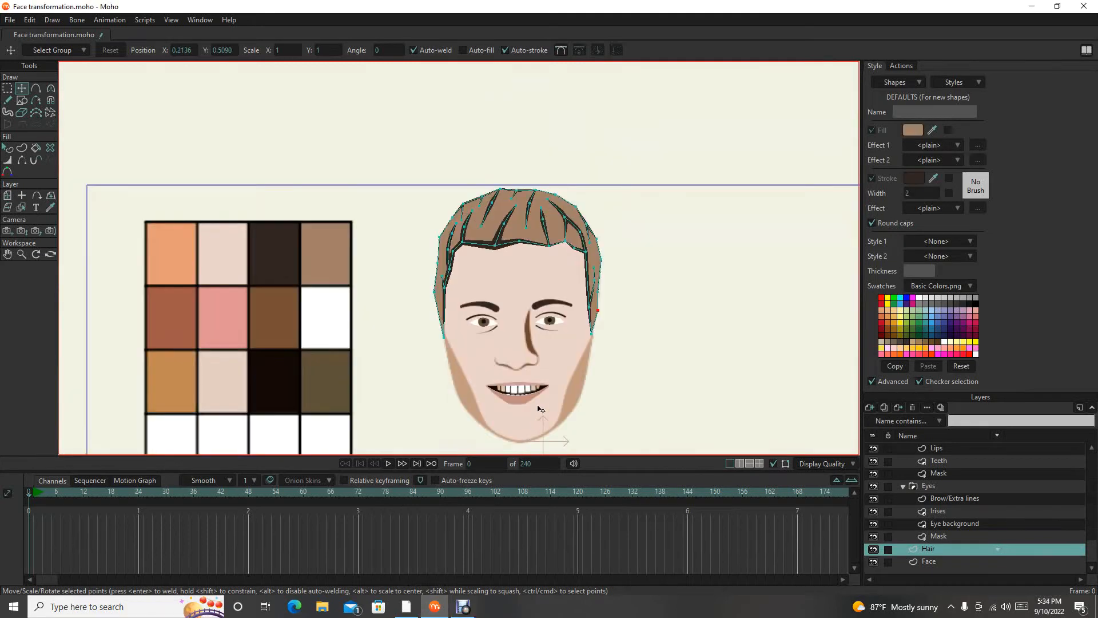
scroll(517, 326, "up", 4)
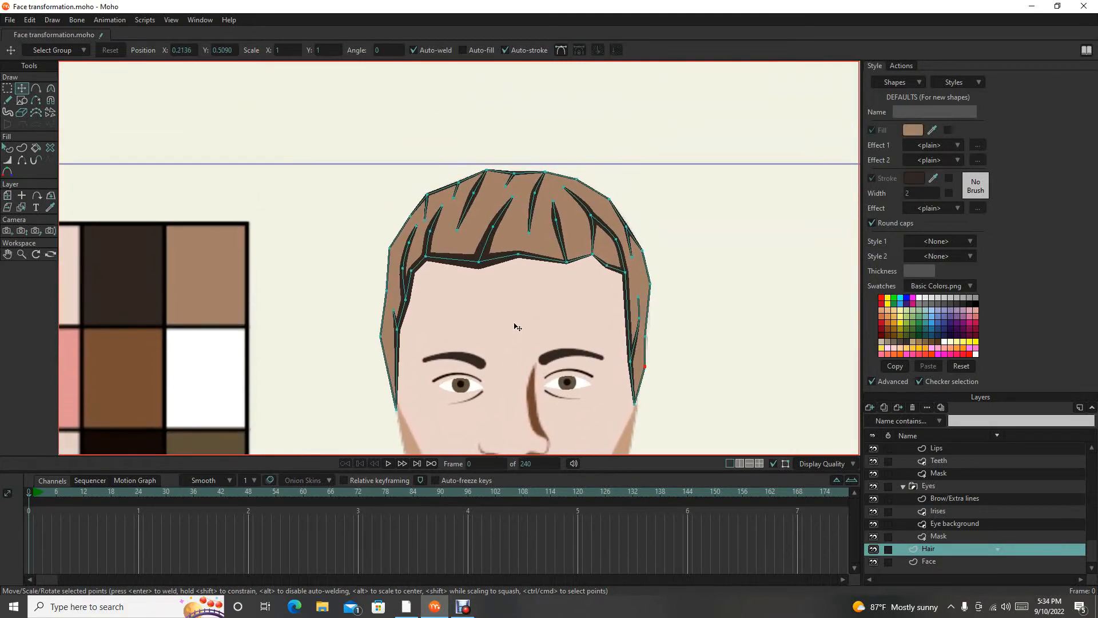
scroll(509, 343, "up", 2)
scroll(504, 358, "up", 2)
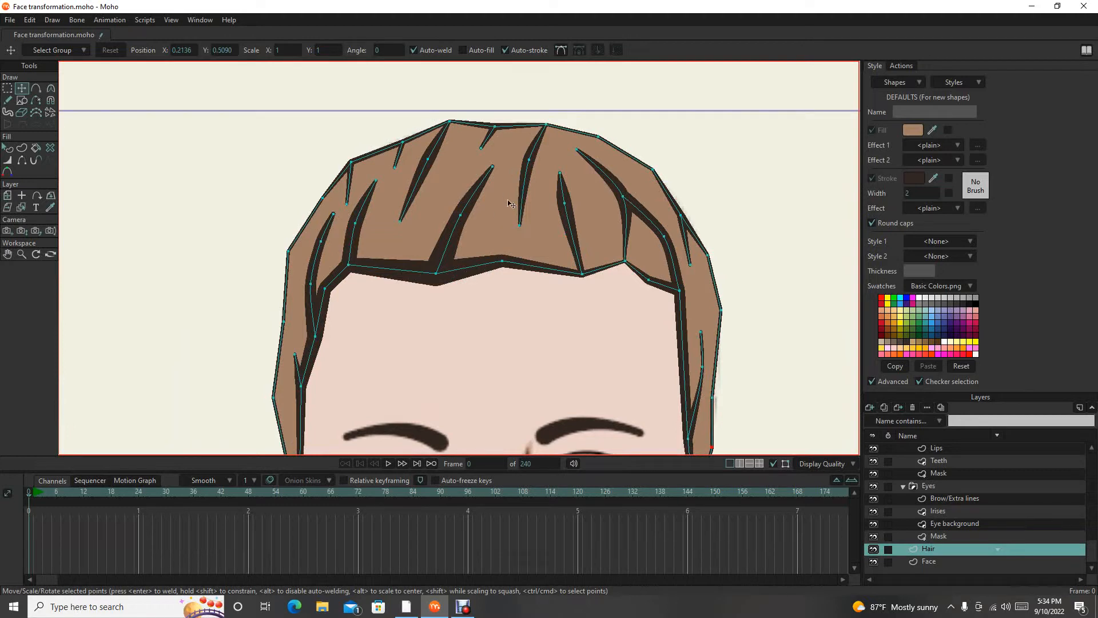
scroll(391, 313, "down", 5)
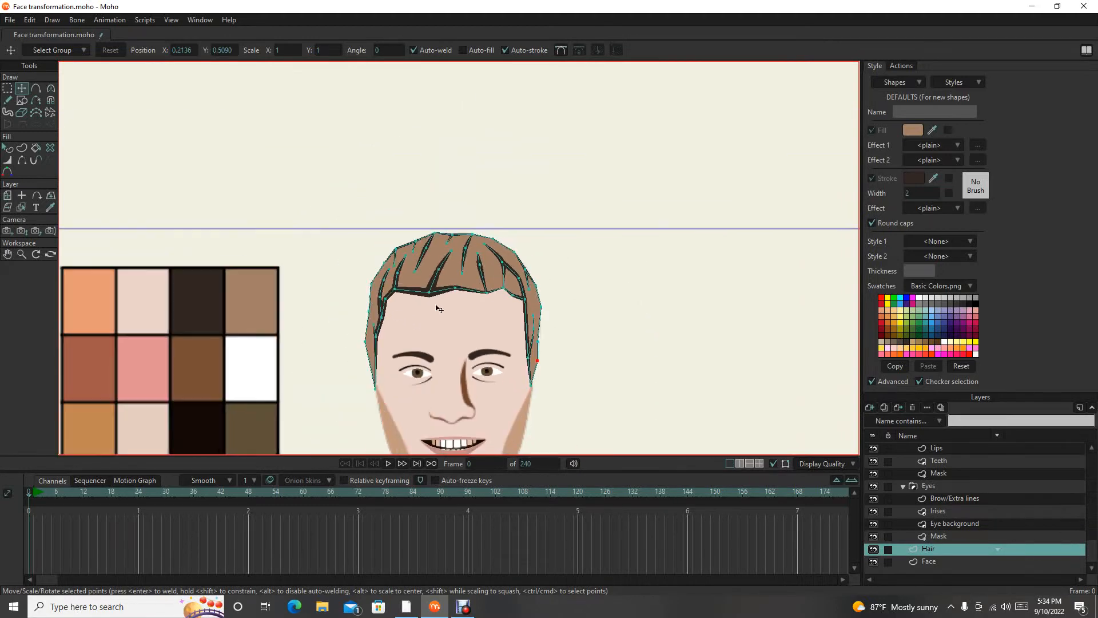
scroll(482, 277, "up", 4)
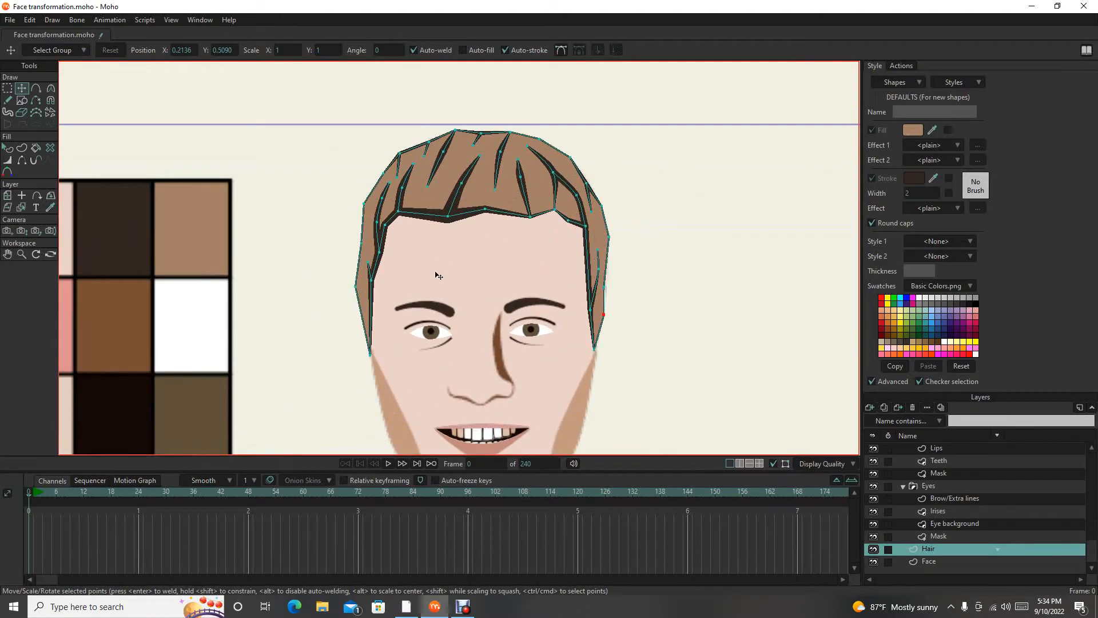
scroll(454, 319, "down", 1)
scroll(490, 307, "up", 2)
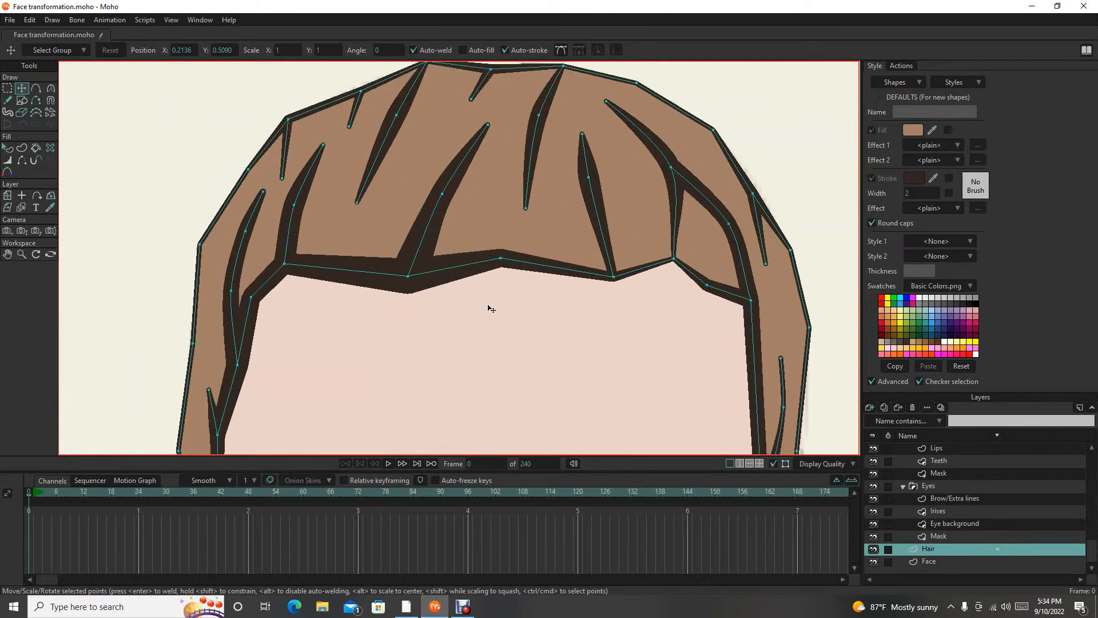
scroll(493, 306, "down", 3)
scroll(497, 283, "down", 3)
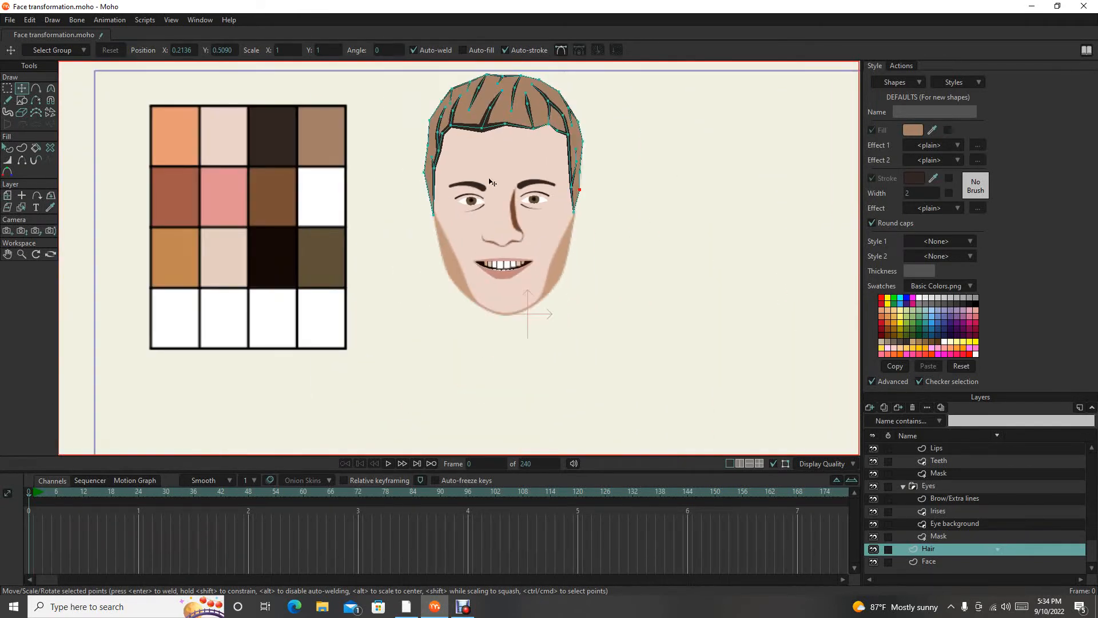
scroll(486, 211, "up", 3)
scroll(483, 215, "up", 1)
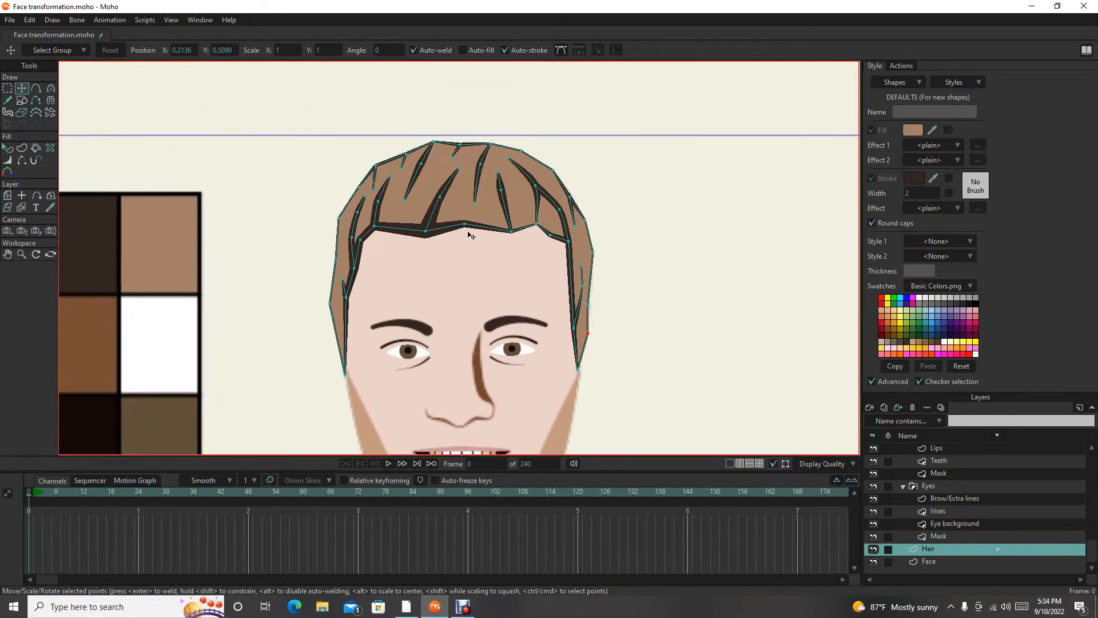
Recolour the hair fill to the darker brown 765C4A and deselect the shape.
scroll(469, 234, "up", 1)
key("q")
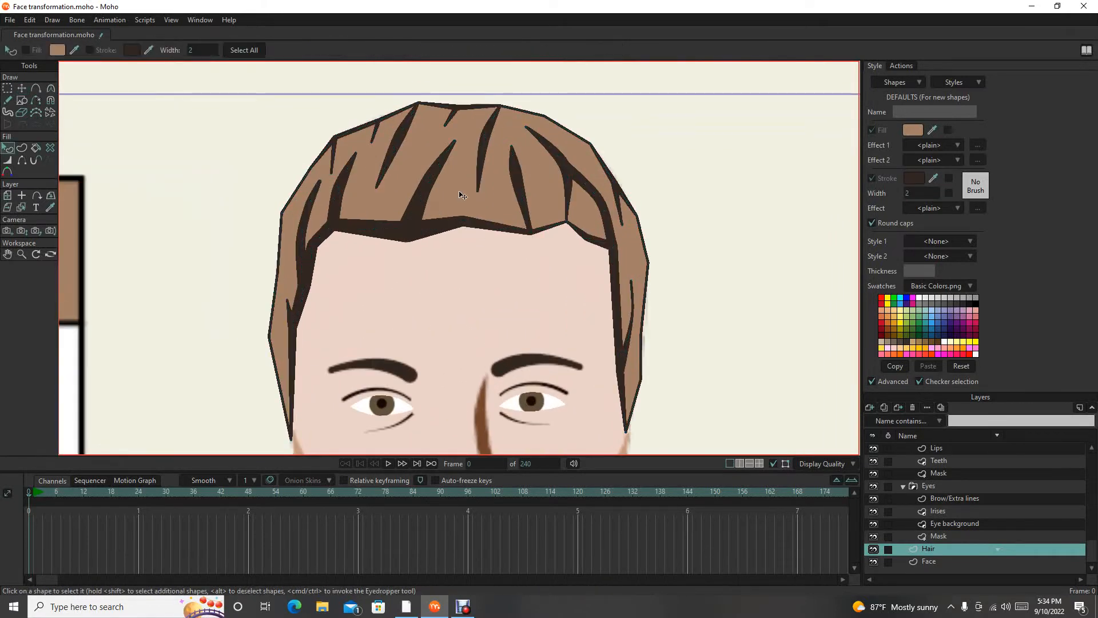
left_click(462, 195)
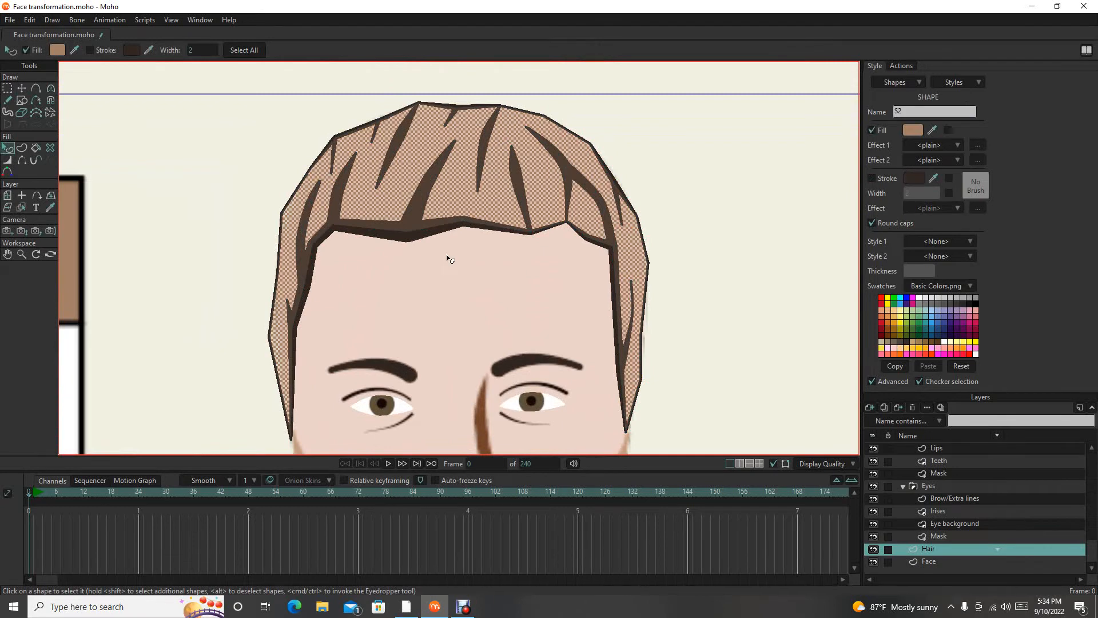
scroll(448, 256, "down", 1)
left_click_drag(452, 267, 567, 301)
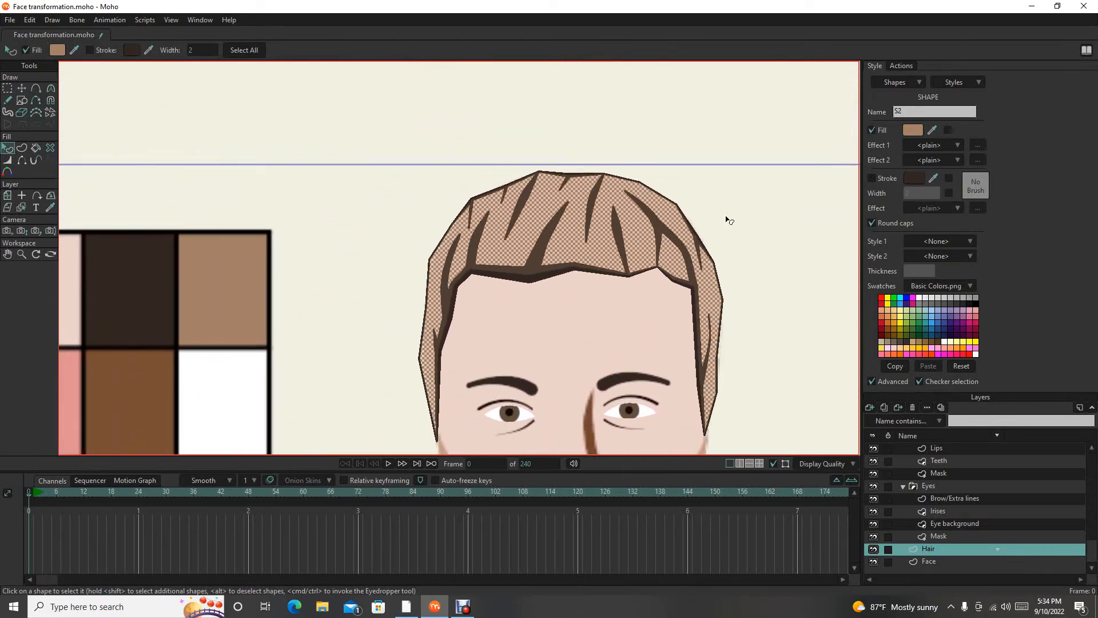
left_click_drag(726, 219, 663, 213)
left_click(917, 131)
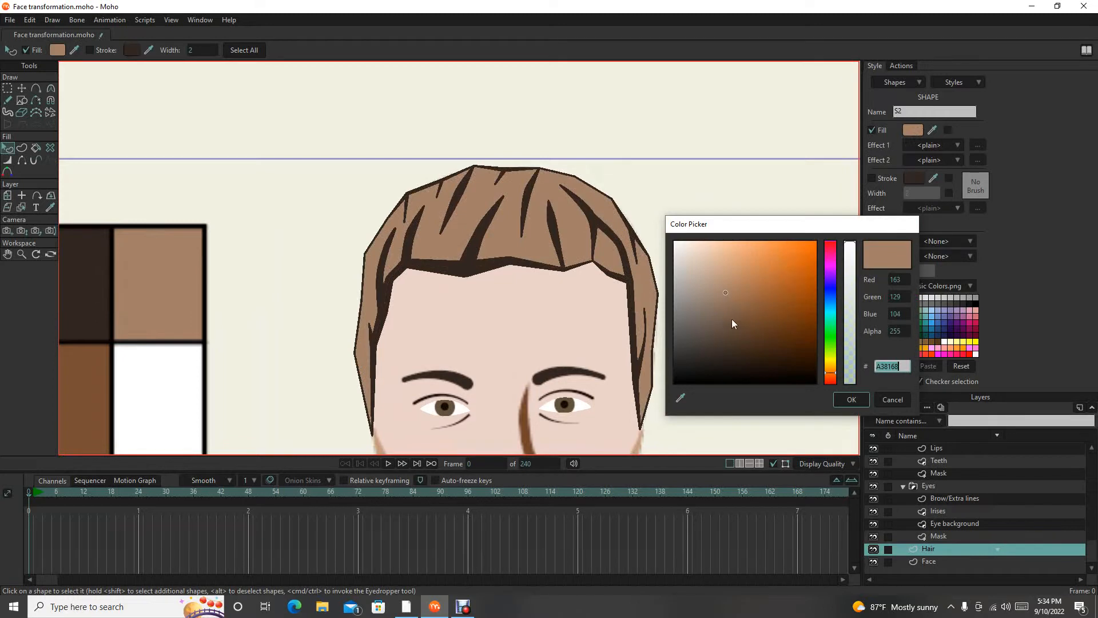
left_click(731, 329)
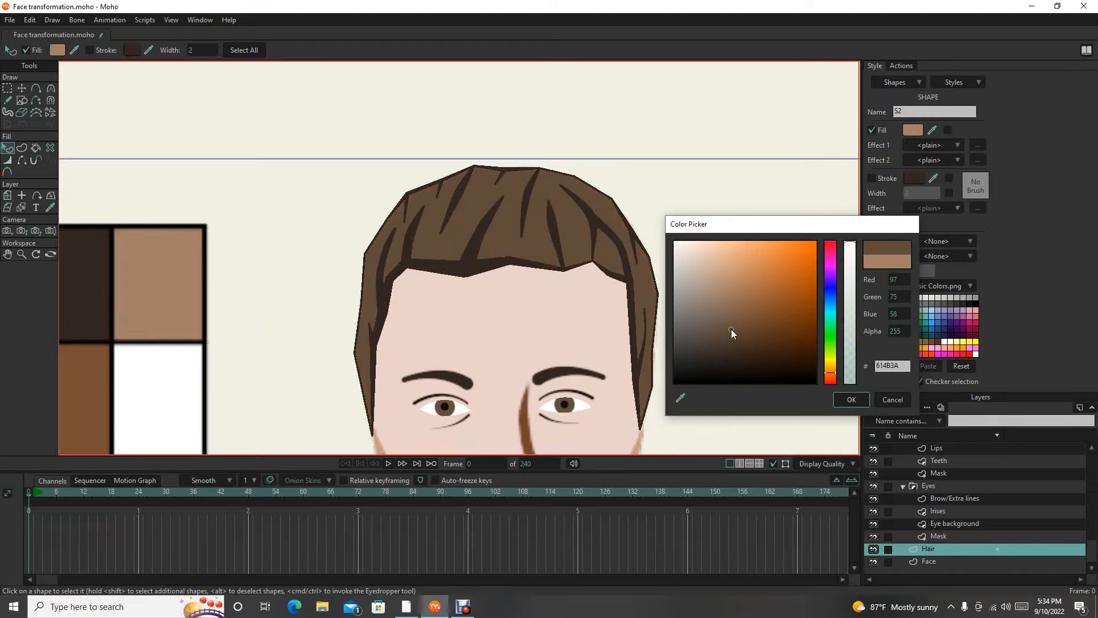
left_click(730, 322)
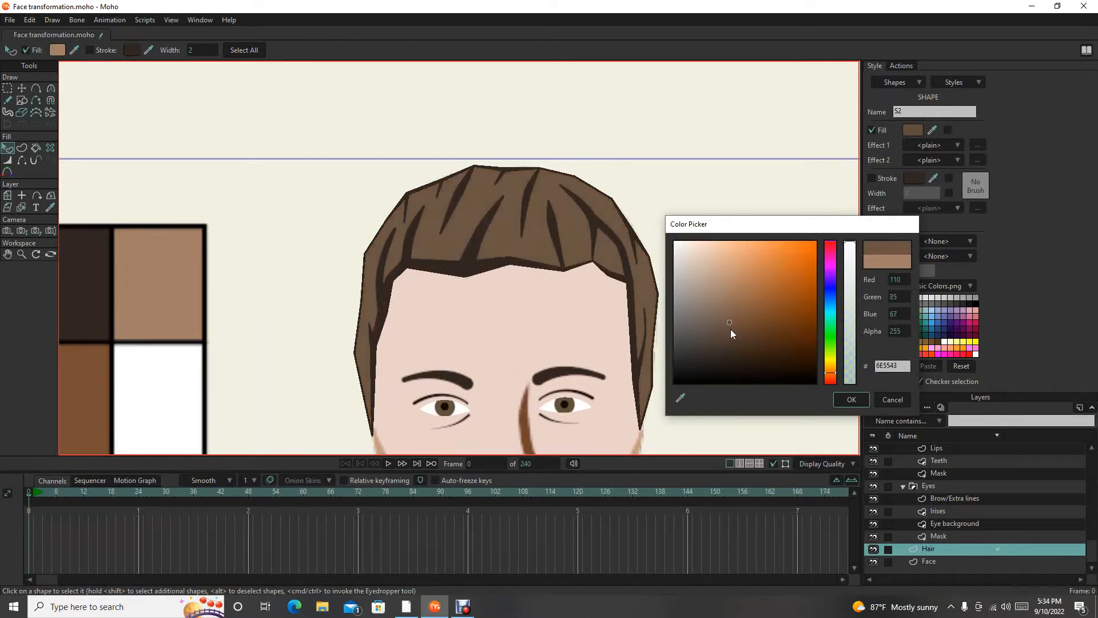
left_click(729, 323)
left_click_drag(729, 322, 728, 318)
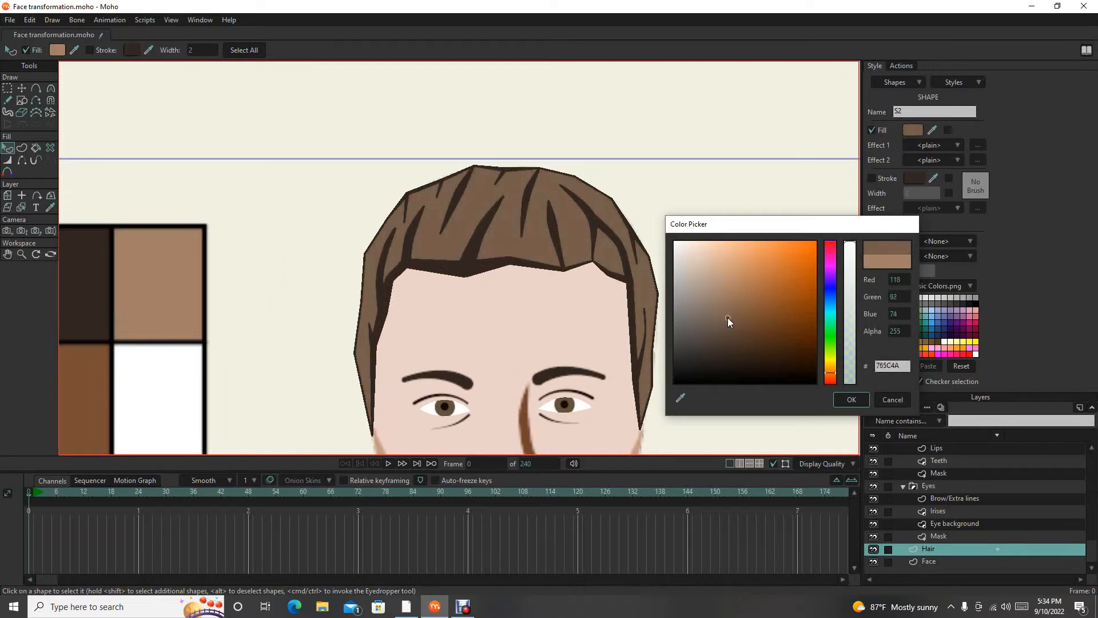
left_click(851, 400)
scroll(699, 357, "down", 3)
left_click(747, 355)
Examine the darker hair against the rest of the face, from the whole head down to the jaw shading.
scroll(738, 350, "down", 5)
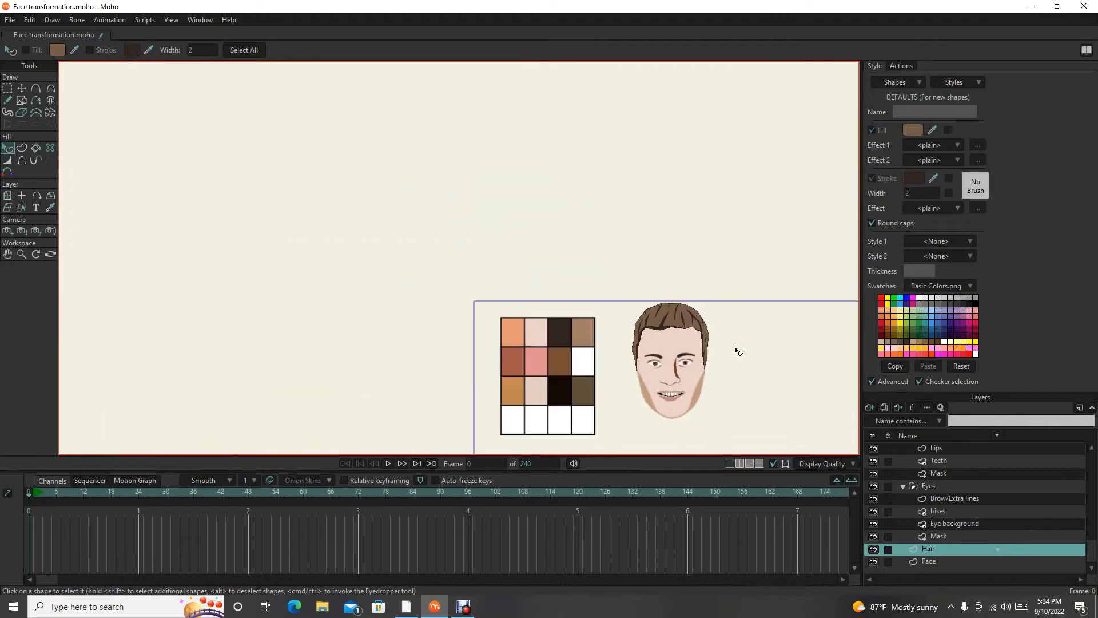
left_click_drag(735, 359, 549, 243)
scroll(553, 245, "up", 7)
scroll(578, 265, "down", 3)
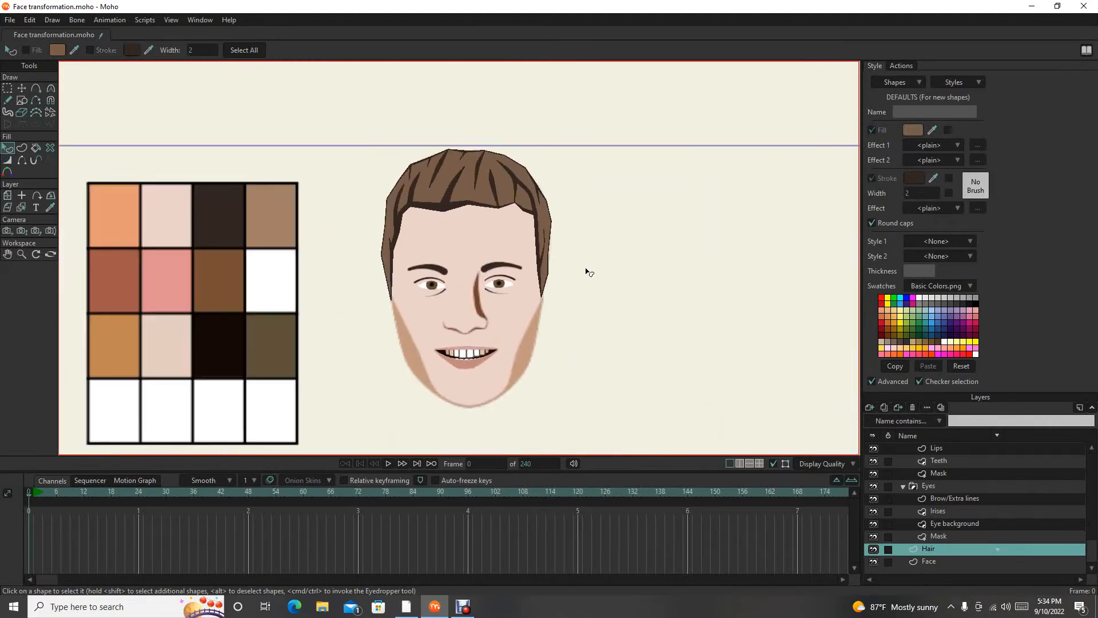
scroll(482, 272, "up", 1)
scroll(482, 272, "up", 4)
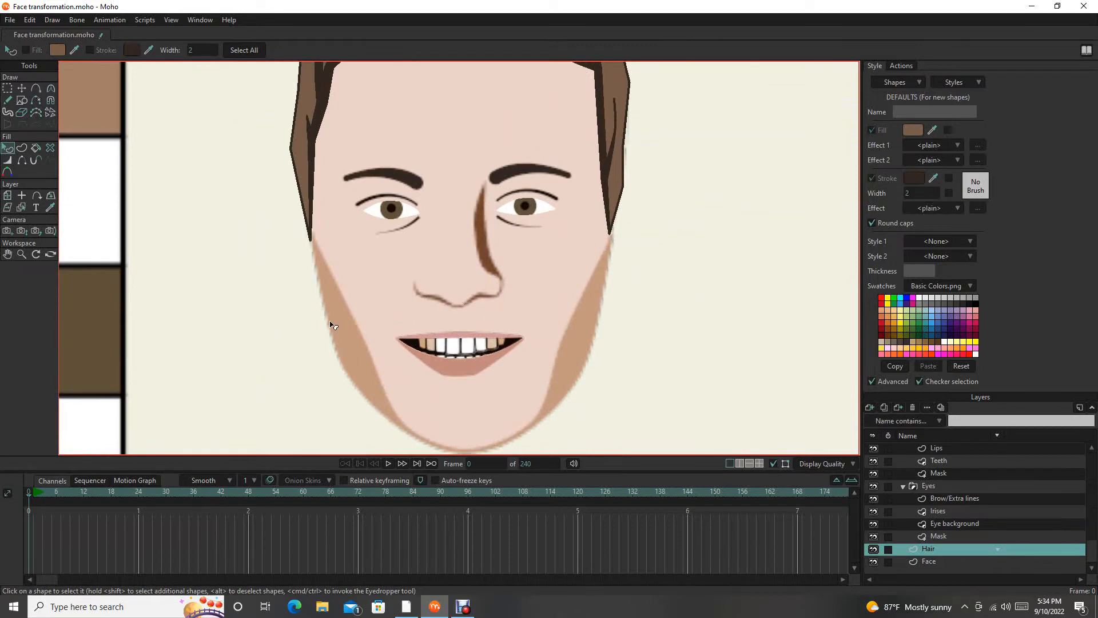
scroll(523, 286, "down", 3)
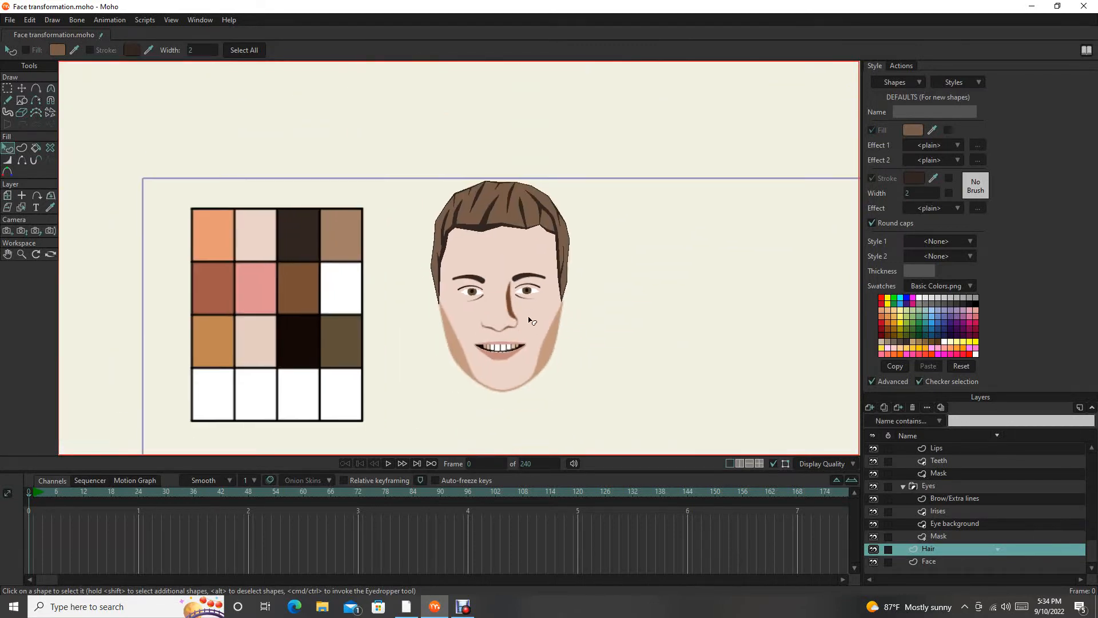
scroll(775, 427, "up", 2)
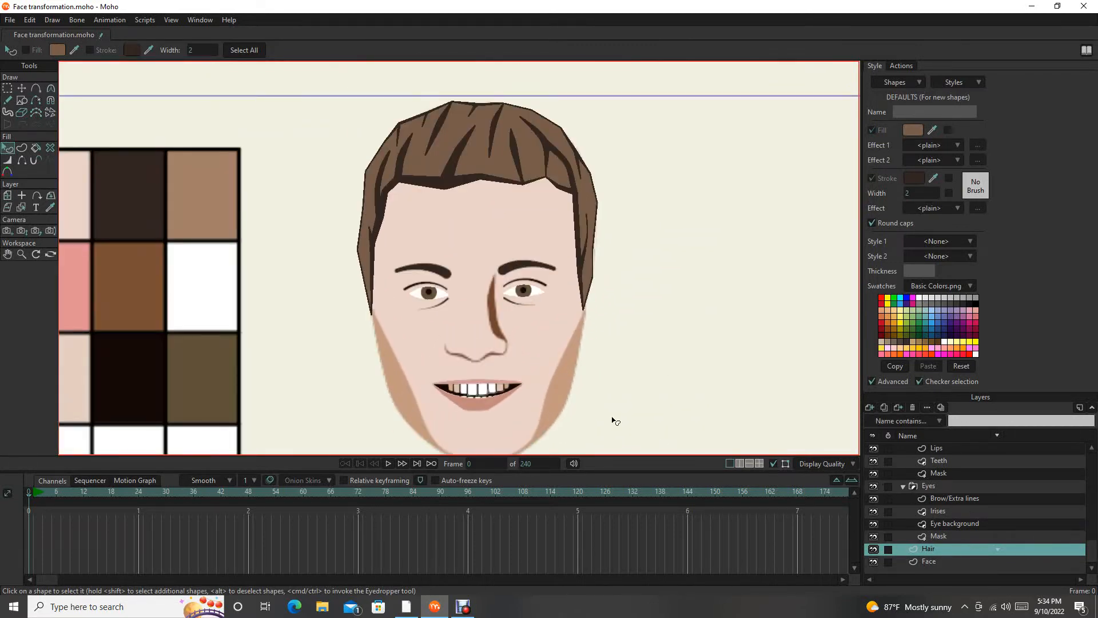
On the Face layer, recolour the nose line's stroke with the tan sampled from the cheek shading and deselect it.
scroll(518, 349, "up", 3)
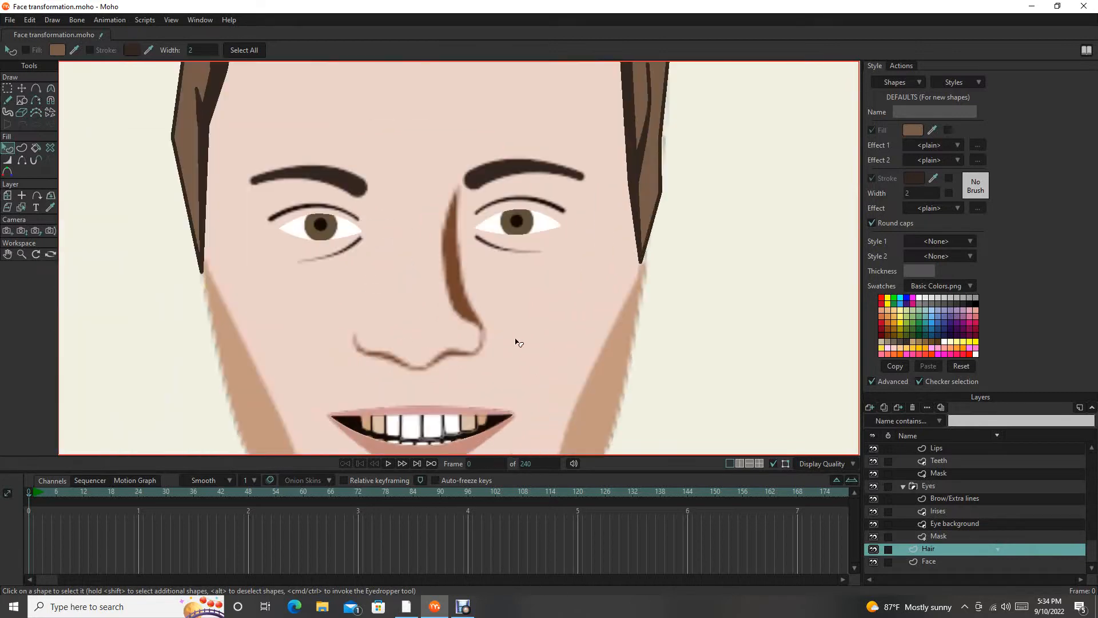
left_click(932, 563)
left_click(457, 280)
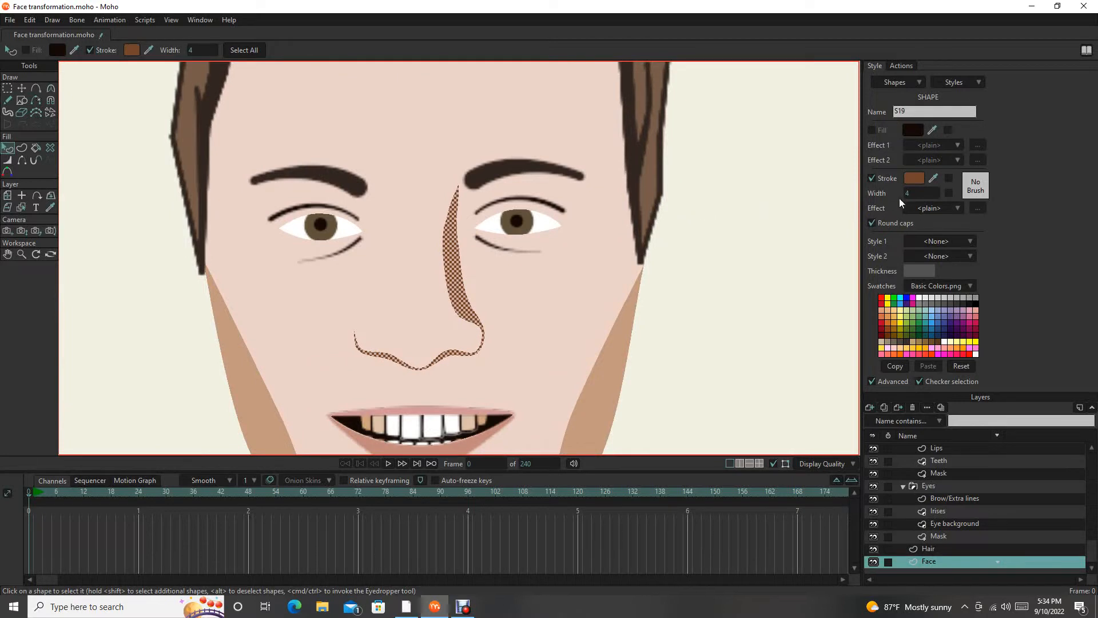
mouse_move(933, 179)
left_mouse_down()
mouse_move(856, 241)
mouse_move(615, 363)
left_mouse_up()
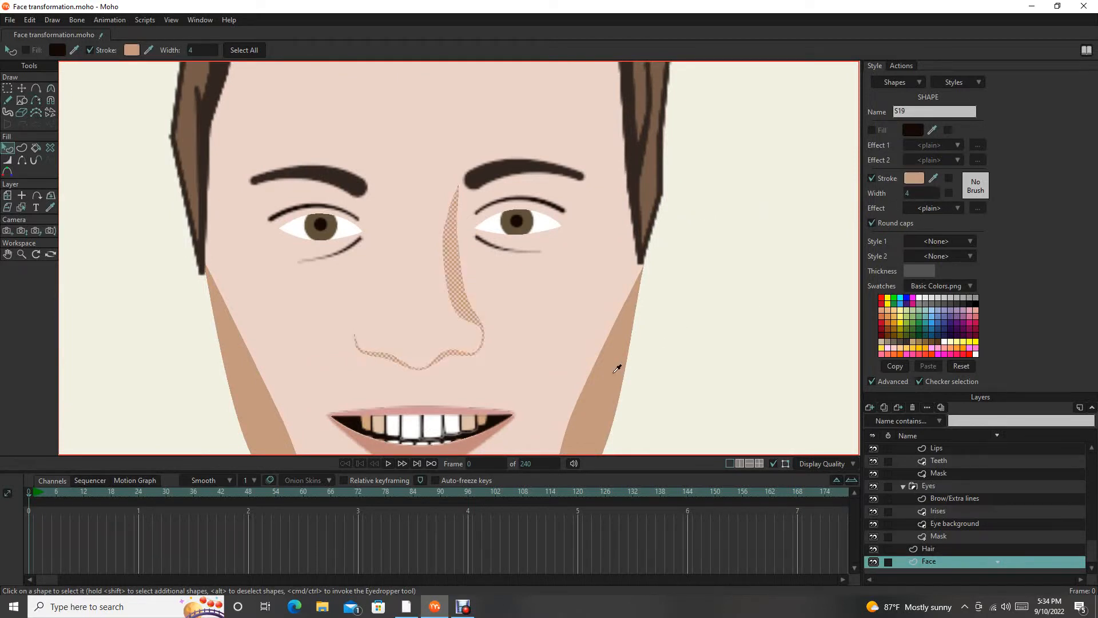
left_click(691, 341)
scroll(692, 338, "down", 1)
scroll(692, 334, "down", 2)
scroll(633, 277, "up", 1)
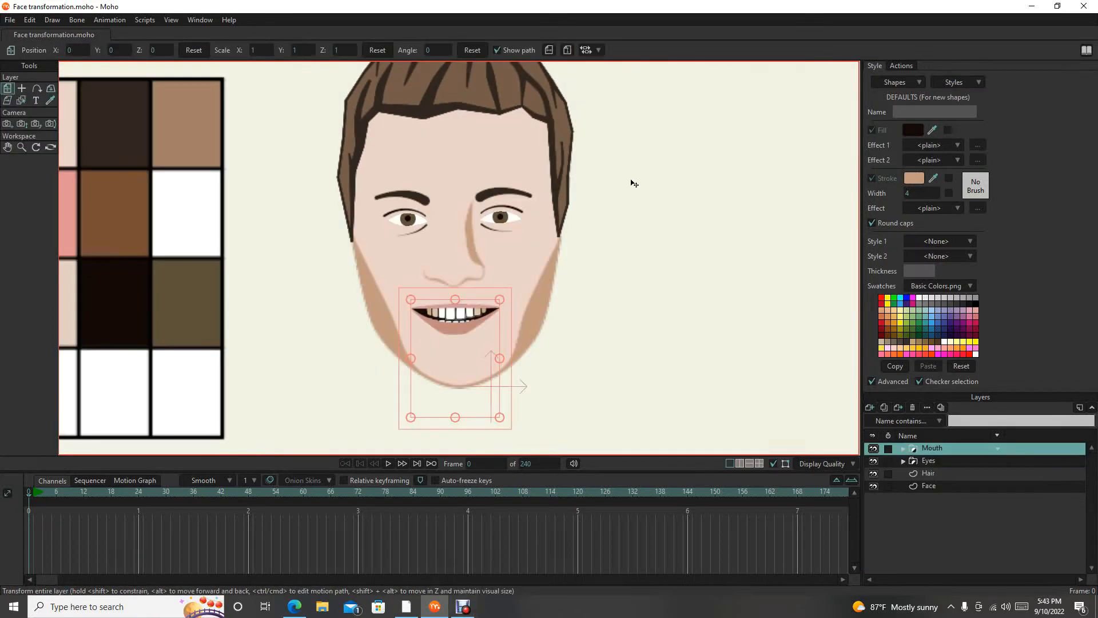
scroll(592, 175, "down", 2)
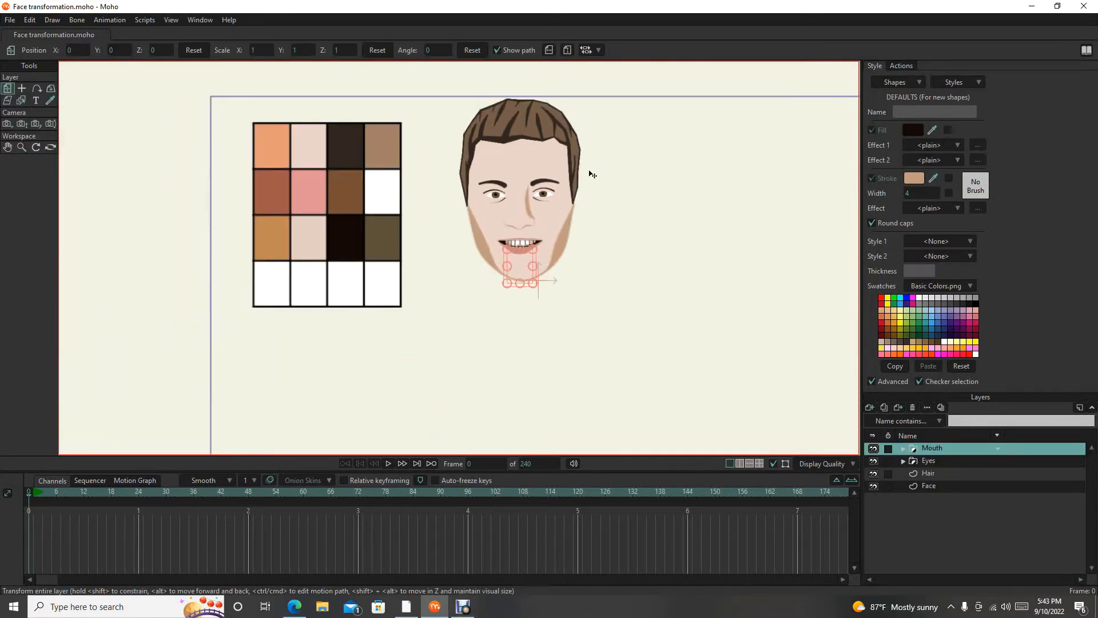
scroll(589, 174, "up", 2)
scroll(586, 200, "down", 1)
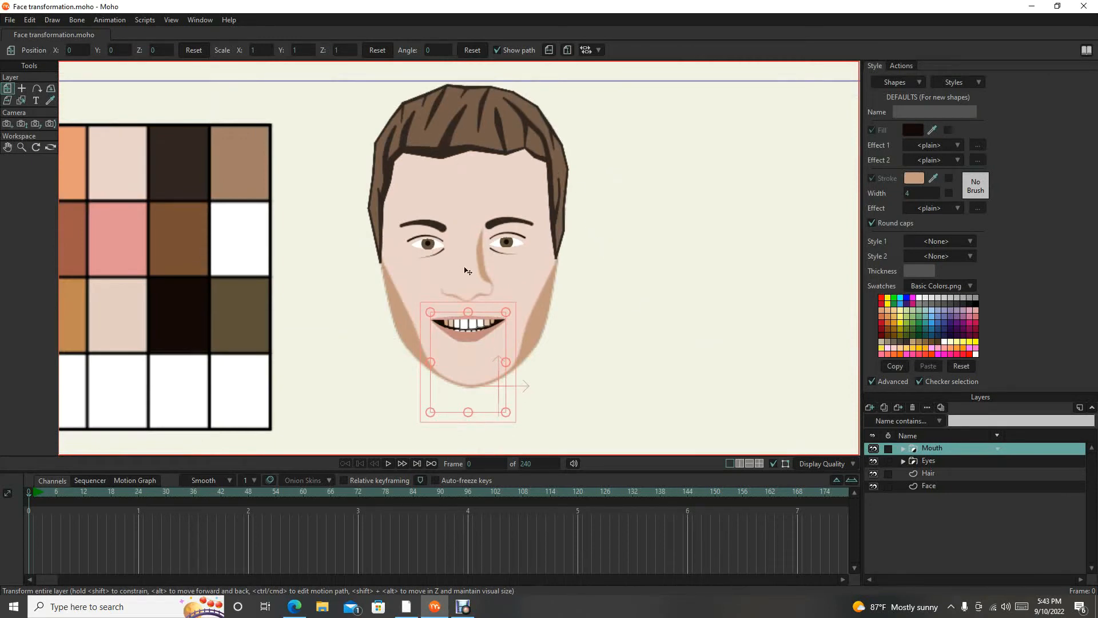
left_click(903, 461)
left_click(903, 461)
left_click(871, 407)
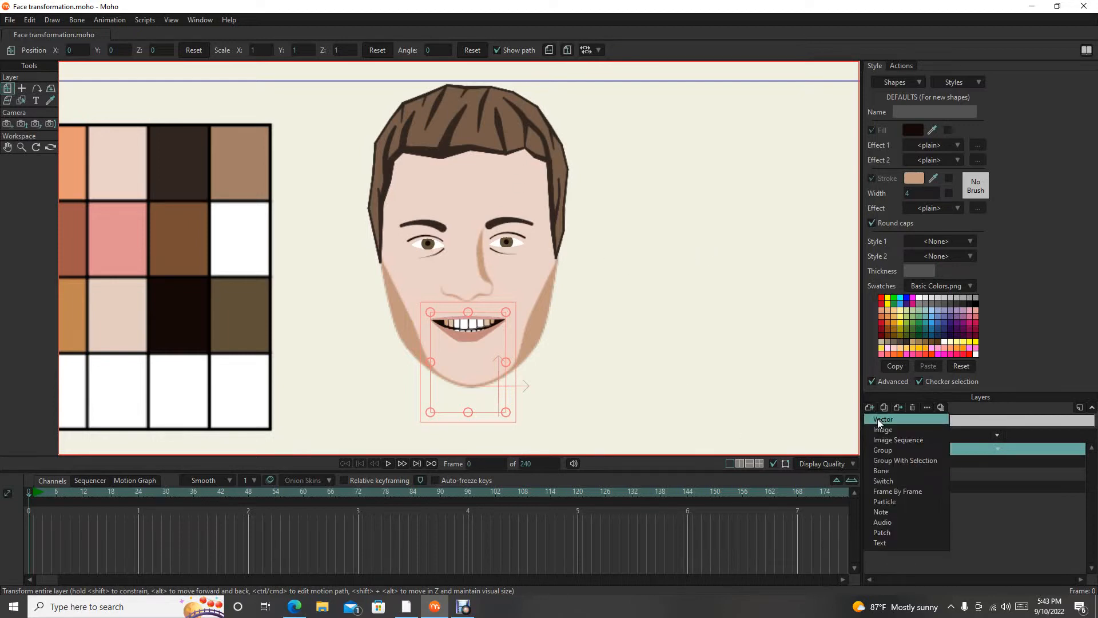
left_click(983, 412)
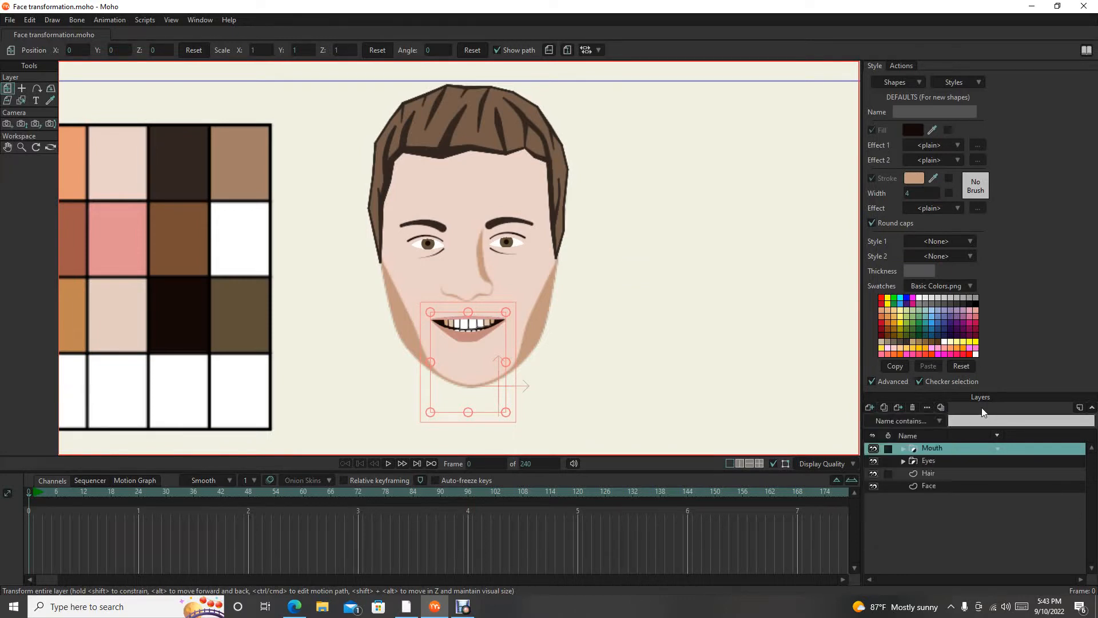
Group the Mouth, Eyes, Hair and Face layers together and name the group Head.
left_click(931, 487)
left_click(934, 450, "shift")
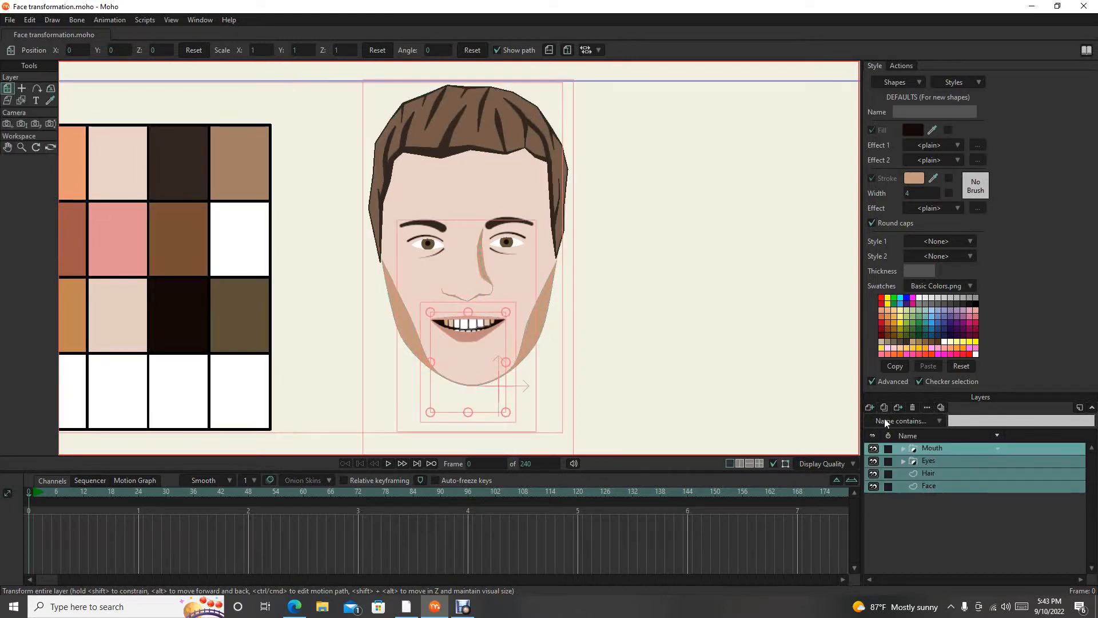
left_click(871, 407)
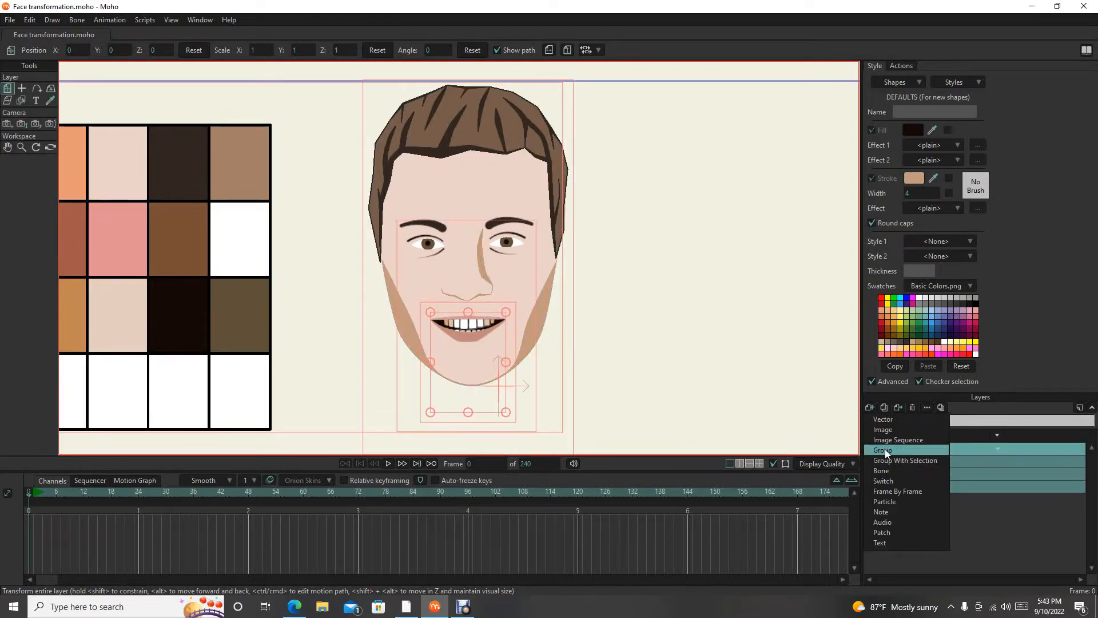
left_click(905, 461)
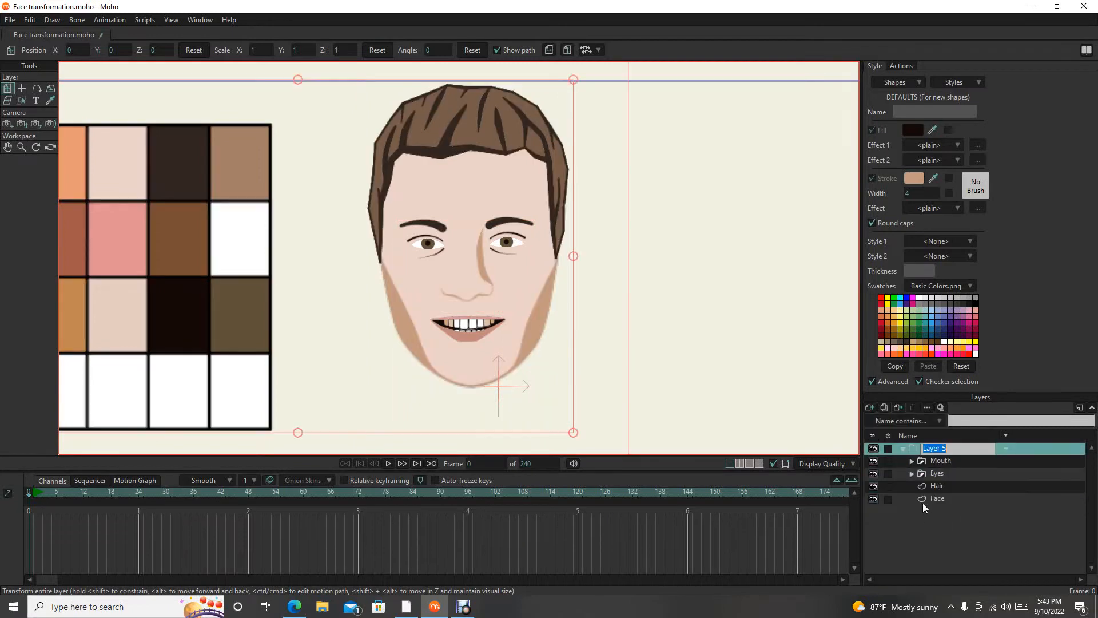
type("Head")
key("Return")
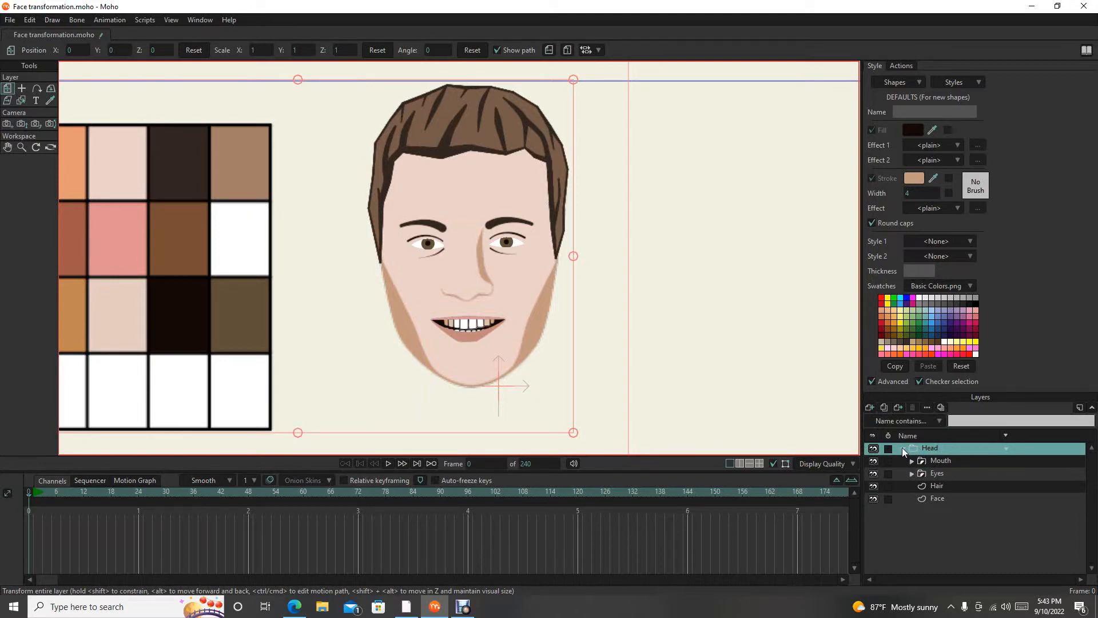
Set the Head group's masking to Hide all and apply the layer settings.
double_click(942, 447)
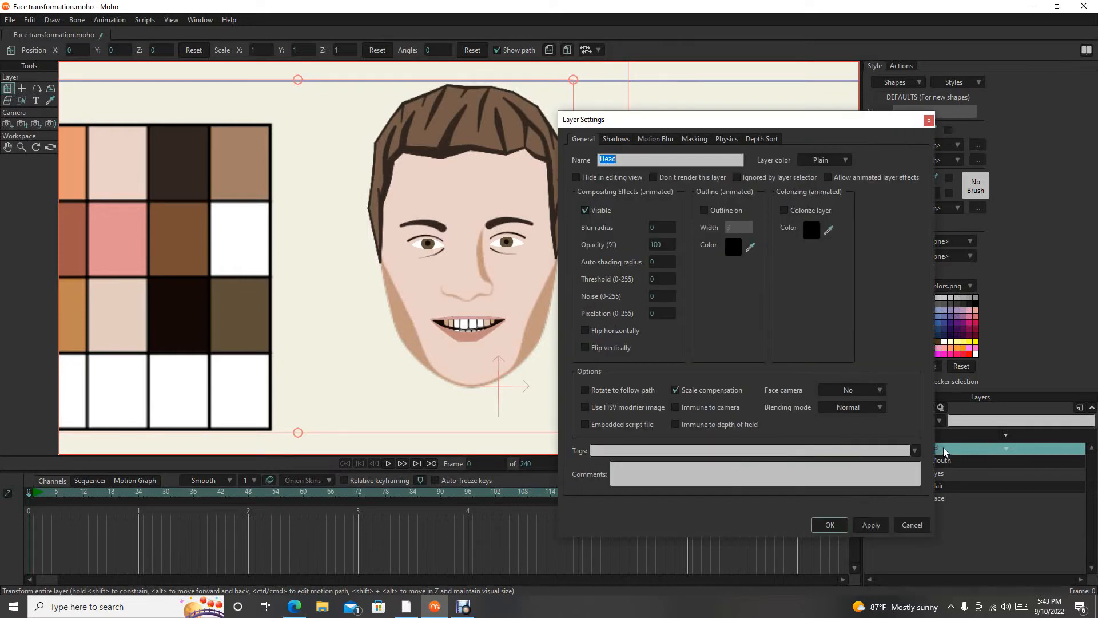
left_click(695, 139)
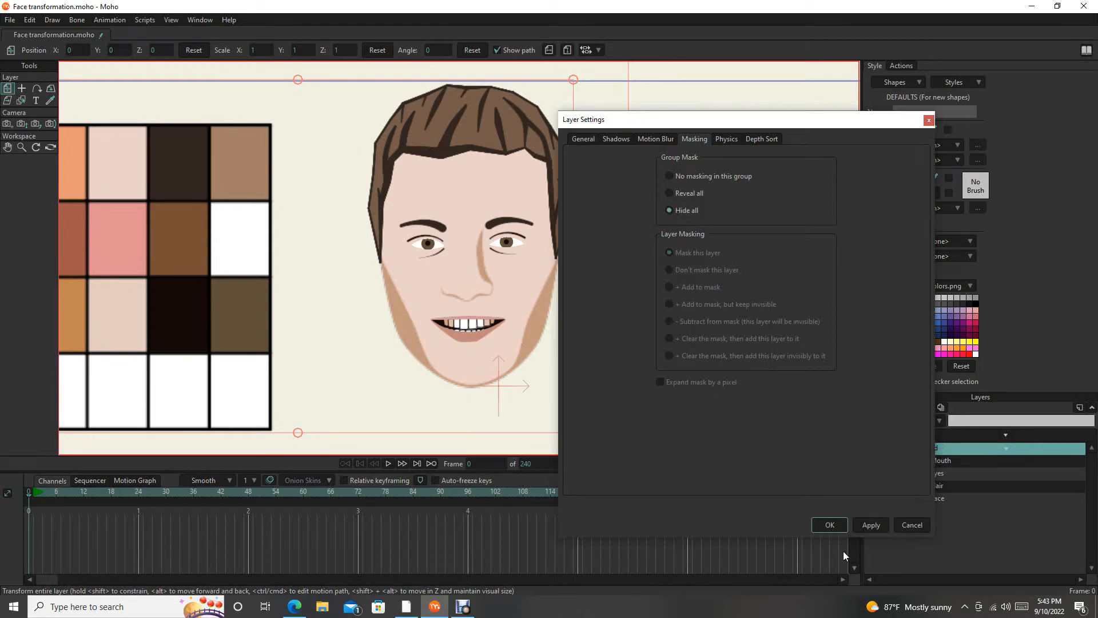
left_click(830, 524)
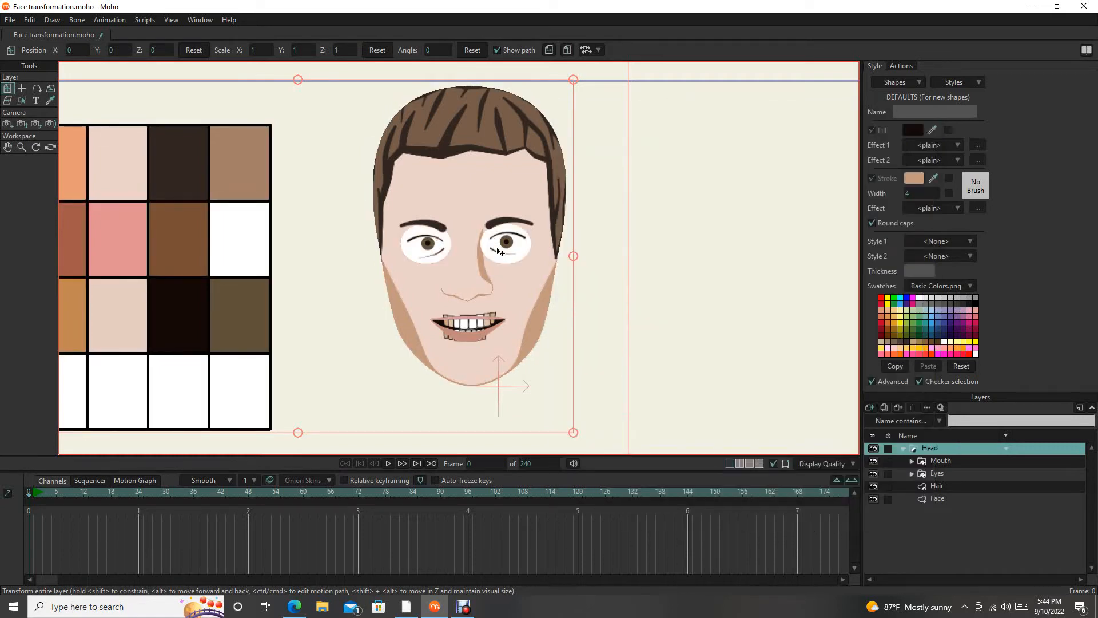
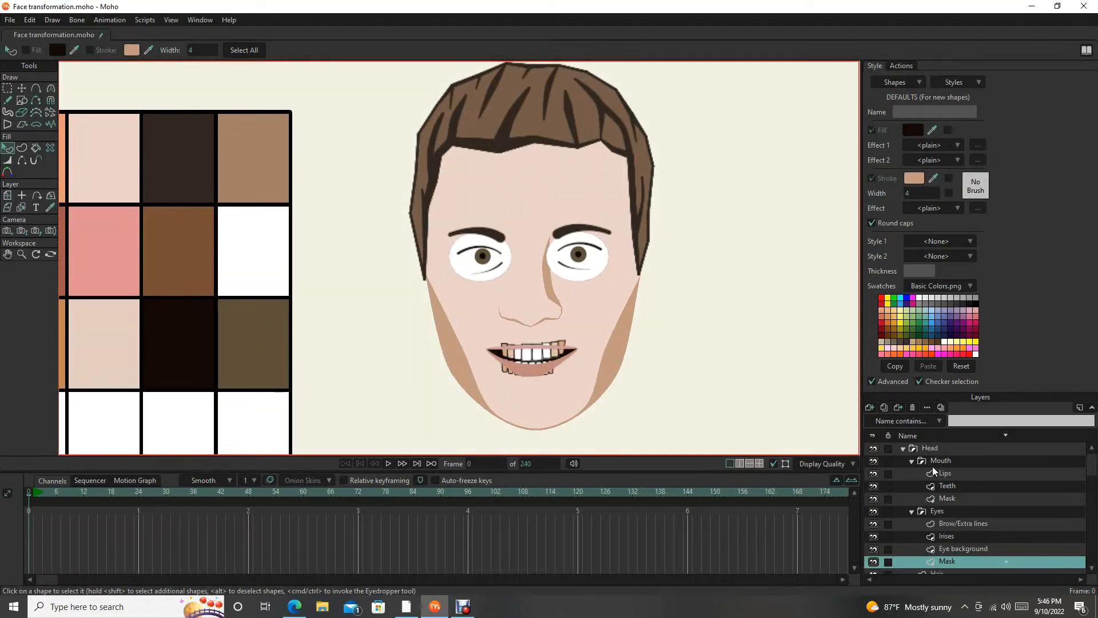
Set the Mask layers in the Mouth and Eyes groups to clear the mask, then add this layer to it.
left_click(959, 499)
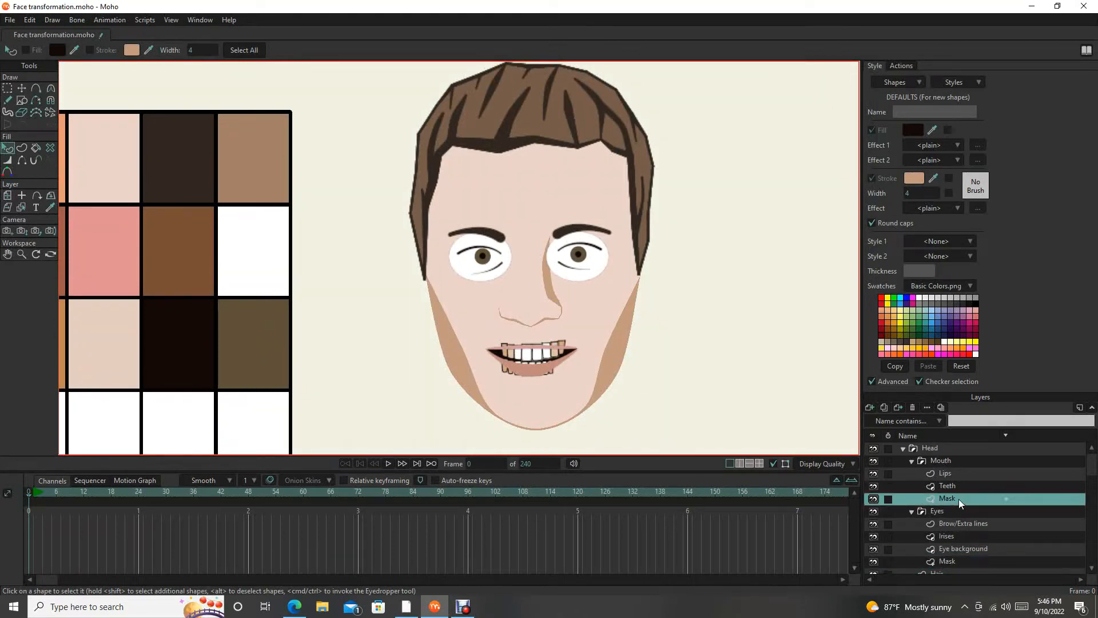
scroll(955, 514, "down", 1)
left_click(956, 536)
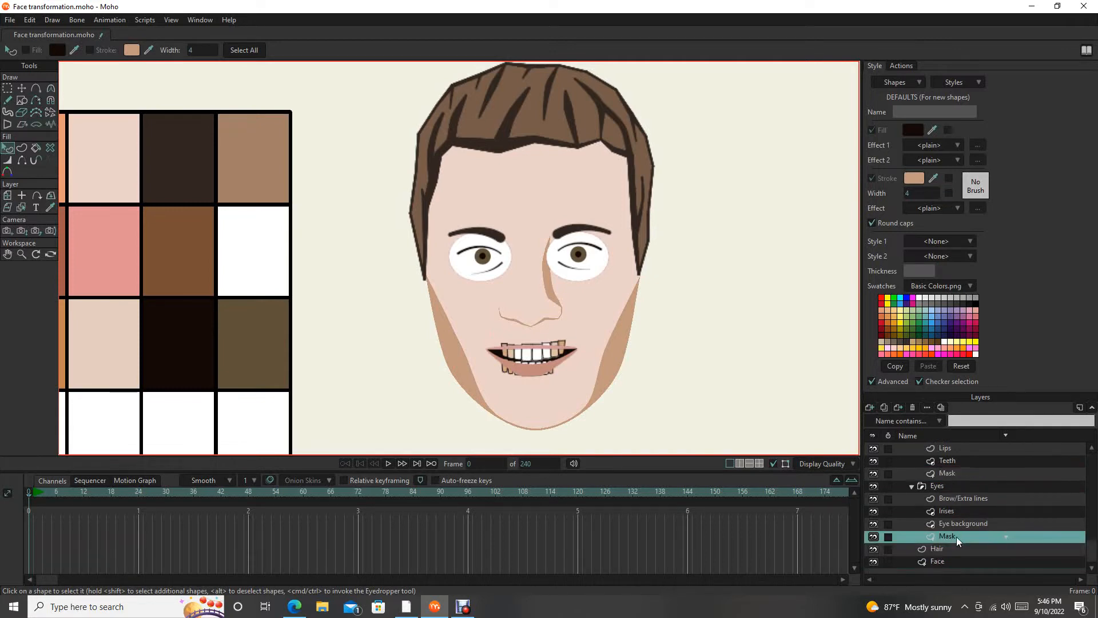
right_click(956, 536)
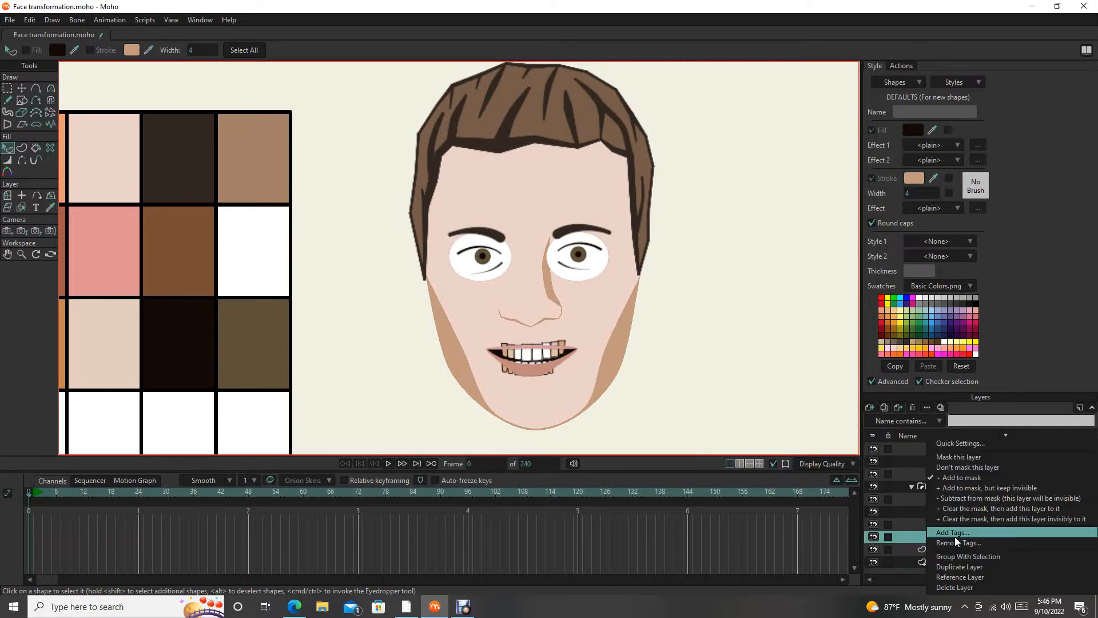
left_click(959, 508)
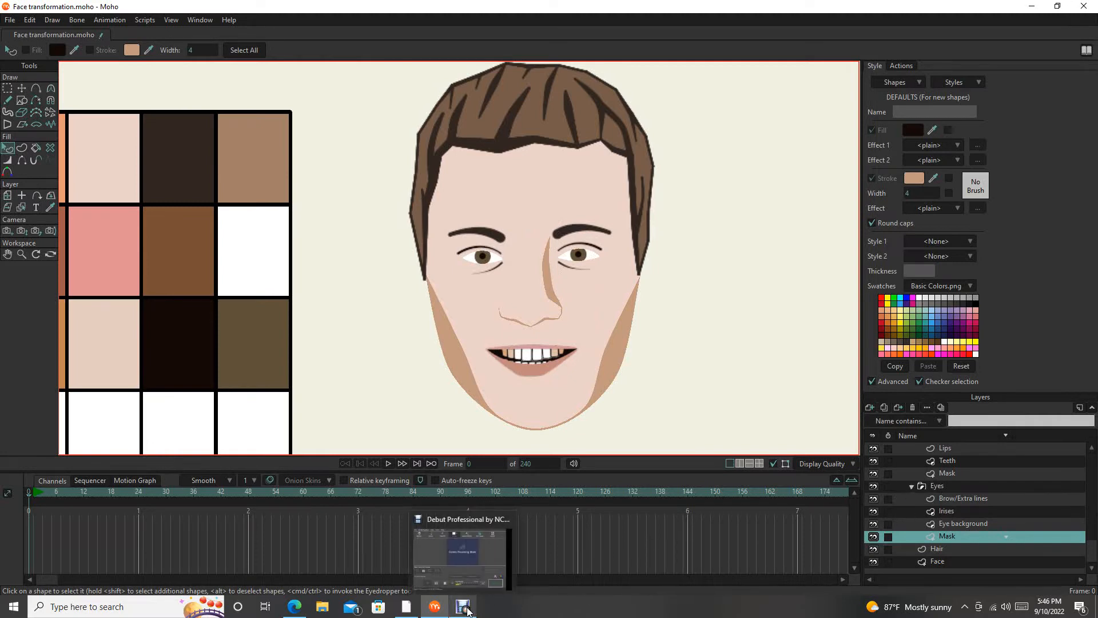
Collapse the Eyes and Mouth groups inside Head and select the Face layer.
scroll(682, 282, "down", 2)
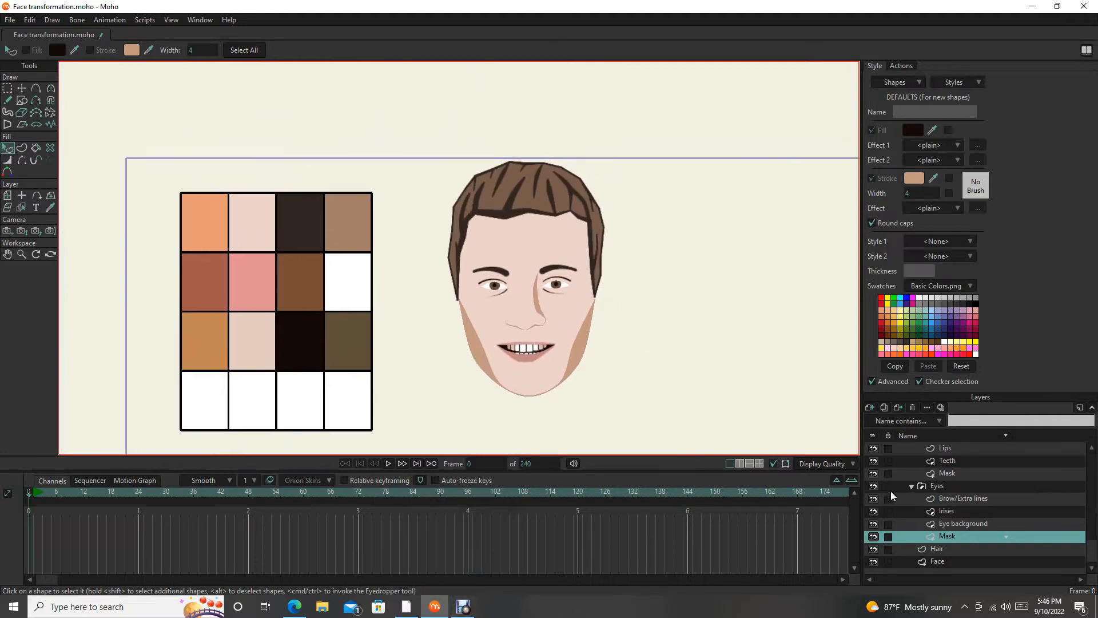
scroll(916, 541, "up", 1)
left_click(914, 501)
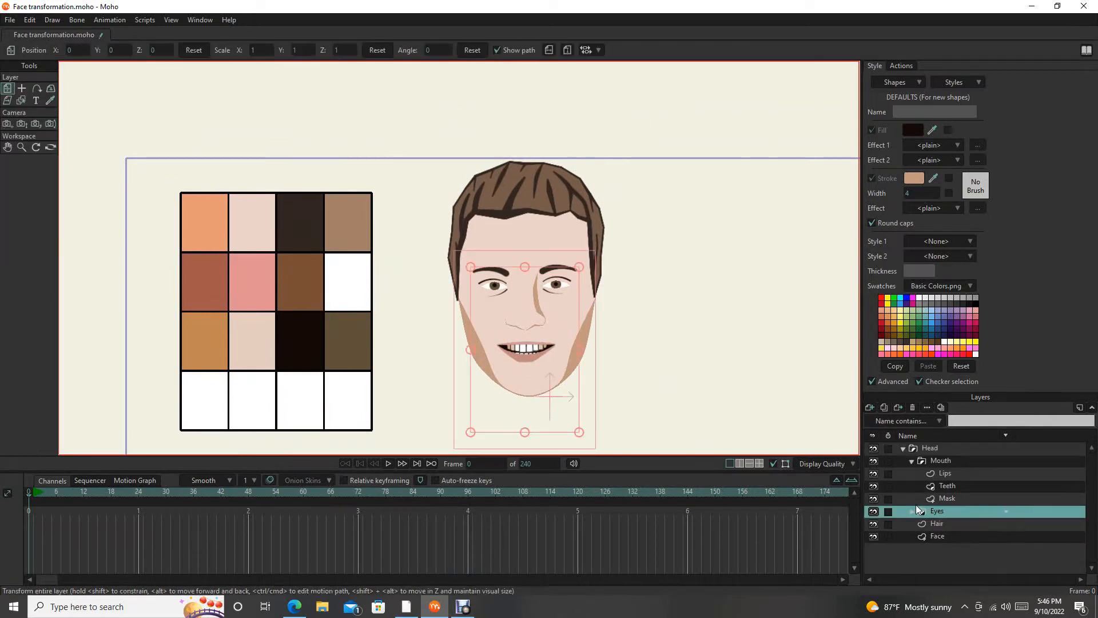
left_click(914, 461)
left_click(949, 503)
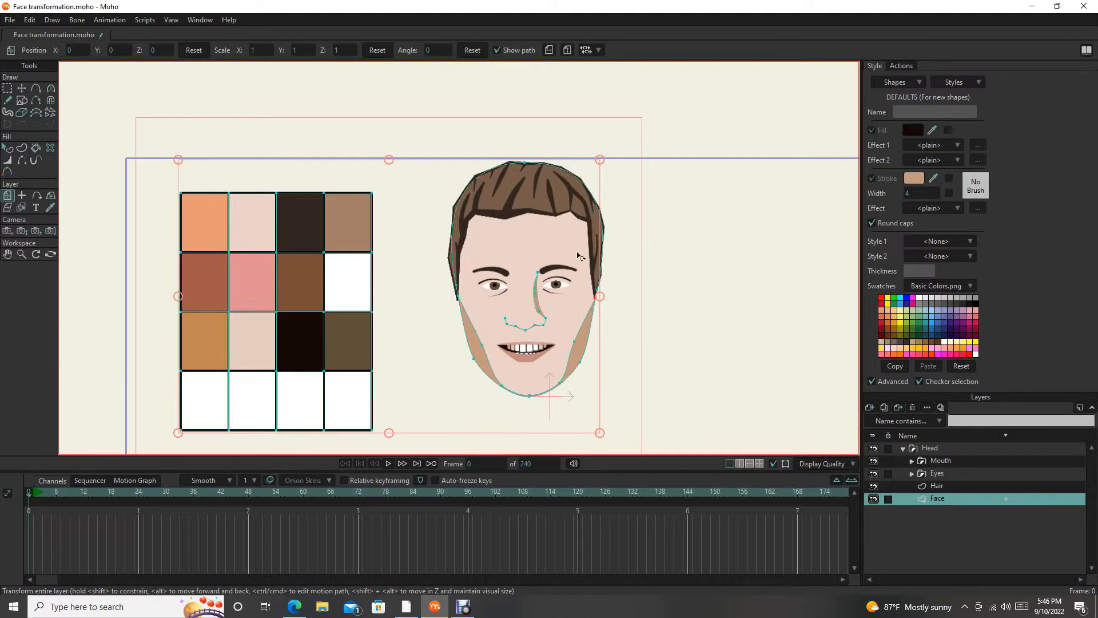
Examine the masked head beside the colour palette at several magnifications and activate the Add Point tool.
left_click_drag(624, 276, 582, 256)
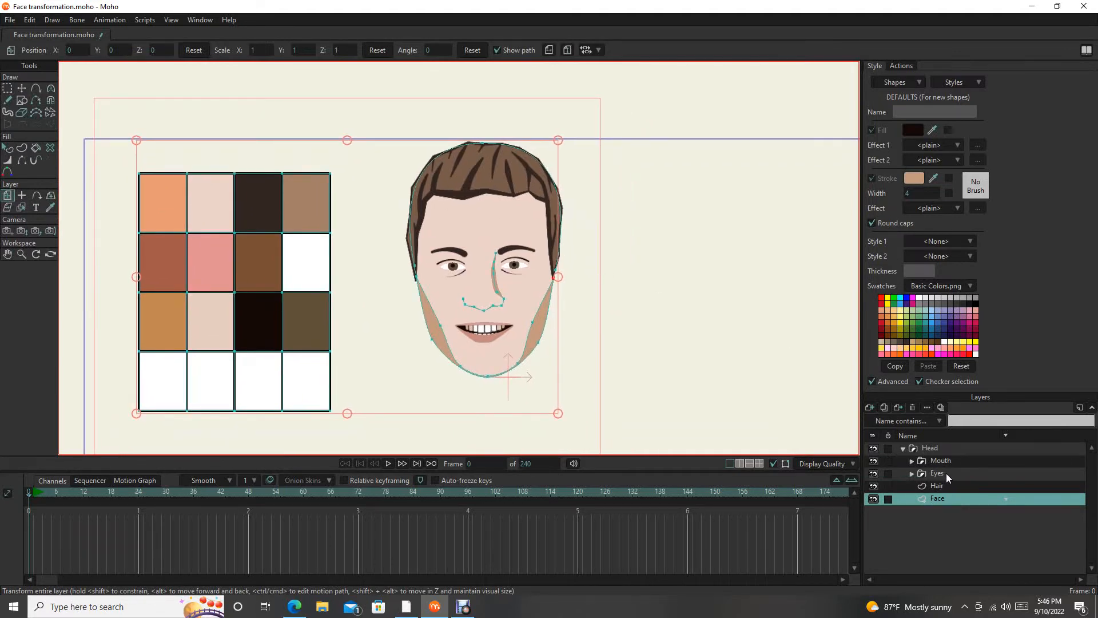
scroll(404, 246, "up", 3)
scroll(644, 329, "down", 2)
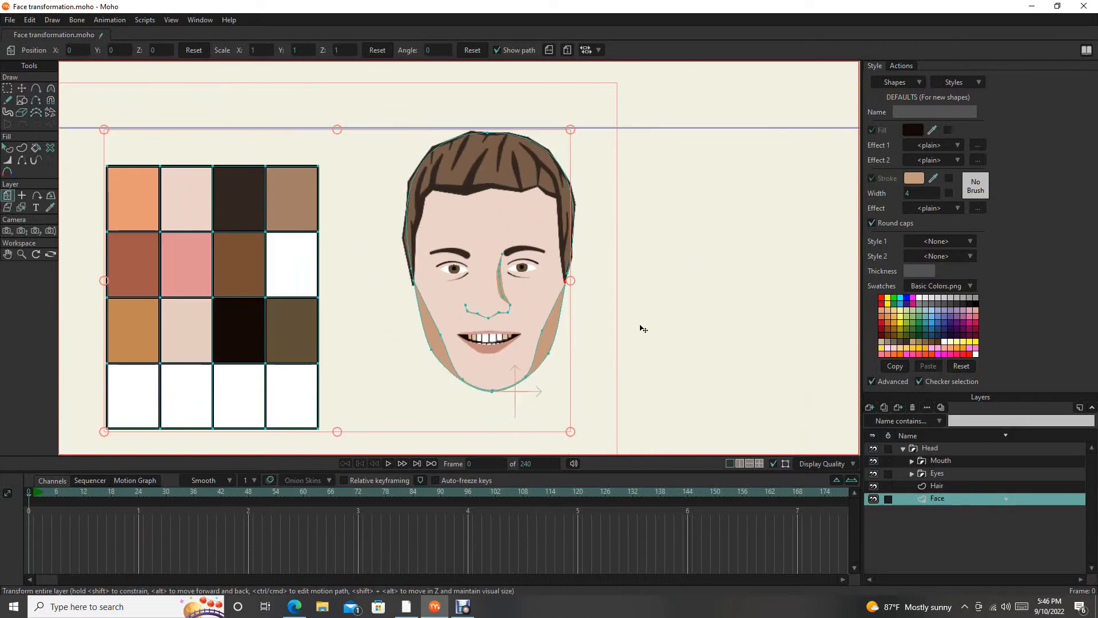
scroll(586, 368, "down", 2)
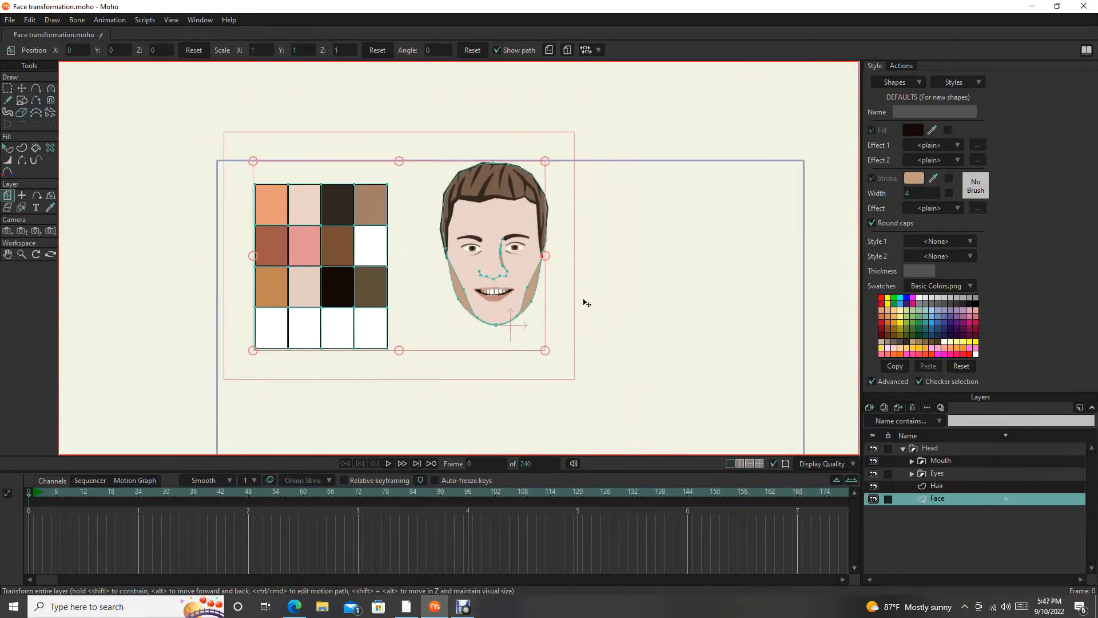
left_click_drag(597, 313, 581, 333)
left_click_drag(474, 251, 400, 254)
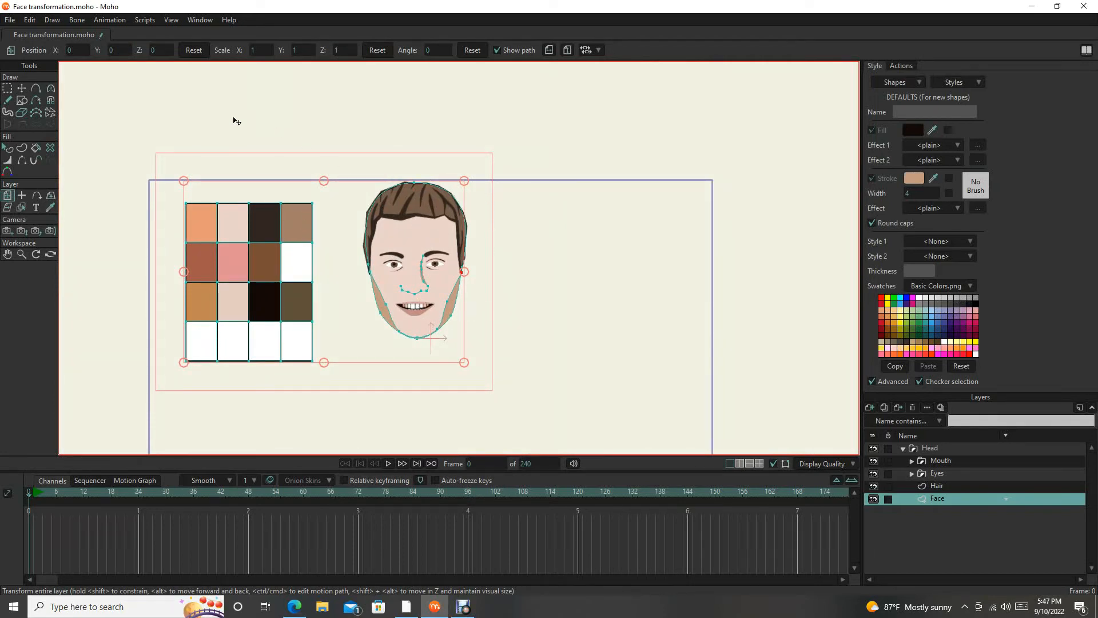
left_click(38, 94)
scroll(383, 254, "up", 3)
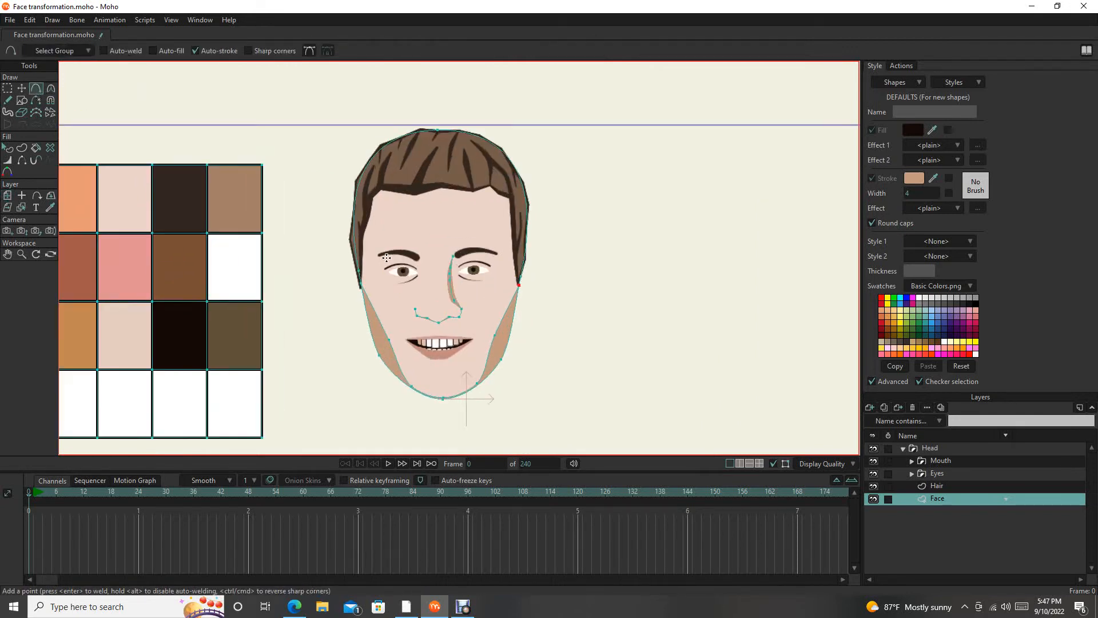
left_click_drag(460, 275, 420, 245)
left_click_drag(407, 183, 415, 233)
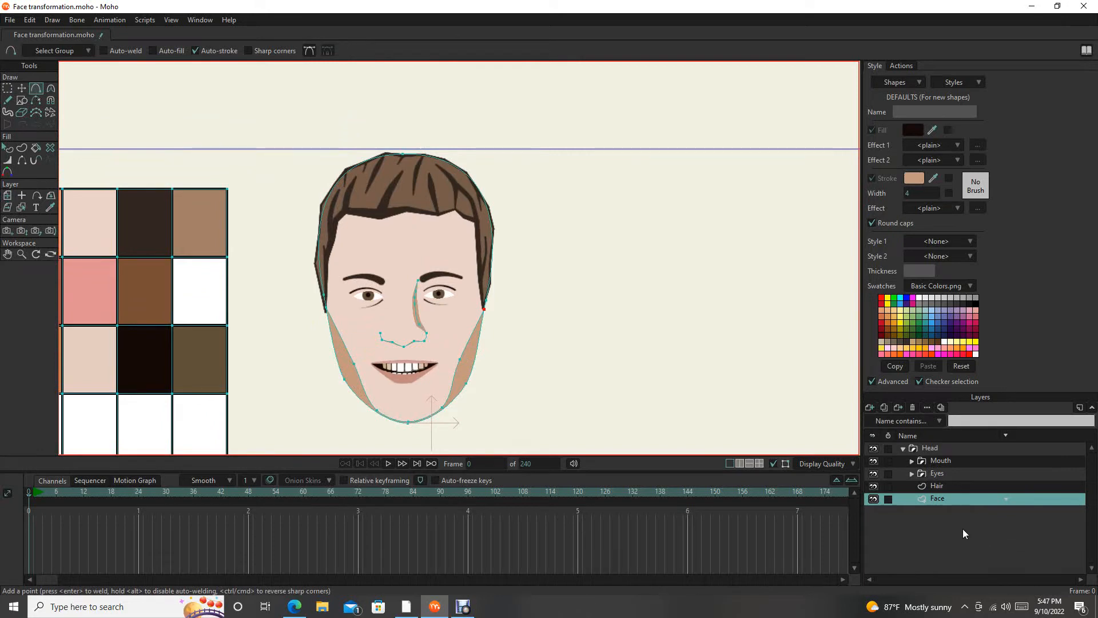
Add a vector layer named Shade and place it above Mouth, first in the Head group.
left_click(869, 406)
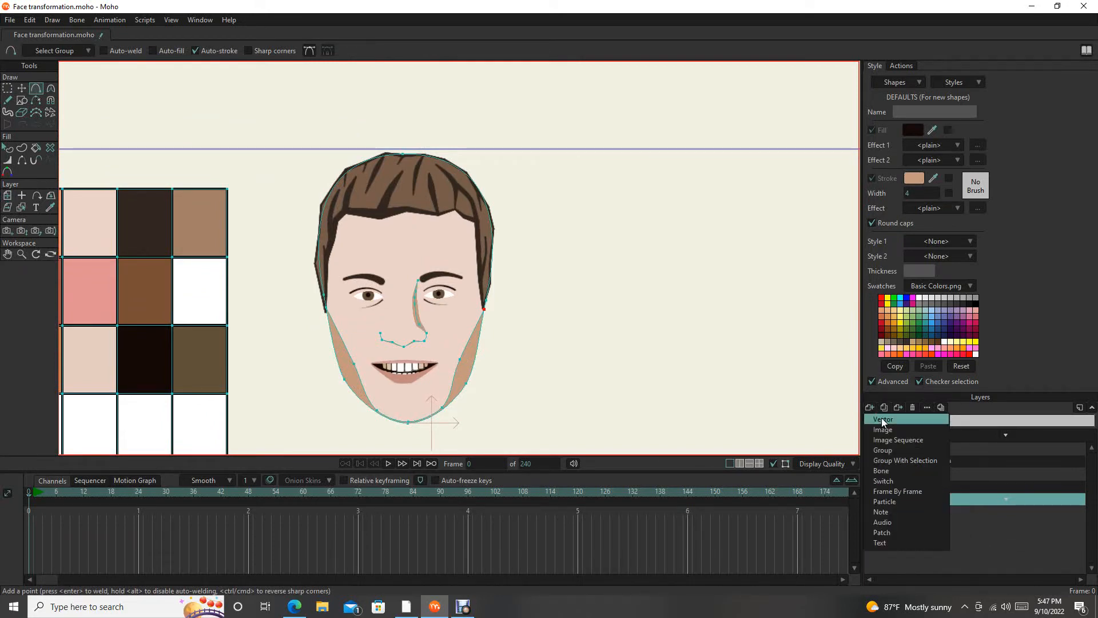
left_click(881, 419)
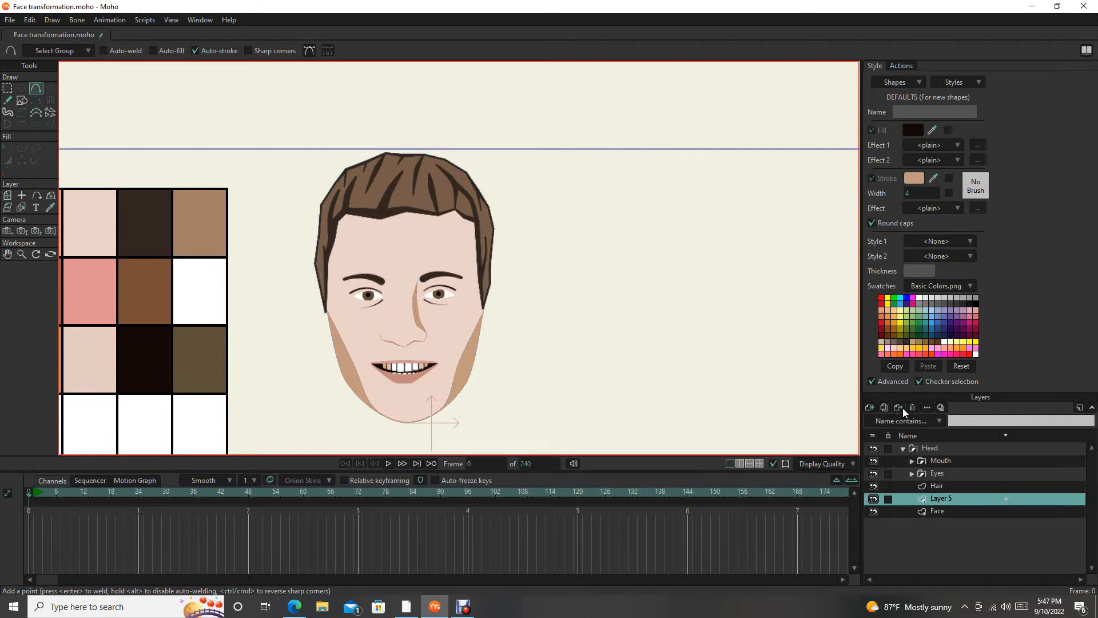
double_click(944, 497)
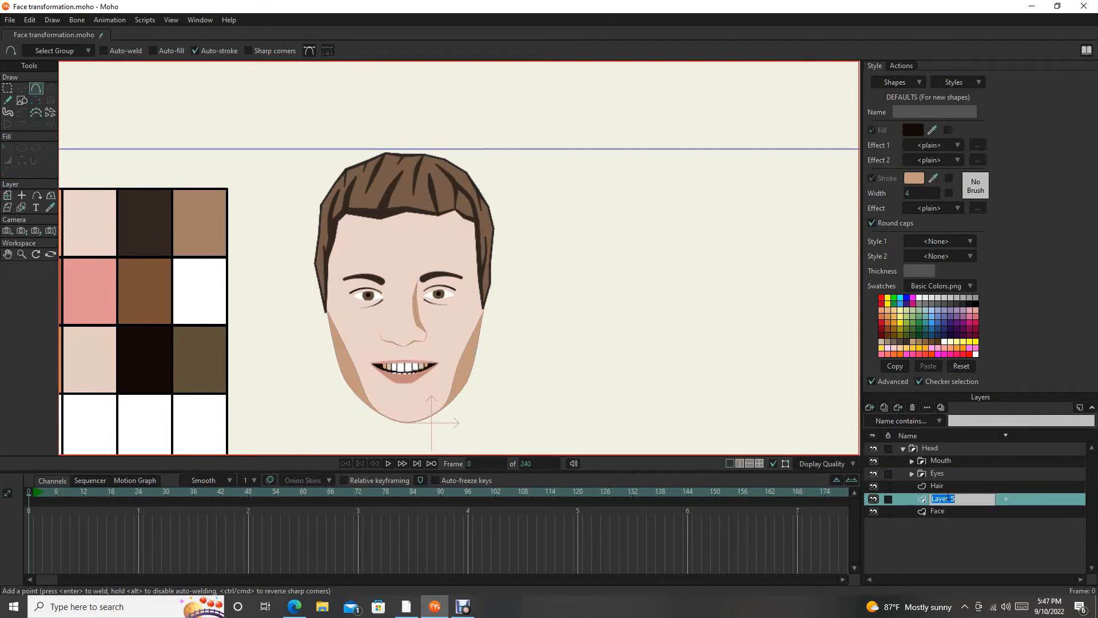
type("Shade")
key("Return")
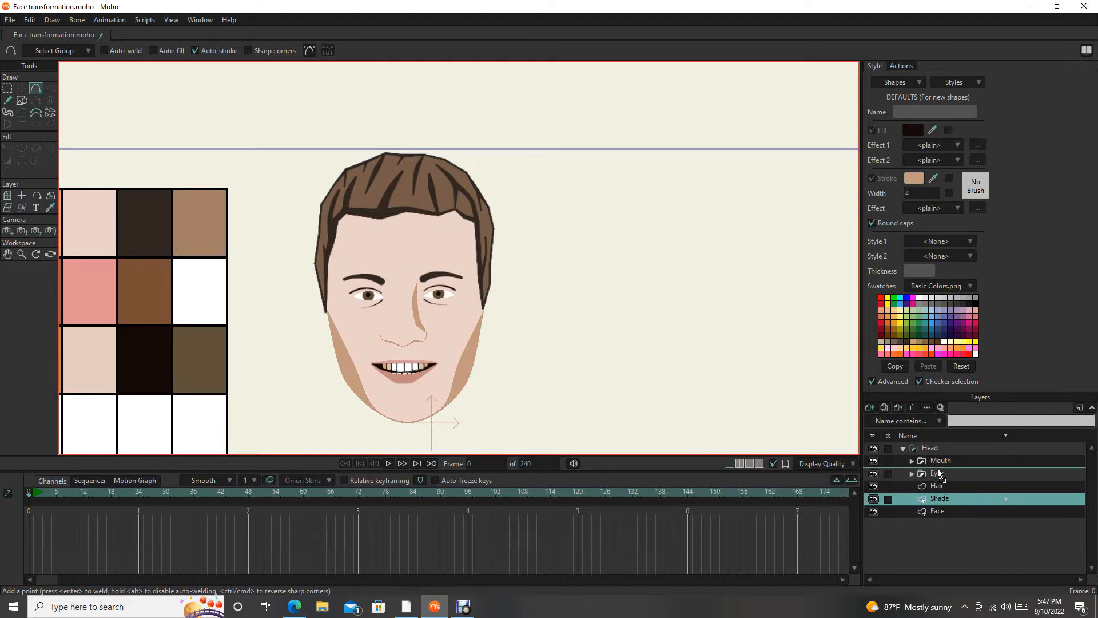
left_click_drag(936, 451, 936, 450)
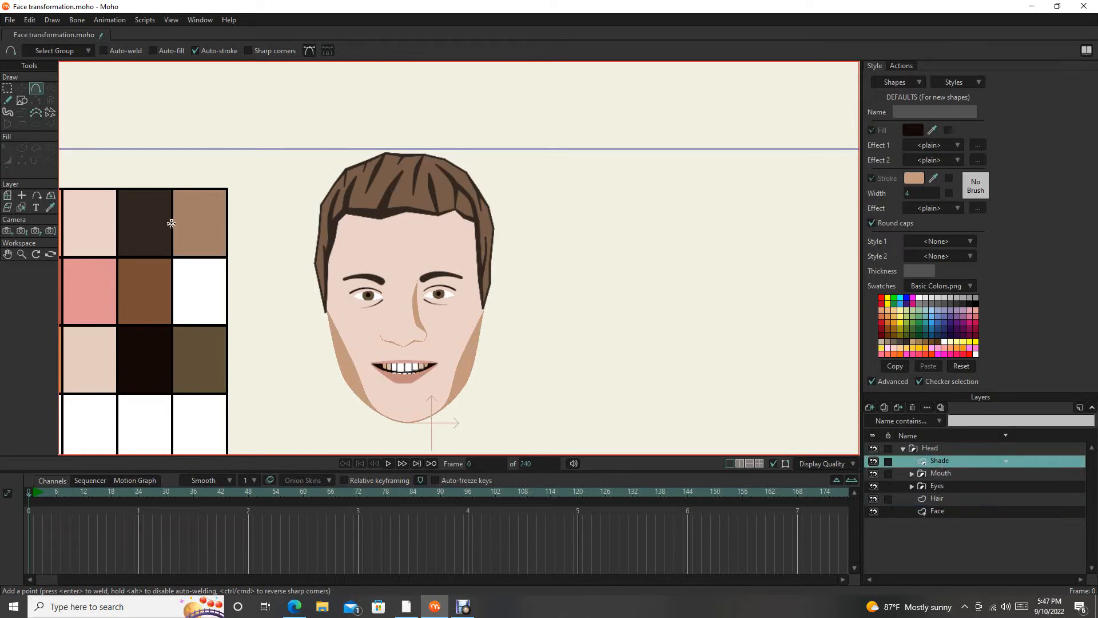
On the Shade layer, draw a curved outline running down the middle of the face and around the outside of the head's right half.
scroll(520, 240, "down", 2)
left_click_drag(509, 240, 515, 231)
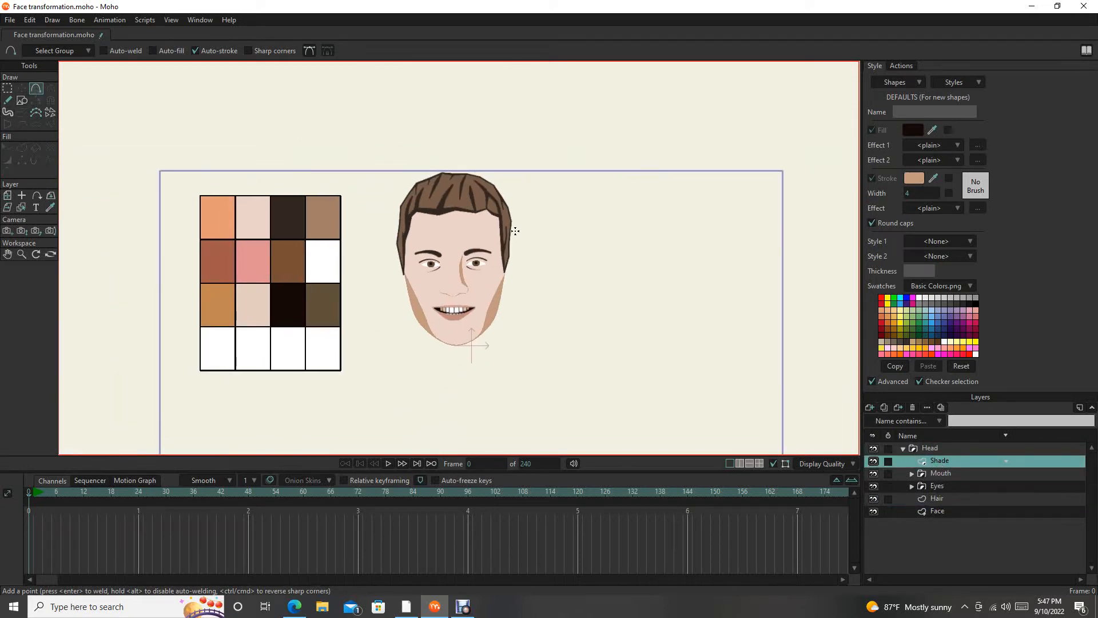
scroll(465, 155, "up", 2)
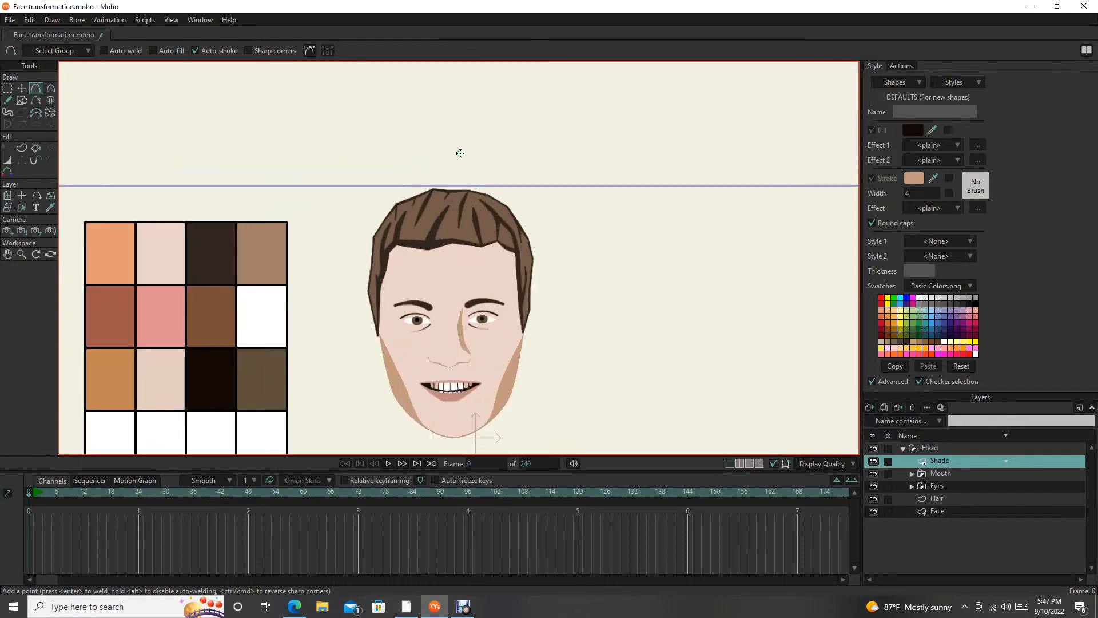
left_click_drag(460, 153, 427, 167)
scroll(476, 182, "up", 4)
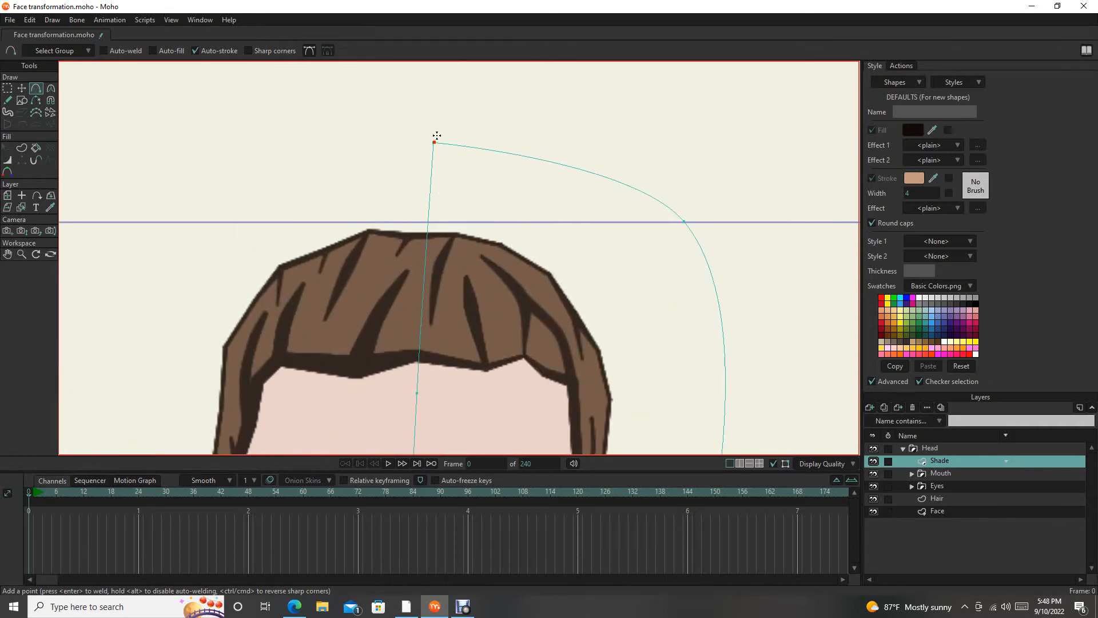
Weld the outline's two end points together above the hair to close the shade shape.
key("t")
scroll(428, 141, "up", 5)
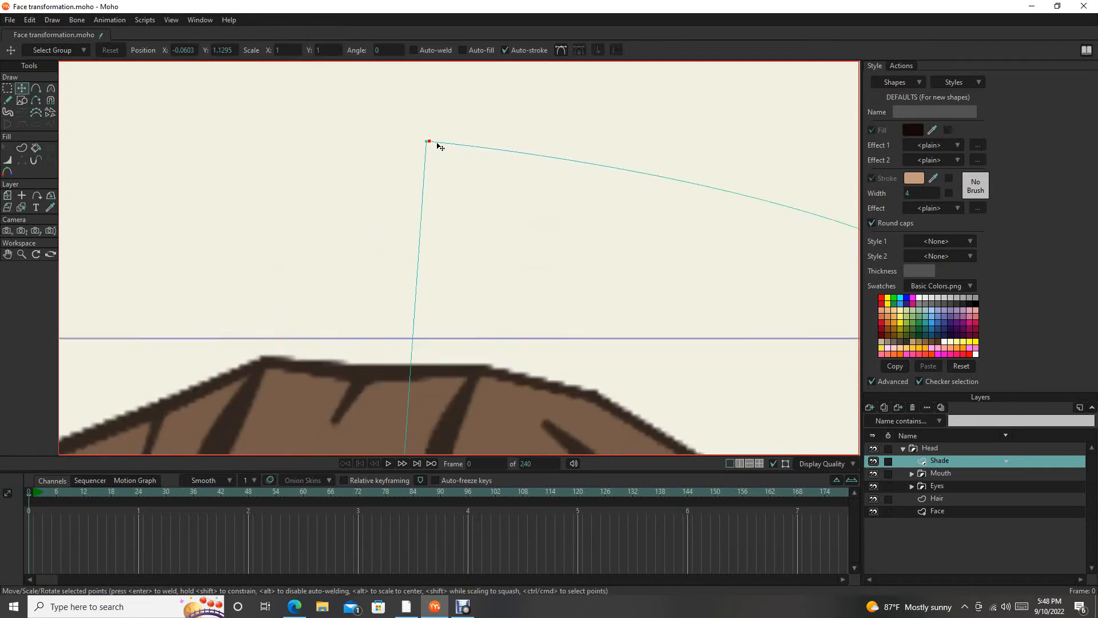
left_click_drag(426, 140, 423, 142)
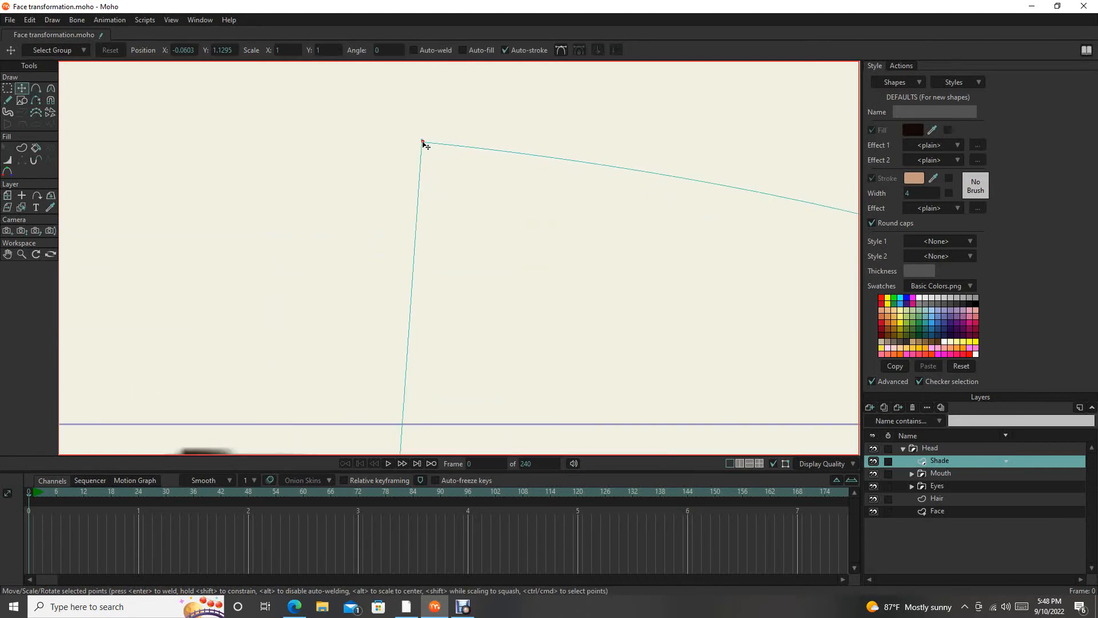
key("Return")
scroll(472, 174, "down", 8)
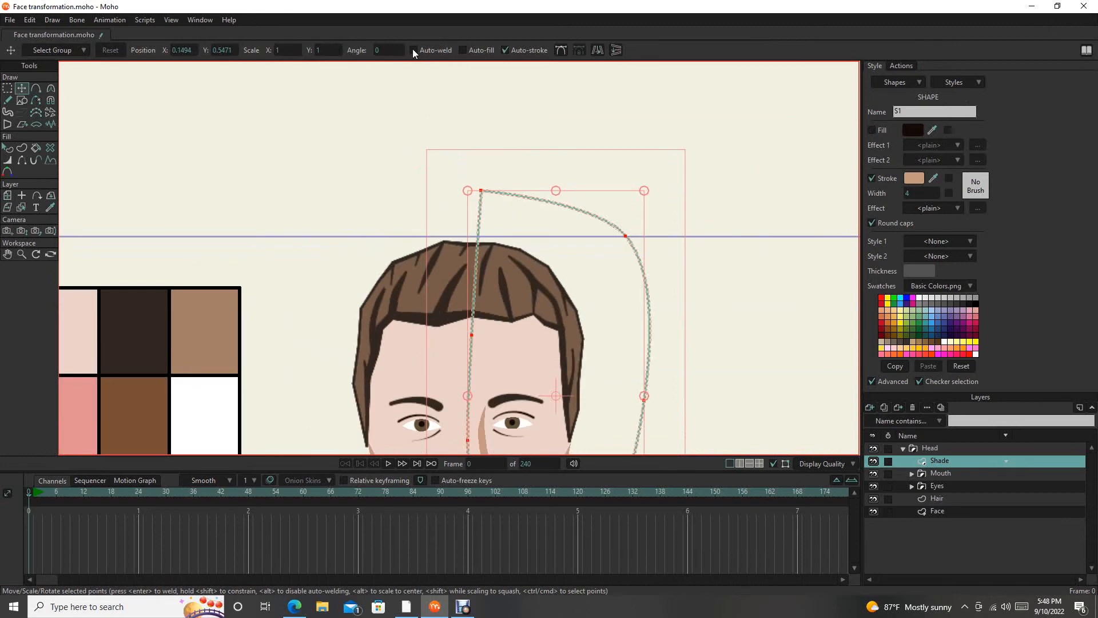
Turn on Auto-weld for the point transform tool and bring the head and shade outline into view.
left_click(414, 50)
scroll(511, 206, "down", 3)
scroll(515, 206, "up", 4)
scroll(515, 207, "down", 3)
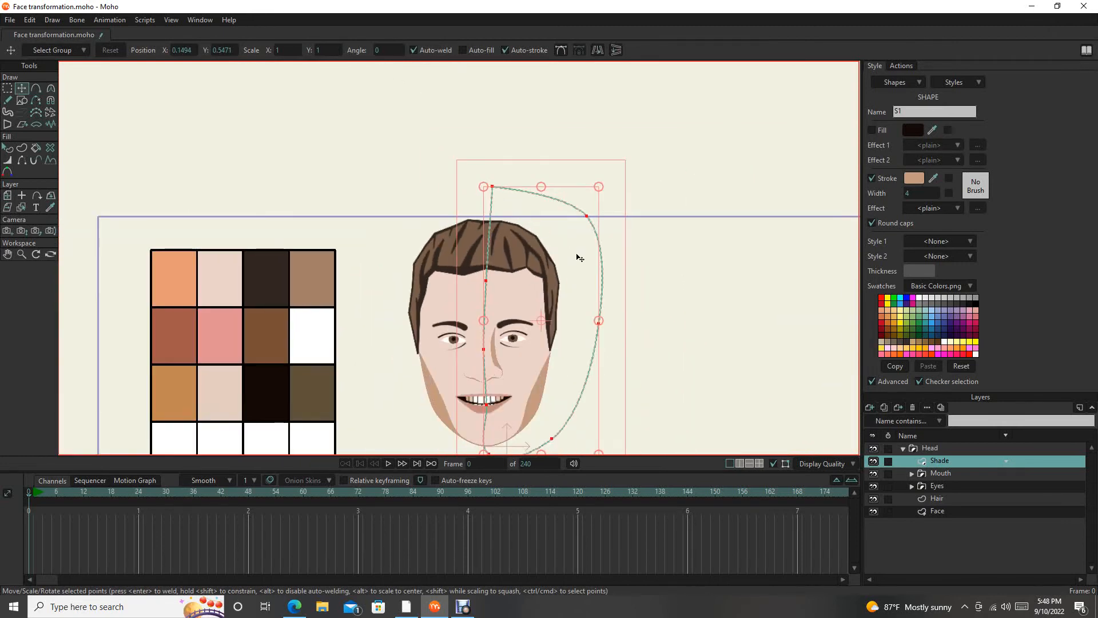
Select all points of the shade outline and create a stroke-only shape from them on the Shade layer.
key("q")
left_click(569, 268)
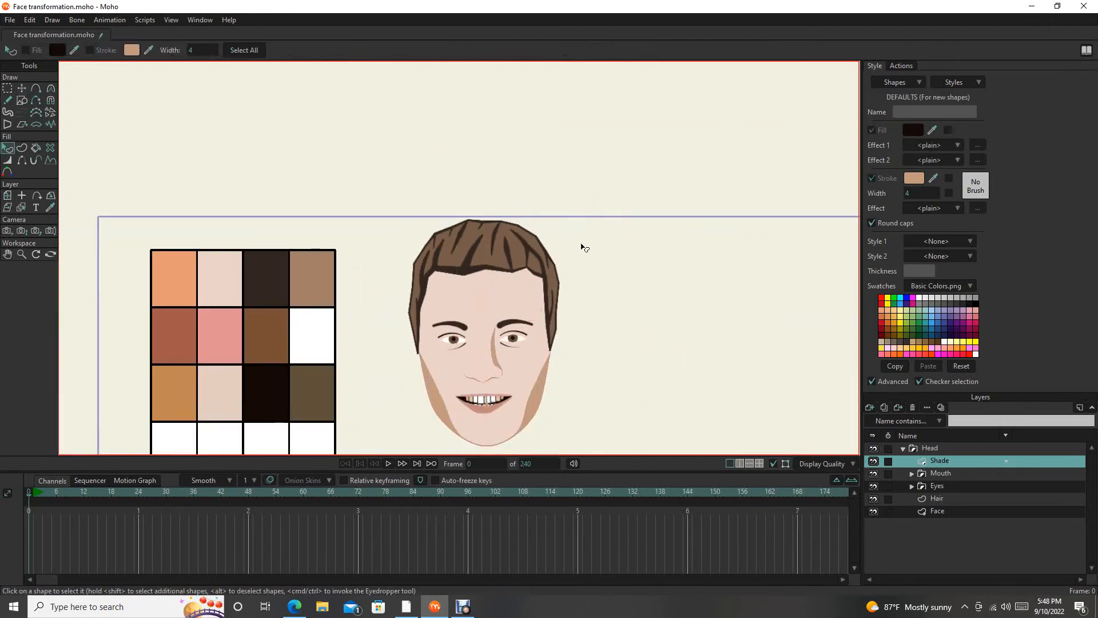
key("g")
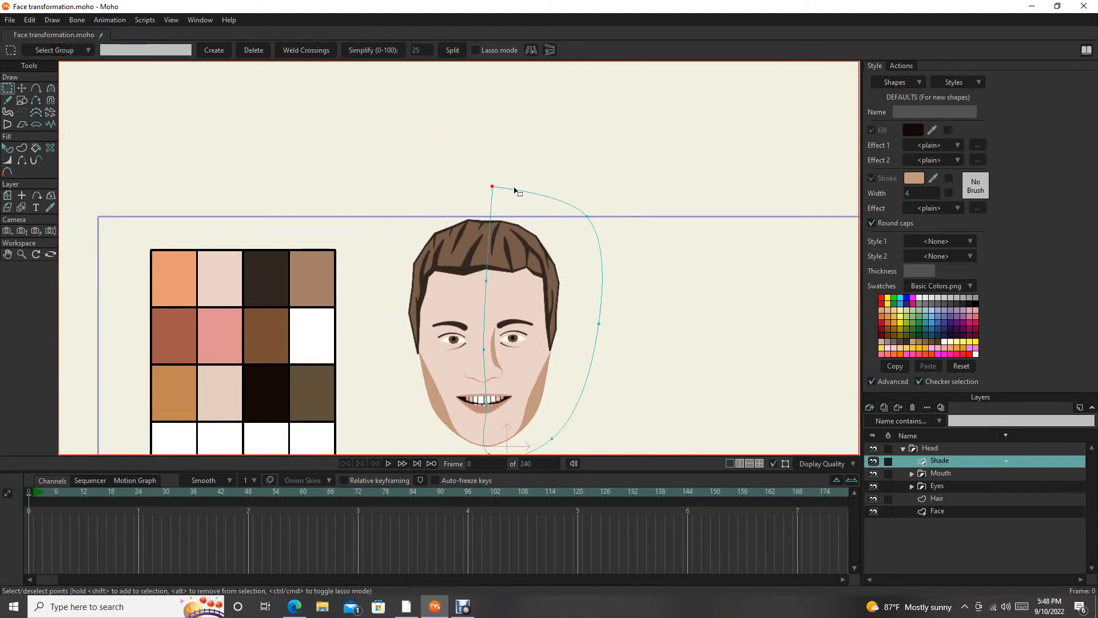
key("q")
left_click(512, 192)
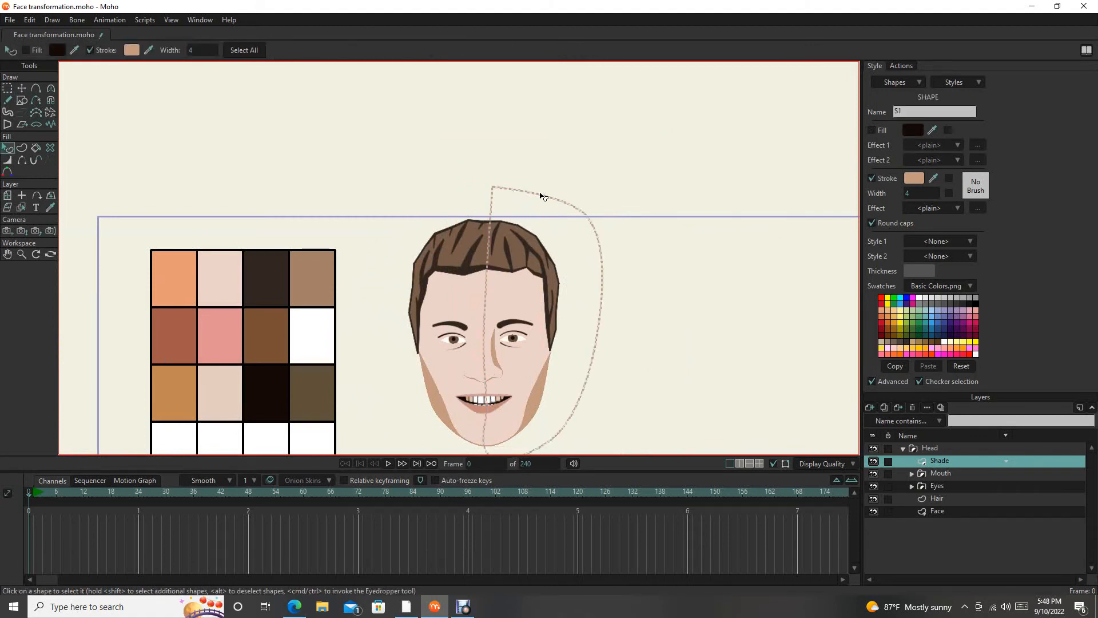
left_click_drag(536, 250, 520, 194)
key("g")
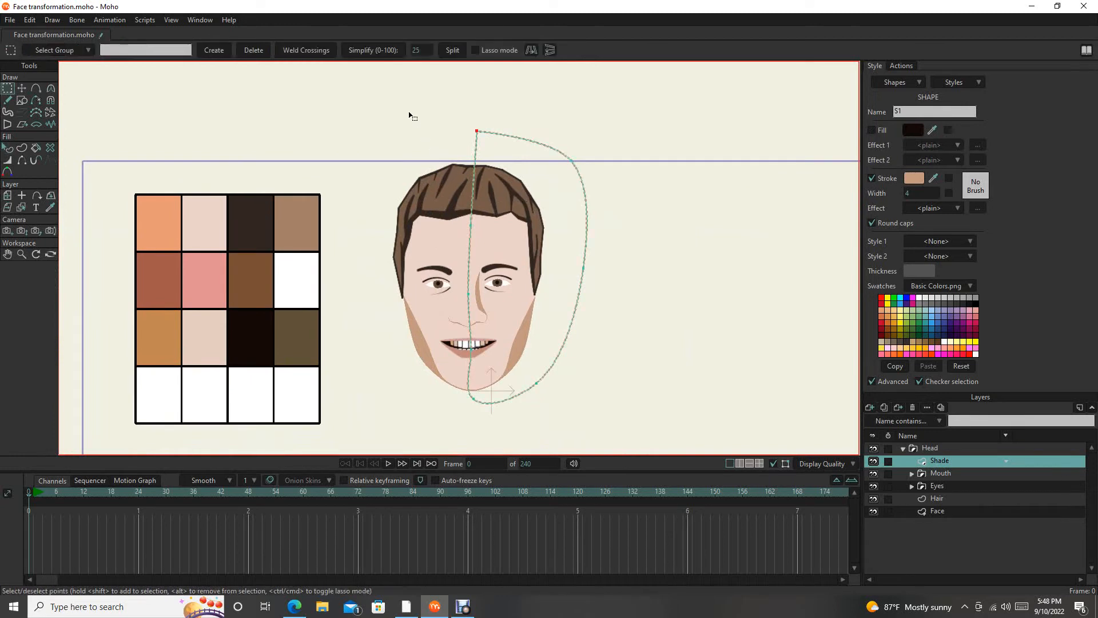
left_click_drag(399, 104, 661, 452)
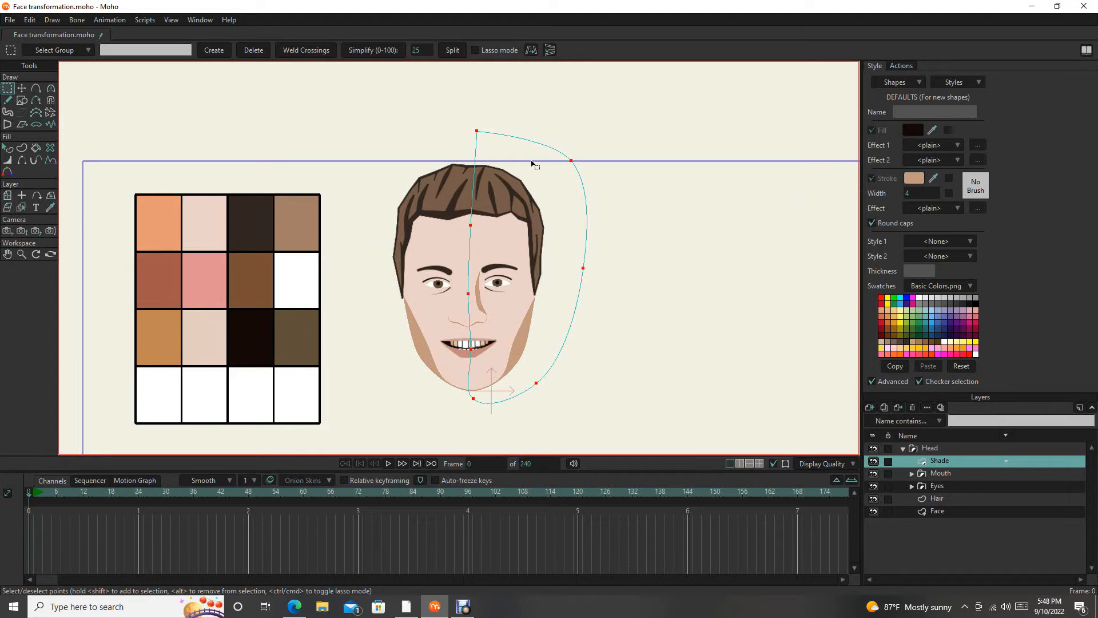
left_click(23, 147)
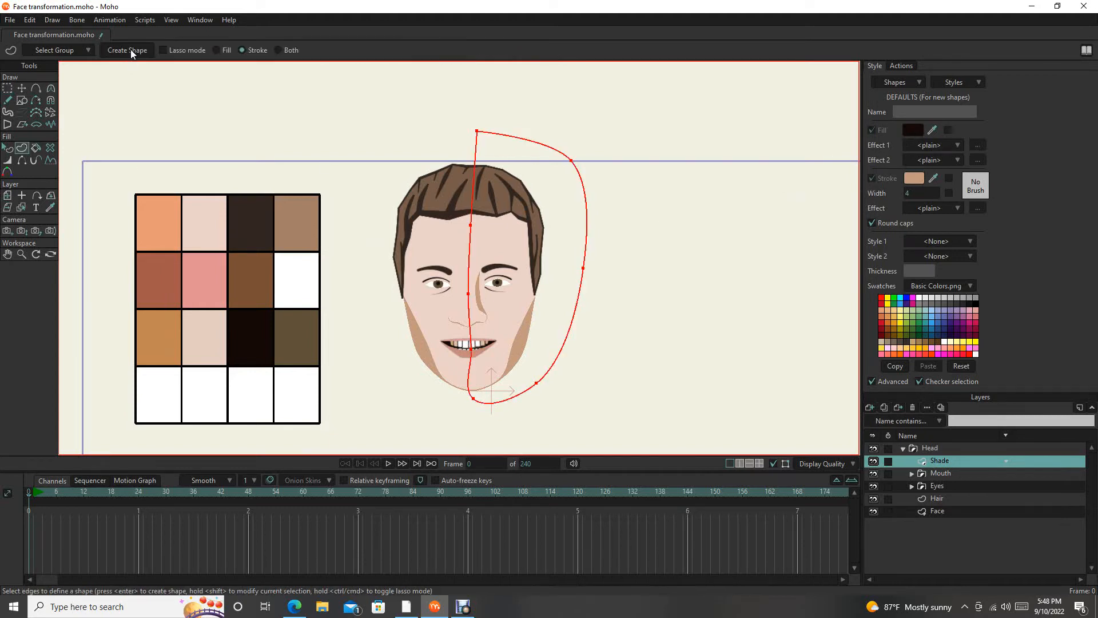
left_click(129, 50)
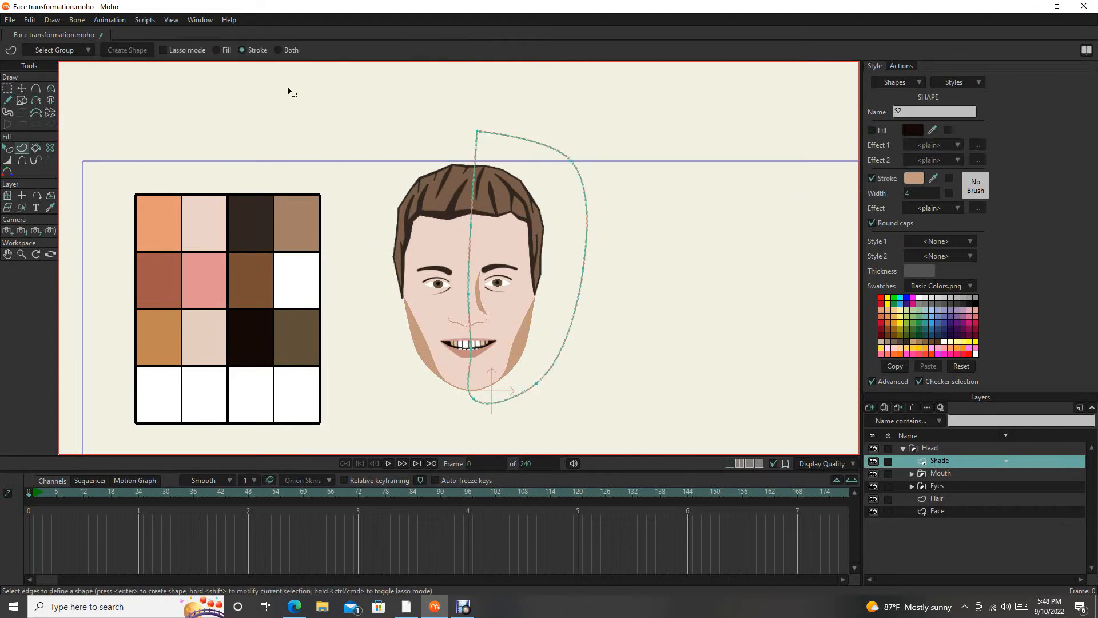
Reselect the whole shade outline and create a shape with both fill and stroke over half the face.
left_click(281, 50)
key("q")
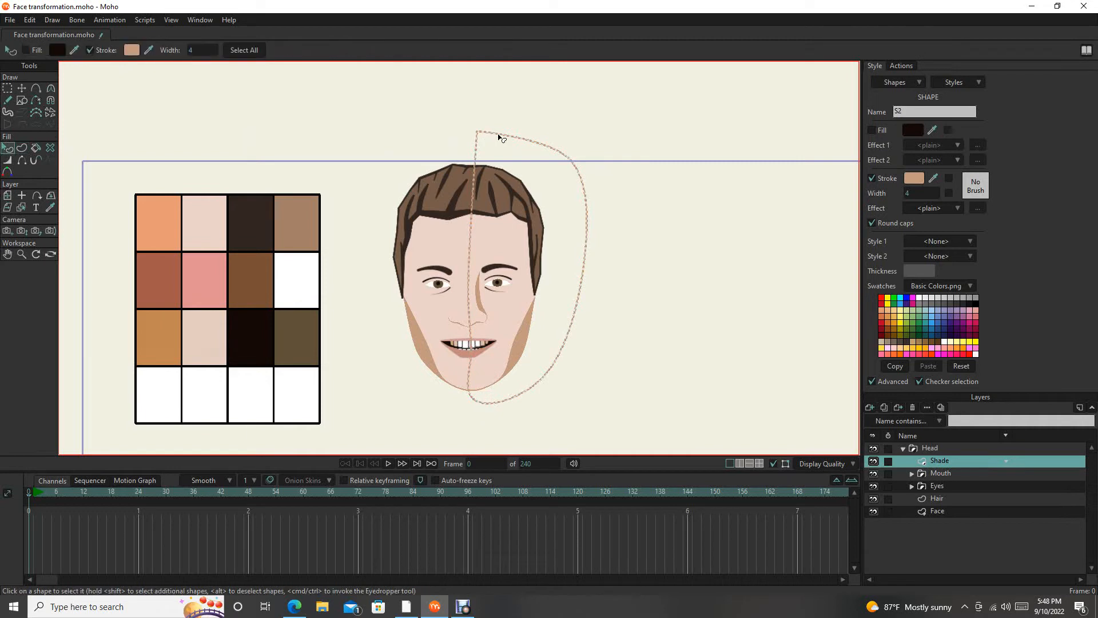
left_click(23, 149)
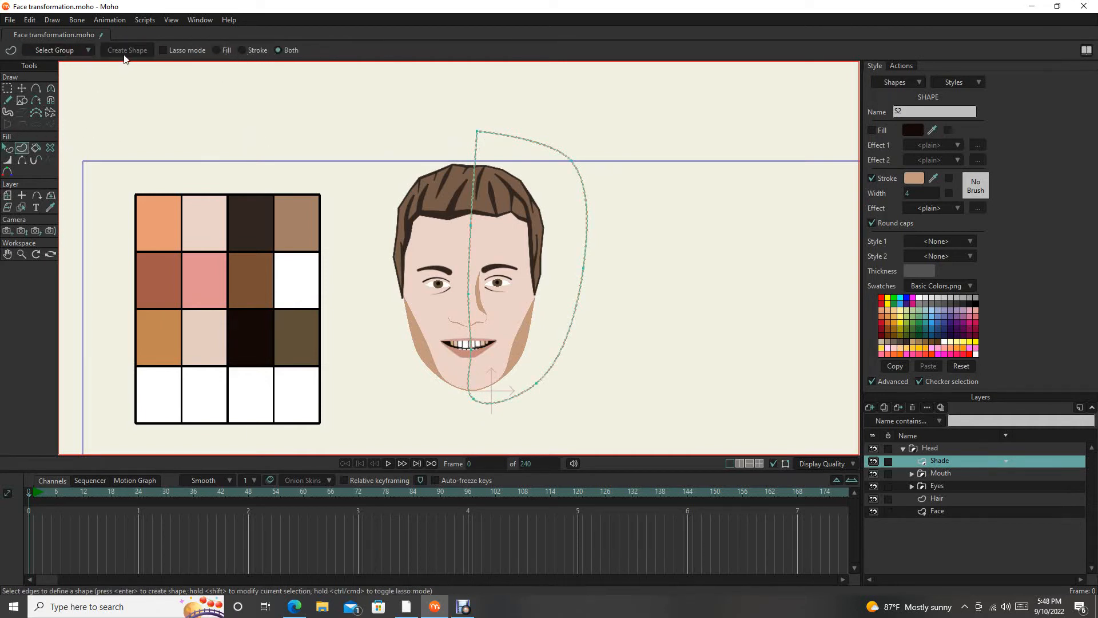
left_click_drag(535, 214, 501, 188)
key("g")
left_click_drag(389, 91, 666, 434)
left_click(22, 148)
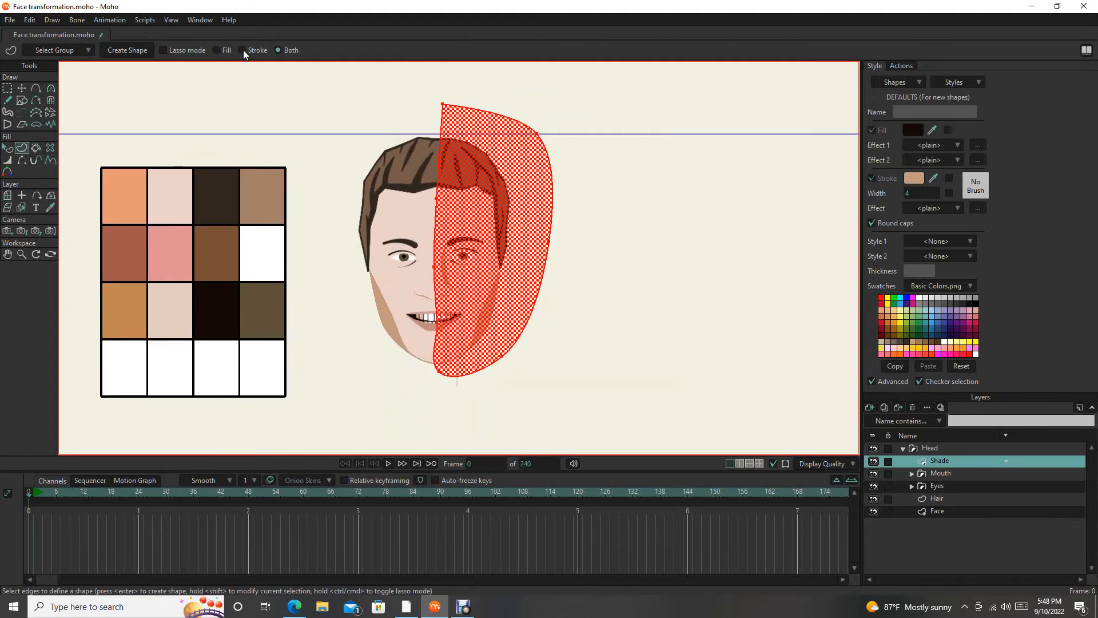
left_click(129, 50)
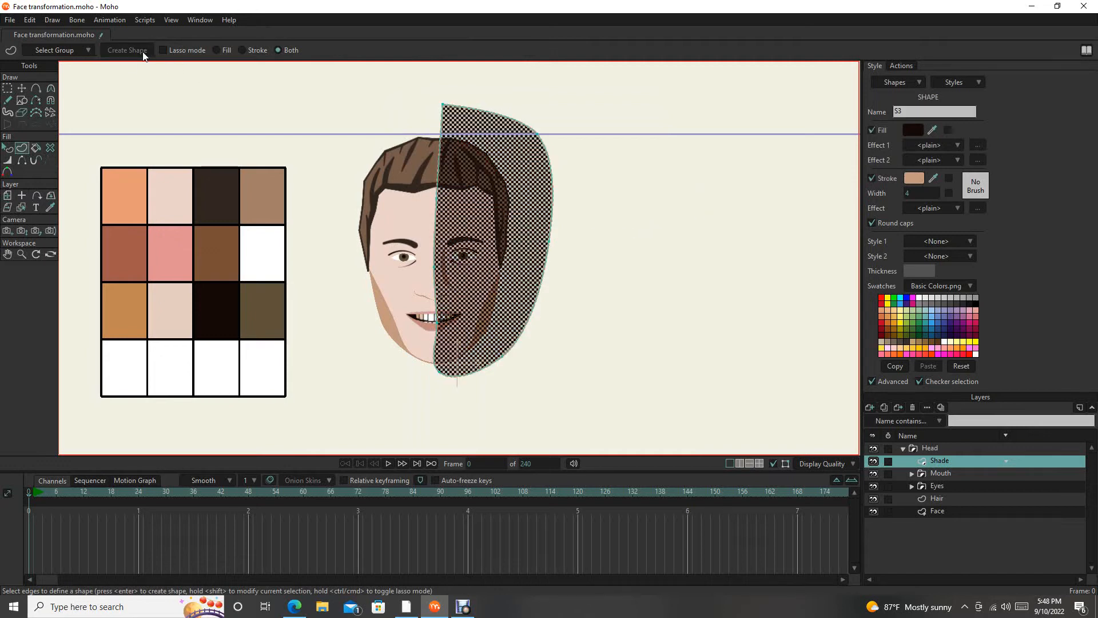
scroll(538, 208, "down", 2)
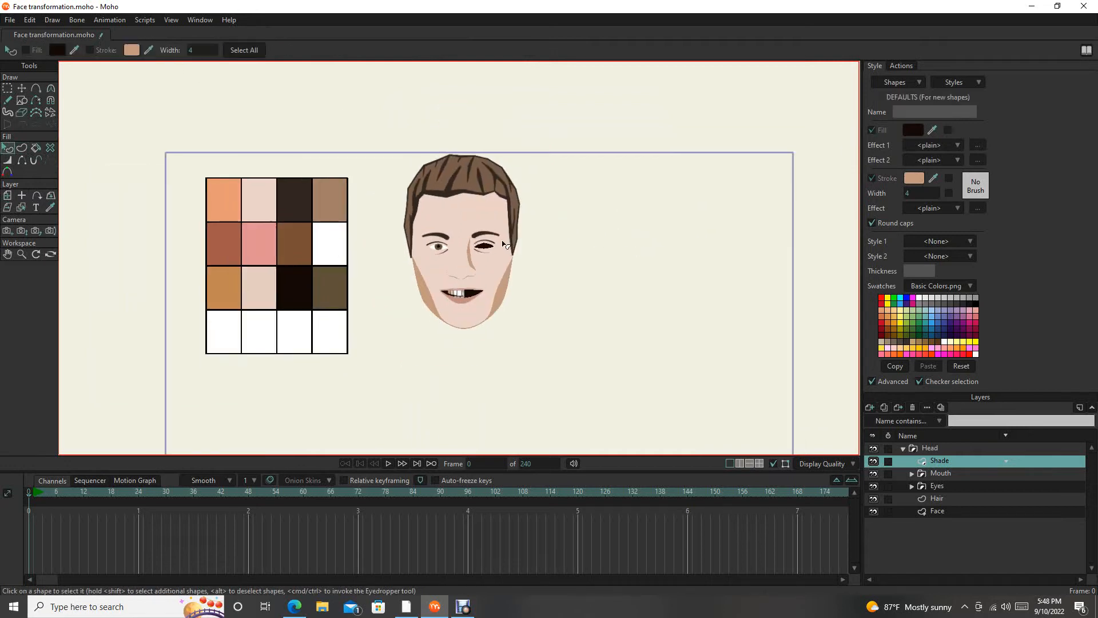
scroll(494, 238, "up", 6)
mouse_move(478, 275)
left_mouse_down()
mouse_move(559, 225)
mouse_move(497, 277)
left_mouse_up()
scroll(544, 233, "down", 4)
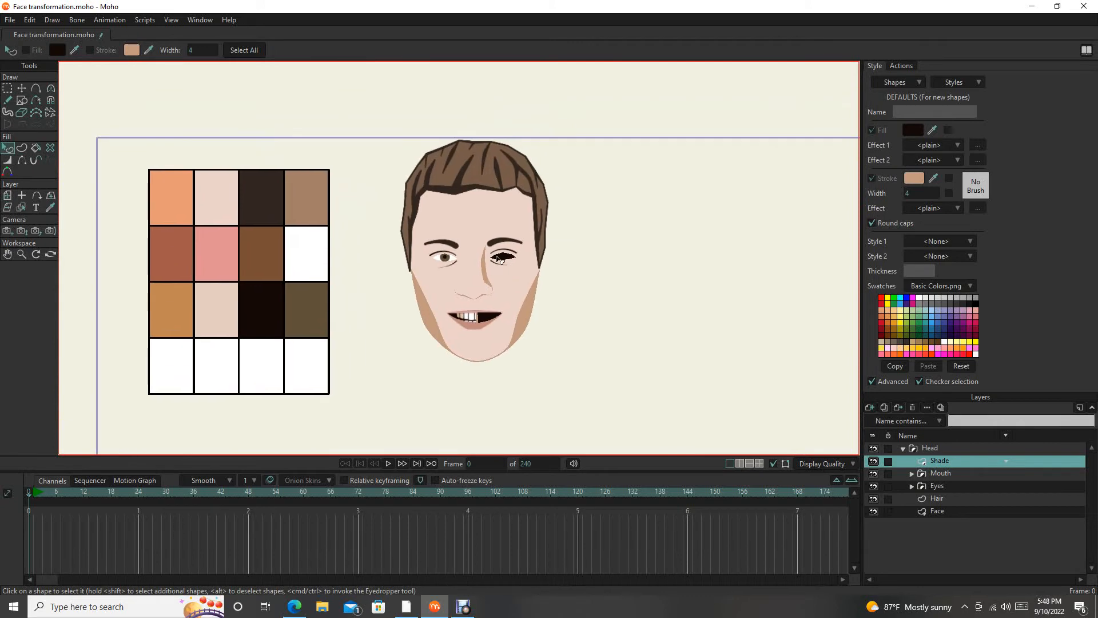
Try the High display quality, then turn fading of unselected layers on and back off.
scroll(479, 256, "up", 2)
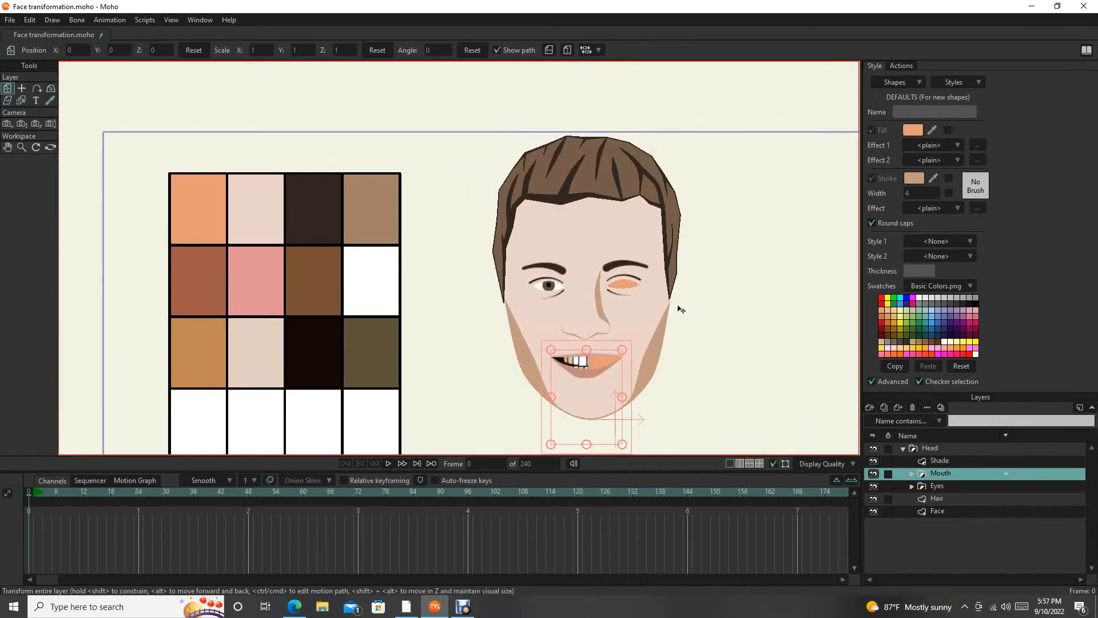
left_click_drag(679, 306, 610, 310)
scroll(635, 341, "down", 1)
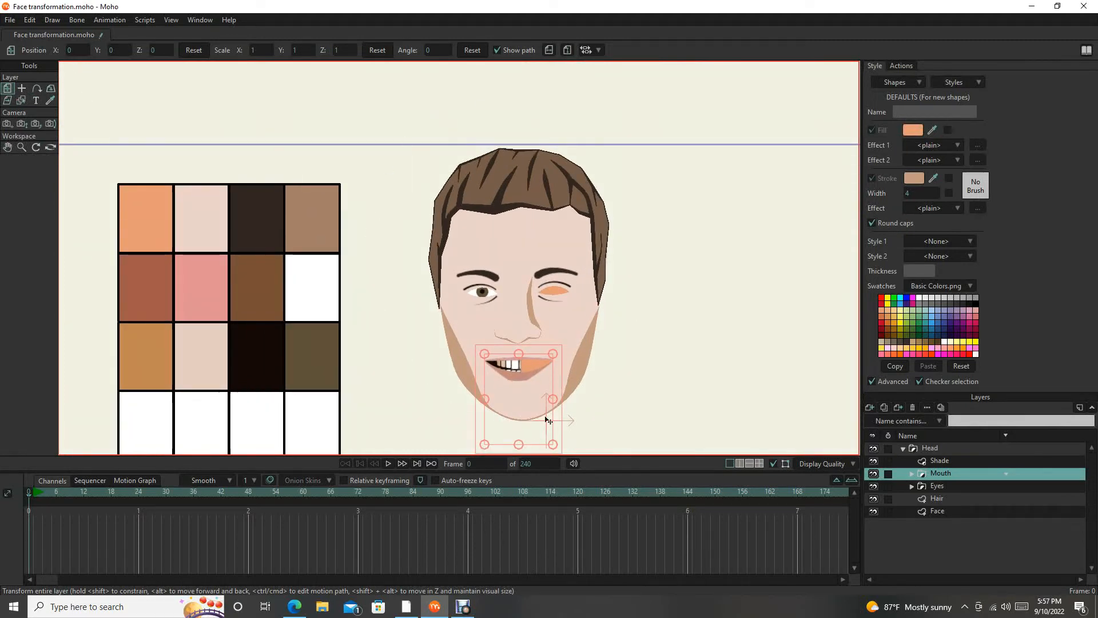
left_click(852, 464)
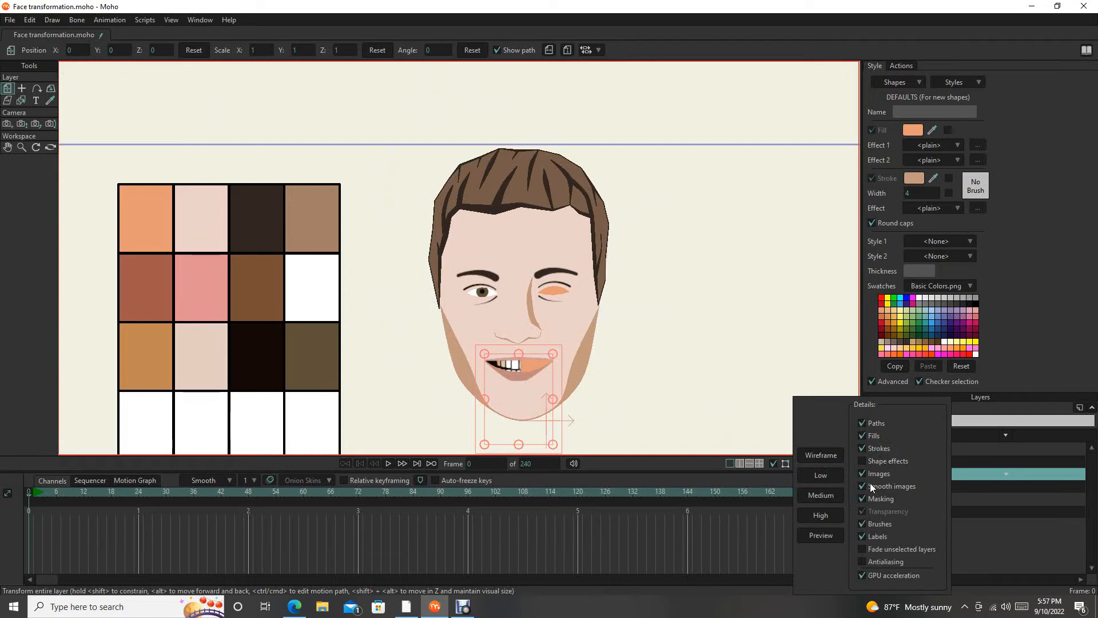
left_click(694, 472)
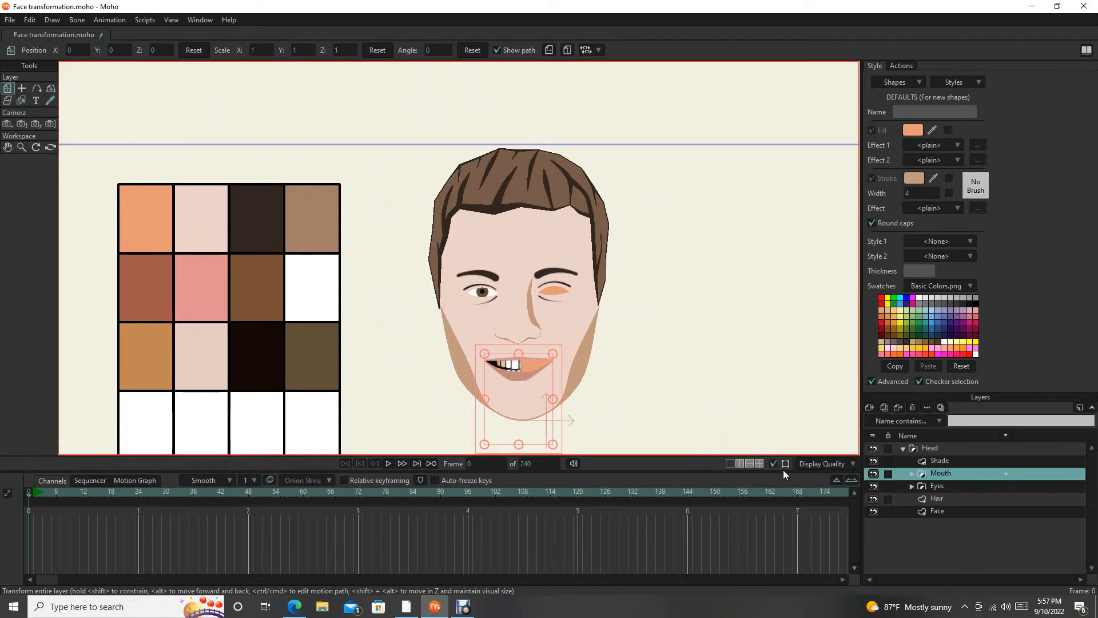
left_click(853, 464)
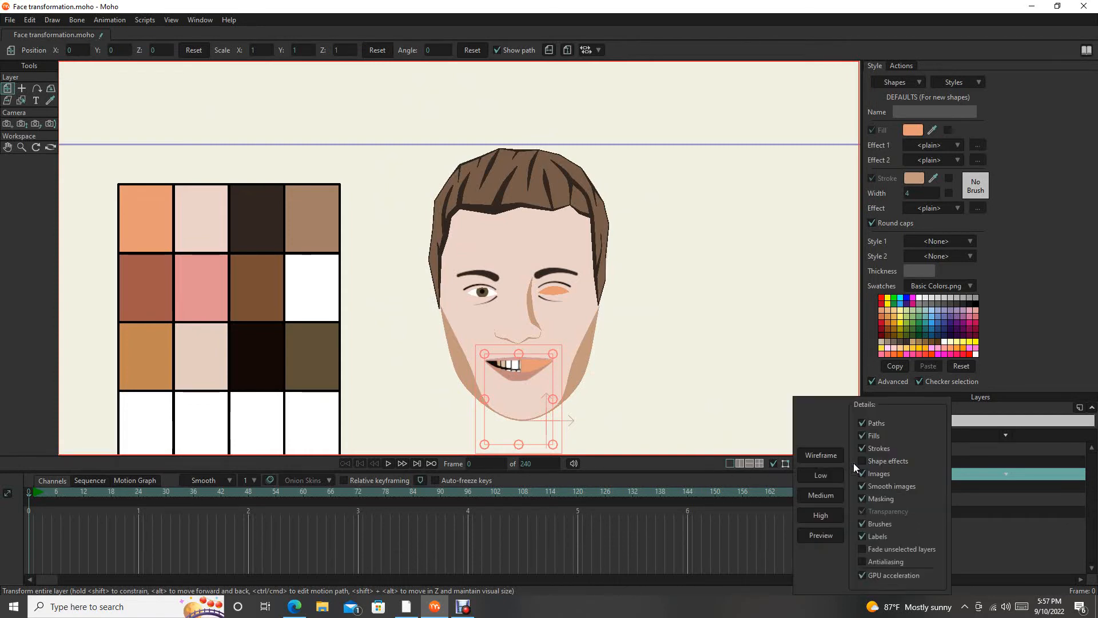
left_click(825, 515)
left_click(862, 549)
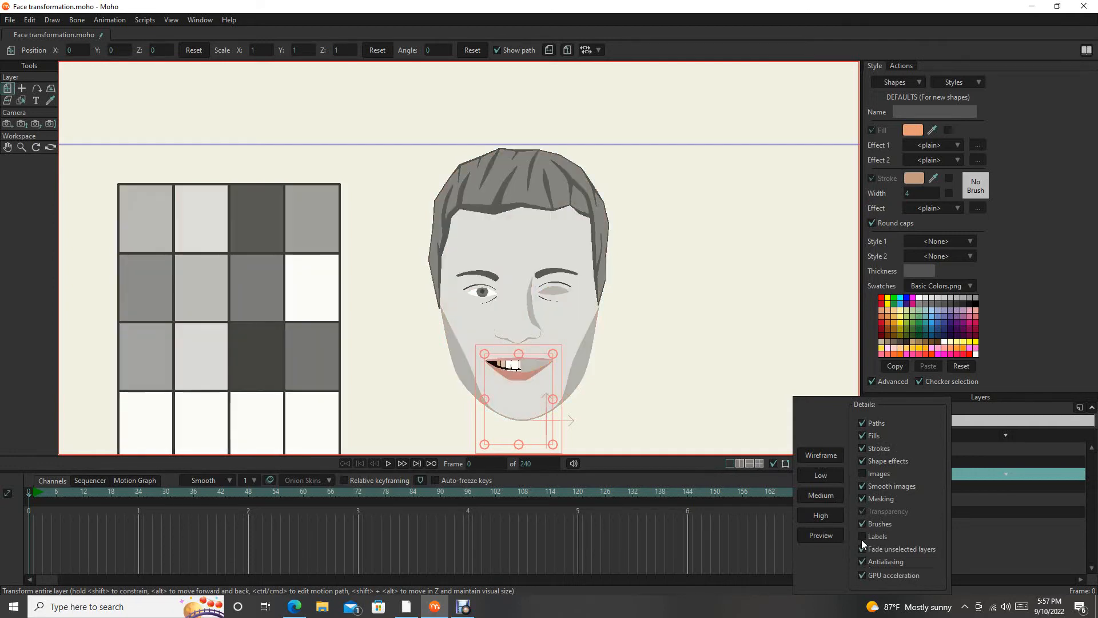
left_click(862, 550)
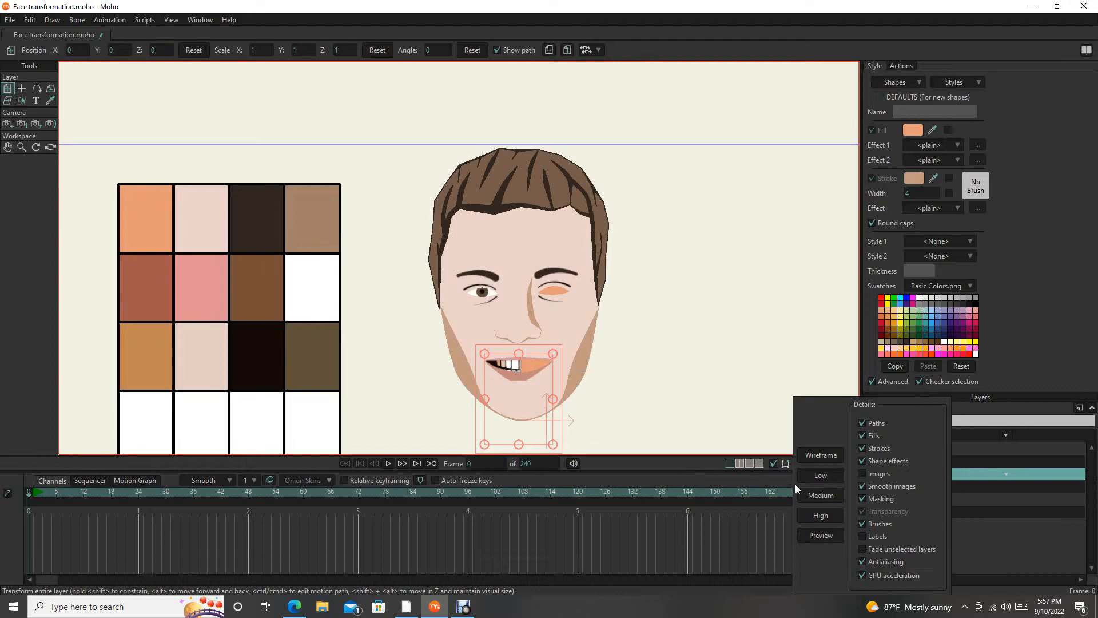
Set the display quality to Medium.
left_click(822, 496)
left_click(709, 417)
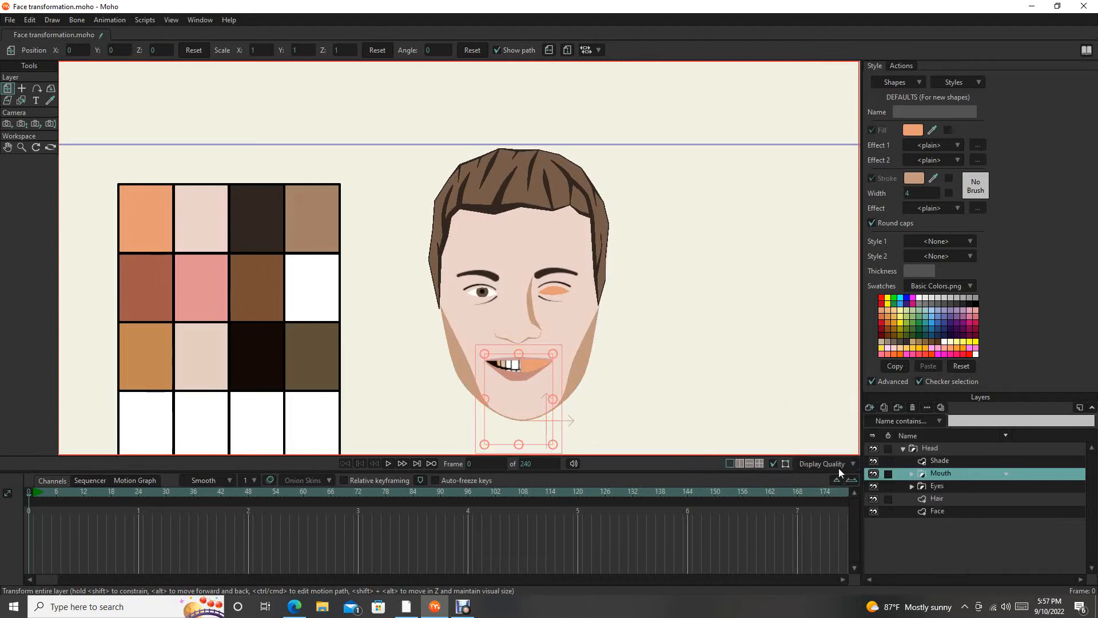
left_click(839, 466)
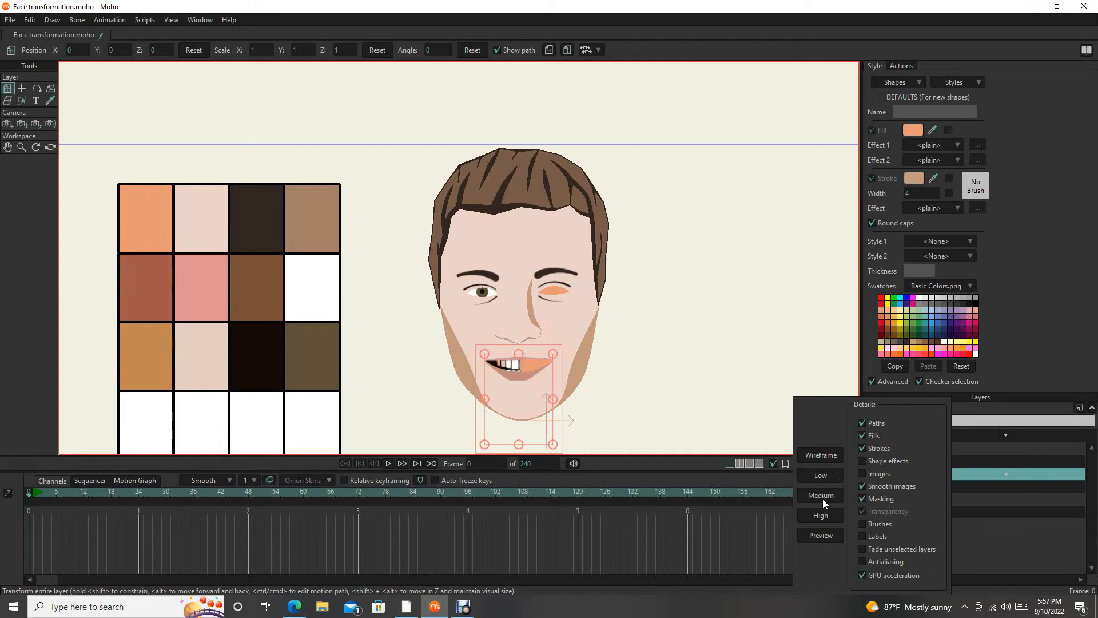
left_click(724, 434)
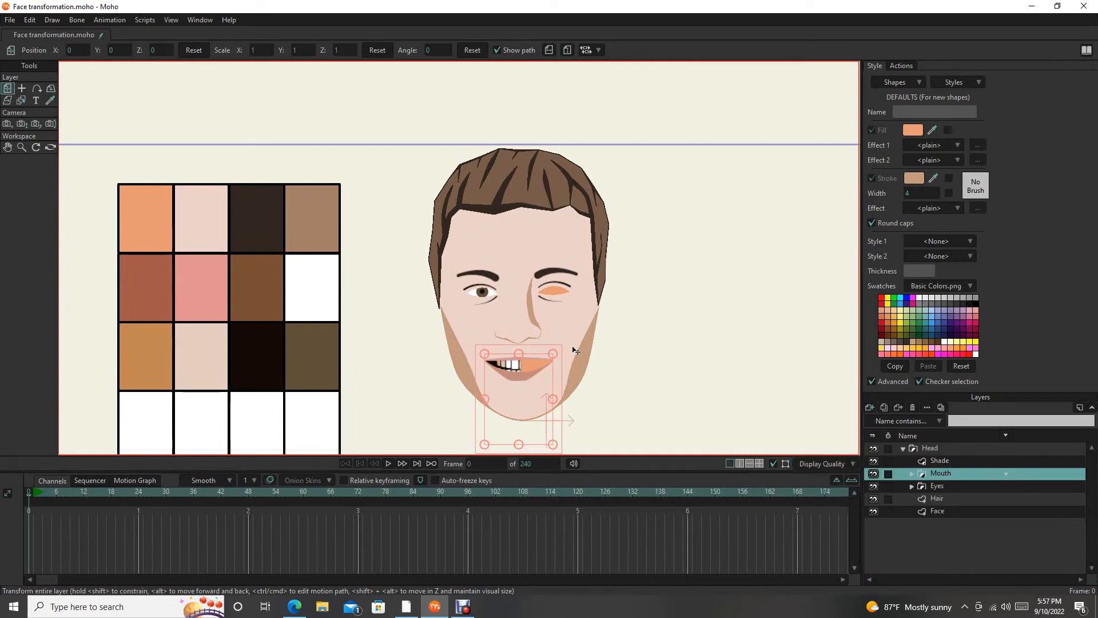
Render a preview of the current frame and examine how the shade covers half the head.
left_click(10, 20)
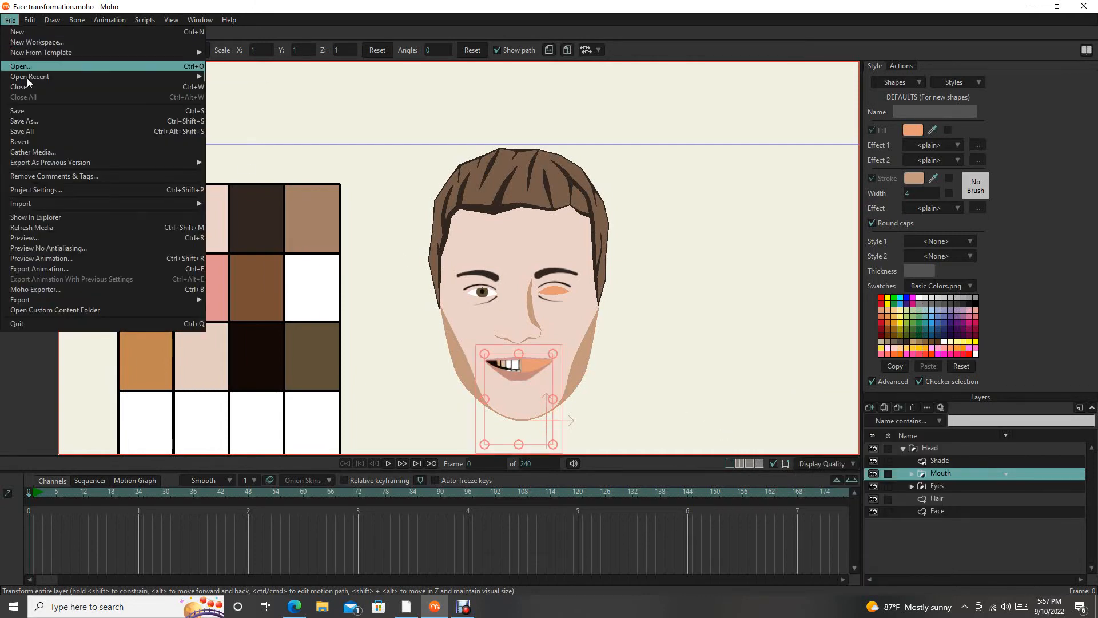
left_click(35, 239)
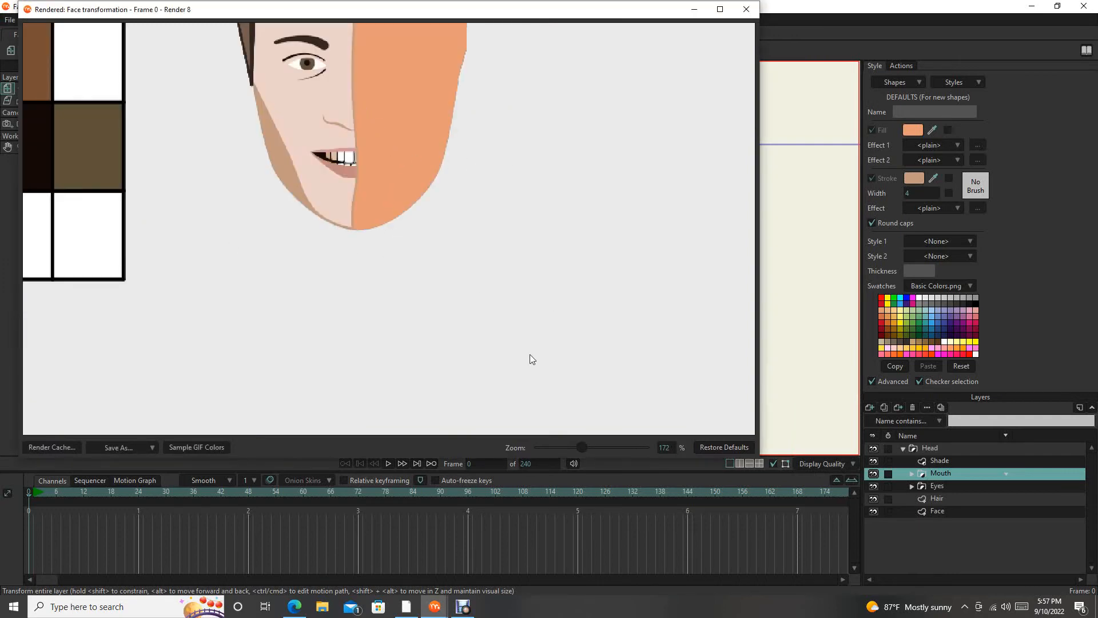
scroll(393, 138, "up", 2)
left_click_drag(434, 197, 568, 317)
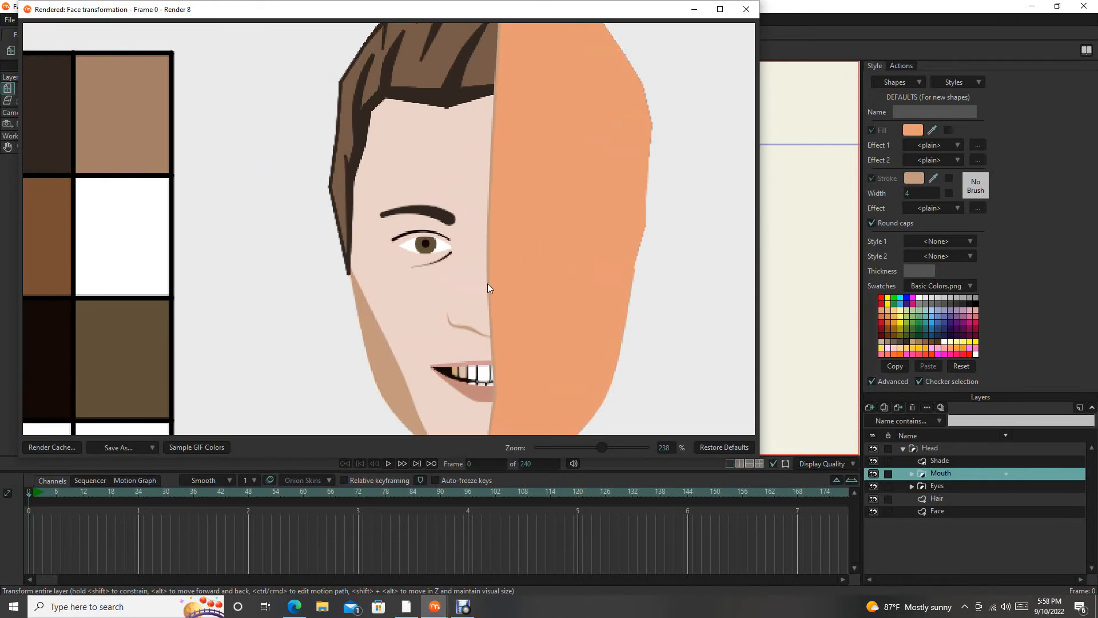
left_click(746, 9)
Lower the Shade layer's opacity to under half in its layer settings and accept the change.
scroll(545, 321, "down", 2)
scroll(546, 325, "up", 1)
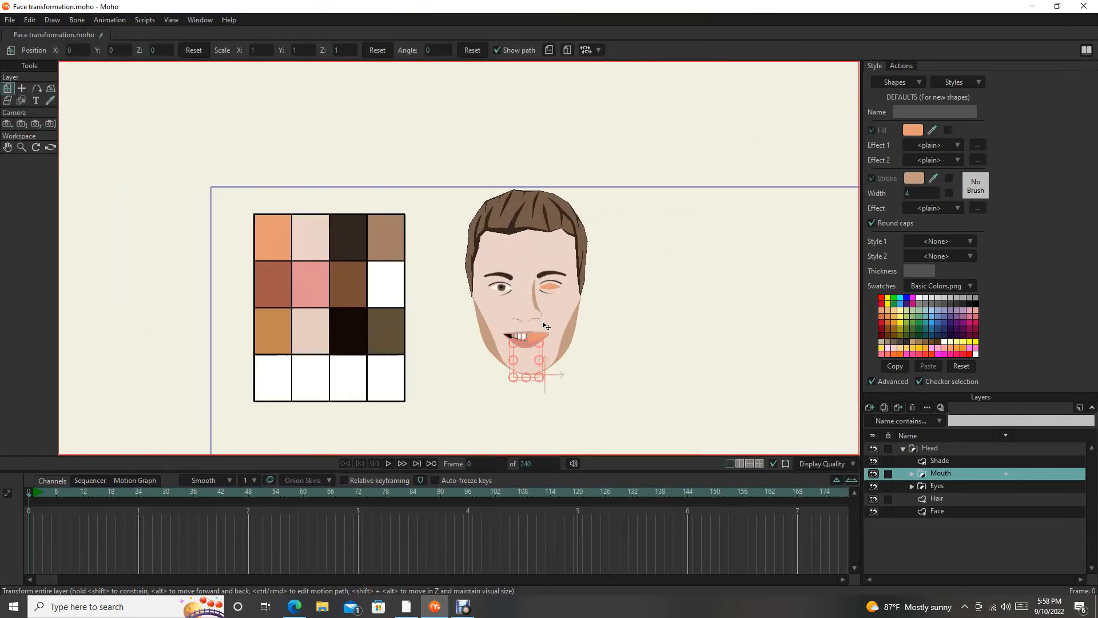
scroll(541, 291, "up", 5)
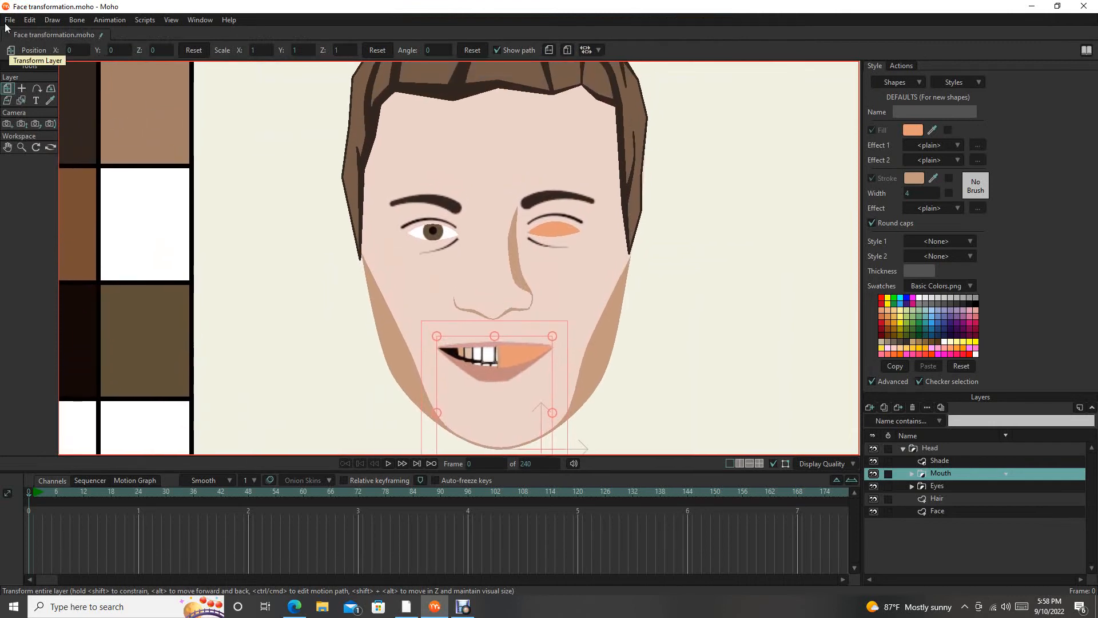
left_click(946, 462)
right_click(946, 462)
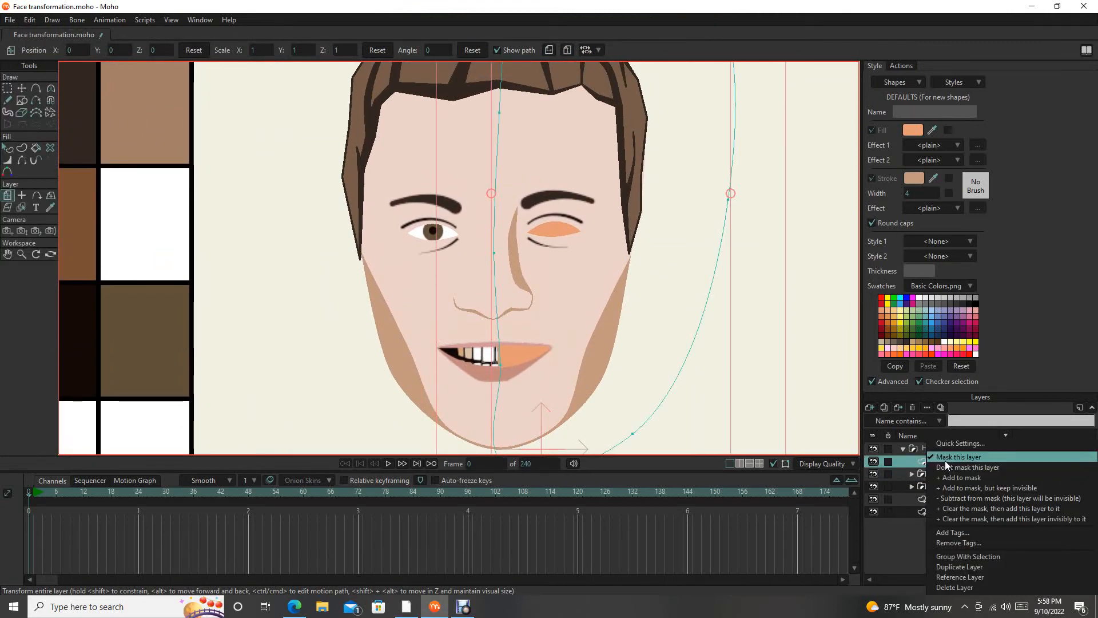
left_click(912, 461)
double_click(912, 461)
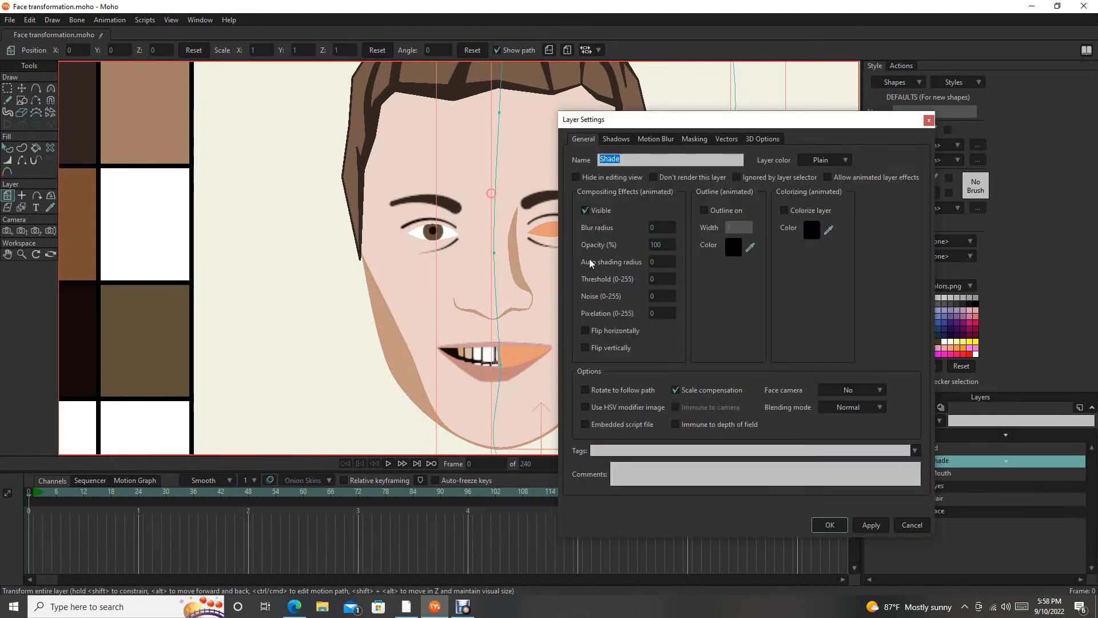
left_click_drag(743, 125, 504, 122)
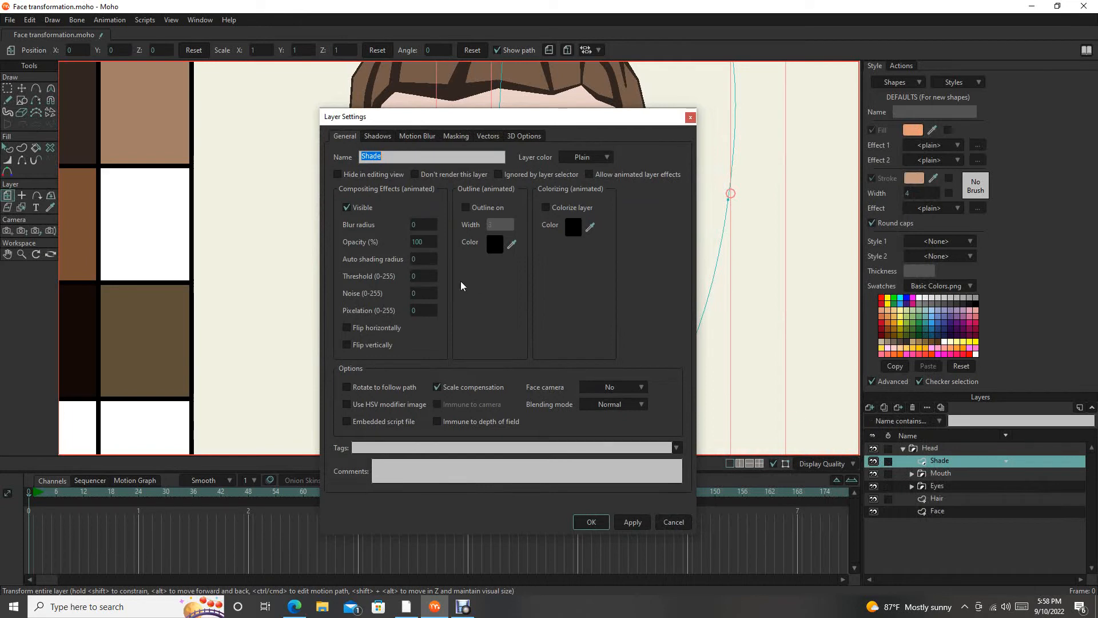
left_click_drag(427, 244, 297, 258)
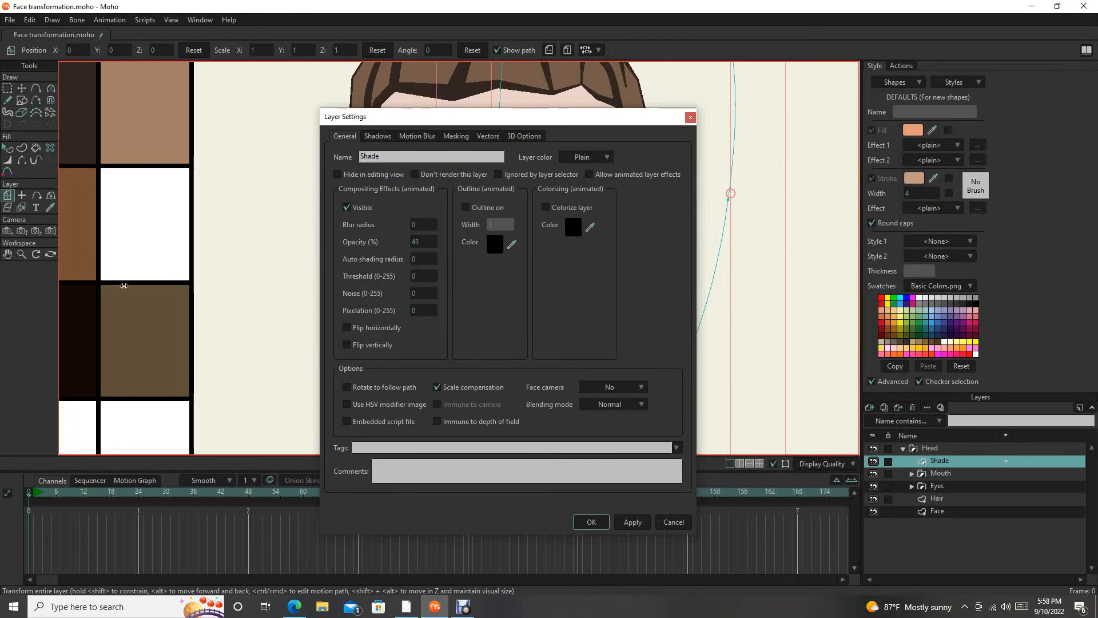
left_click_drag(124, 285, 108, 288)
Render the current frame again and inspect the more transparent shade over the hair, face and mouth.
scroll(586, 339, "down", 5)
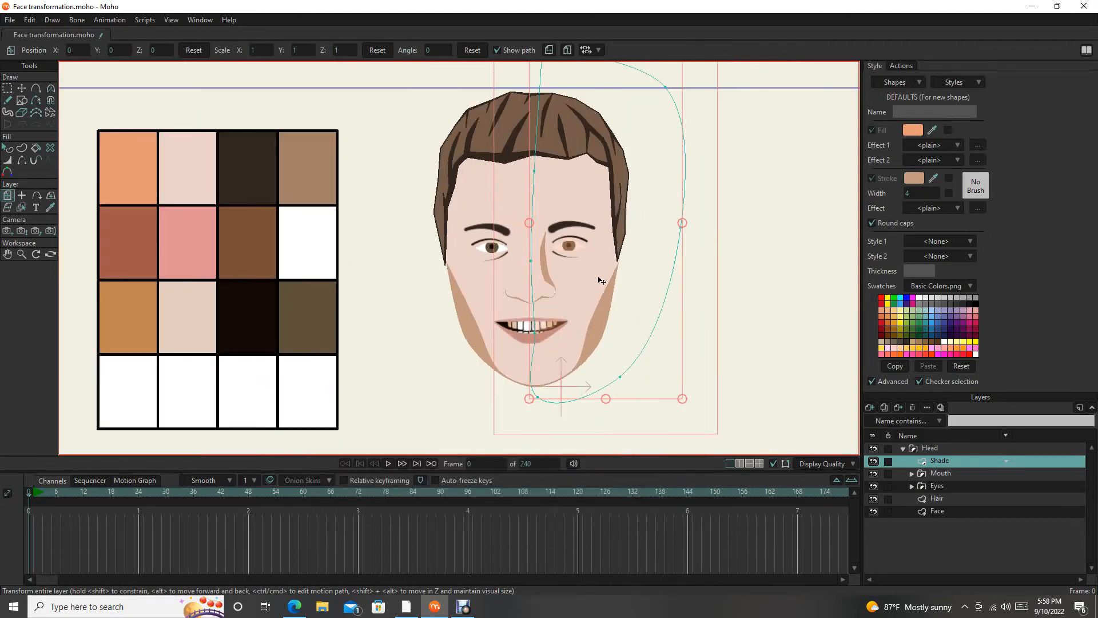
scroll(600, 277, "up", 4)
left_click_drag(564, 317, 571, 288)
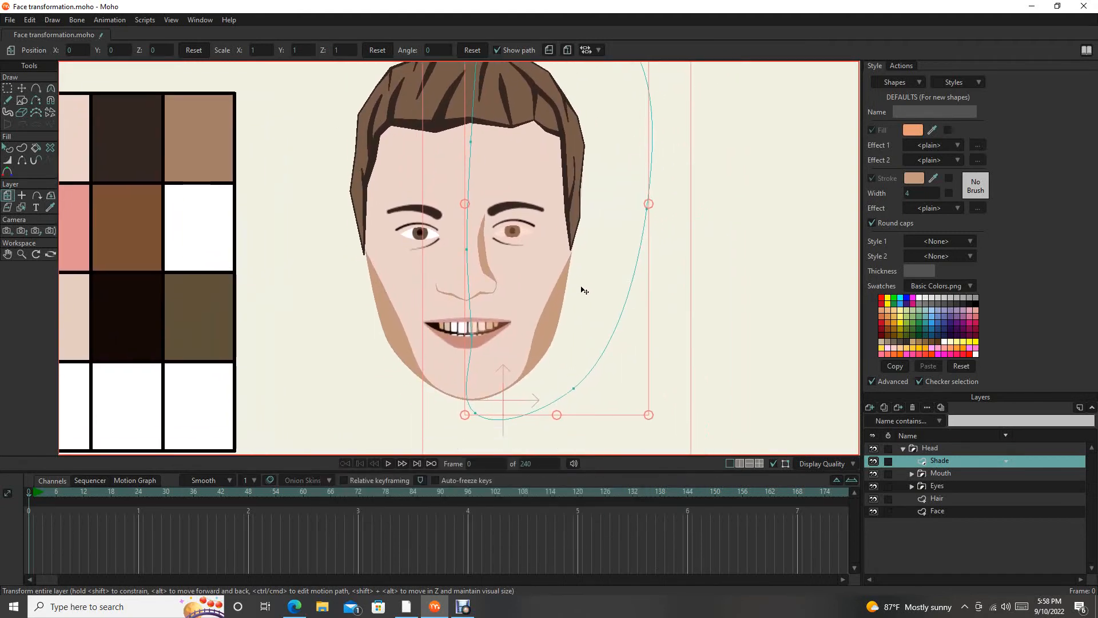
left_click(10, 21)
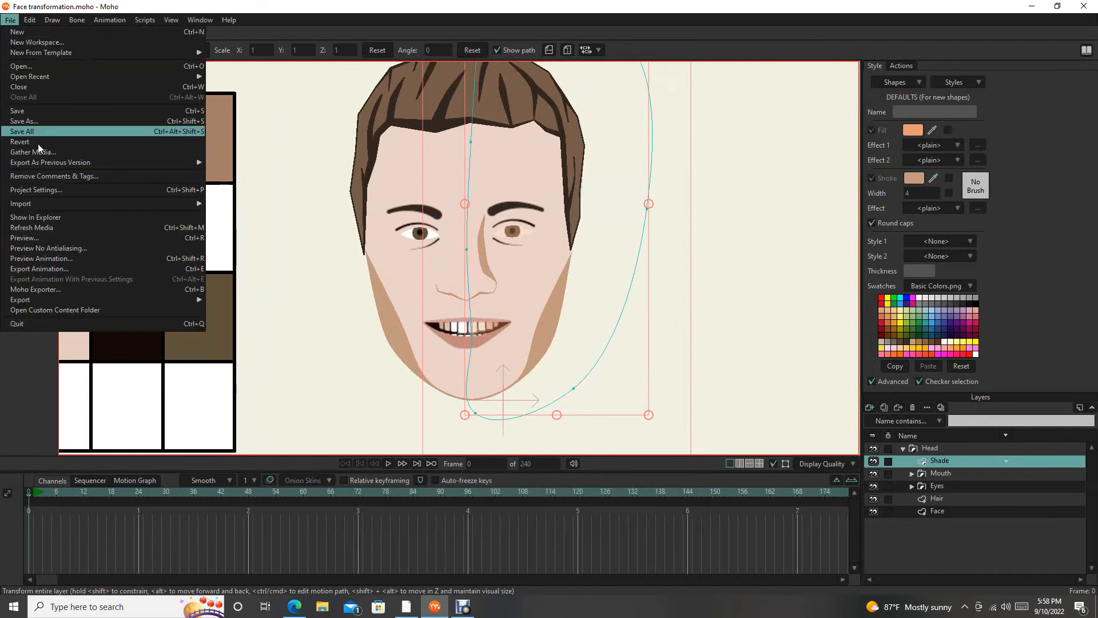
left_click(36, 238)
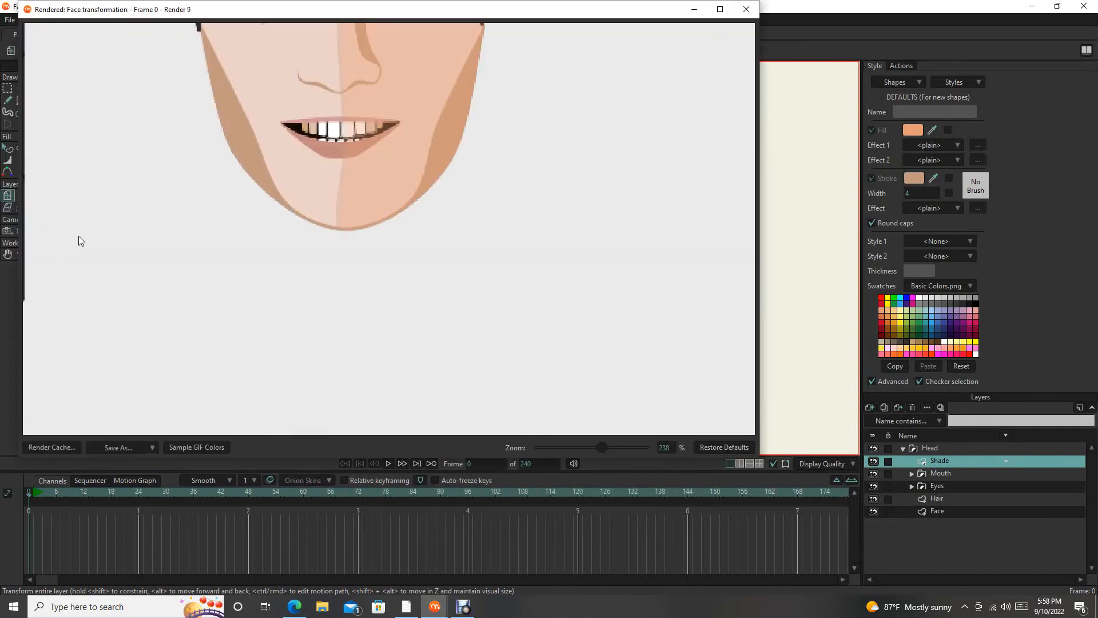
scroll(452, 166, "down", 3)
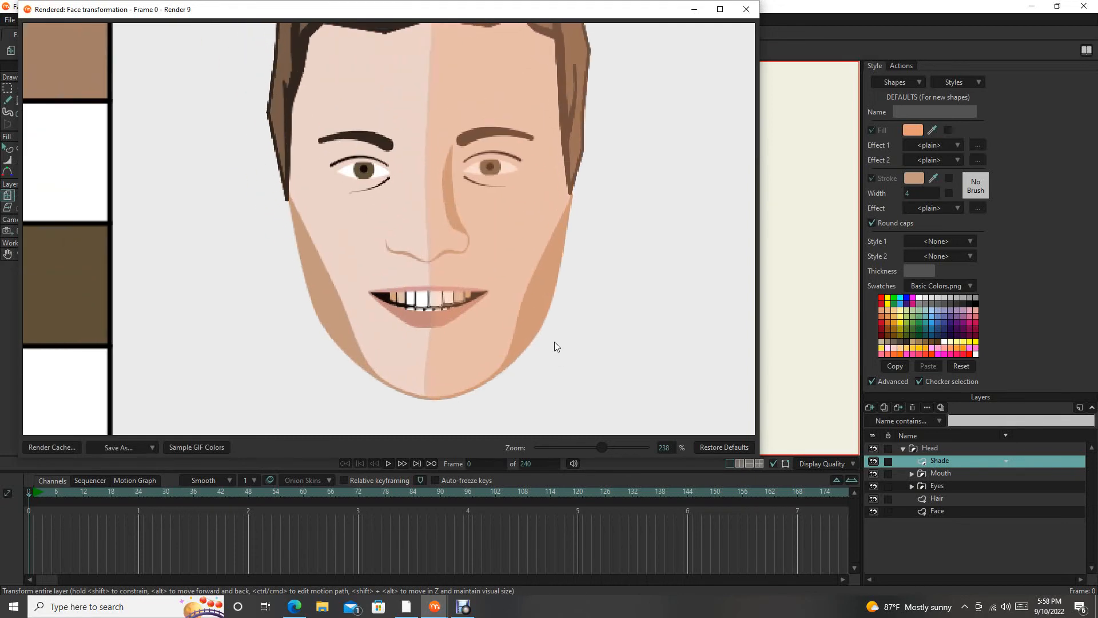
left_click_drag(503, 276, 563, 279)
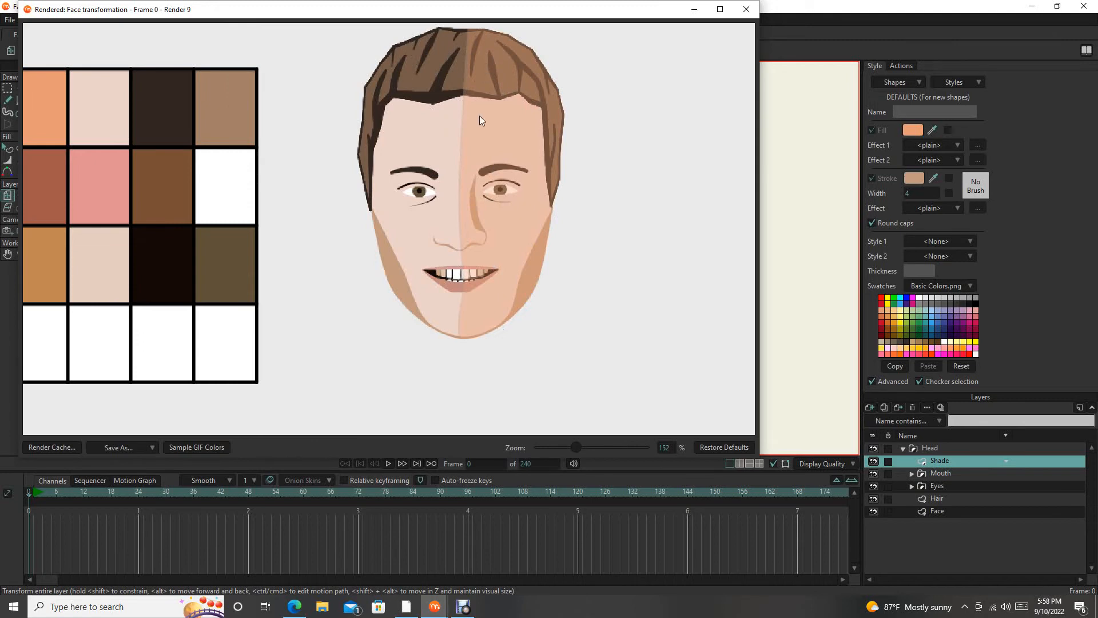
left_click(746, 10)
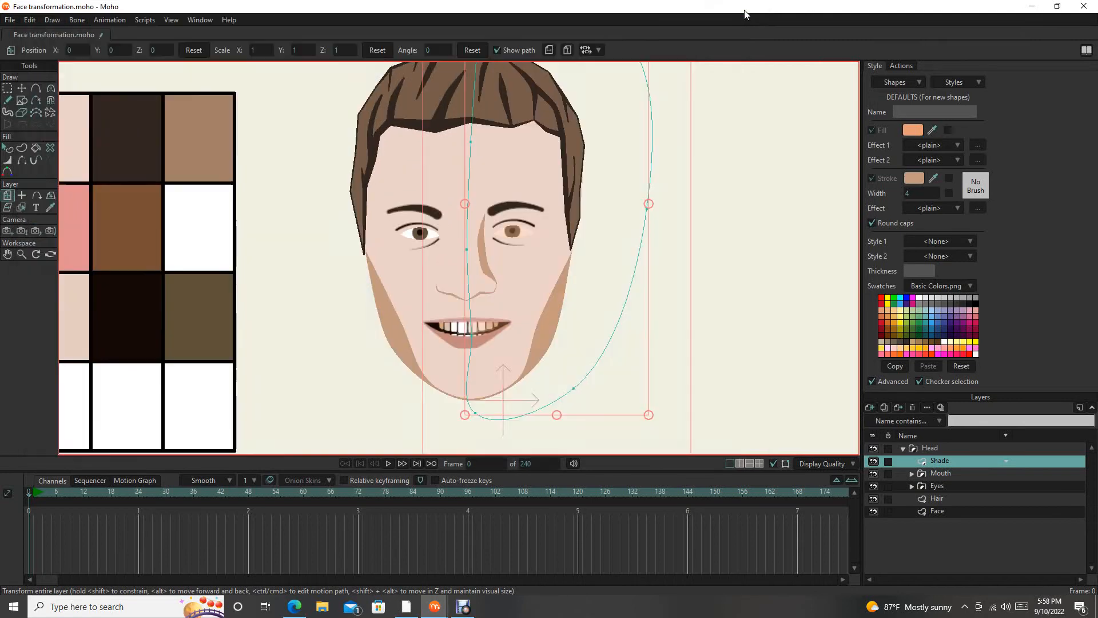
Select the Shade layer's filled shape and sample its fill colour from the near-black palette swatch.
key("q")
left_click_drag(608, 190, 590, 250)
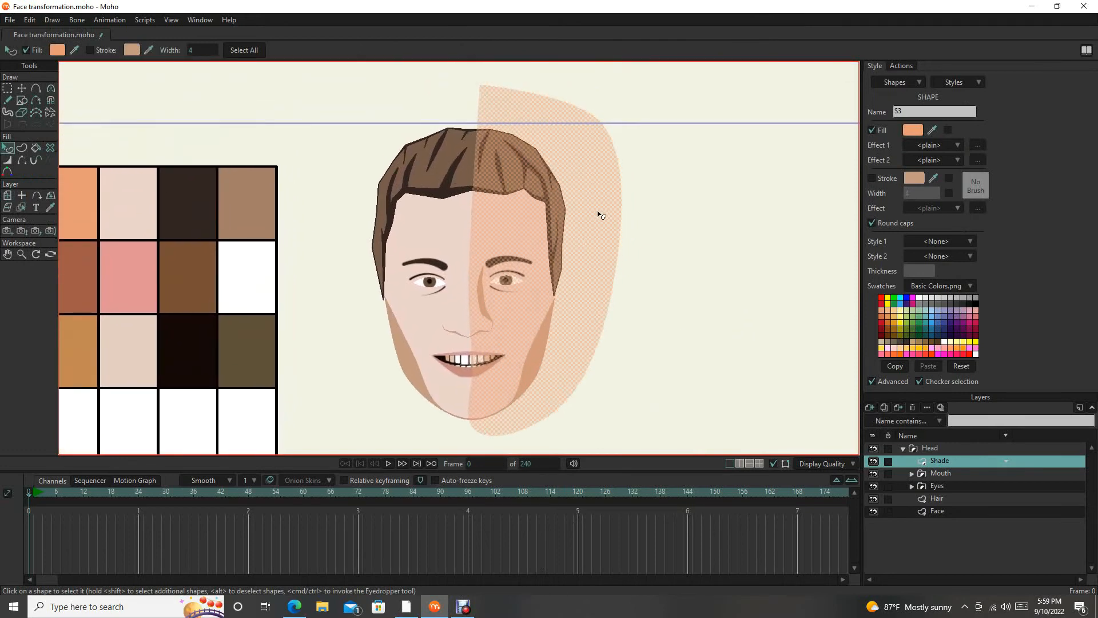
left_click_drag(629, 319, 680, 295)
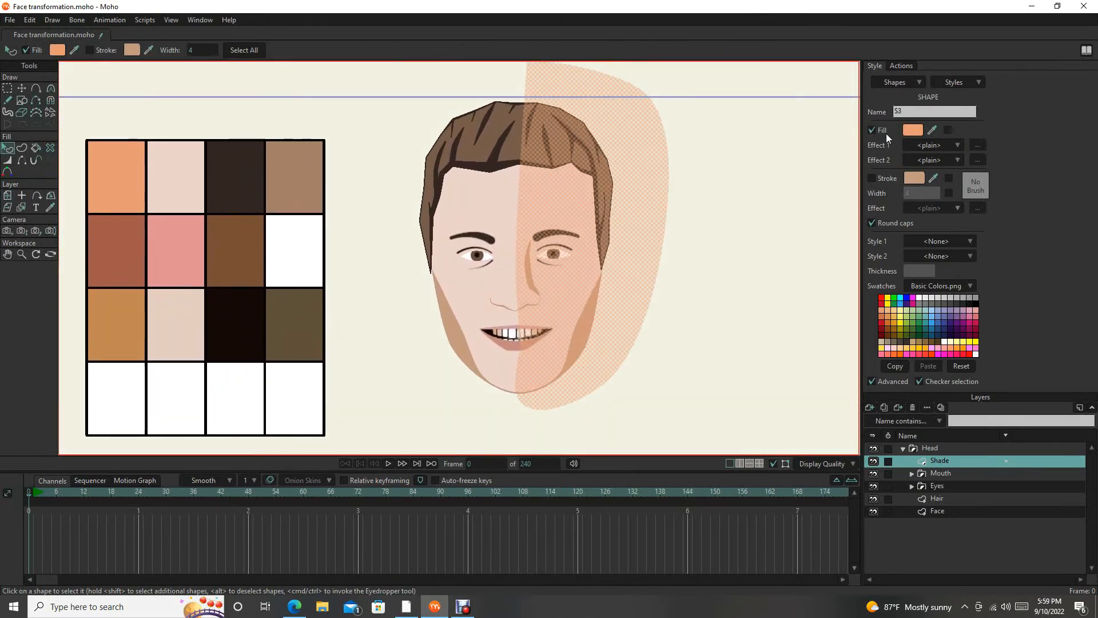
left_click_drag(933, 129, 246, 328)
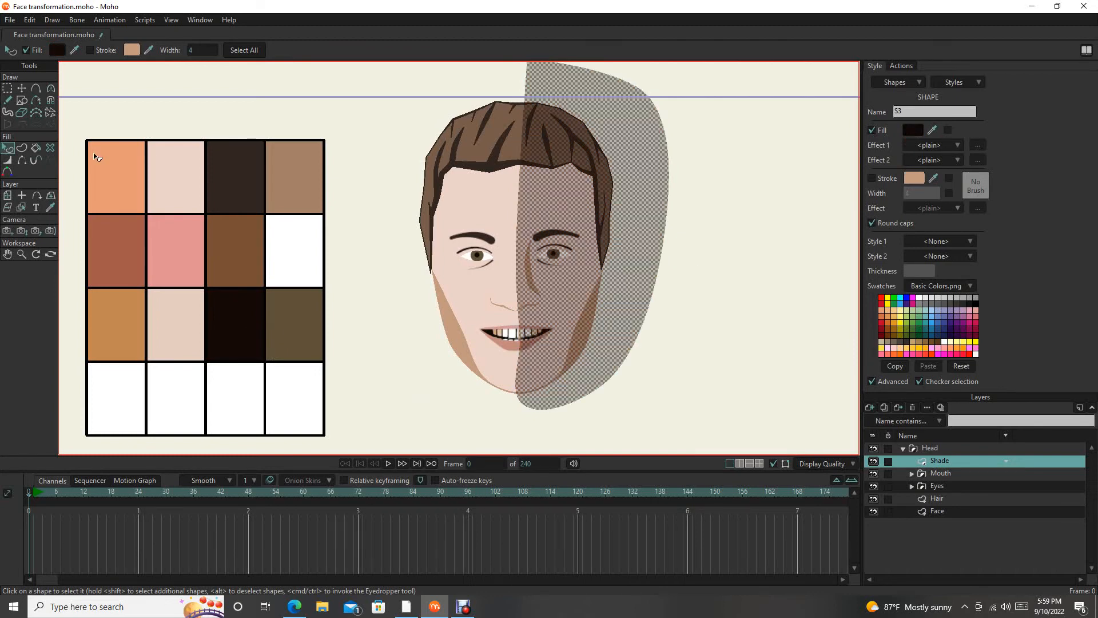
Preview the frame with the near-black shade and examine it closely across the face and hair.
left_click(10, 20)
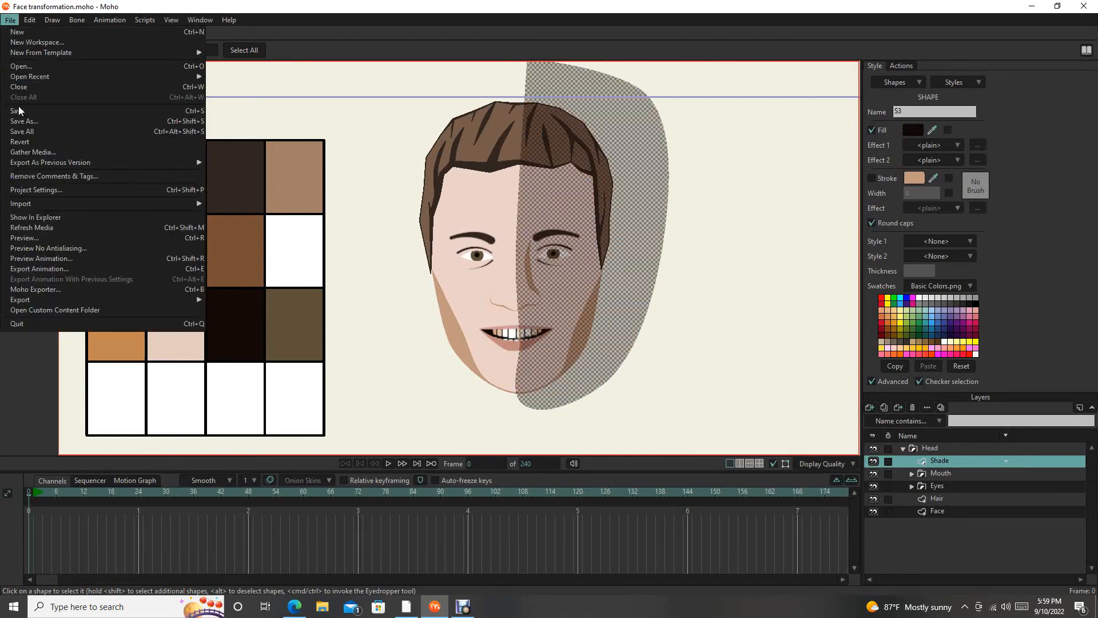
left_click(29, 238)
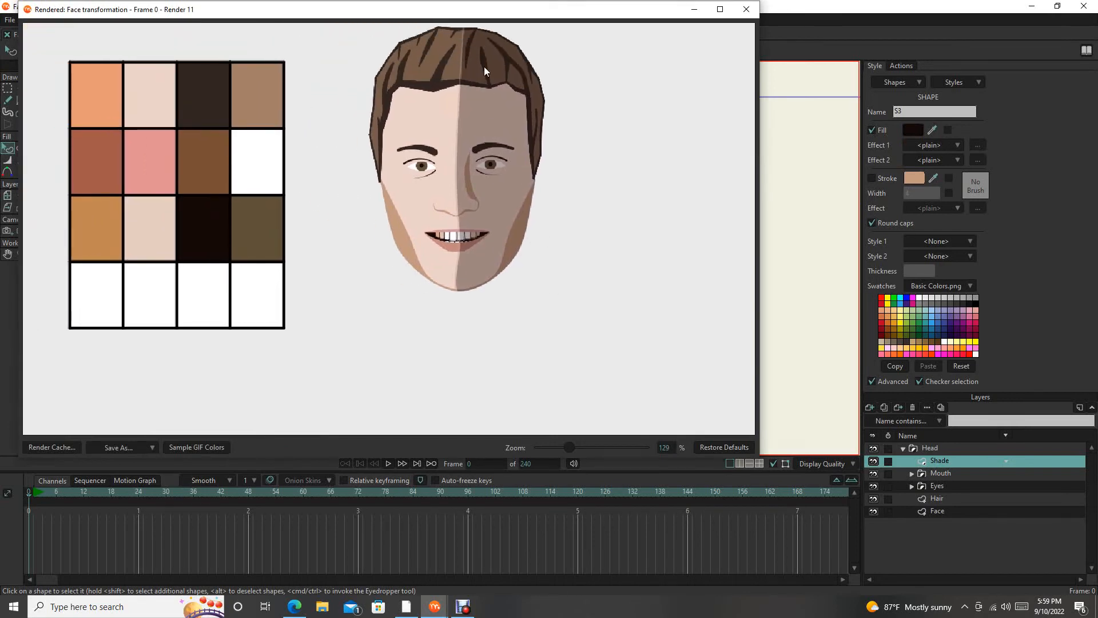
scroll(461, 74, "up", 5)
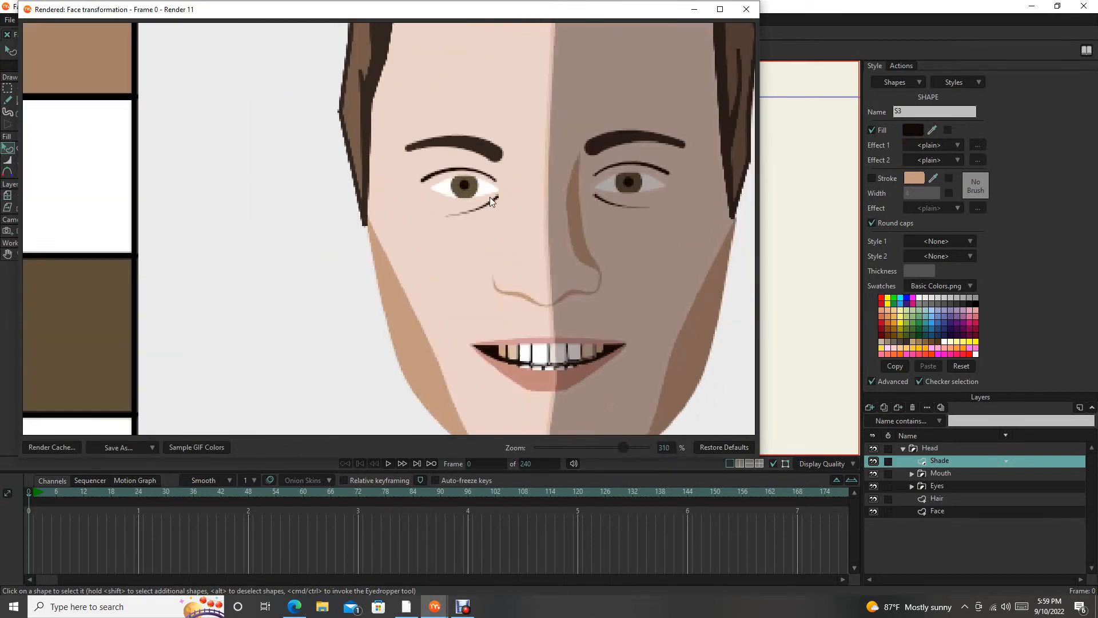
scroll(489, 197, "down", 4)
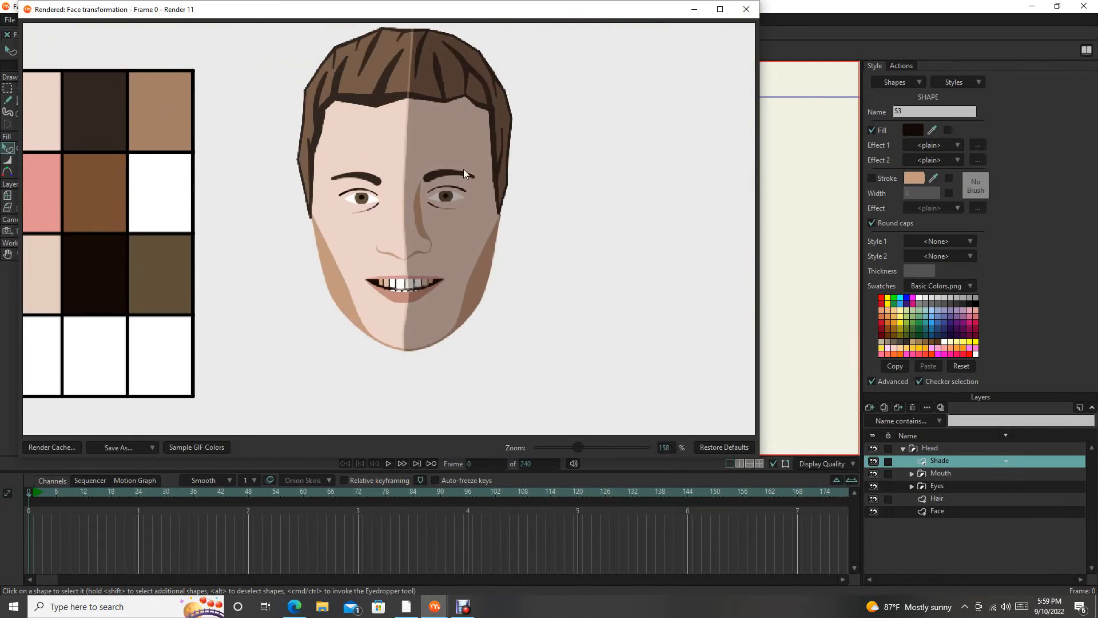
left_click(746, 10)
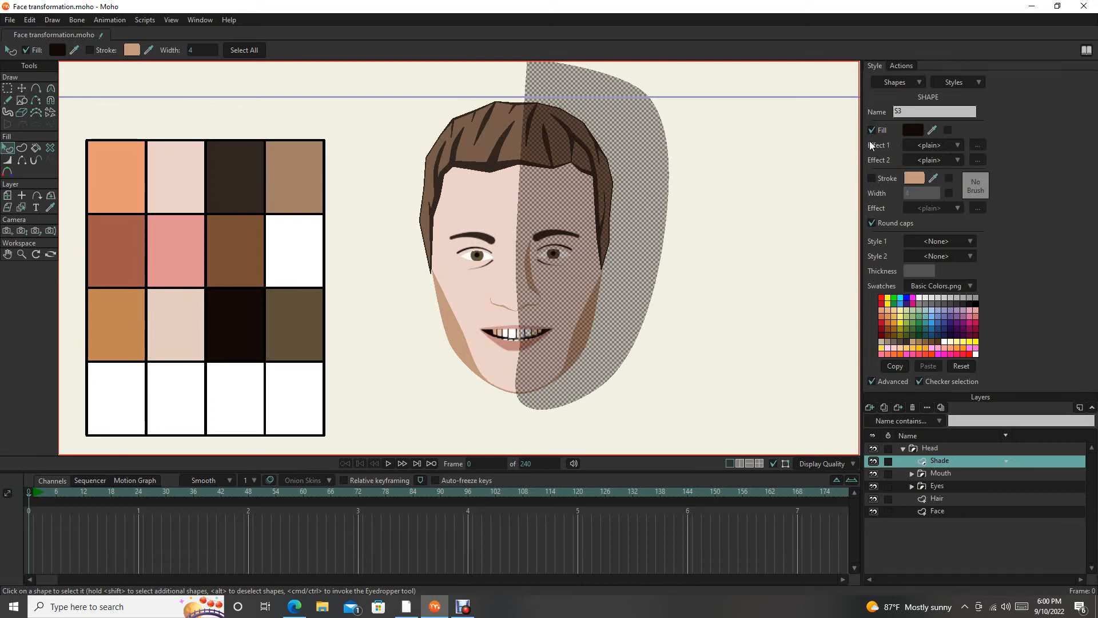
left_click(960, 145)
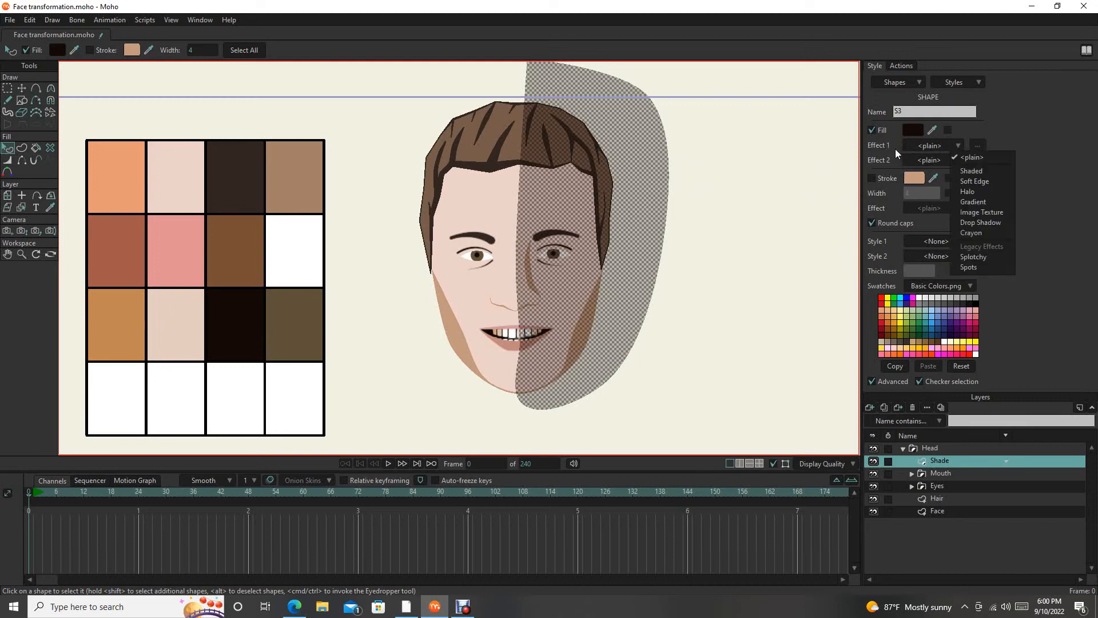
left_click(960, 143)
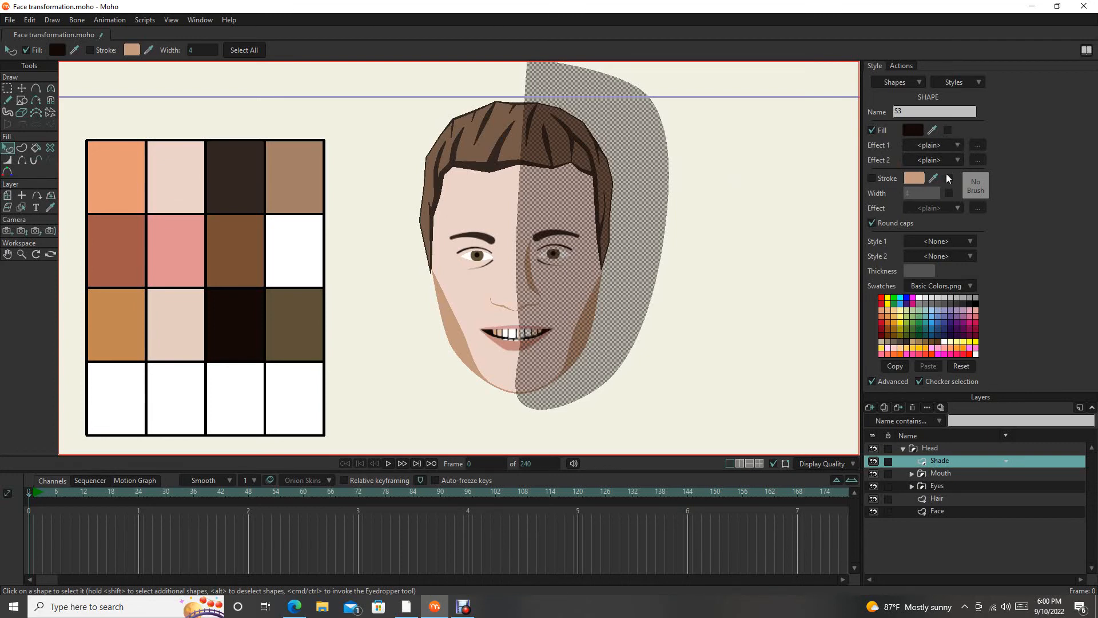
Select outline shape S2 along the shade's inner edge and turn off its stroke.
scroll(509, 211, "up", 5)
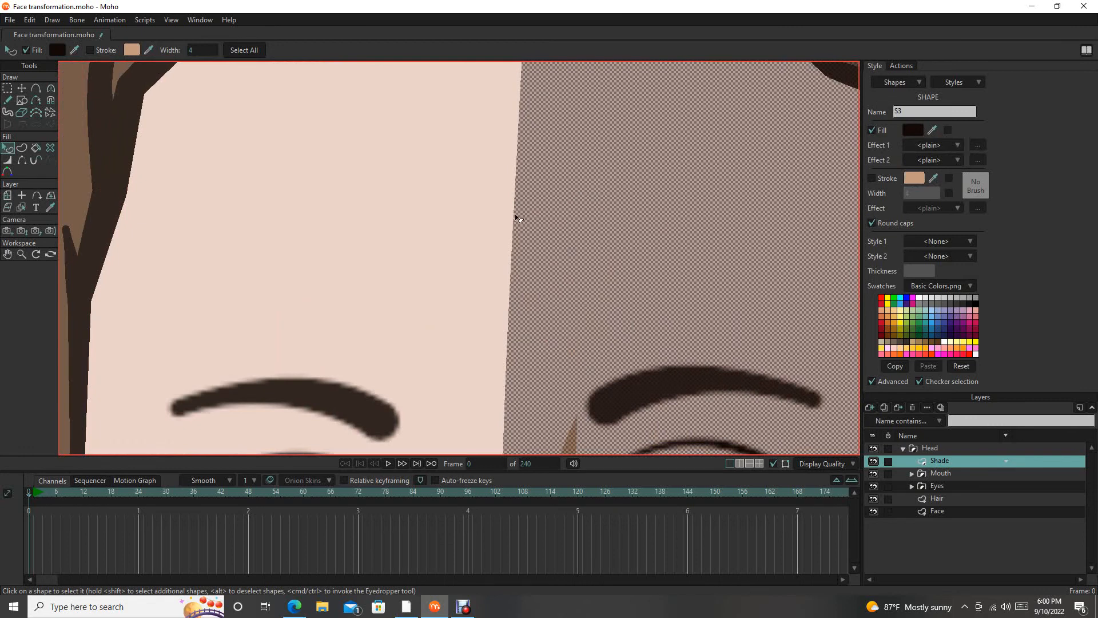
left_click(508, 241)
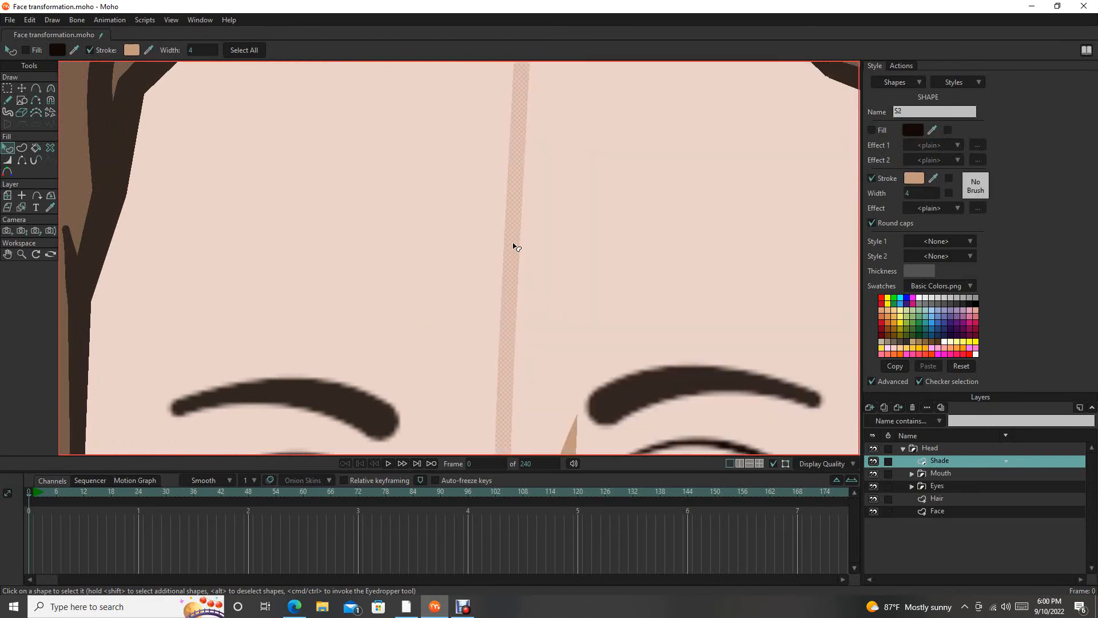
scroll(517, 247, "down", 5)
scroll(545, 250, "up", 3)
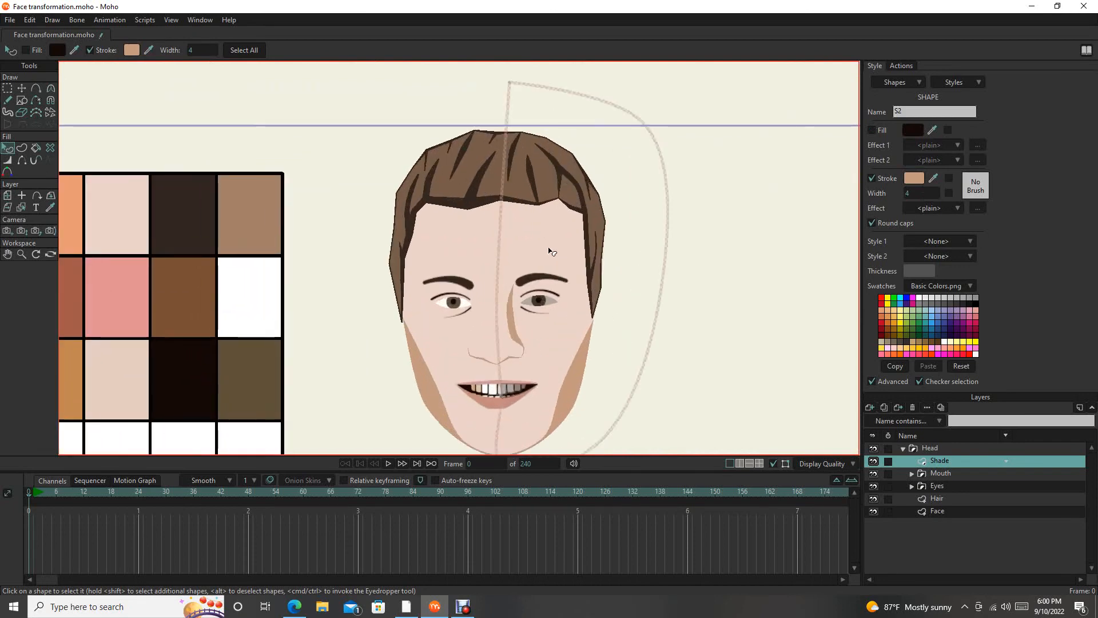
left_click(872, 178)
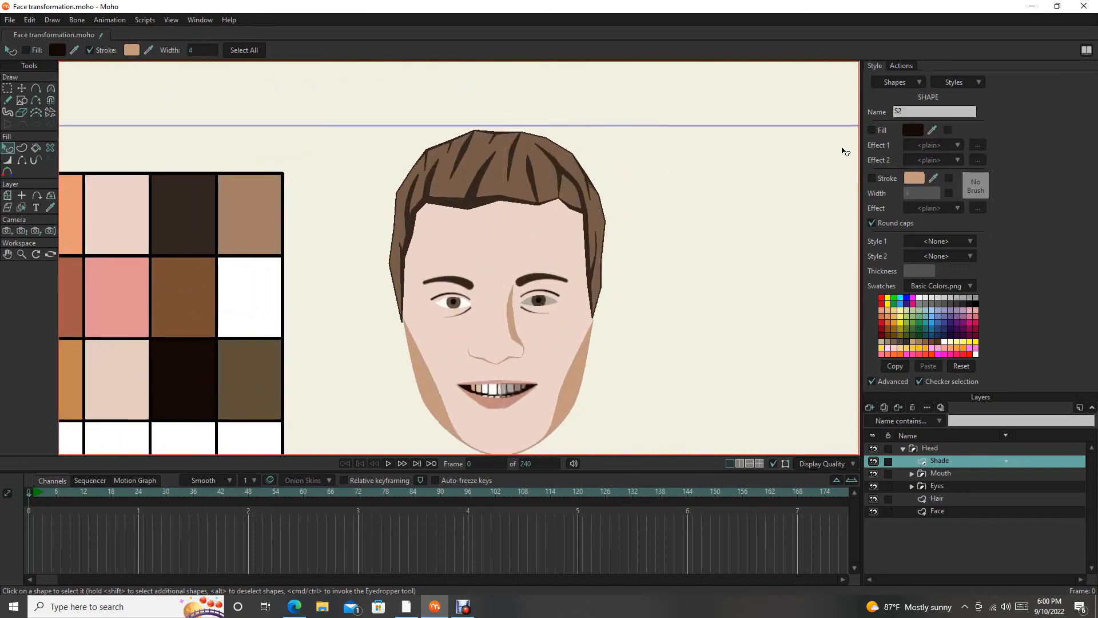
Render a preview and inspect the shade's dividing edge down the face and hair for a leftover outline.
left_click(554, 236)
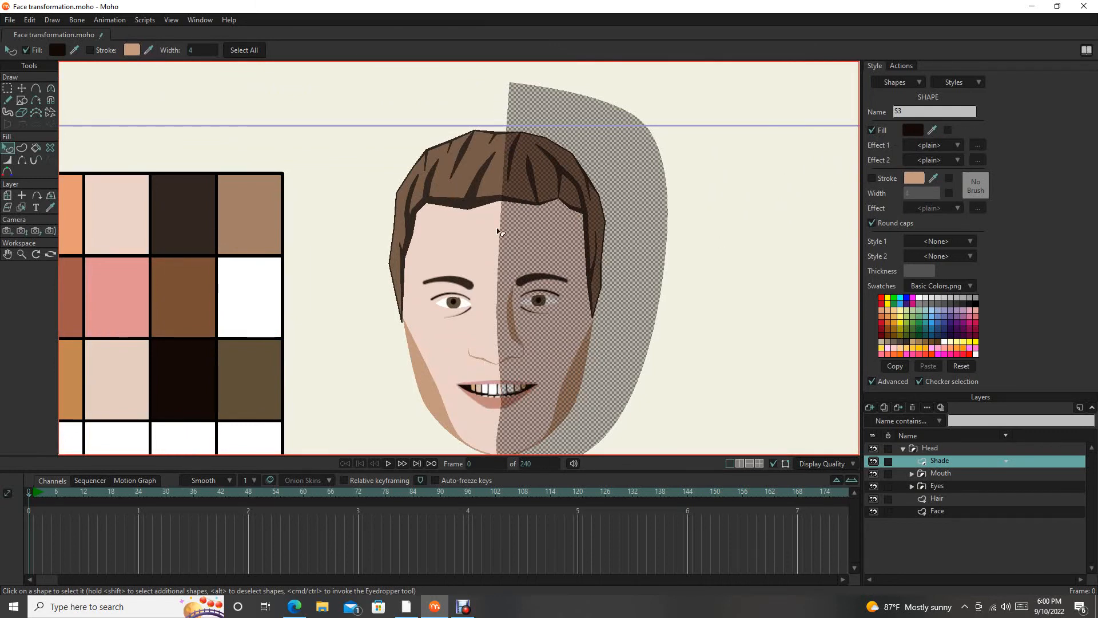
left_click(9, 19)
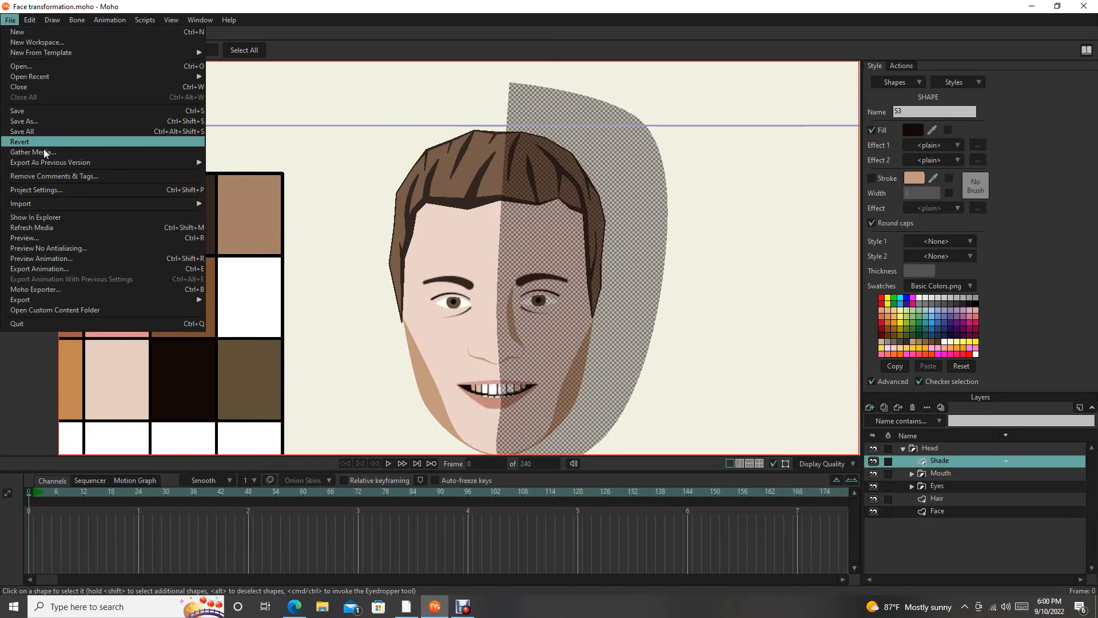
left_click(47, 240)
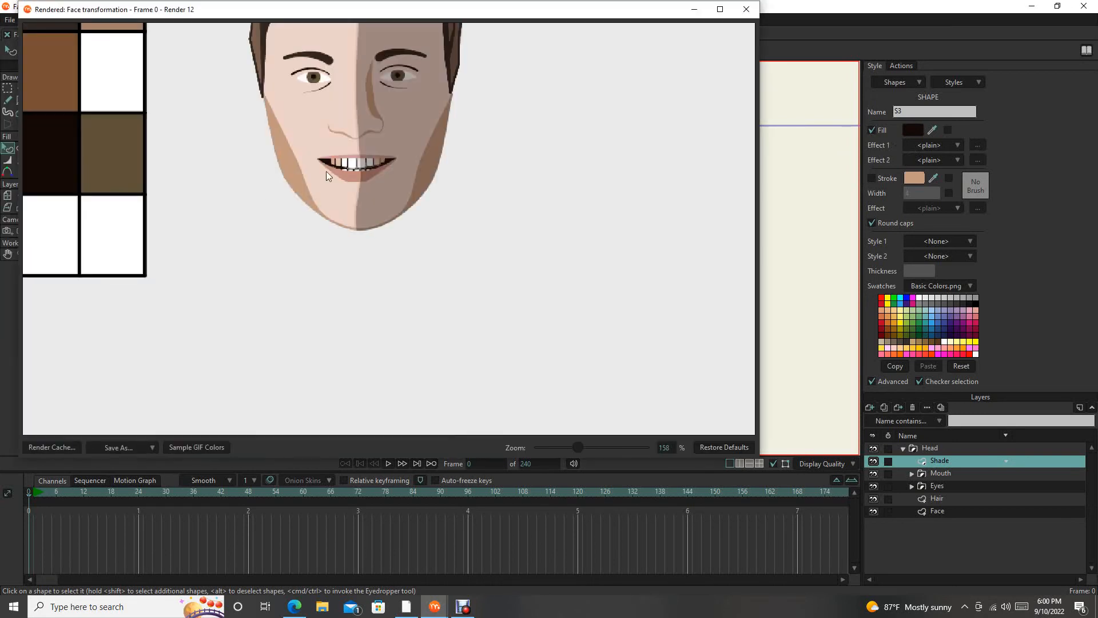
scroll(344, 172, "up", 6)
scroll(427, 224, "up", 2)
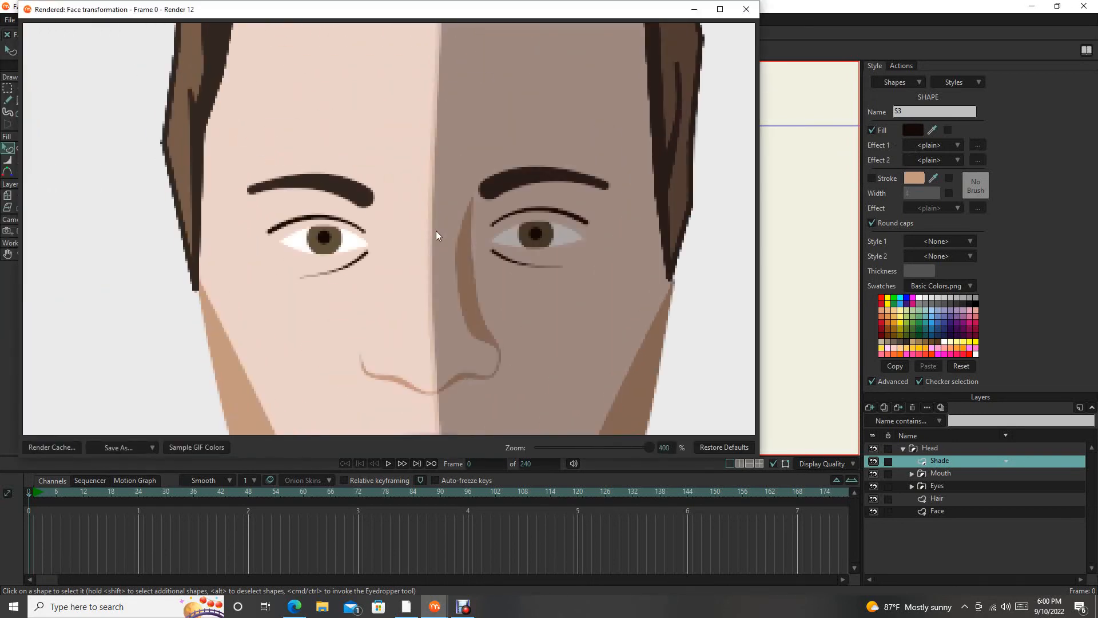
left_click_drag(450, 218, 424, 441)
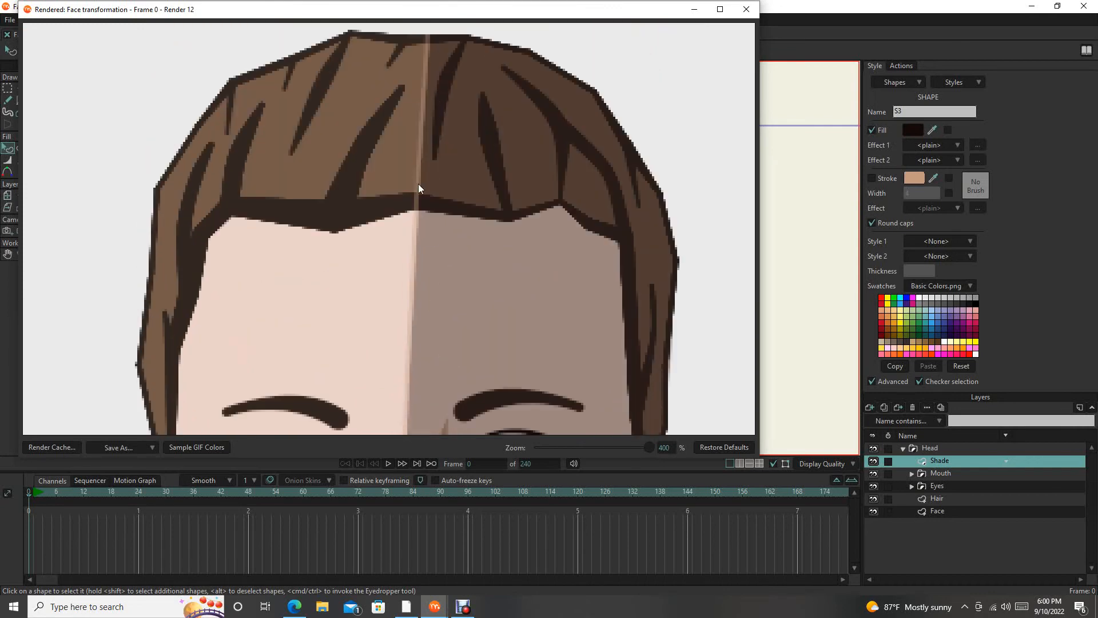
left_click(746, 9)
Select outline shape S1 along the shade's inner edge on the forehead and turn off its stroke.
scroll(506, 226, "up", 5)
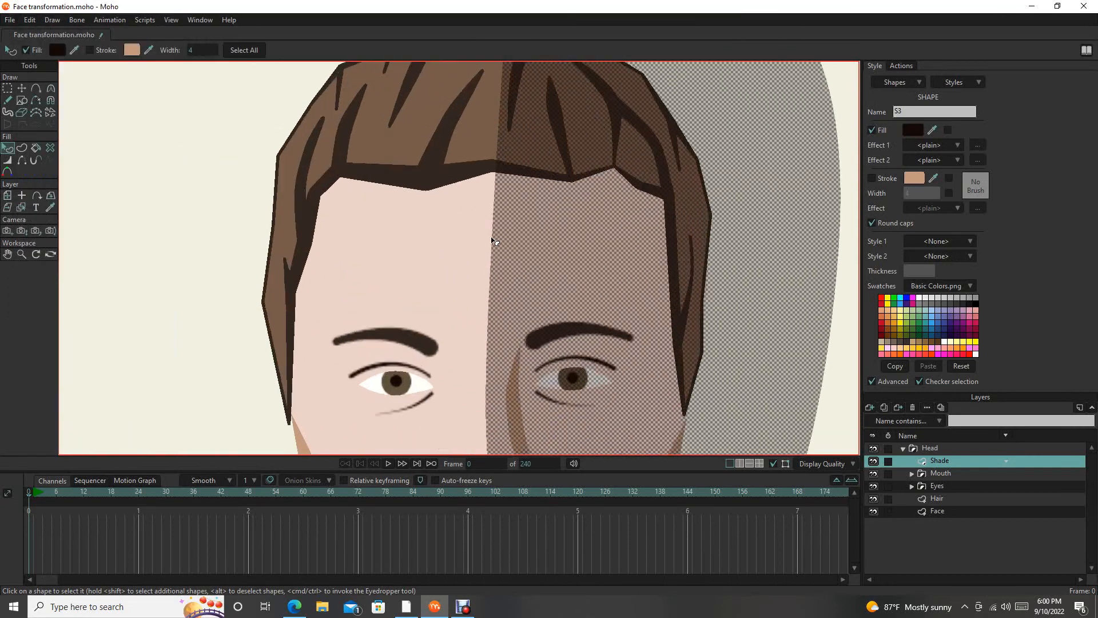
scroll(496, 235, "up", 2)
scroll(499, 226, "up", 5)
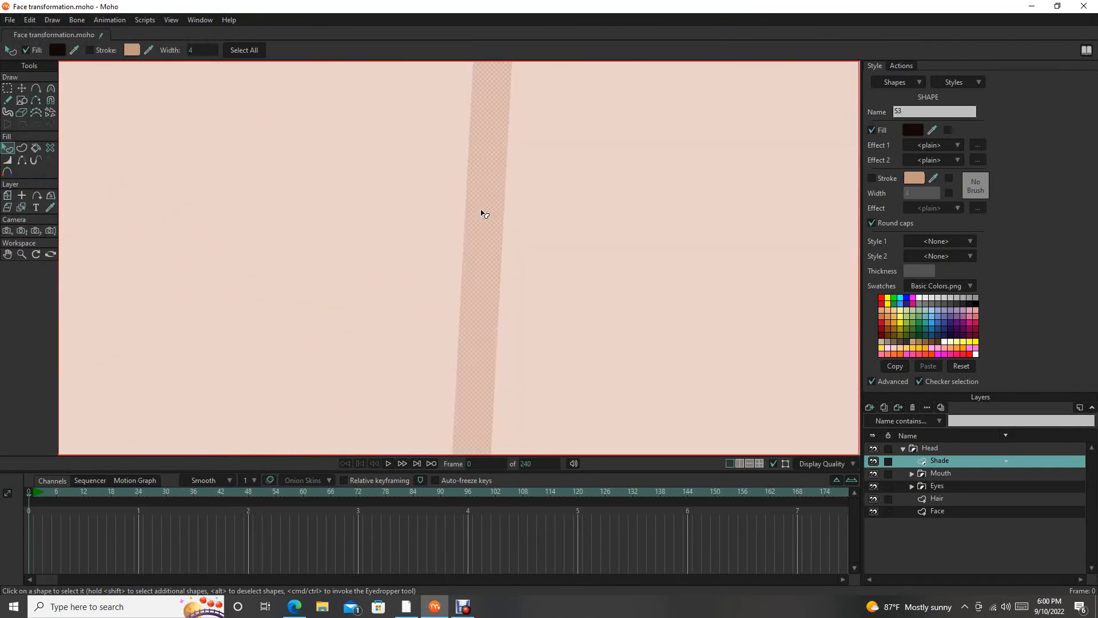
left_click(482, 213)
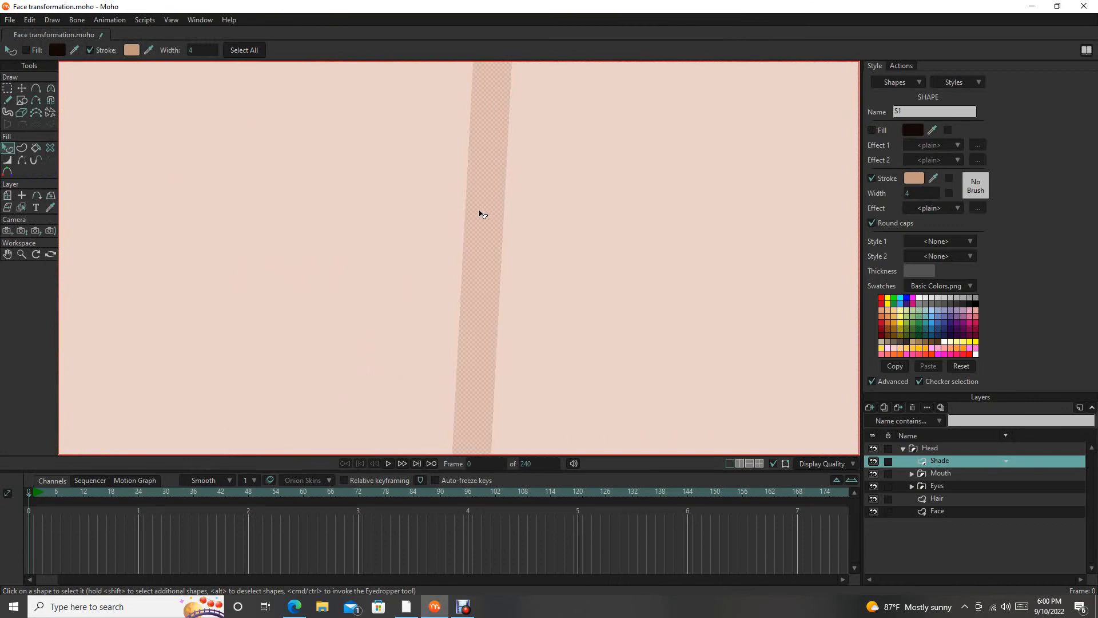
left_click(879, 182)
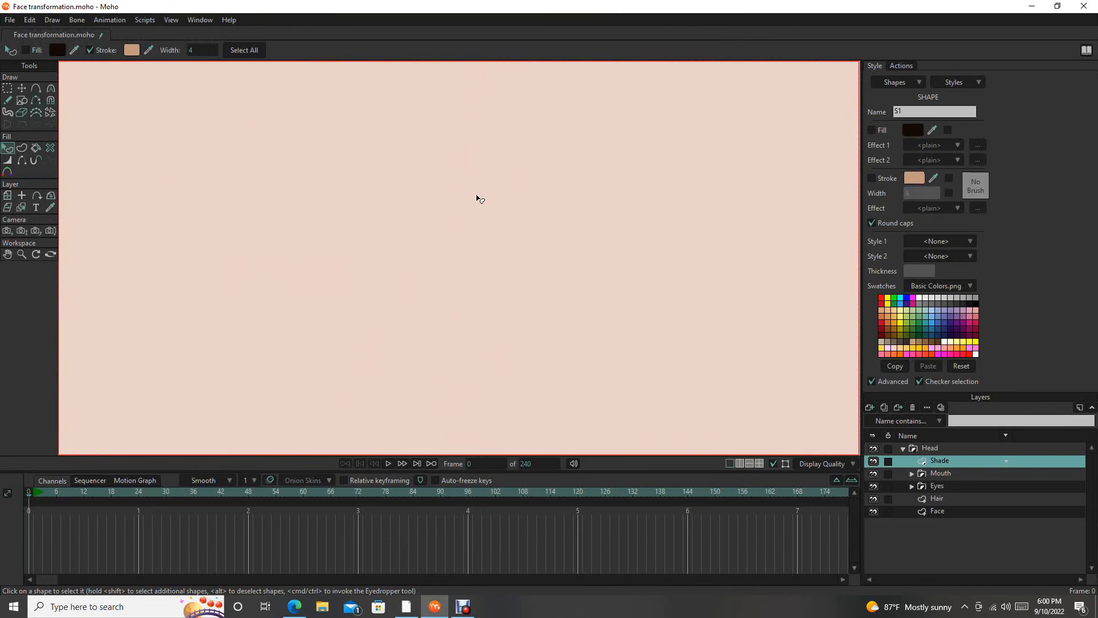
Render another preview to check the shade's dividing edge, and look over the eyes and mouth in the workspace.
scroll(484, 199, "down", 10)
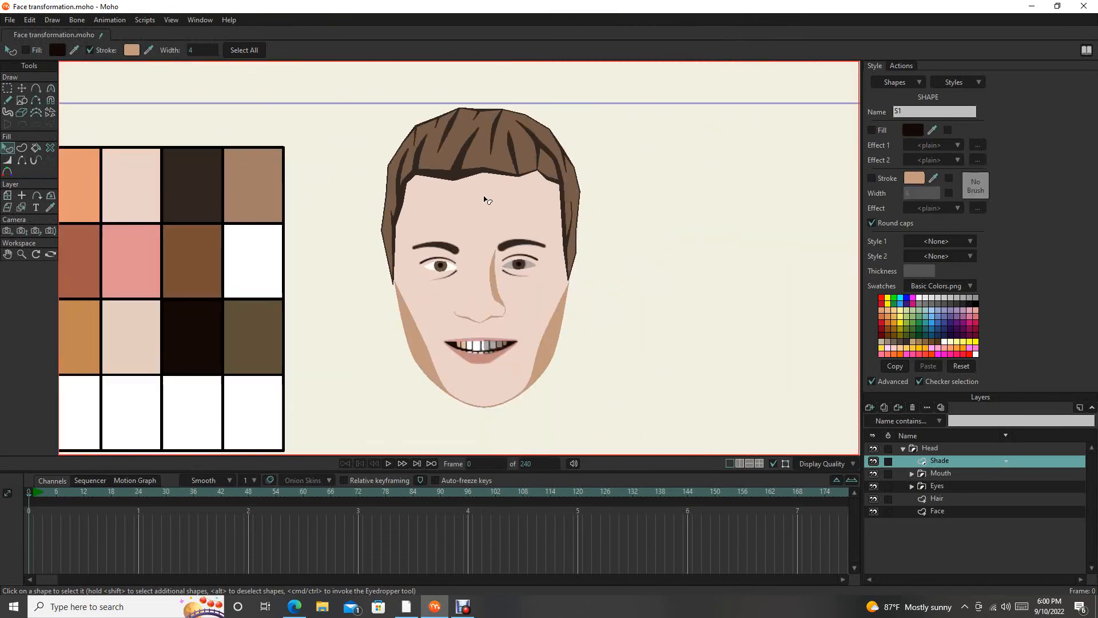
left_click(9, 20)
left_click(35, 239)
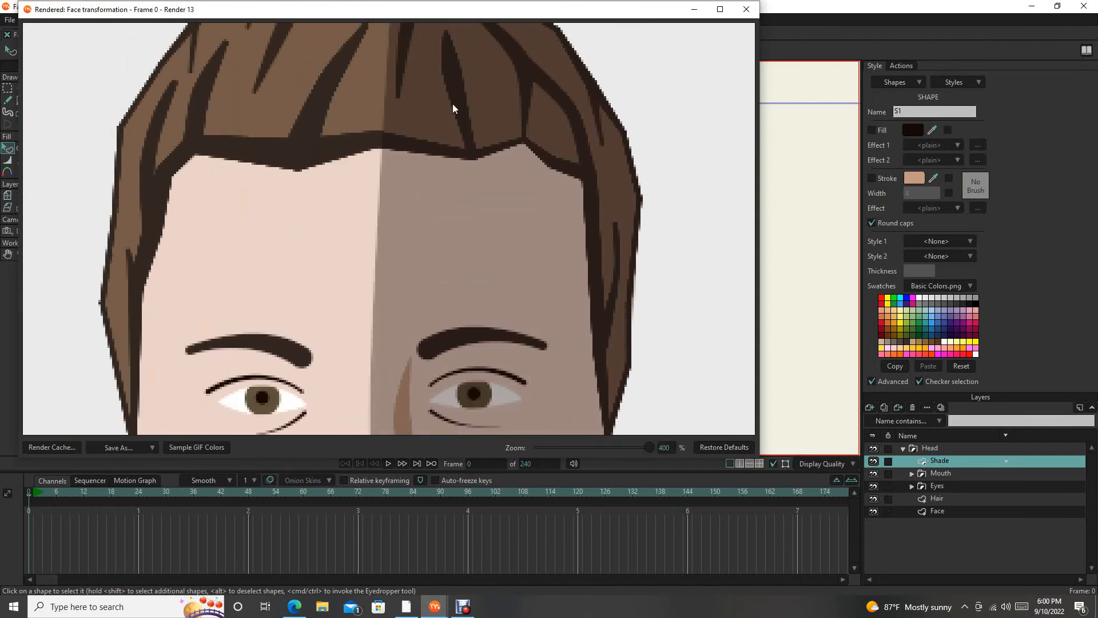
left_click(747, 9)
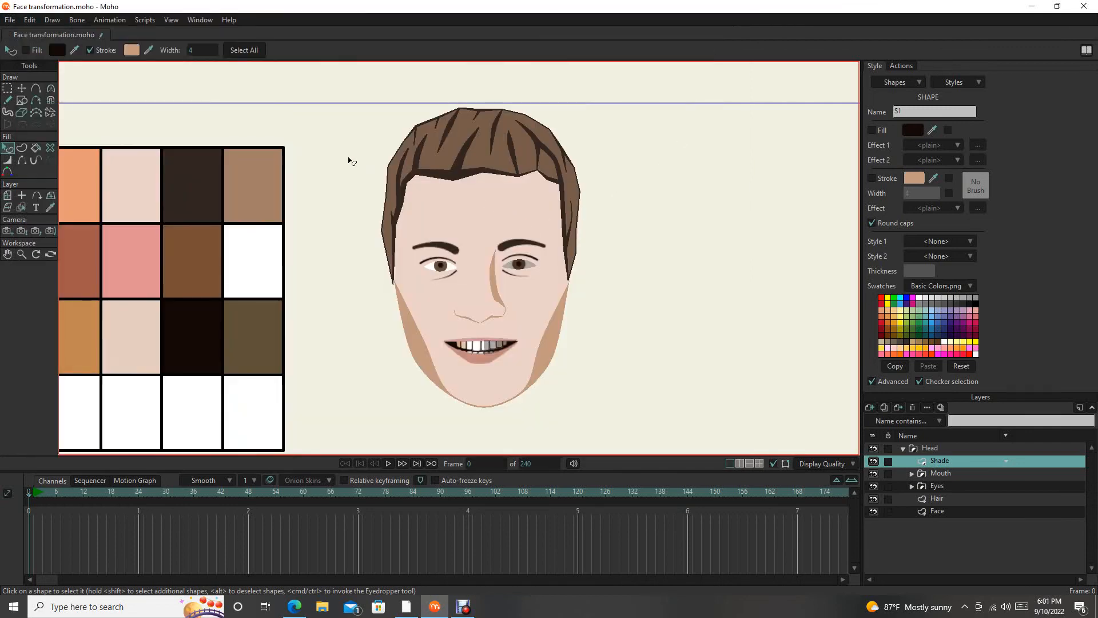
scroll(558, 284, "up", 3)
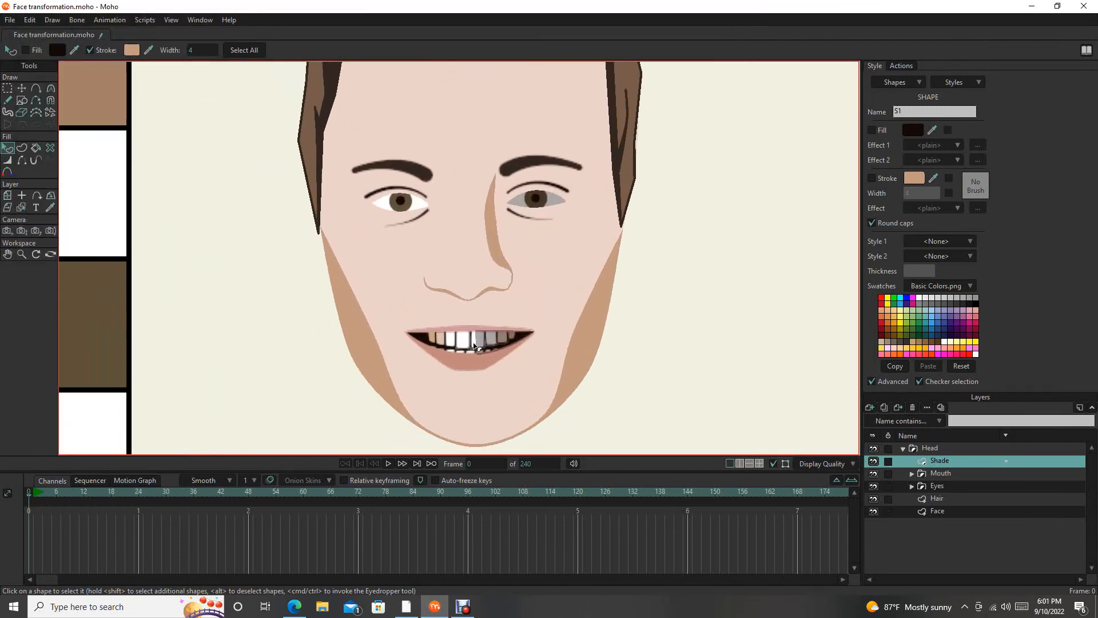
left_click_drag(544, 209, 610, 255)
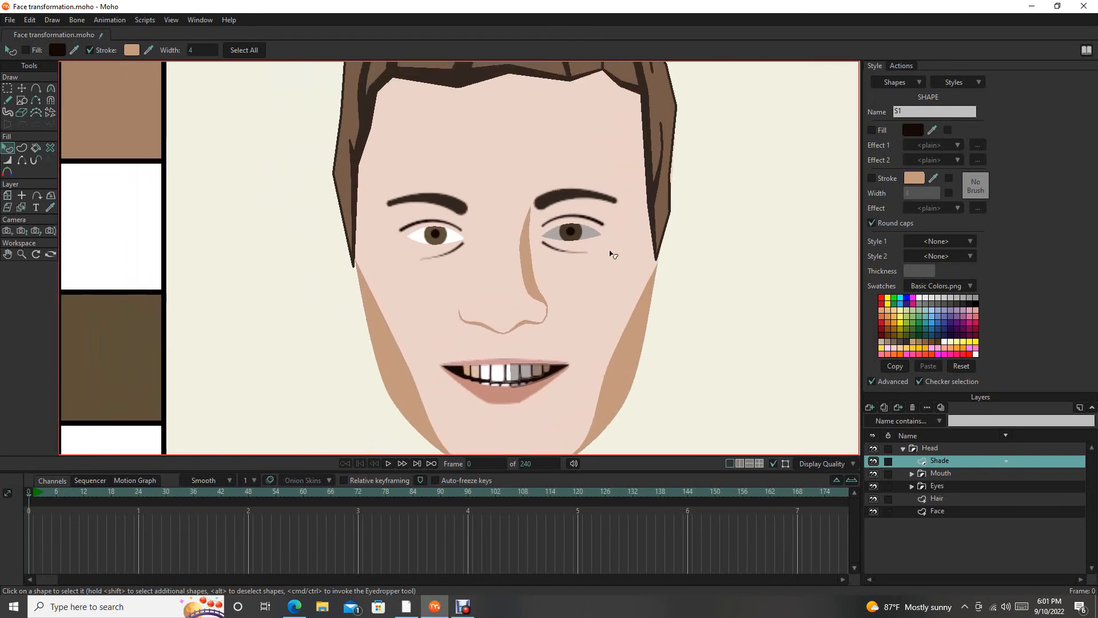
Select shade shape S3 and apply the Soft Edge fill effect with a blur radius of 11.8519.
left_click(618, 186)
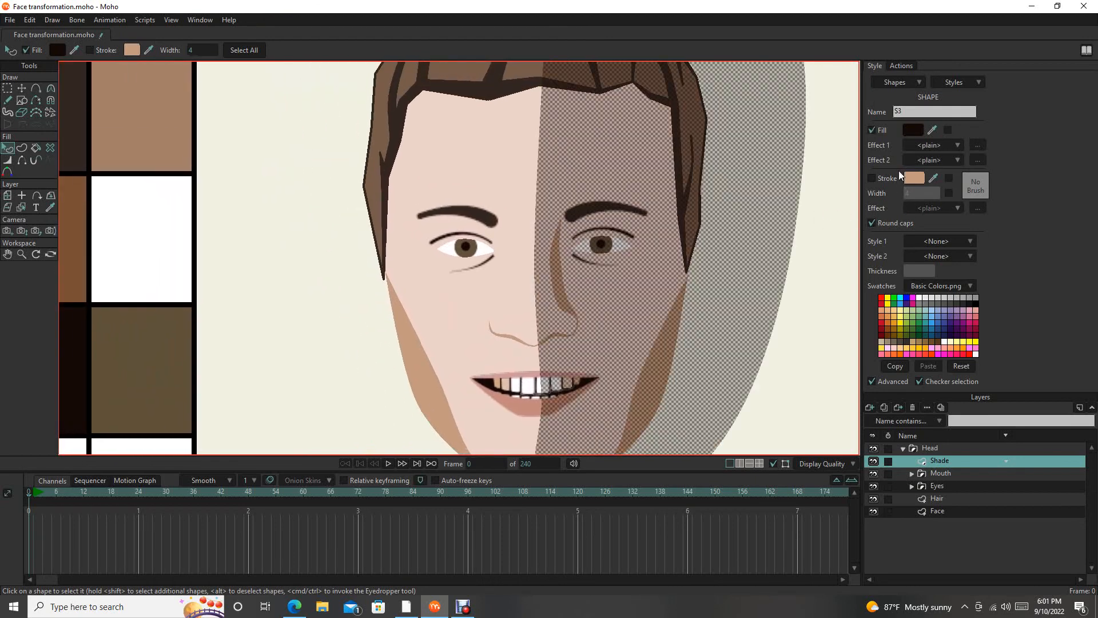
left_click(959, 144)
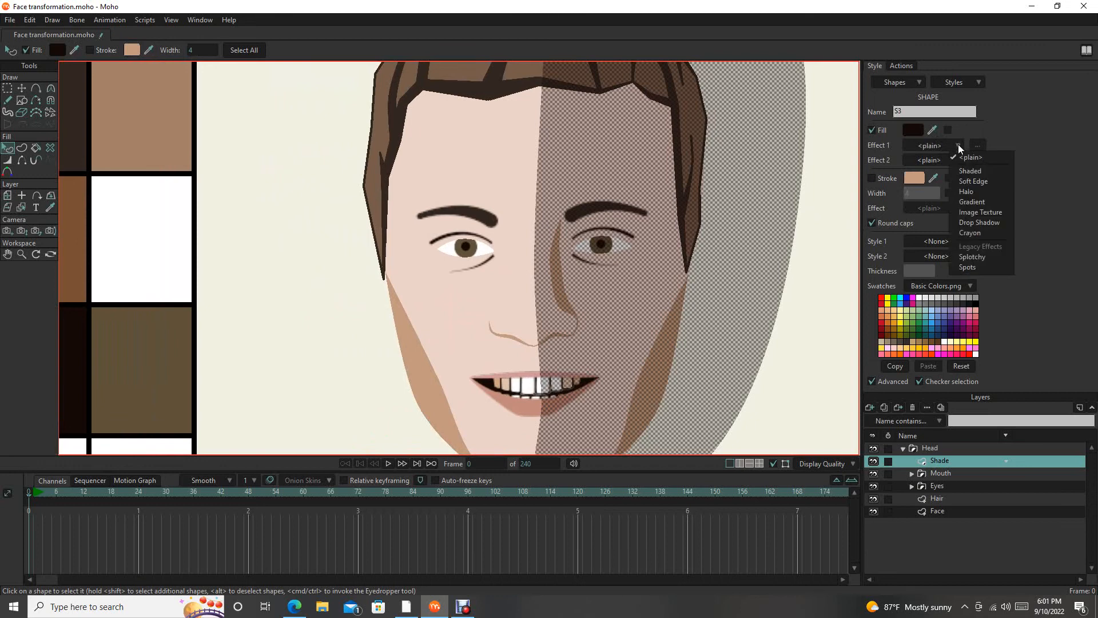
left_click(980, 180)
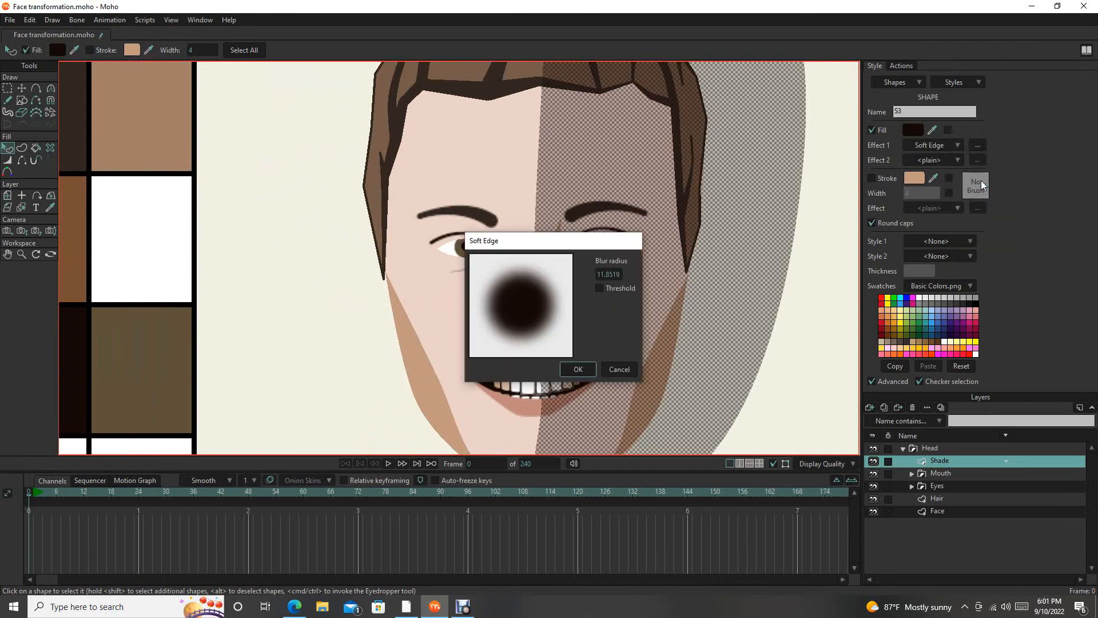
left_click(577, 369)
scroll(579, 266, "down", 4)
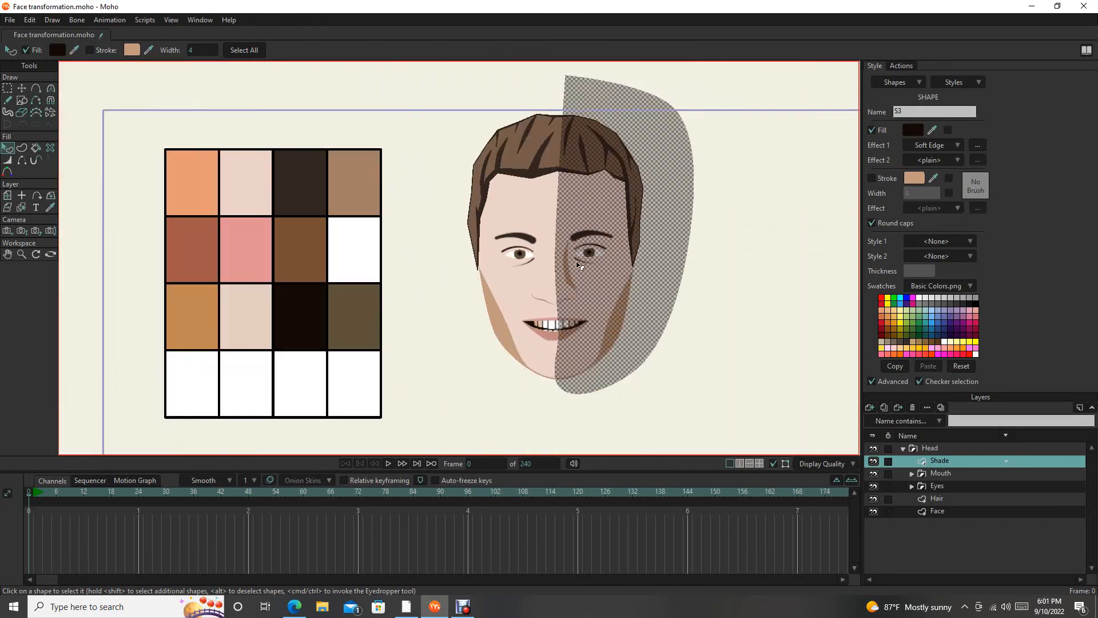
left_click(730, 273)
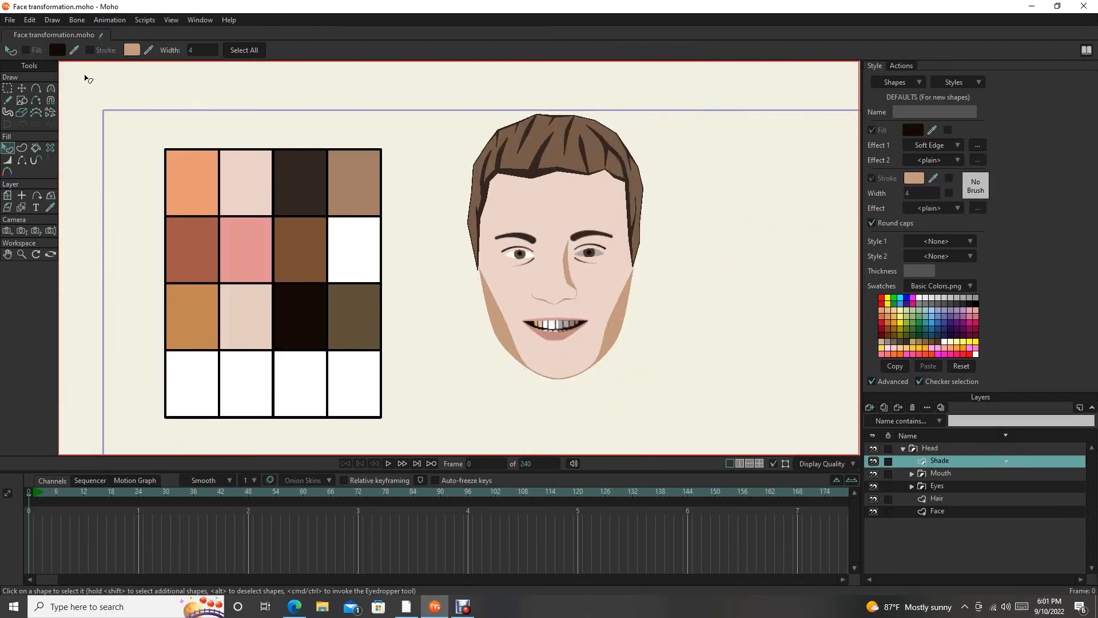
Render a preview and inspect the softened dividing edge of the shade across the face and hair.
left_click(10, 20)
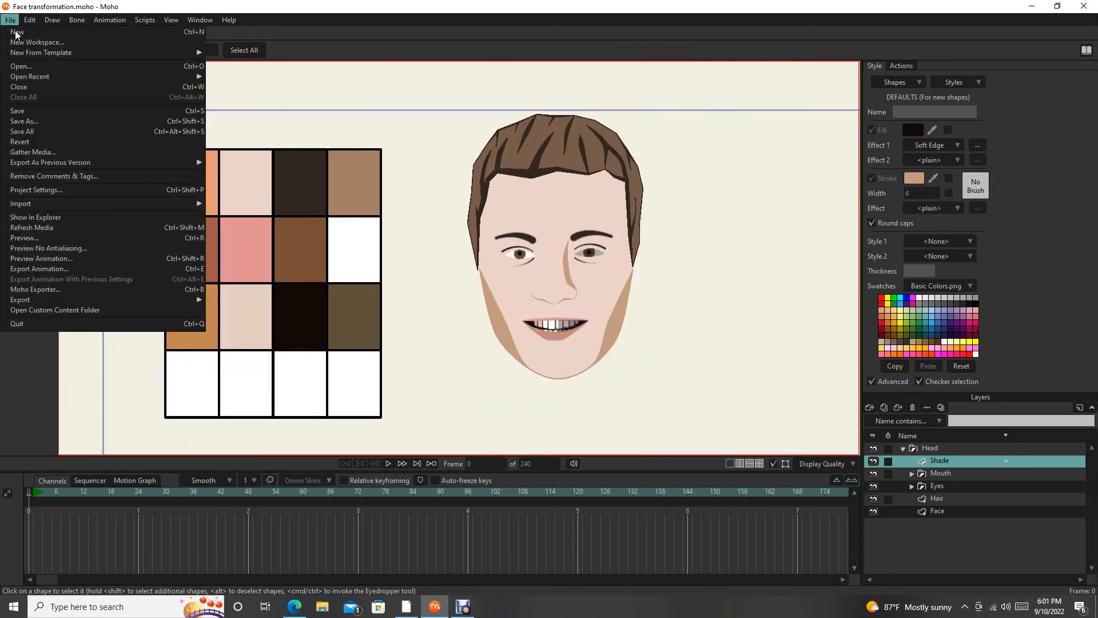
left_click(31, 240)
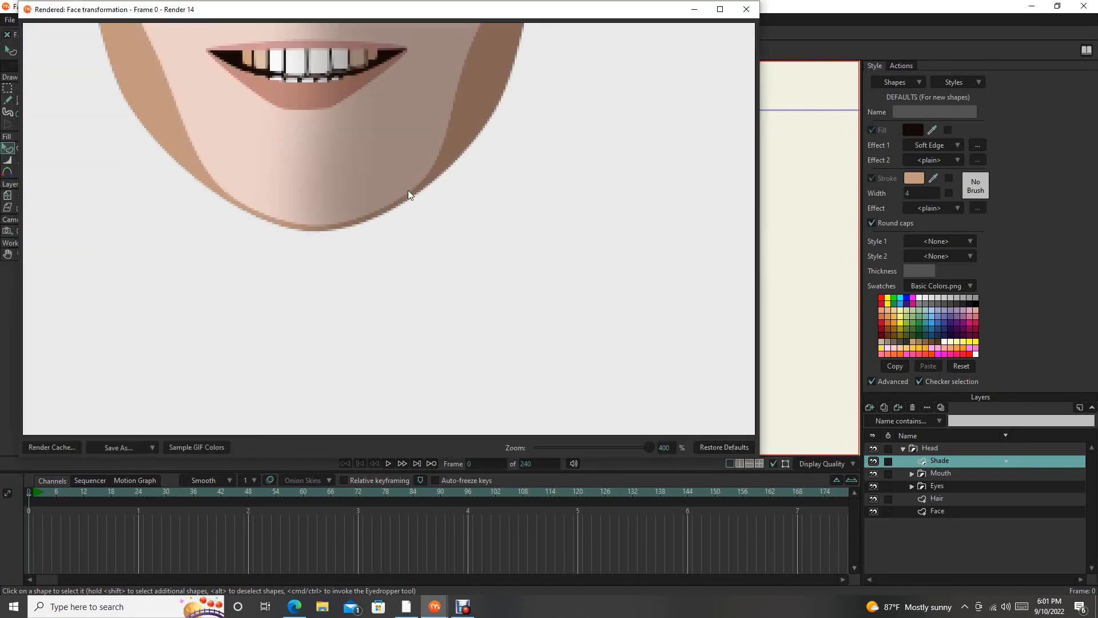
left_click_drag(407, 189, 520, 266)
scroll(520, 265, "down", 6)
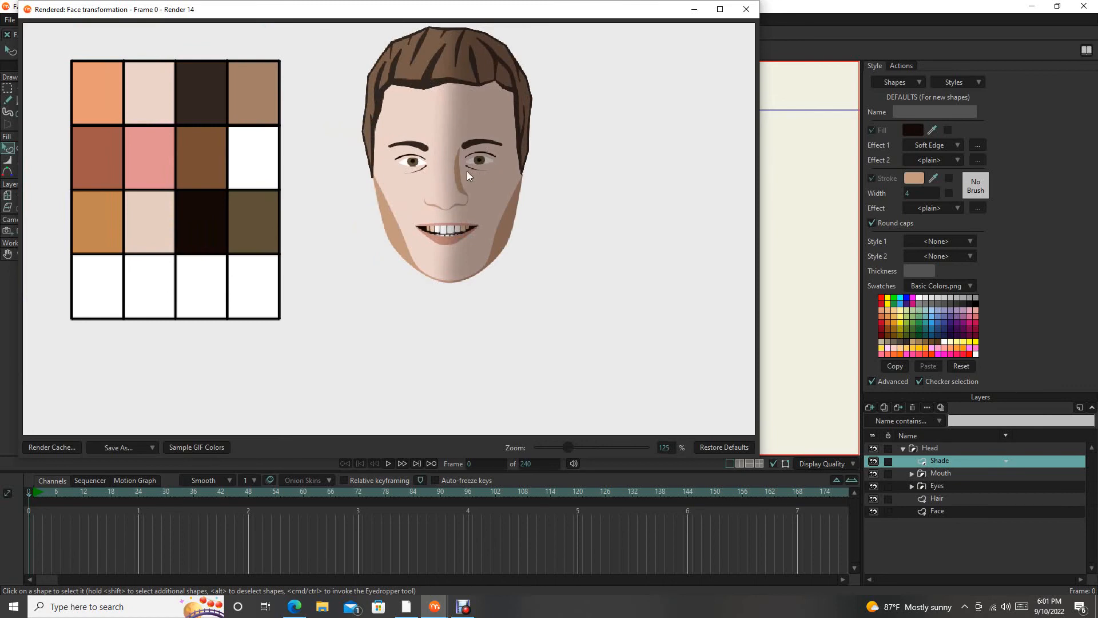
left_click(742, 14)
scroll(611, 168, "up", 3)
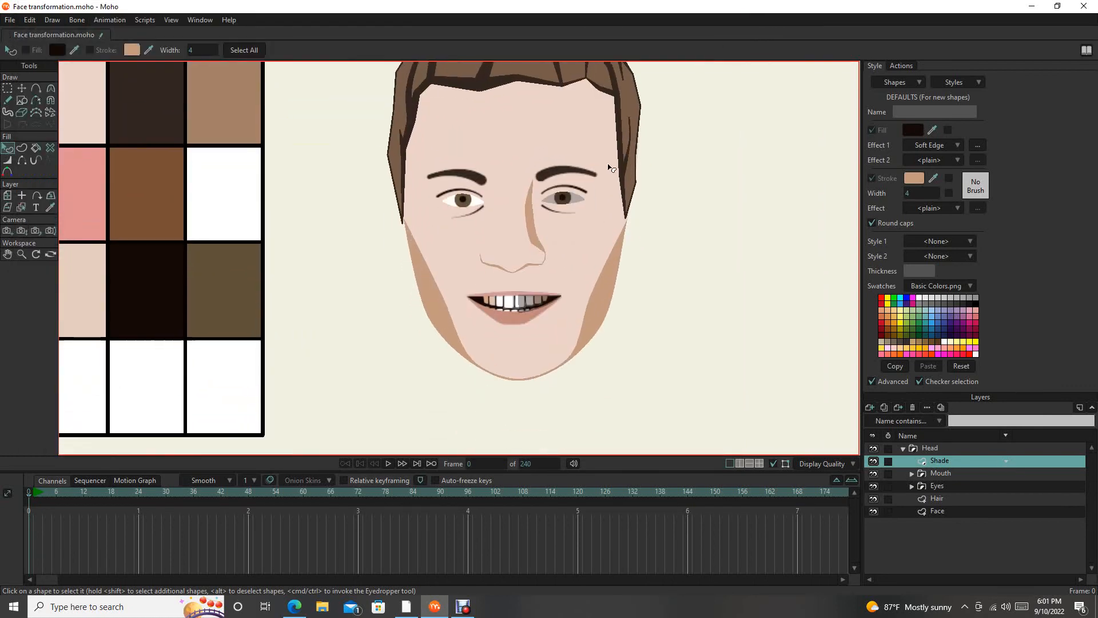
mouse_move(555, 242)
left_mouse_down()
mouse_move(555, 313)
mouse_move(542, 243)
left_mouse_up()
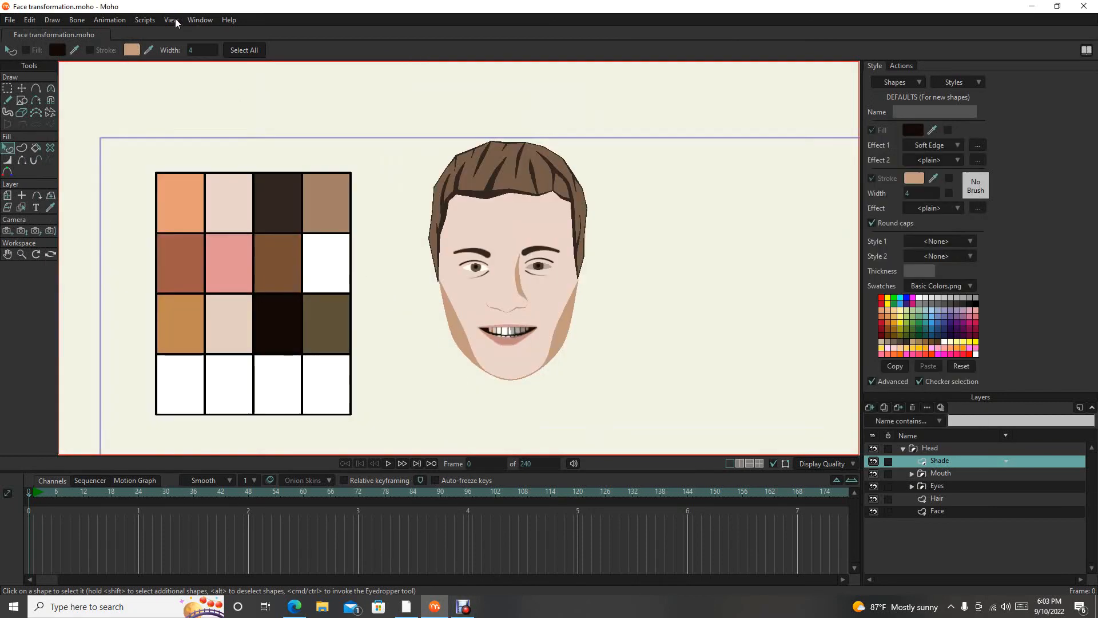
Show the tracing image behind the artwork and make Face the active layer.
left_click(175, 21)
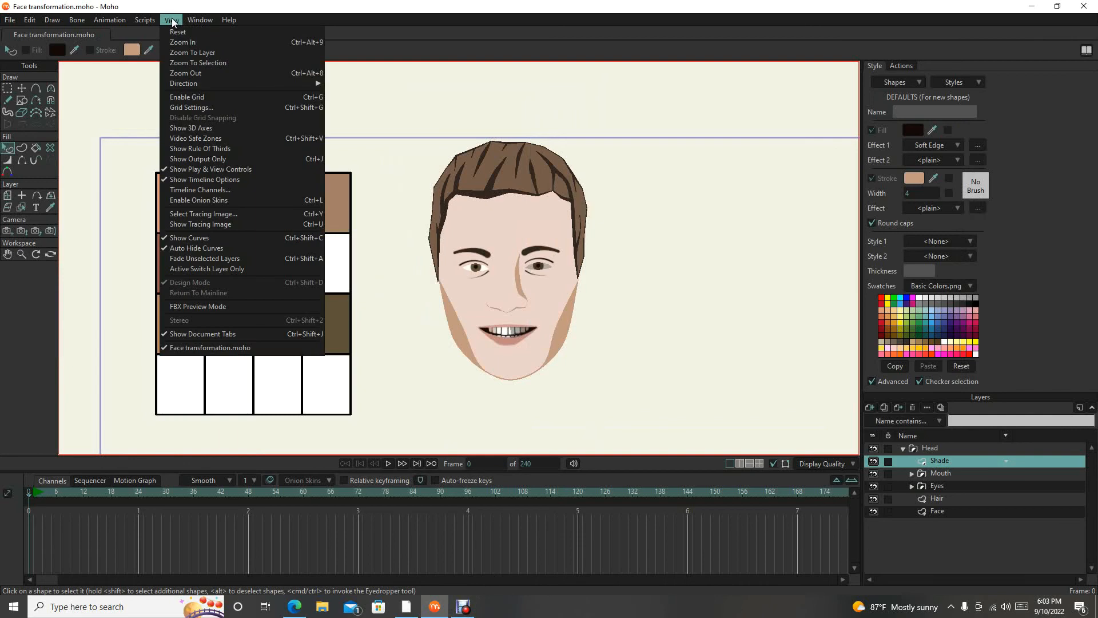
left_click(203, 224)
scroll(544, 263, "down", 3)
scroll(546, 263, "up", 6)
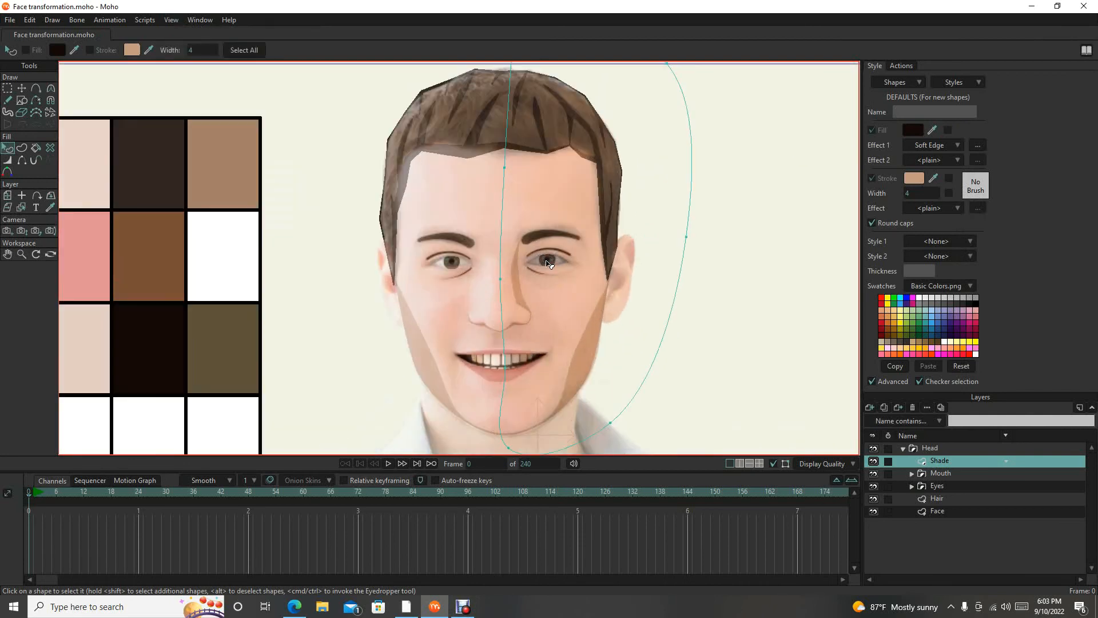
left_click_drag(545, 271, 544, 250)
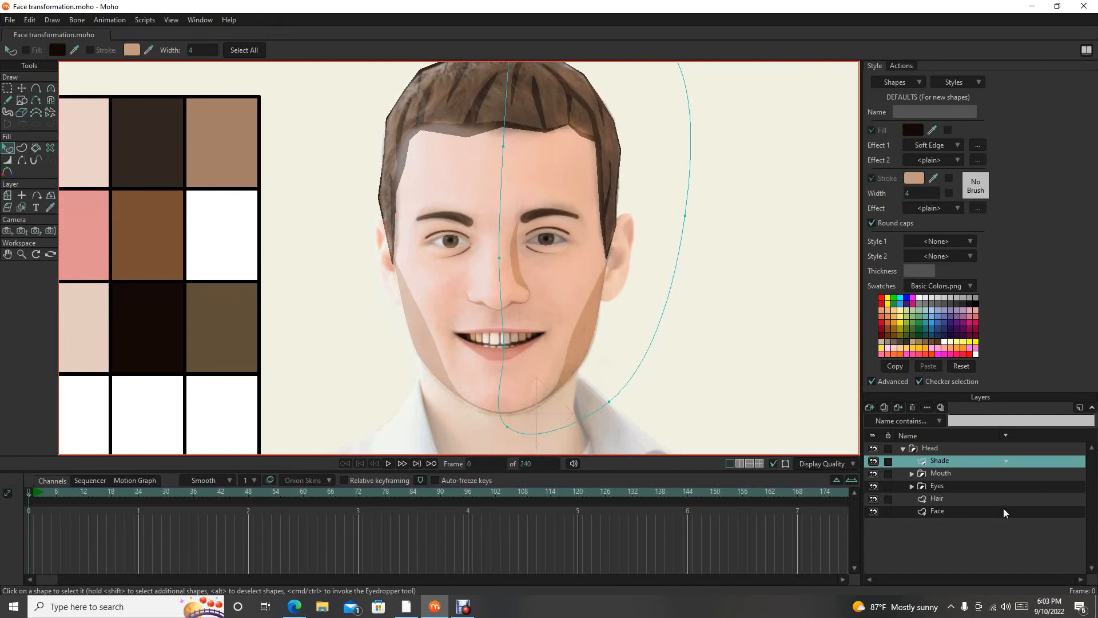
left_click(965, 515)
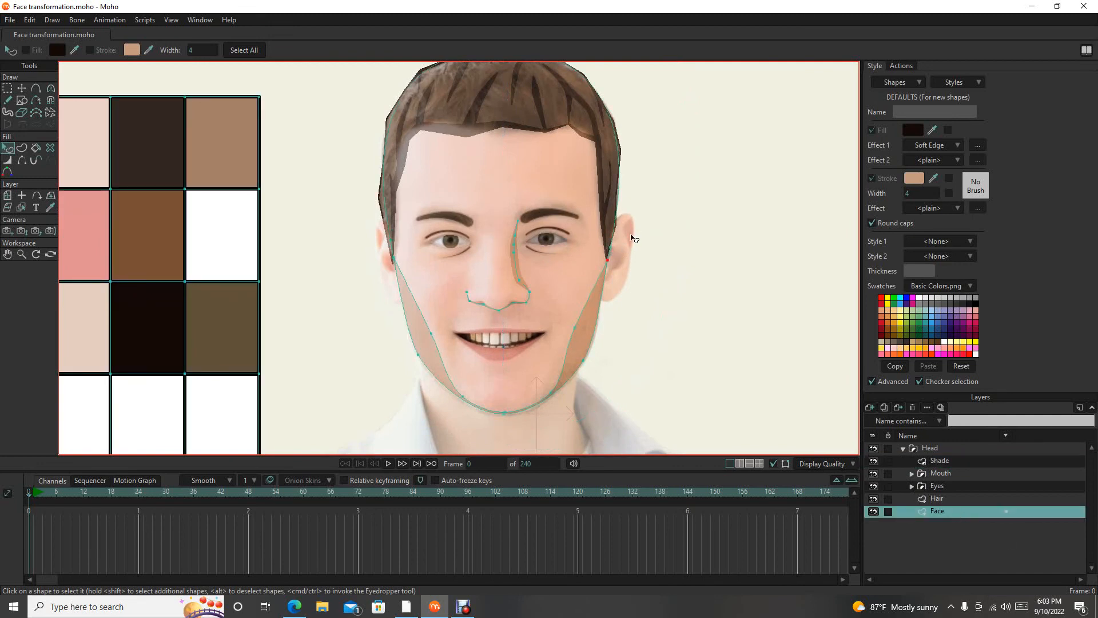
Activate the Add Point tool and examine the photo's ear outline where it meets the hair and jaw.
scroll(421, 241, "up", 2)
scroll(461, 245, "down", 4)
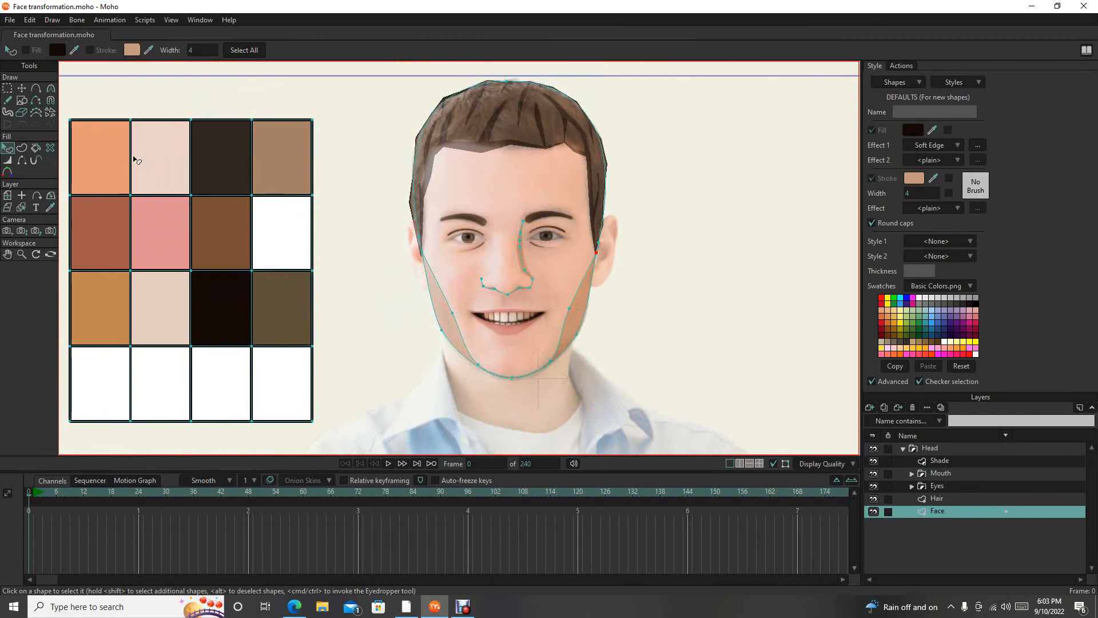
scroll(491, 264, "down", 2)
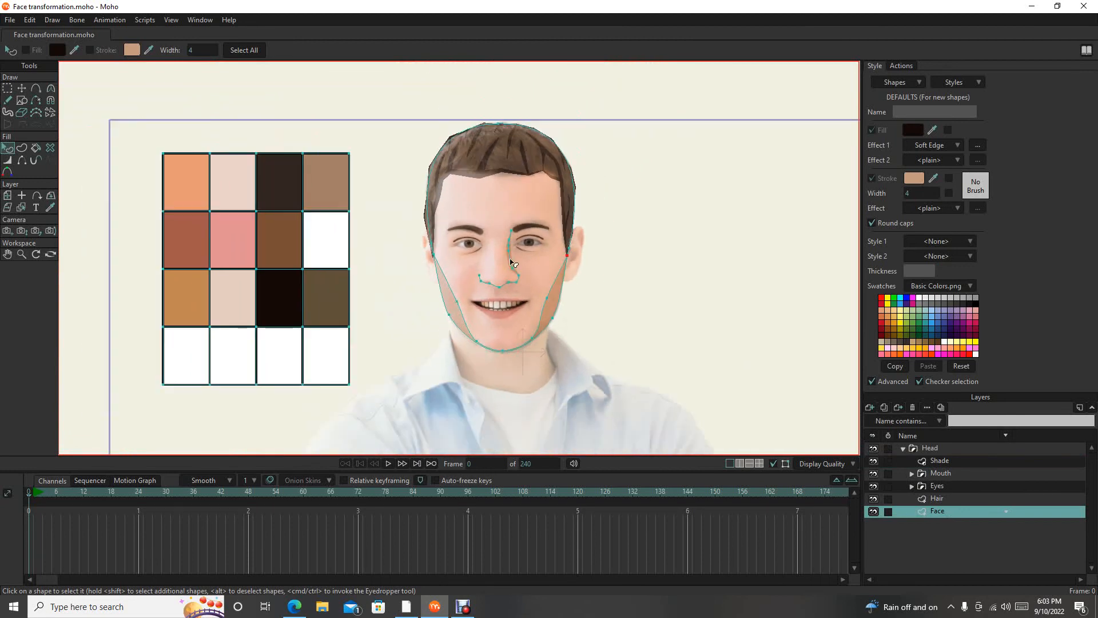
scroll(526, 265, "up", 5)
mouse_move(670, 221)
left_mouse_down()
mouse_move(520, 191)
mouse_move(448, 226)
left_mouse_up()
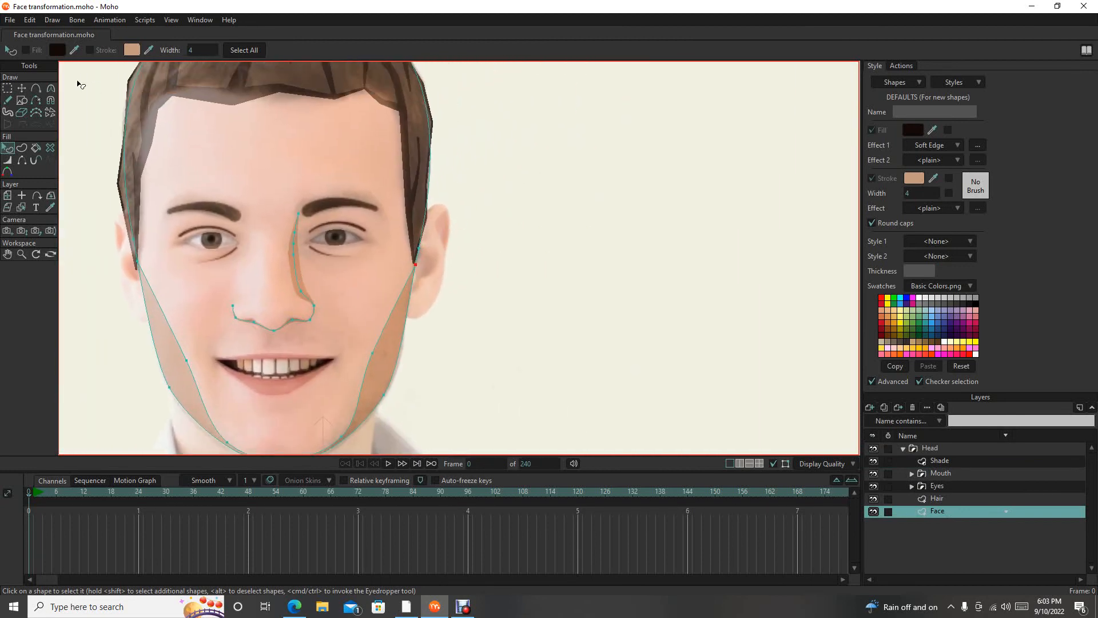
left_click(37, 90)
scroll(488, 235, "up", 4)
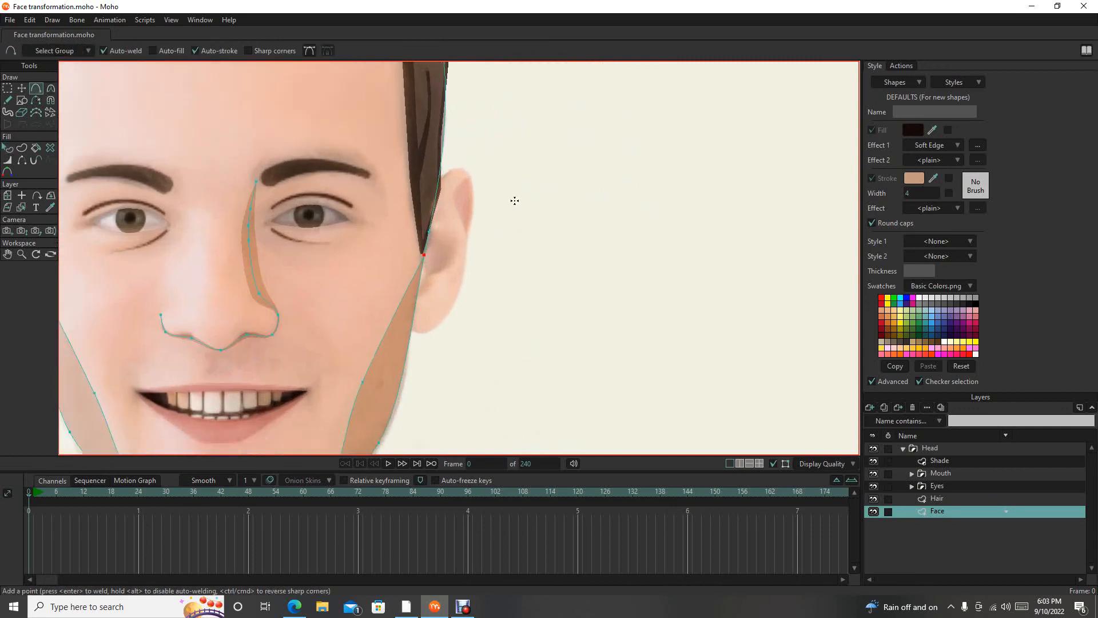
left_click_drag(489, 178, 478, 201)
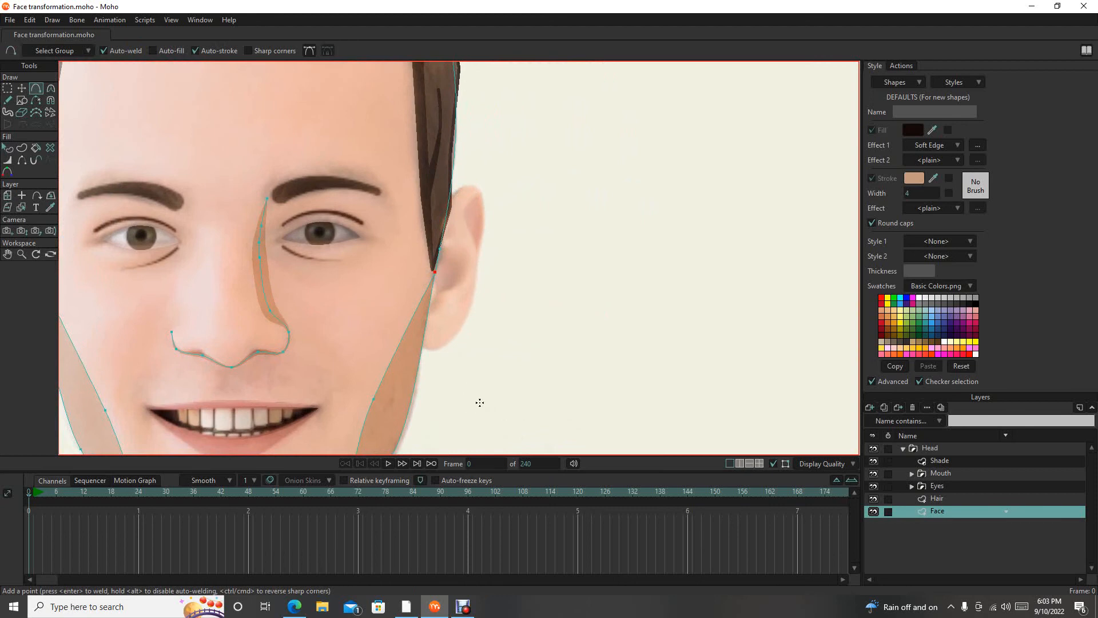
scroll(341, 261, "down", 5)
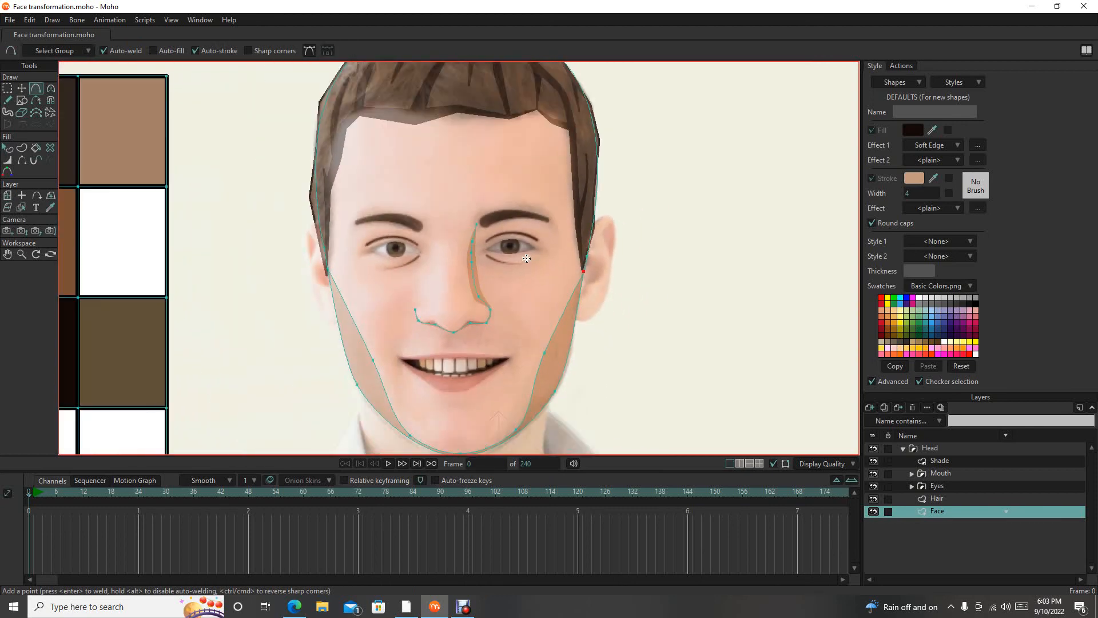
scroll(594, 268, "up", 2)
scroll(533, 264, "up", 3)
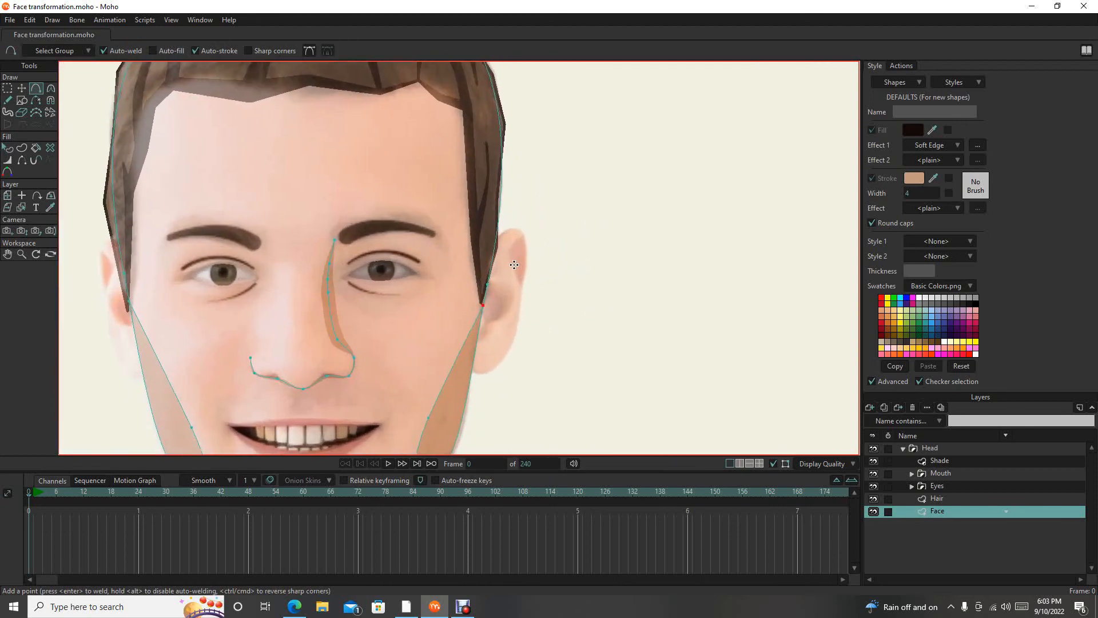
left_click_drag(512, 264, 481, 252)
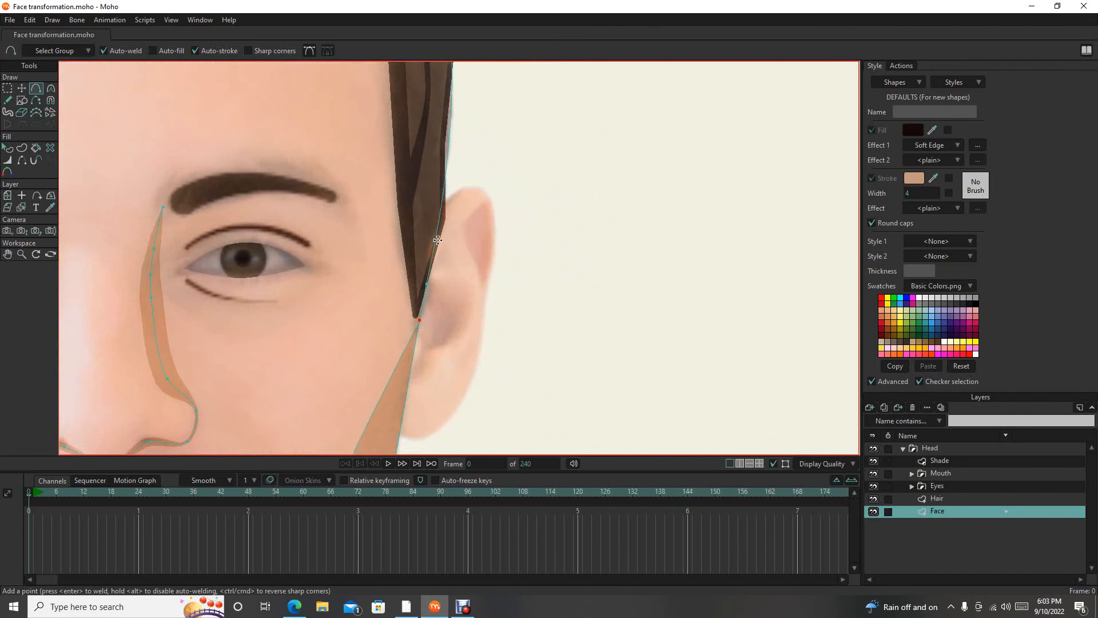
scroll(426, 251, "down", 3)
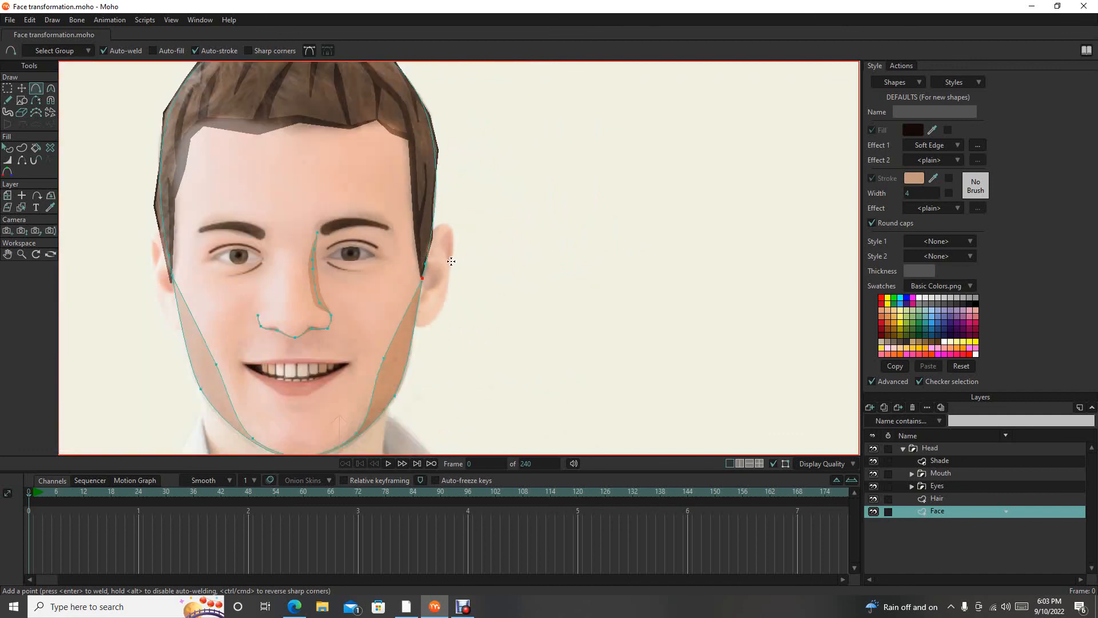
scroll(434, 269, "up", 3)
scroll(431, 267, "down", 3)
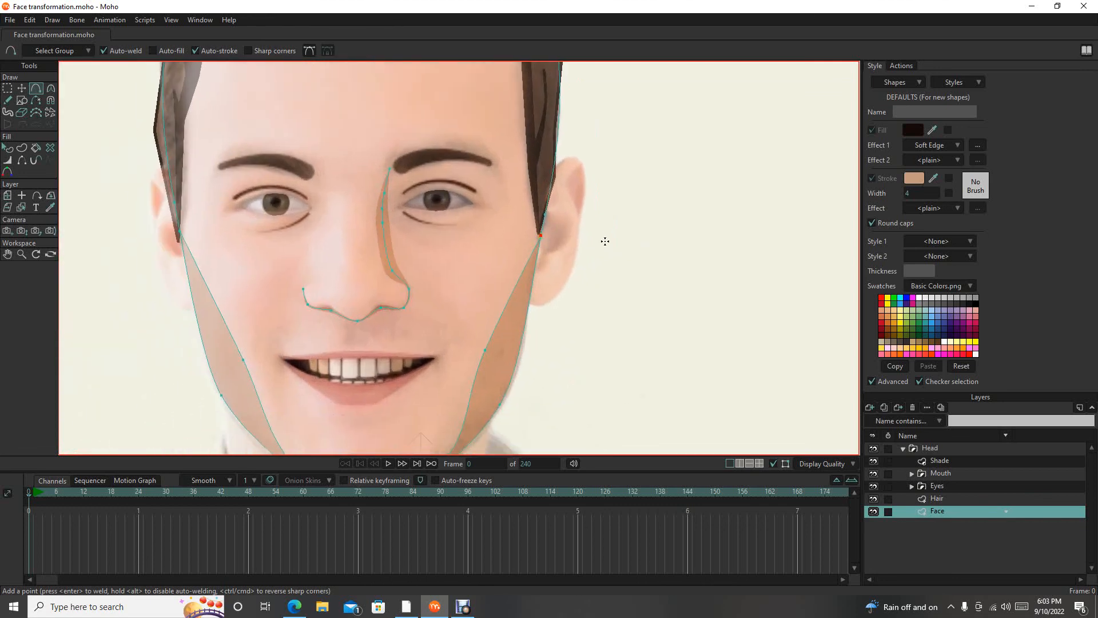
scroll(564, 318, "up", 4)
left_click_drag(533, 277, 469, 321)
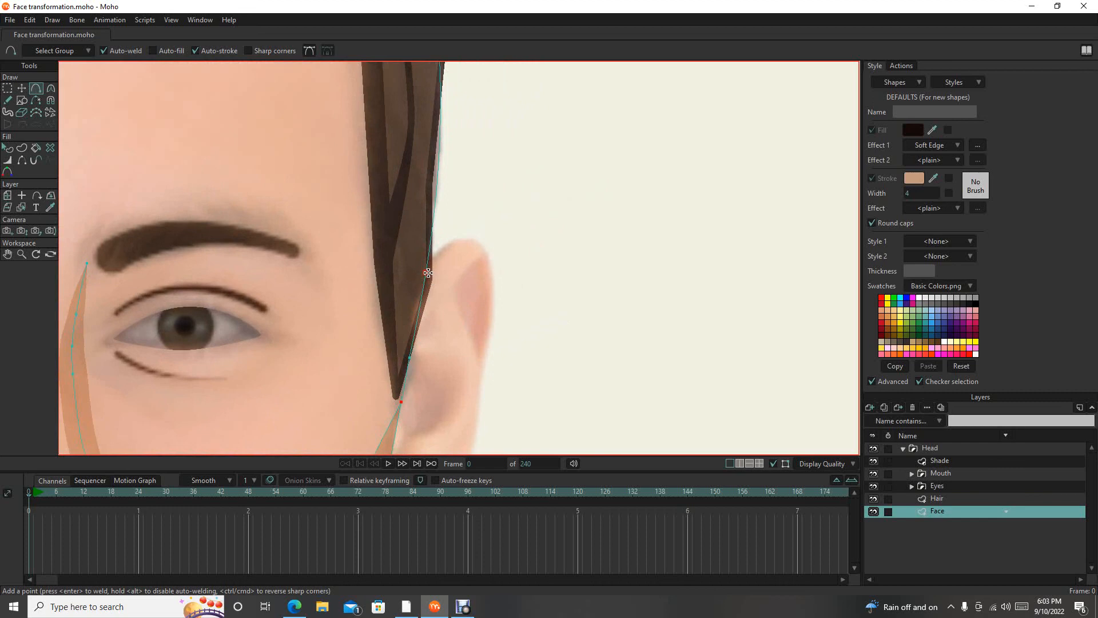
scroll(428, 273, "down", 3)
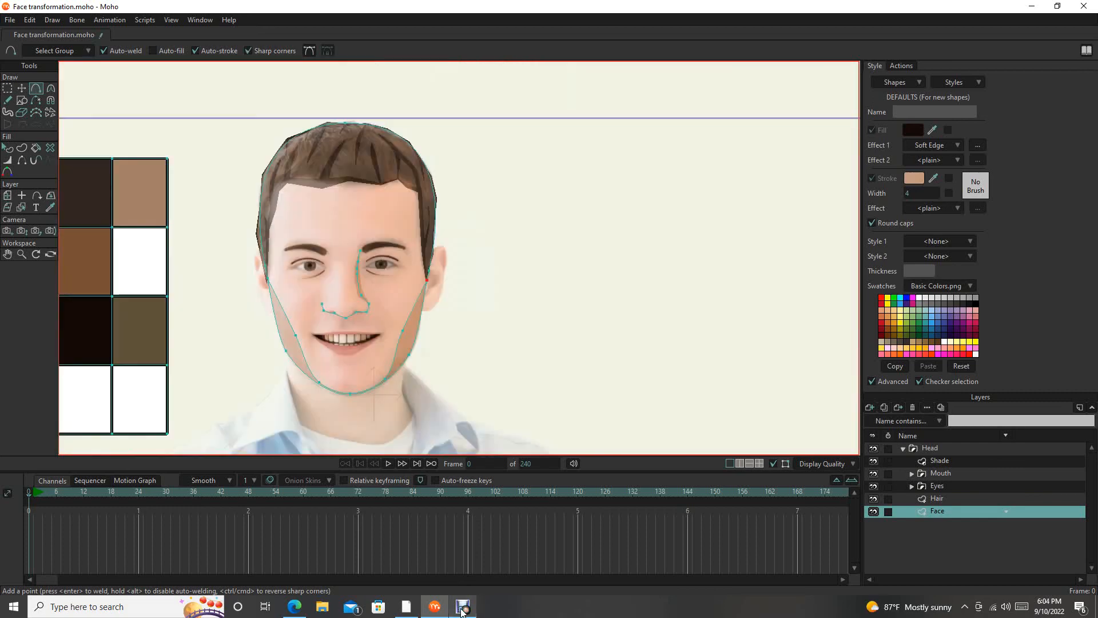
scroll(412, 273, "up", 3)
left_click_drag(448, 323, 599, 301)
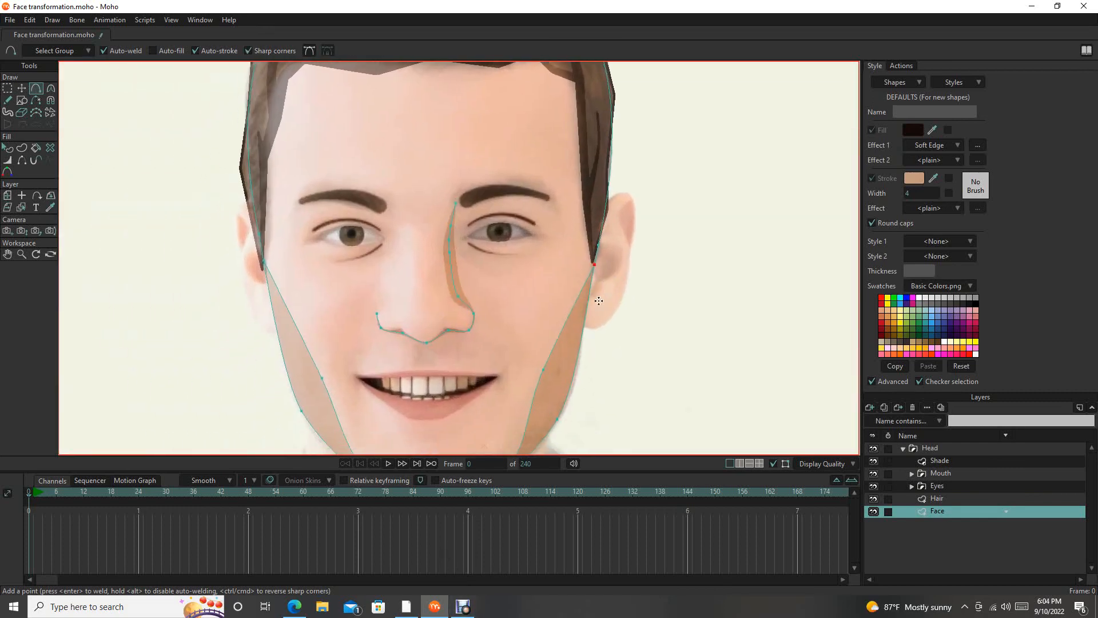
left_click_drag(611, 356, 558, 379)
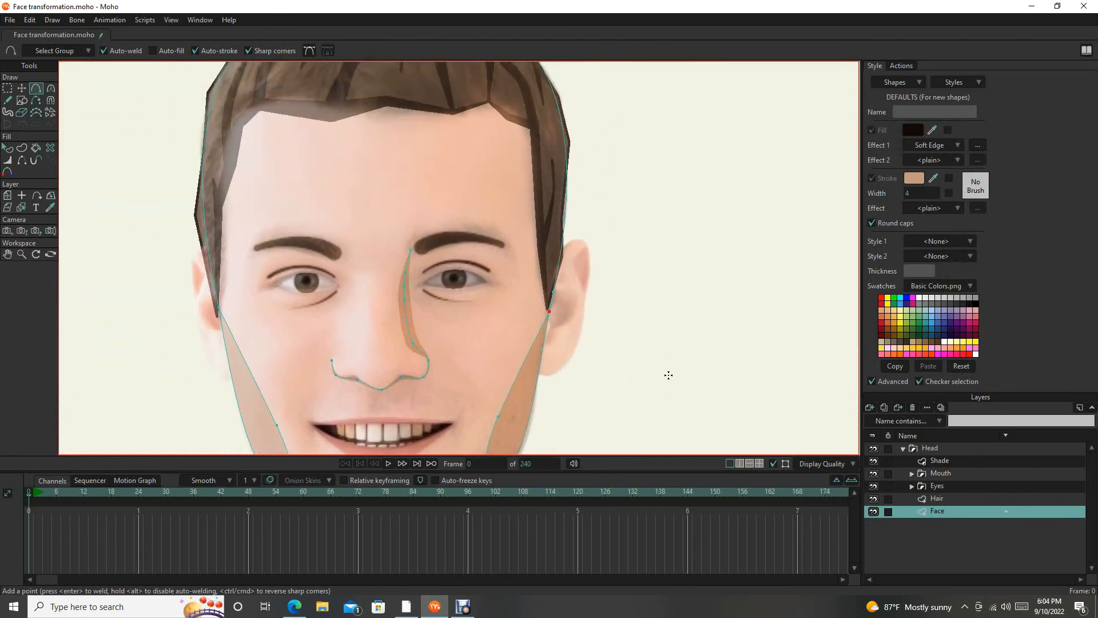
left_click_drag(843, 403, 763, 404)
Add a new vector layer directly above the Face layer and name it Ears.
left_click(871, 410)
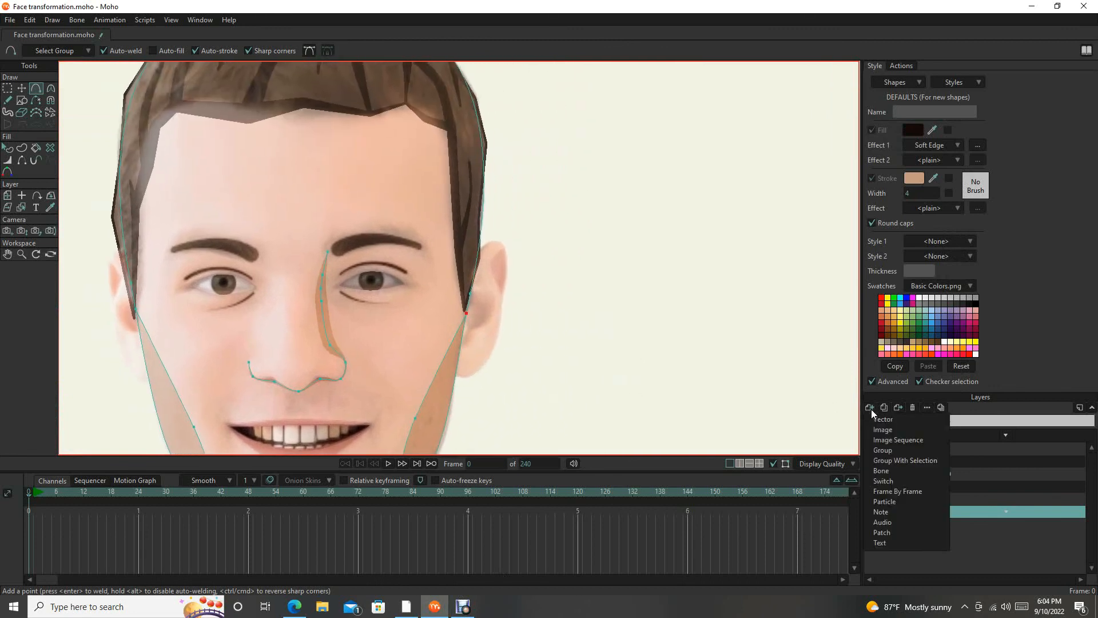
left_click(881, 417)
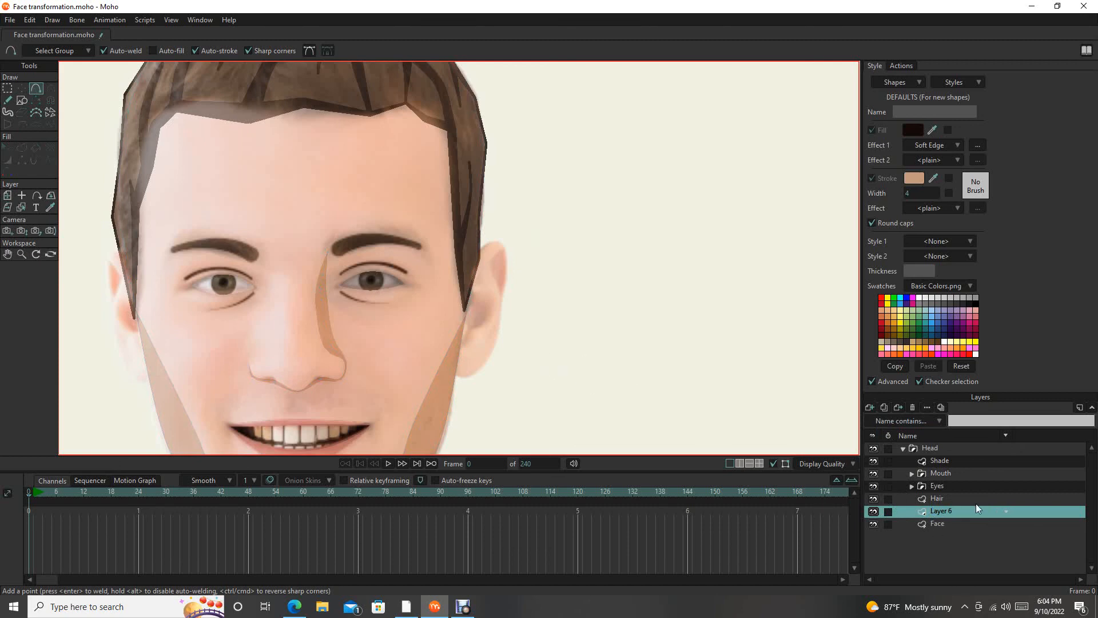
double_click(935, 510)
type("Ears")
key("Return")
Trace the ear on the shaded side of the face, from the hairline around the rim to the lobe, as a closed, filled shape.
mouse_move(437, 219)
left_mouse_down()
mouse_move(462, 202)
mouse_move(480, 211)
left_mouse_up()
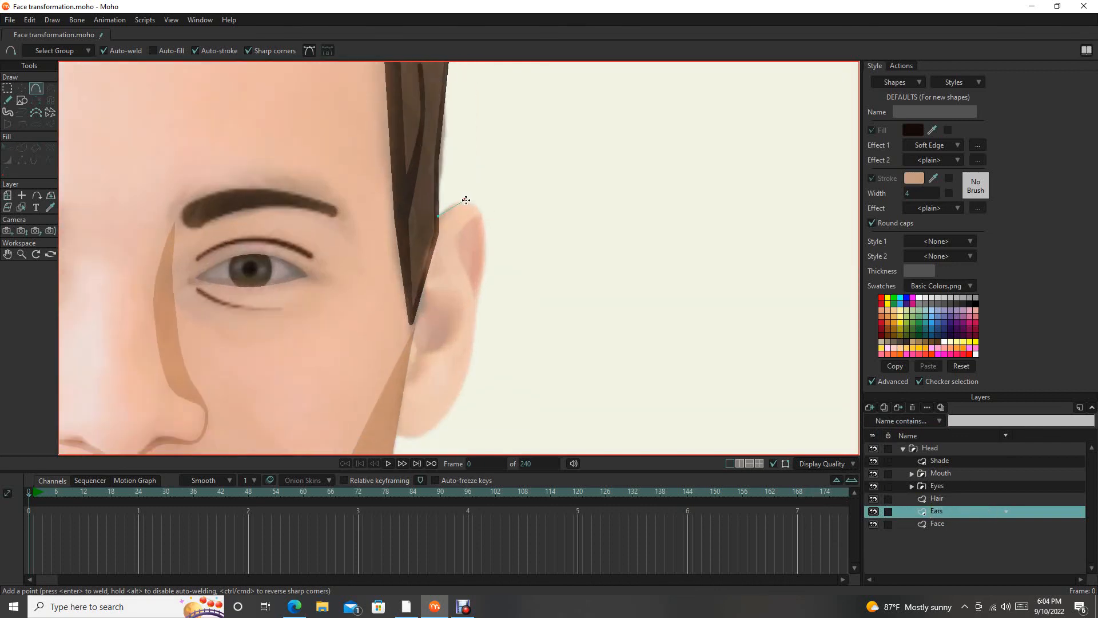
left_click_drag(480, 211, 474, 314)
left_click_drag(474, 314, 459, 401)
left_click(481, 191)
key("space")
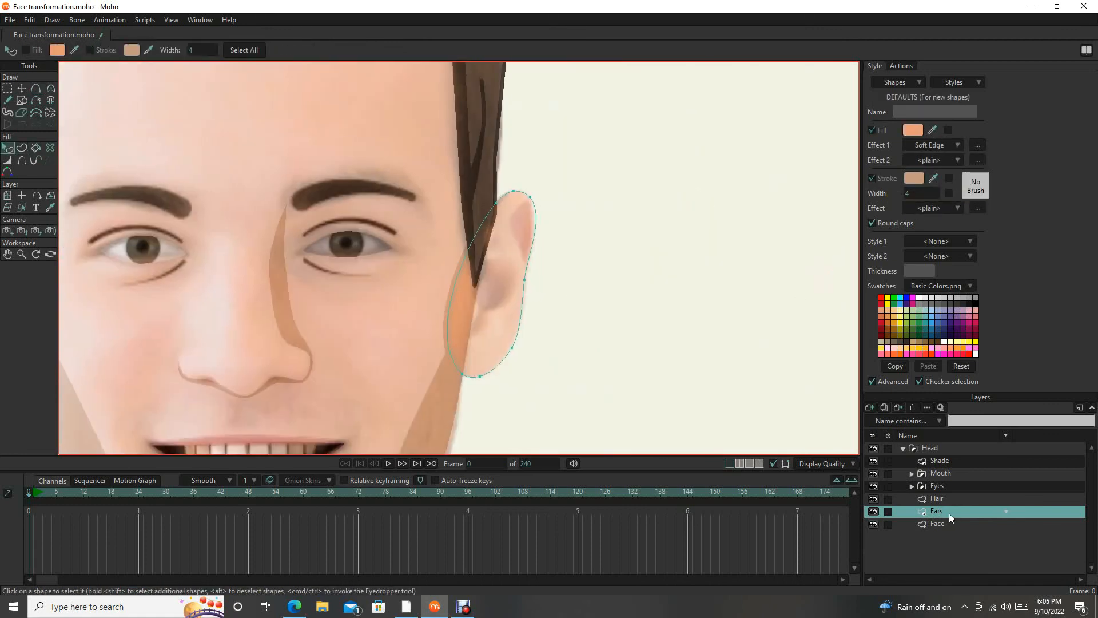
Move the Ears layer below Face and start drawing the inner fold near the ear's upper rim.
left_click_drag(949, 514, 949, 525)
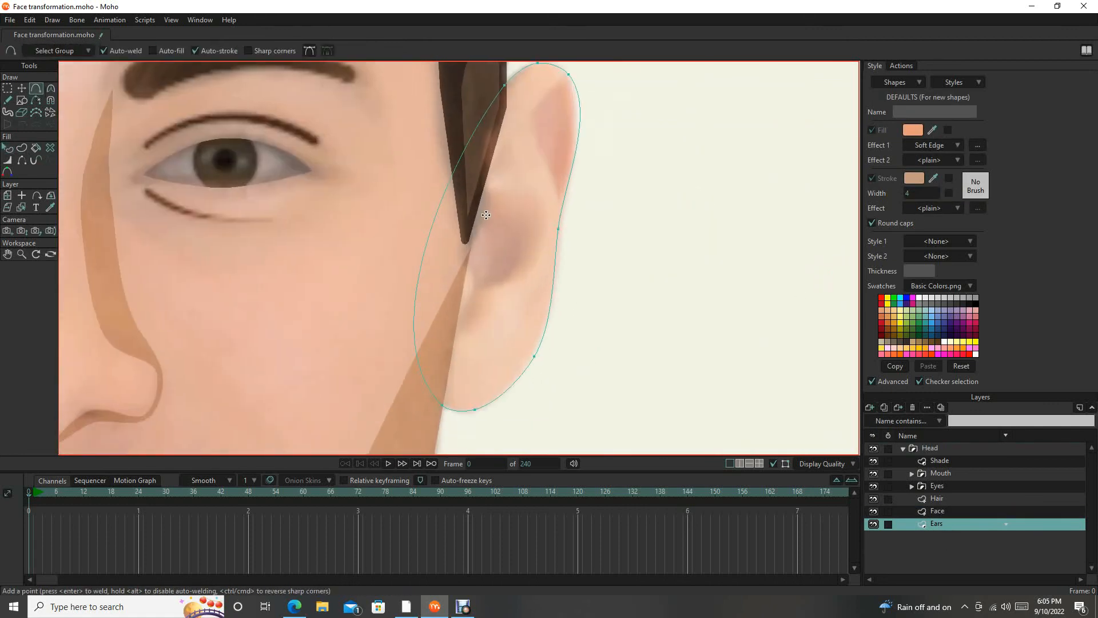
left_click_drag(532, 140, 544, 109)
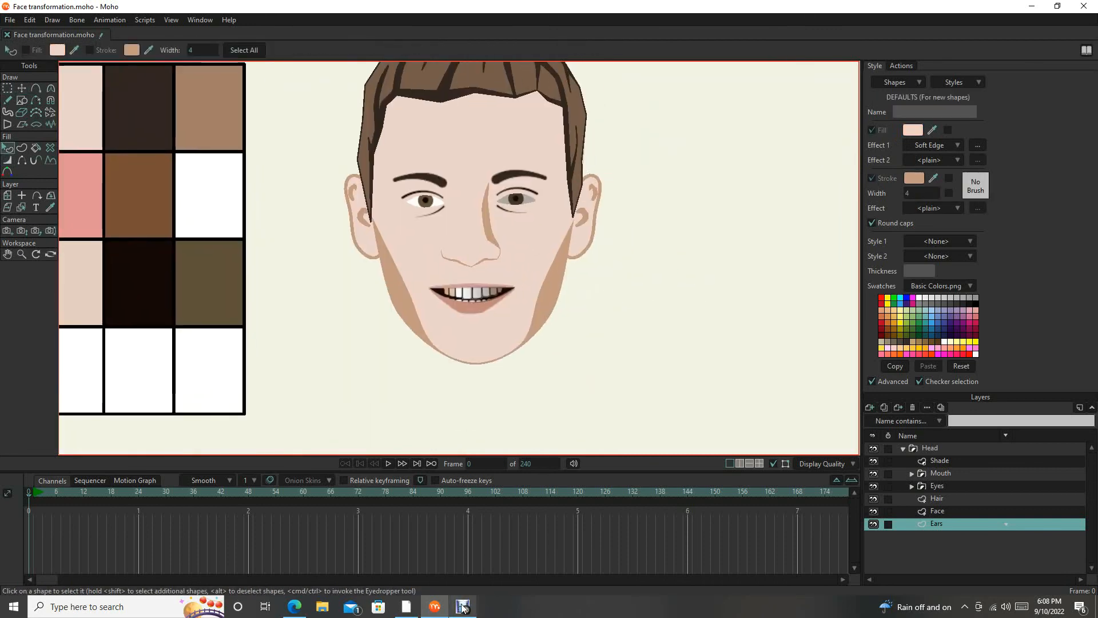
Render a preview to inspect both ears with the shaded face, and look over the whole head in the workspace.
left_click_drag(572, 289, 537, 247)
scroll(558, 334, "down", 1)
left_click(10, 20)
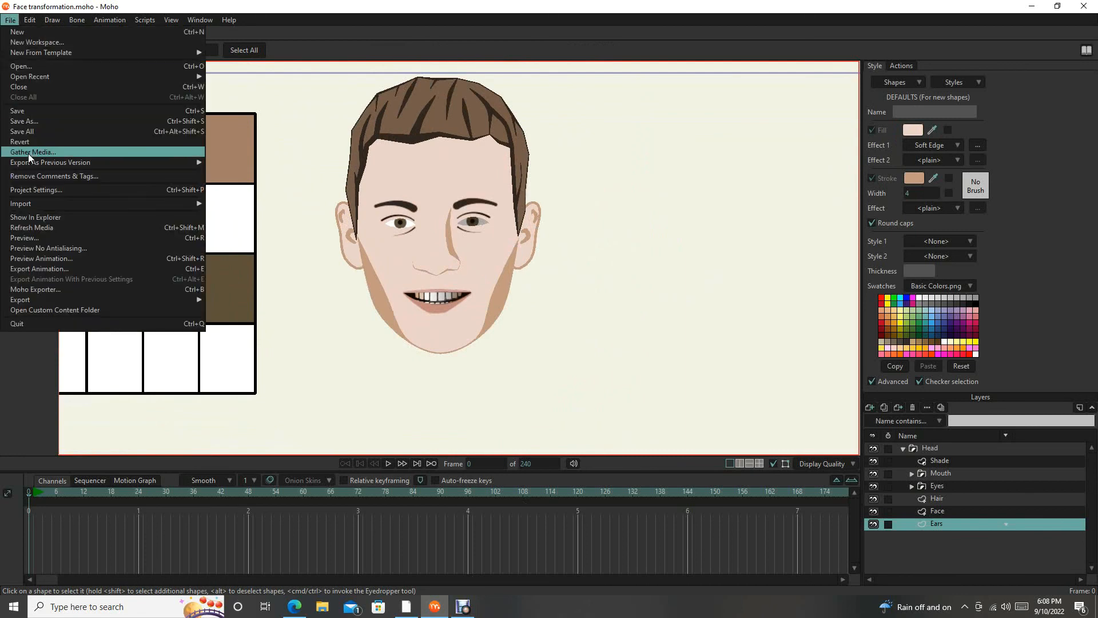
left_click(30, 236)
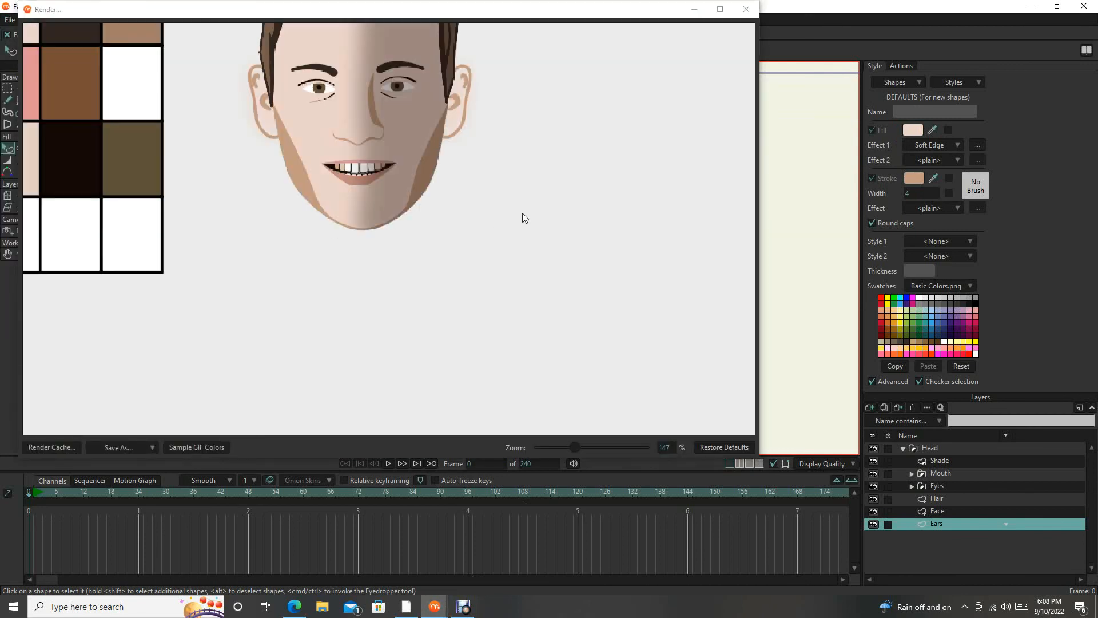
left_click_drag(483, 138, 512, 314)
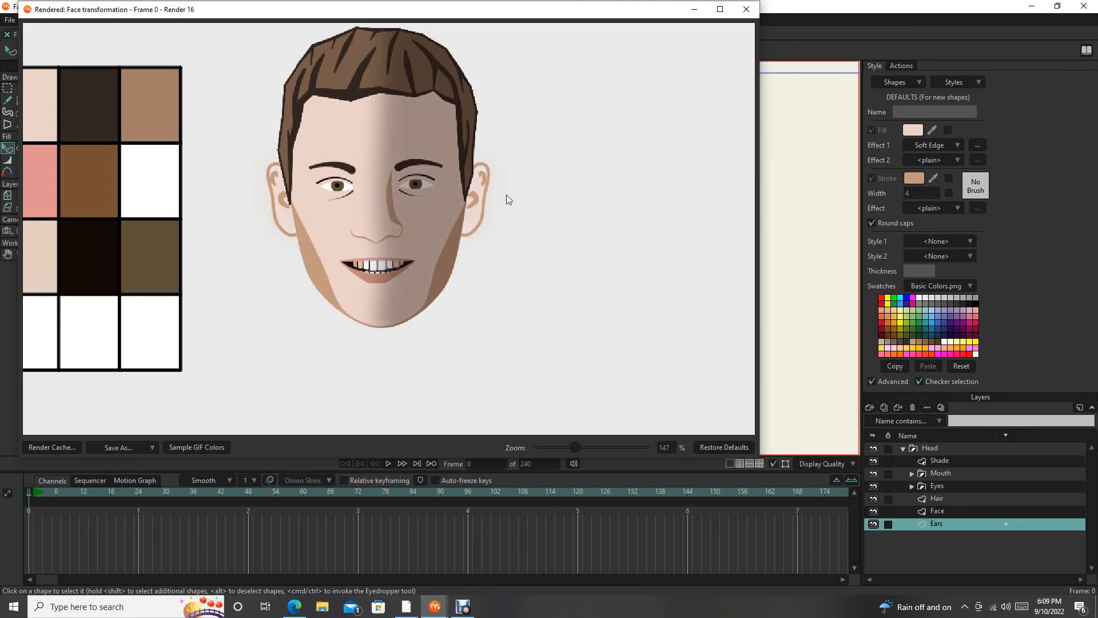
left_click(746, 9)
scroll(510, 236, "up", 4)
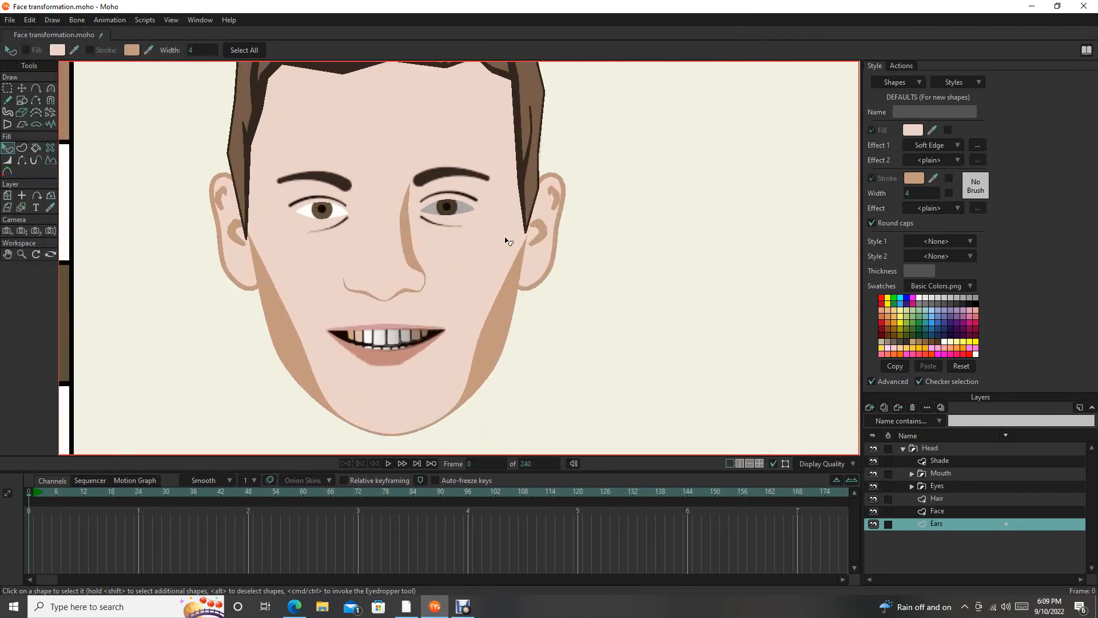
scroll(520, 273, "down", 4)
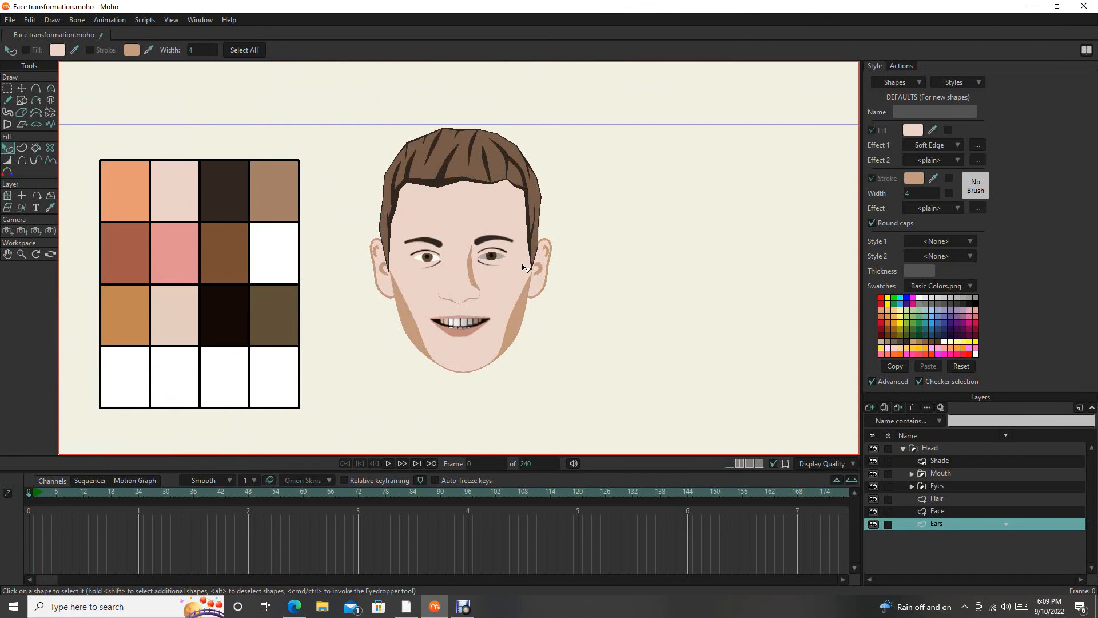